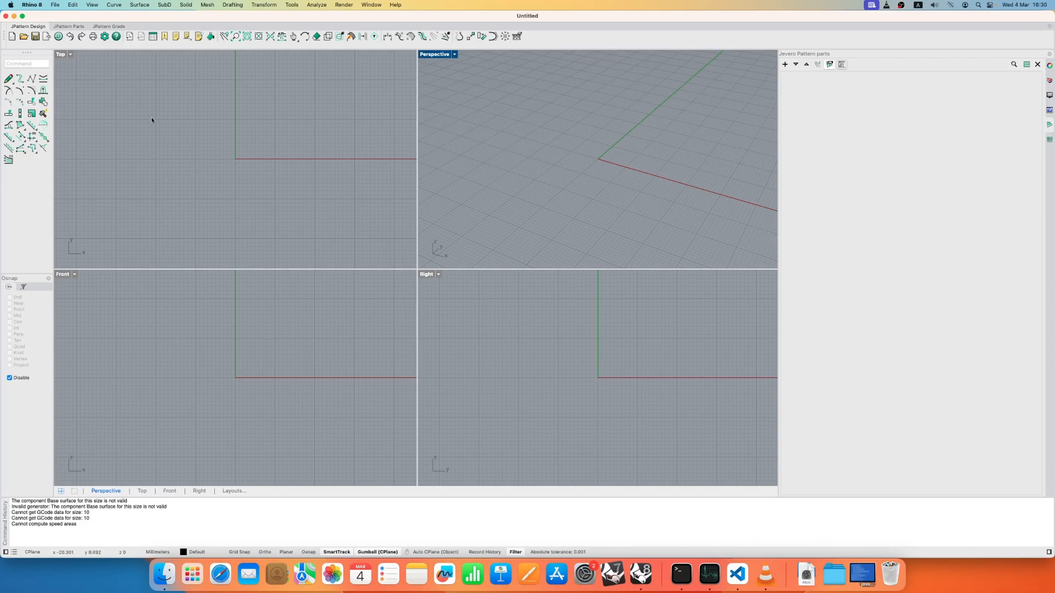
- Maximize the Top viewport and frame the origin with space for a reference image
click(63, 54)
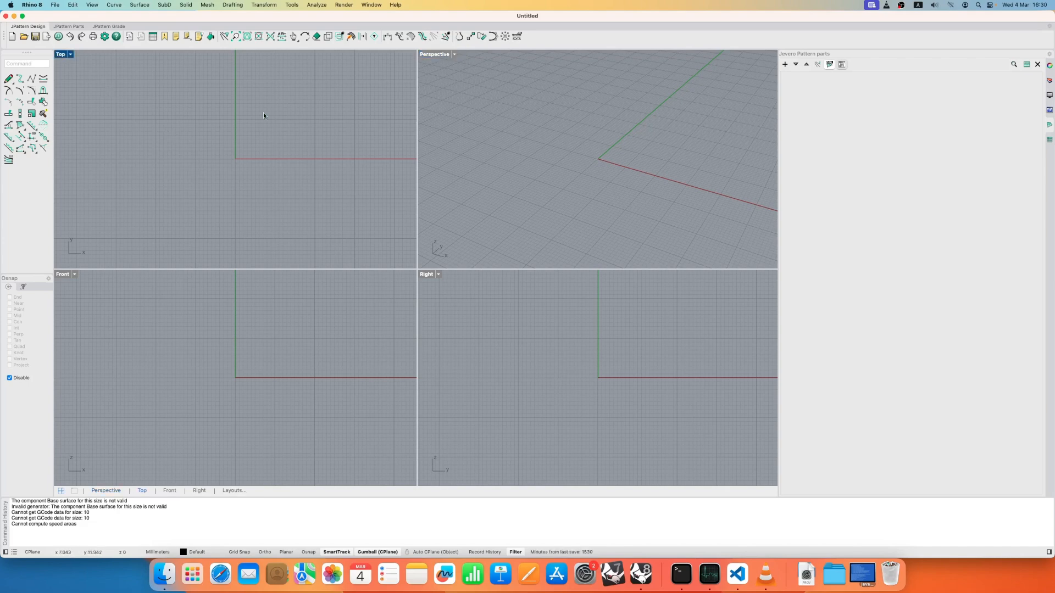
double_click(62, 54)
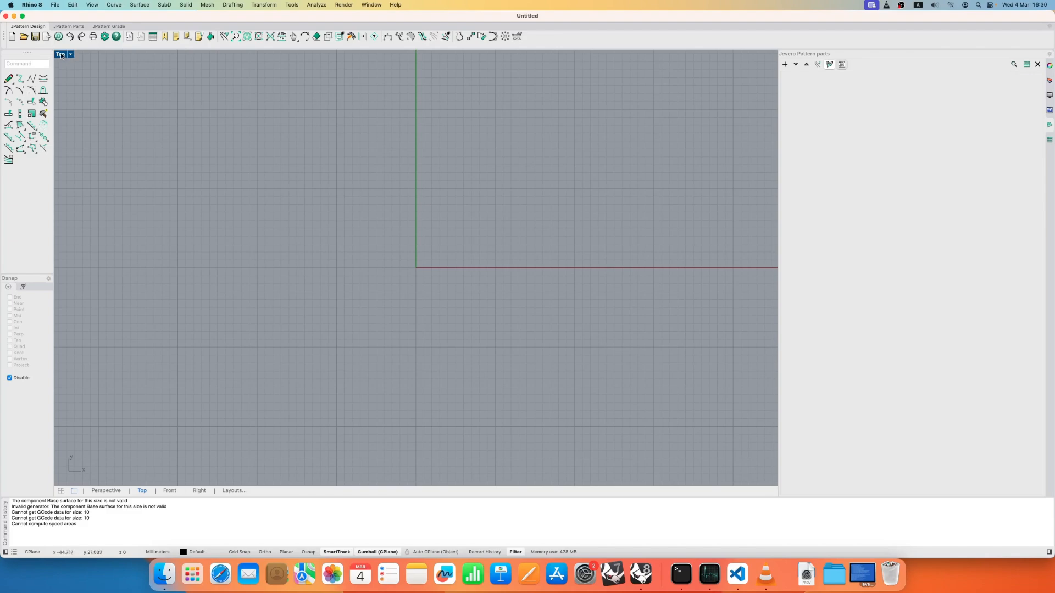
scroll(283, 197, down, 14)
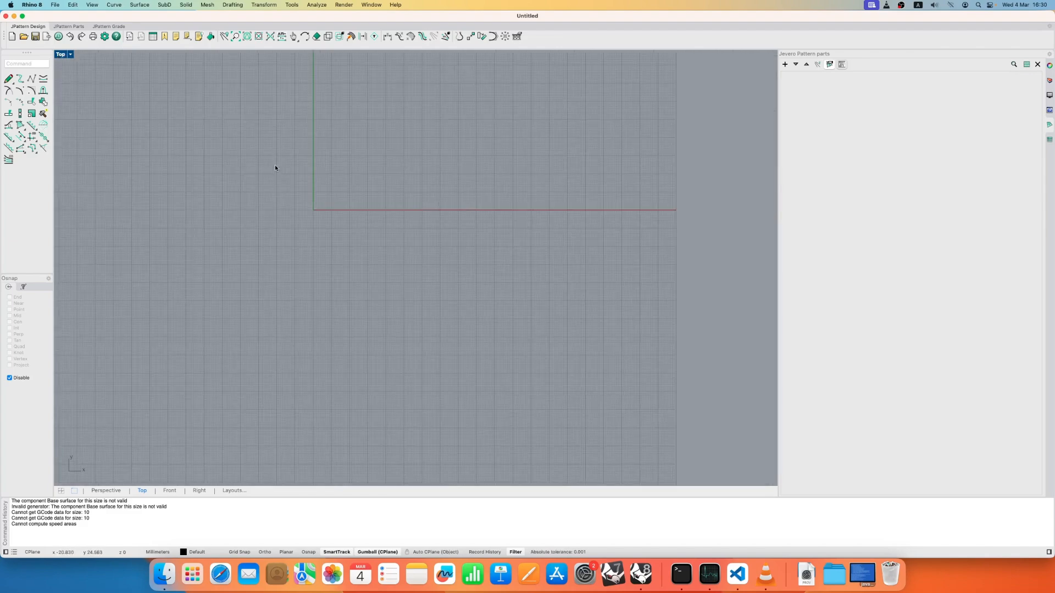
right_drag(315, 167, 379, 230)
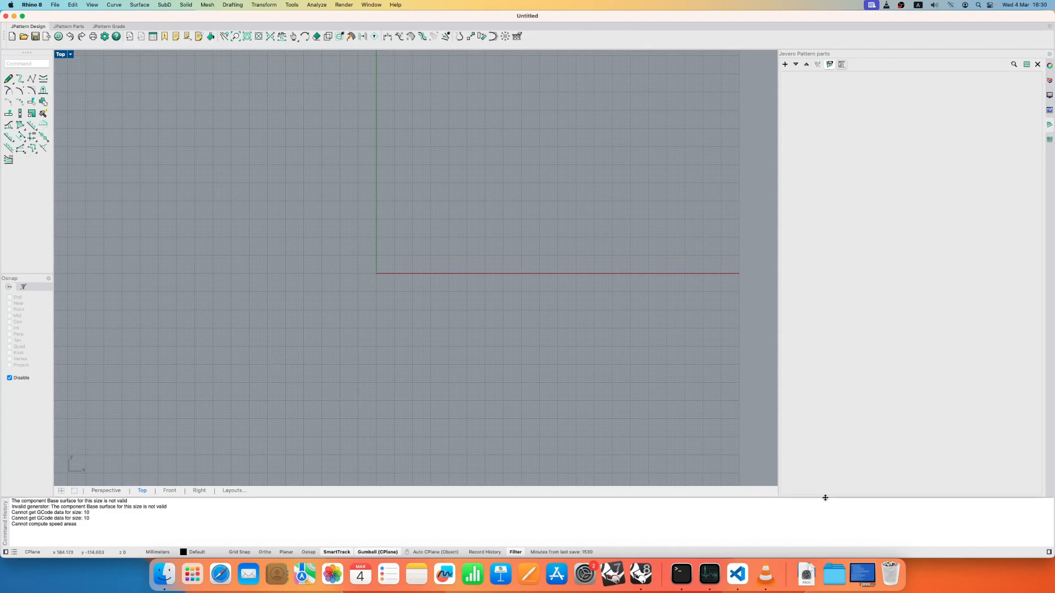
- Place the scansione francesina.jpg scan from the Desktop folder into the Top viewport as a picture at 1to1 scale
click(165, 574)
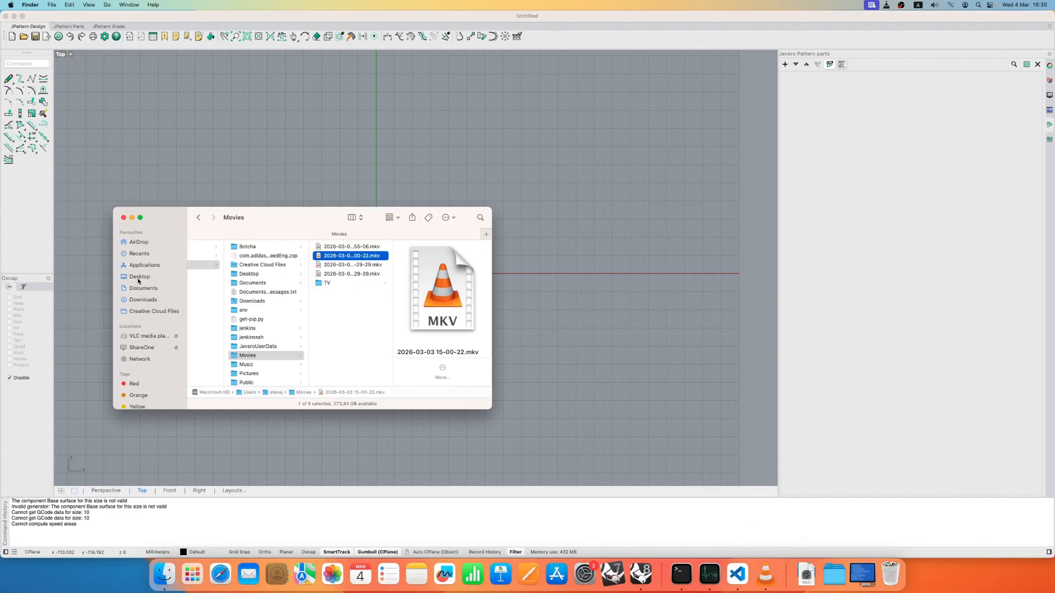
click(138, 277)
scroll(225, 325, down, 5)
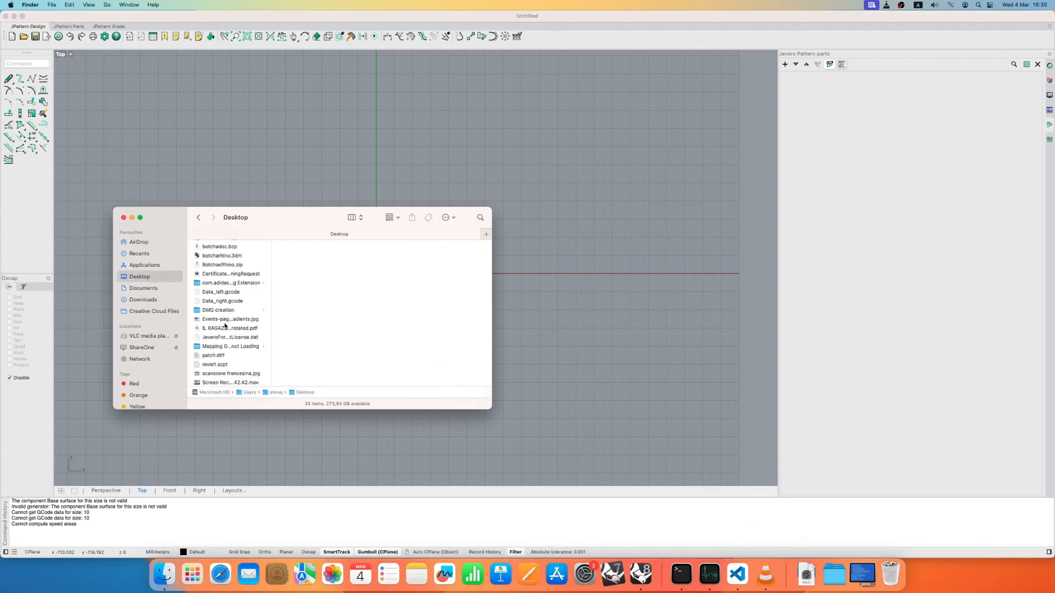
drag(226, 329, 325, 146)
click(567, 194)
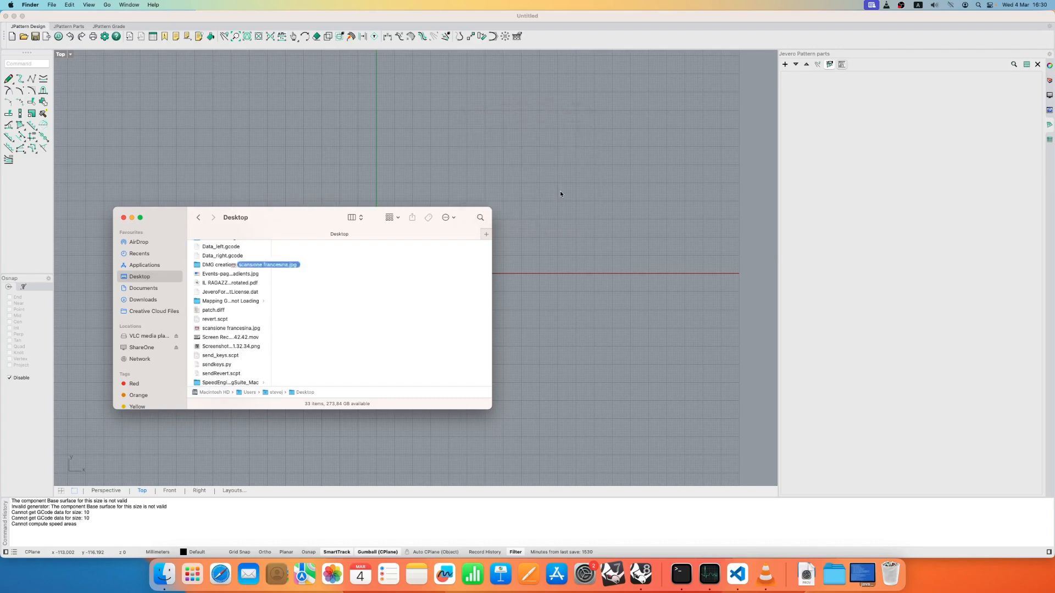
drag(221, 331, 330, 182)
click(557, 202)
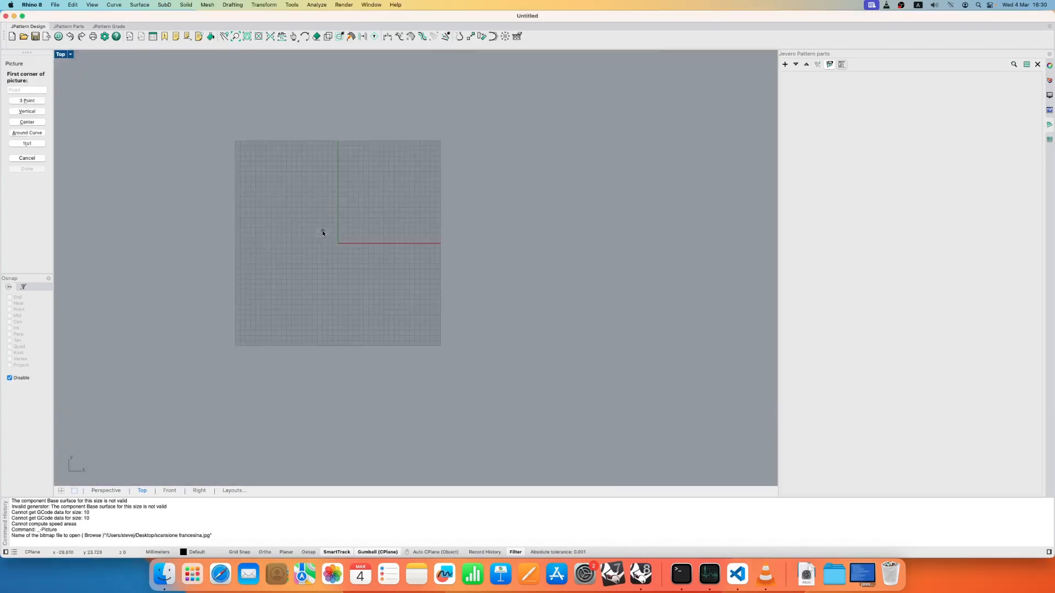
click(32, 145)
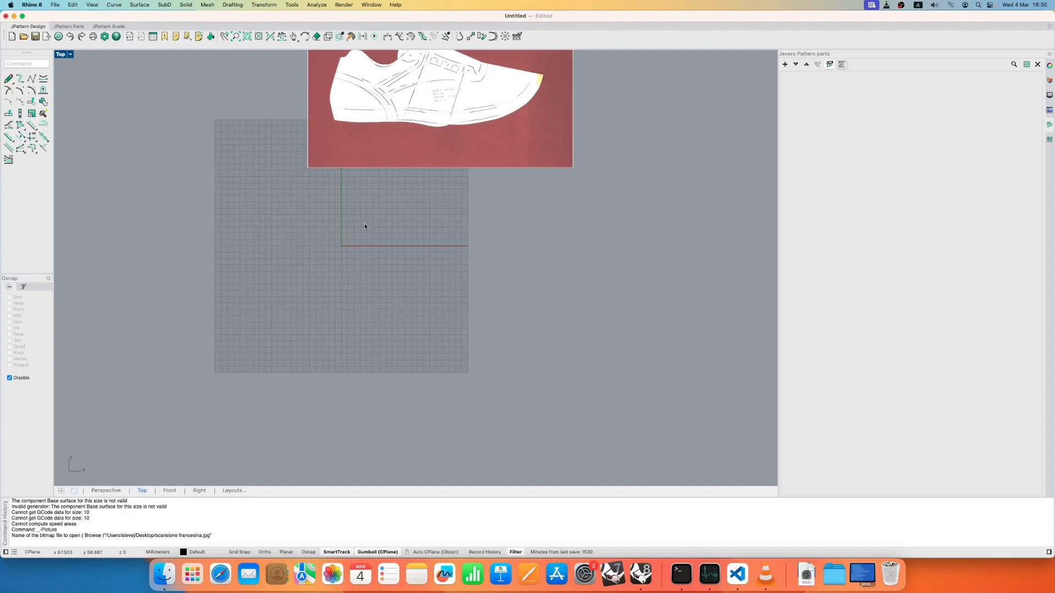
- Set the object transparency of the scanned shoe picture's material to 72%
scroll(385, 192, down, 3)
scroll(387, 192, up, 3)
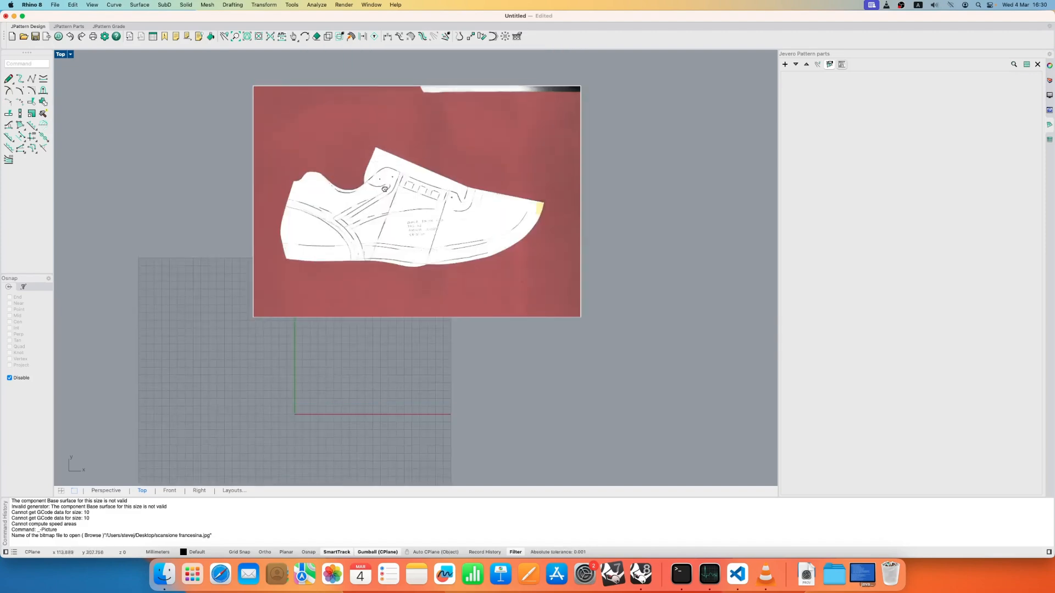
scroll(440, 243, up, 3)
scroll(431, 228, down, 3)
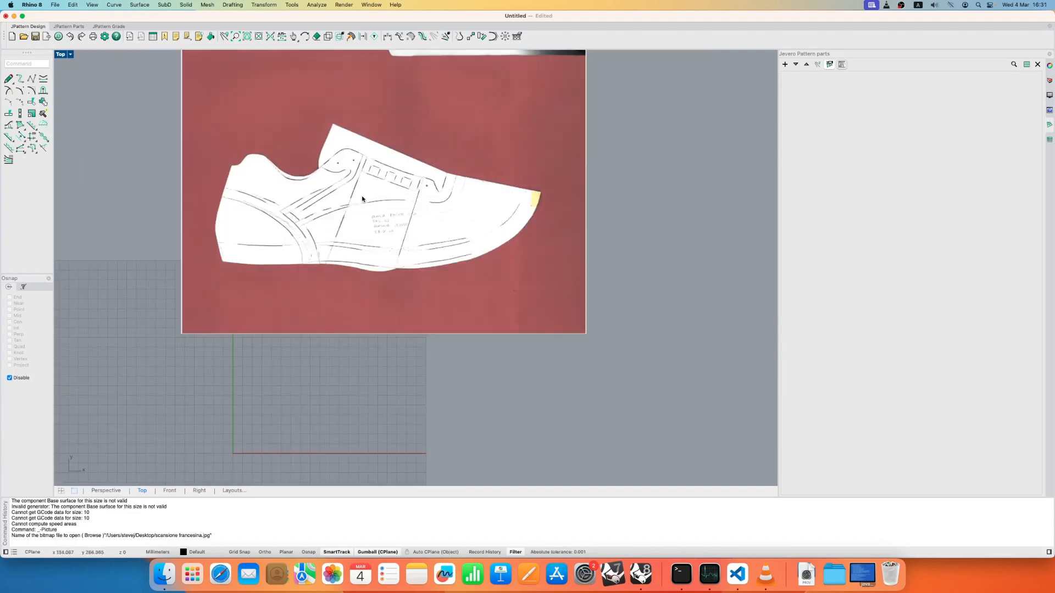
click(457, 179)
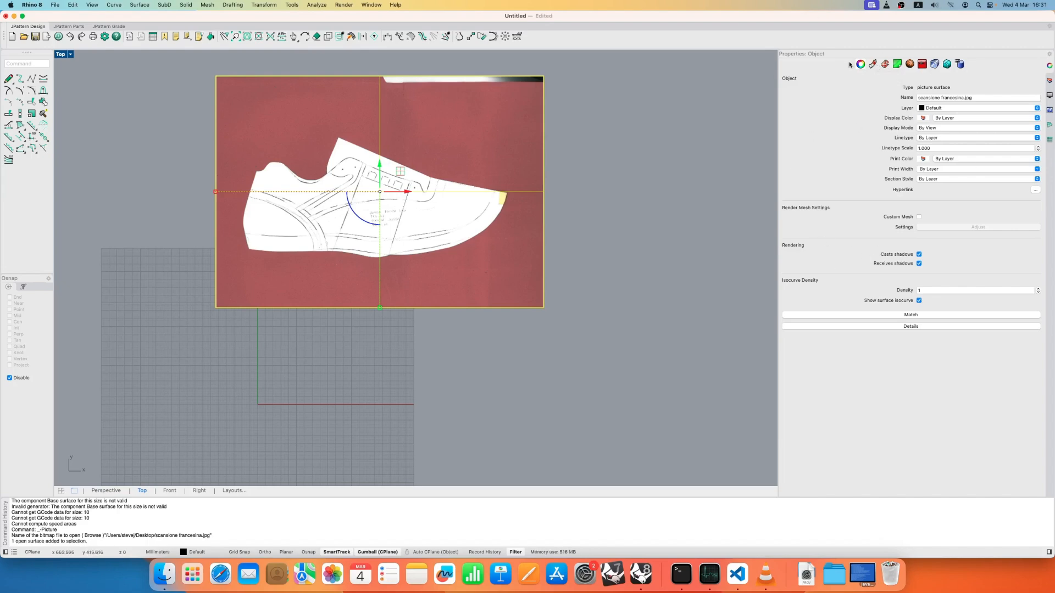
click(887, 65)
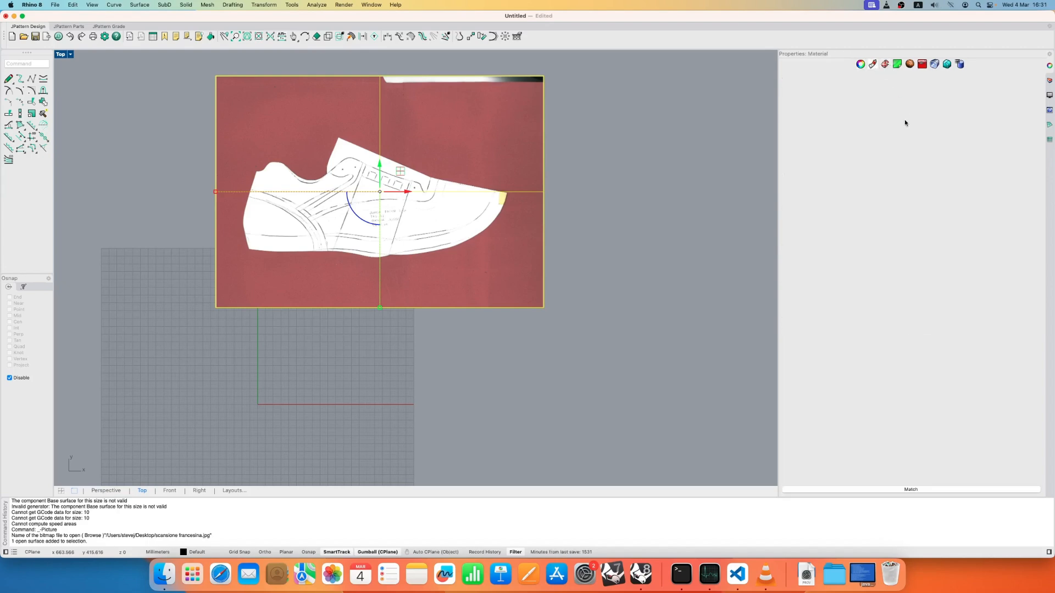
click(735, 211)
click(443, 188)
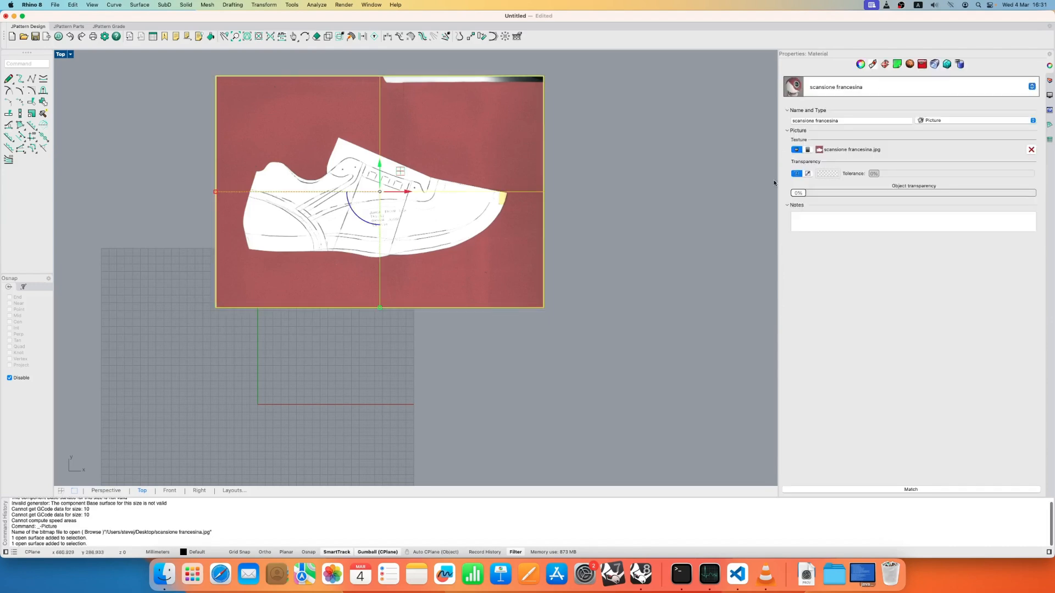
drag(798, 193, 965, 197)
click(631, 192)
- Lock the scanned shoe picture
right_drag(400, 157, 474, 213)
scroll(474, 213, up, 6)
click(460, 210)
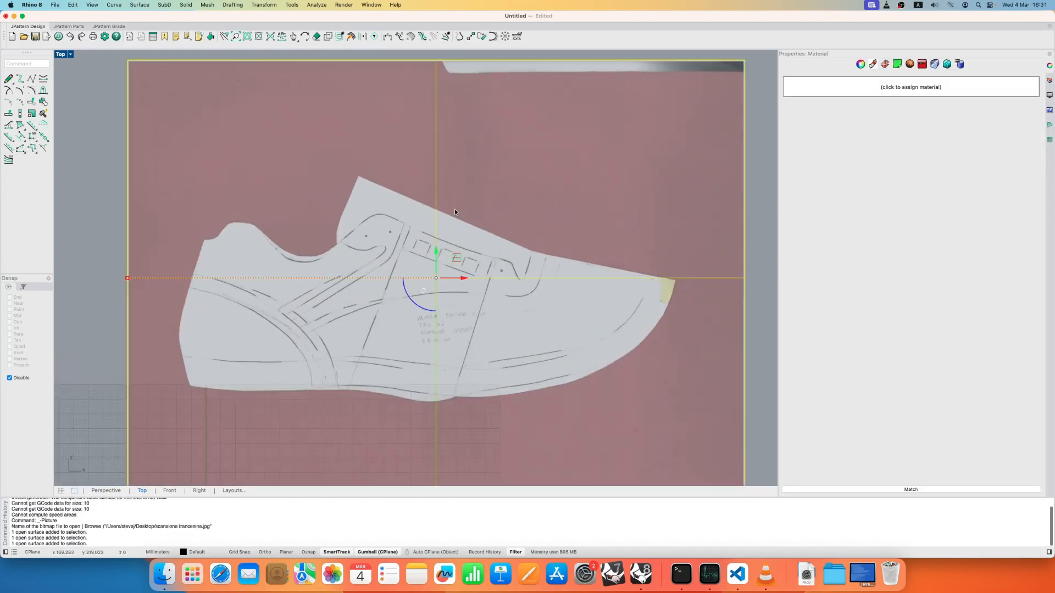
middle_click(513, 180)
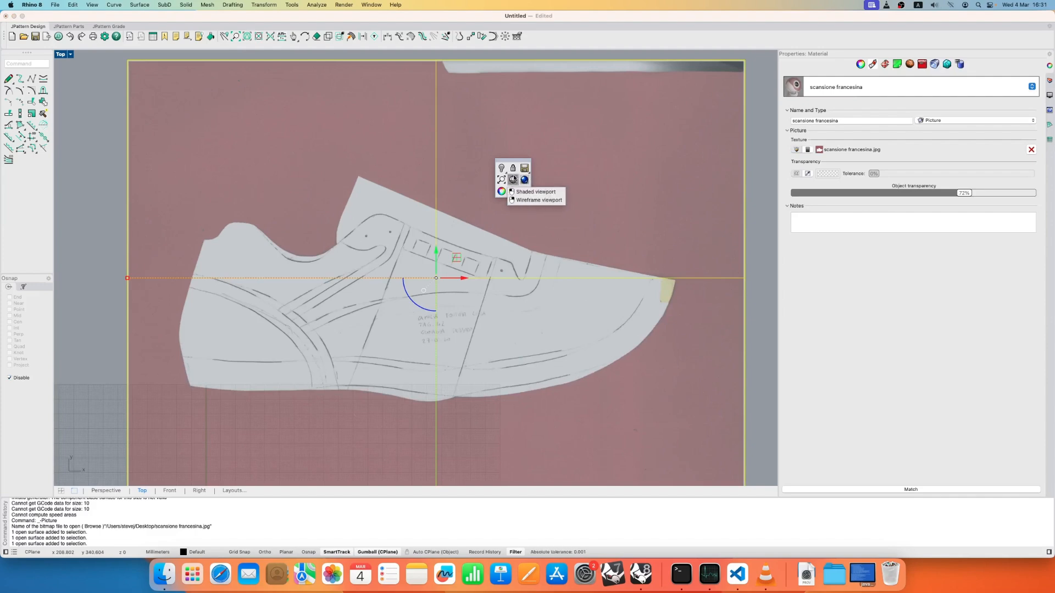
click(101, 153)
click(478, 206)
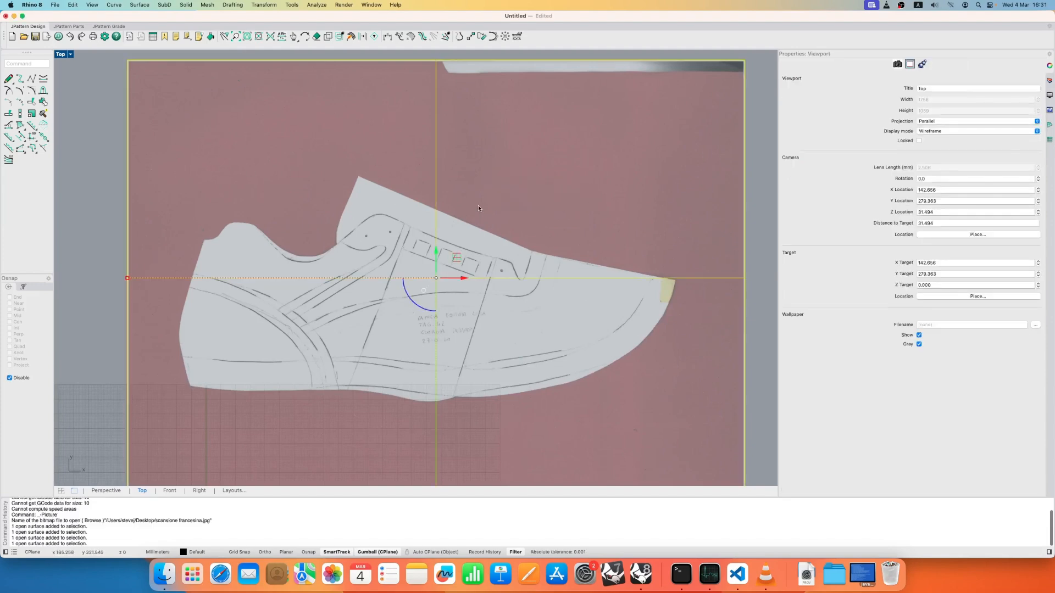
middle_click(510, 204)
click(512, 192)
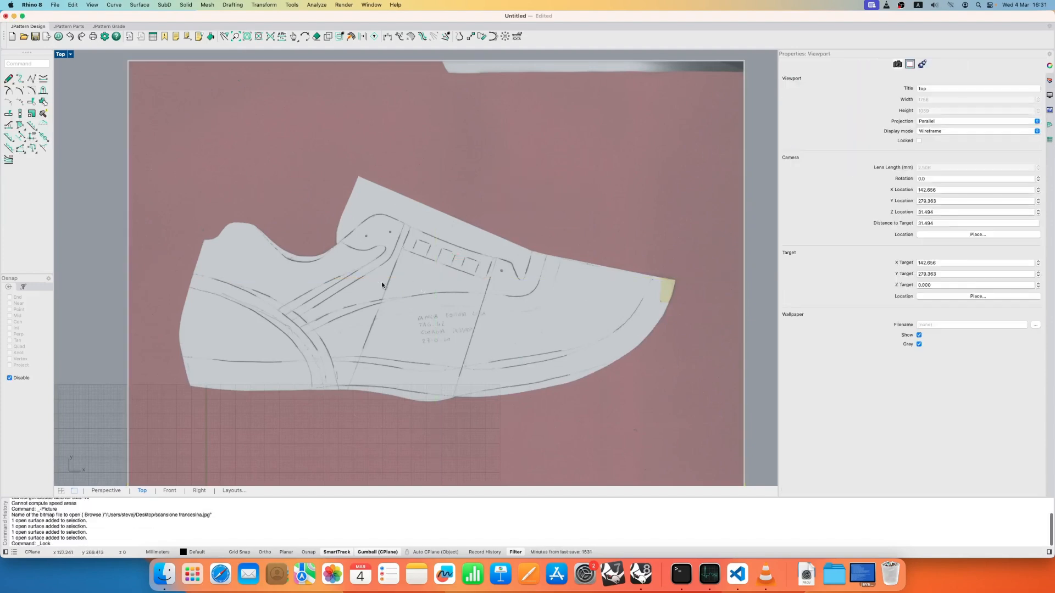
- Draw a straight base curve along the pattern's upper front edge, from the tongue's peak to the bend above the vamp
right_drag(426, 286, 418, 246)
scroll(418, 246, up, 4)
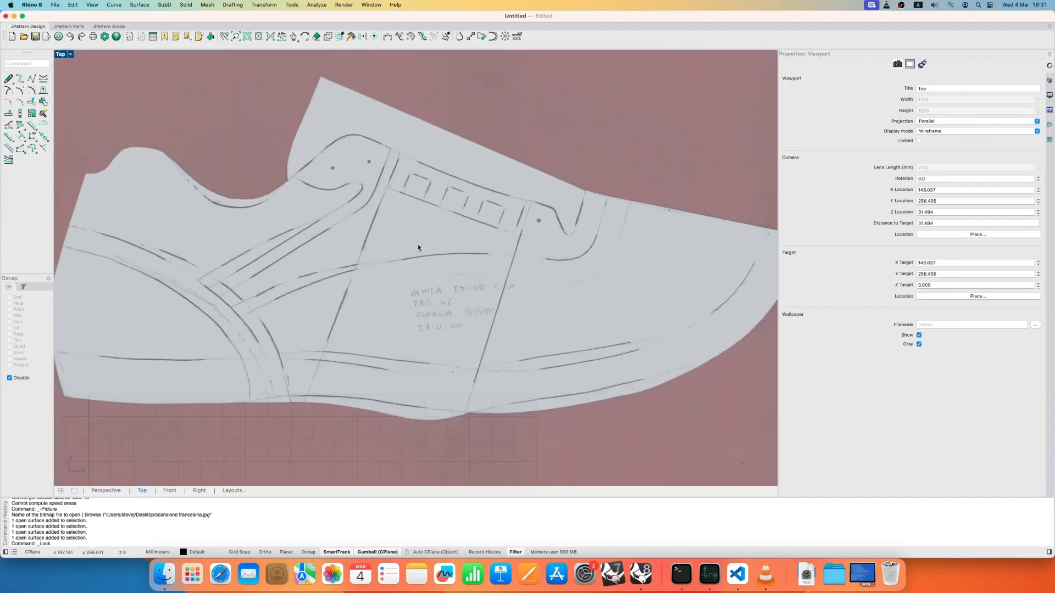
scroll(423, 227, down, 4)
scroll(423, 227, up, 5)
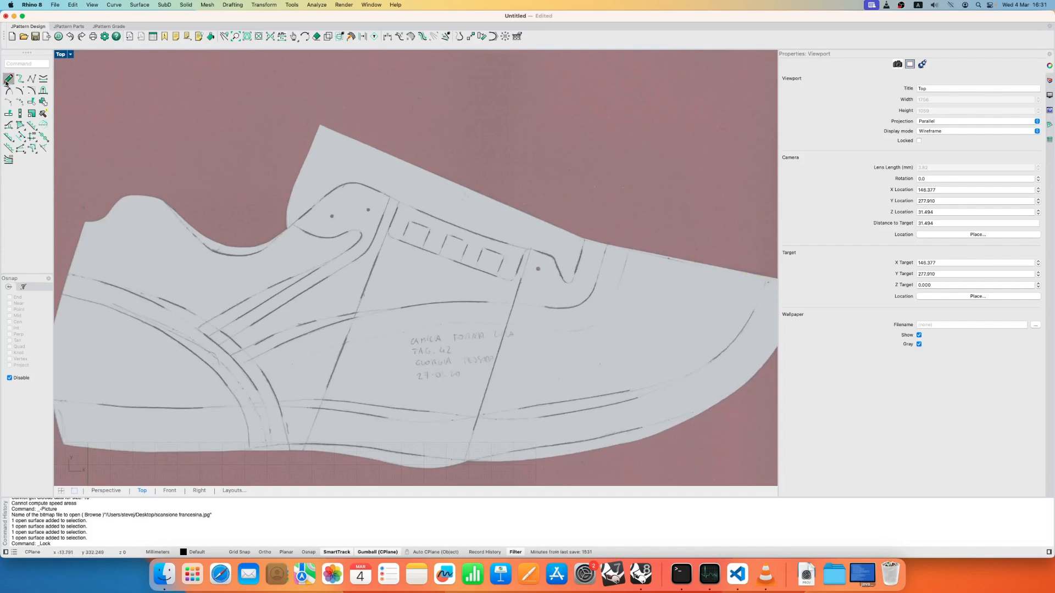
click(8, 79)
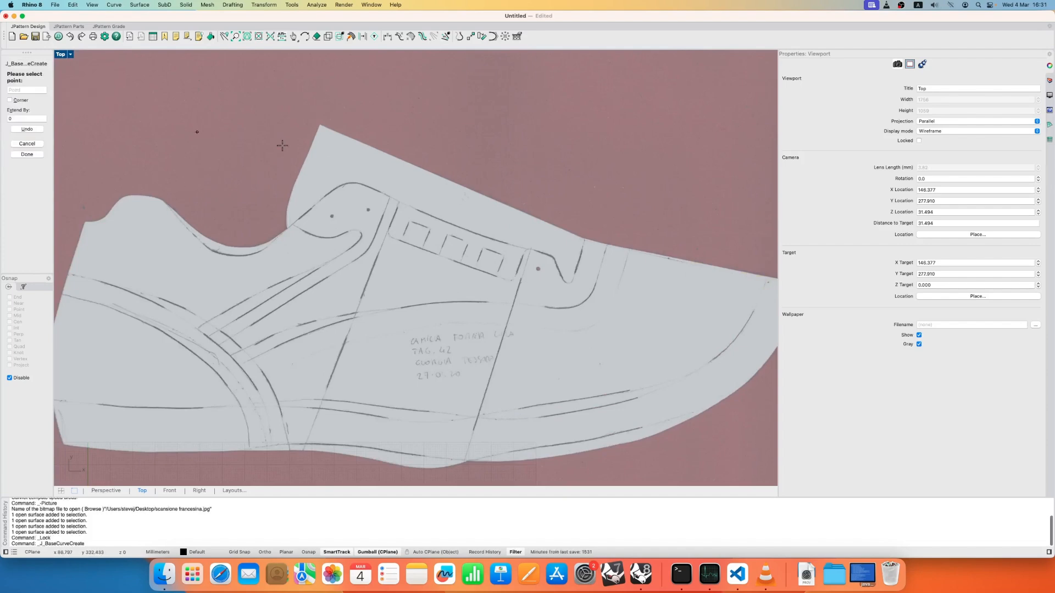
scroll(315, 121, up, 2)
scroll(314, 121, up, 4)
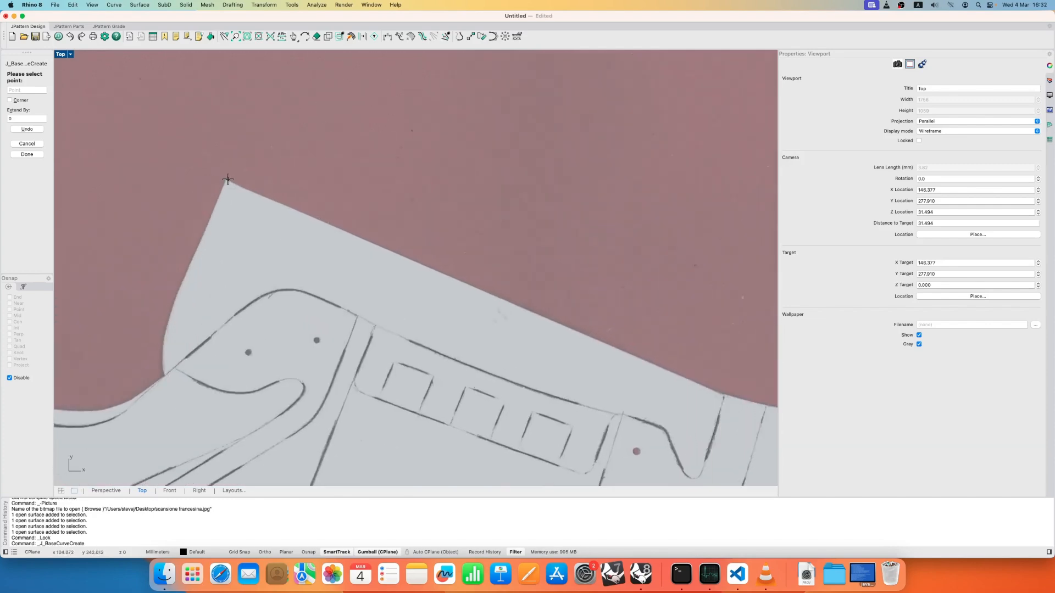
click(227, 180)
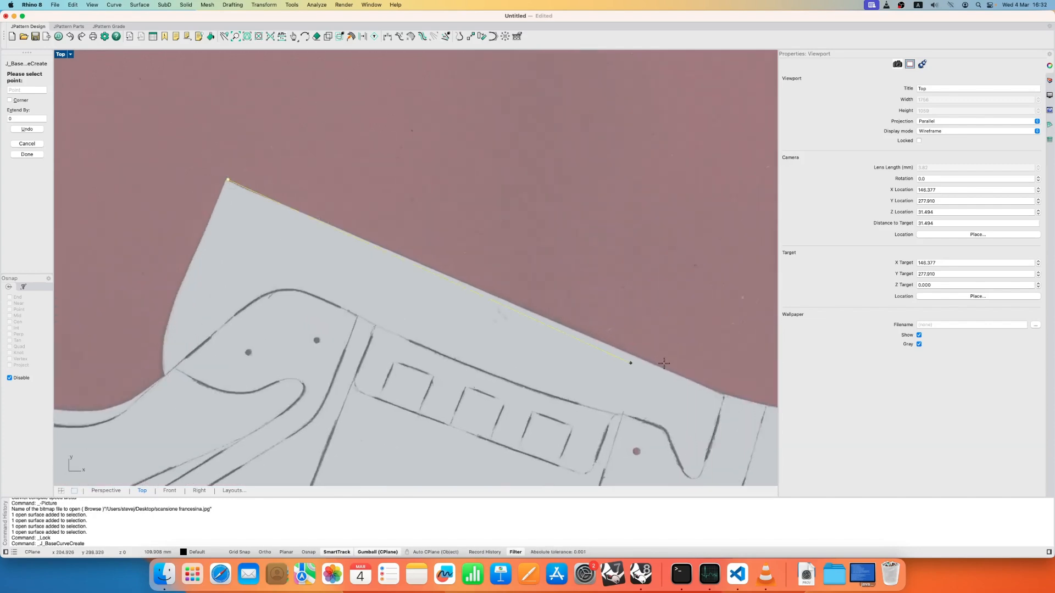
click(723, 393)
key(Return)
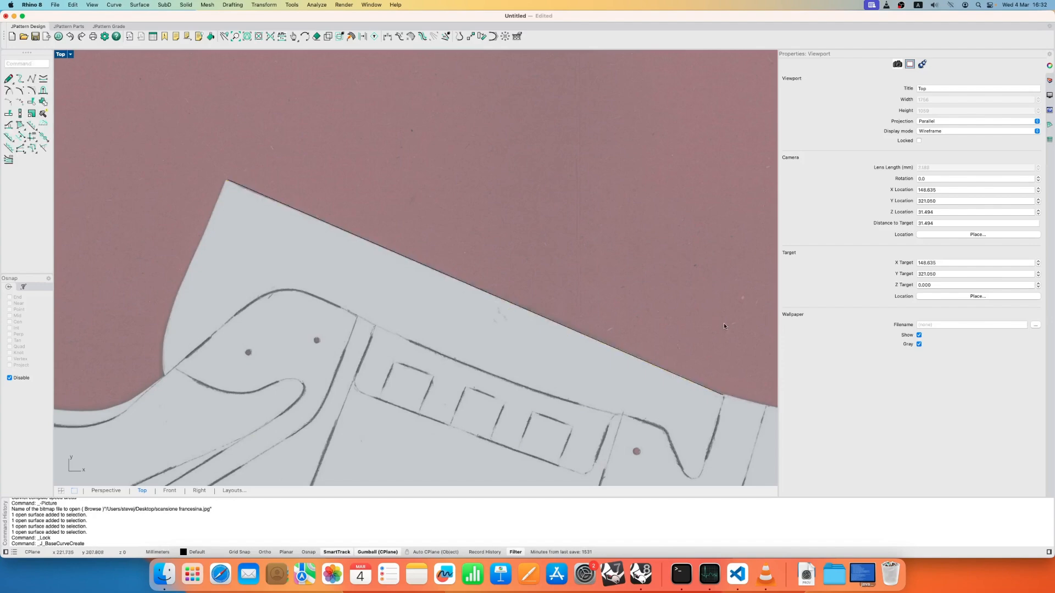
- Draw a second base curve from the end of the first one along the vamp's upper edge to the toe tip
right_drag(725, 326, 307, 250)
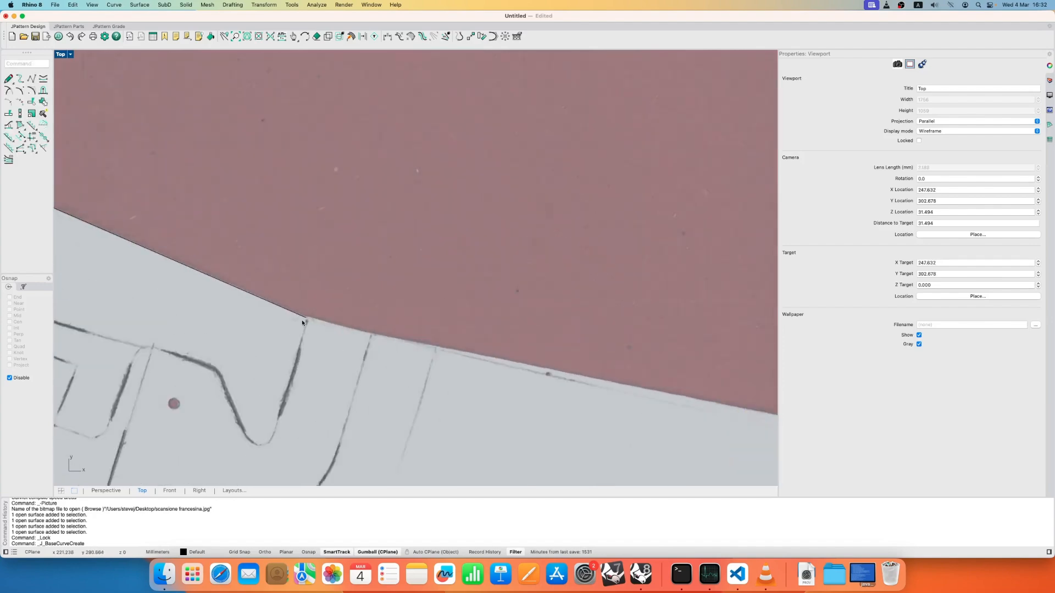
scroll(302, 320, up, 2)
right_click(305, 320)
click(306, 317)
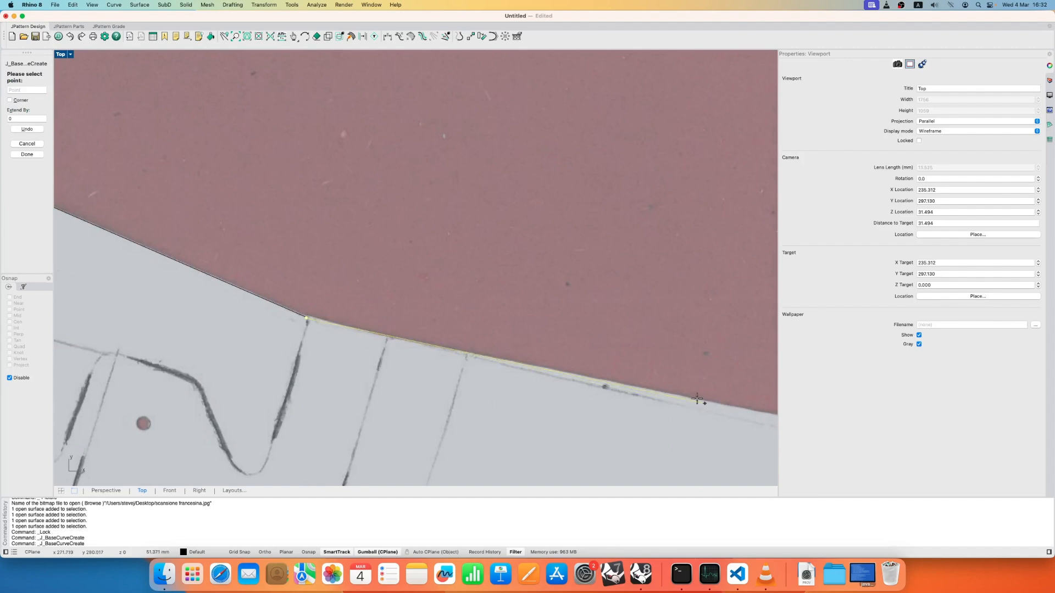
right_drag(697, 400, 568, 368)
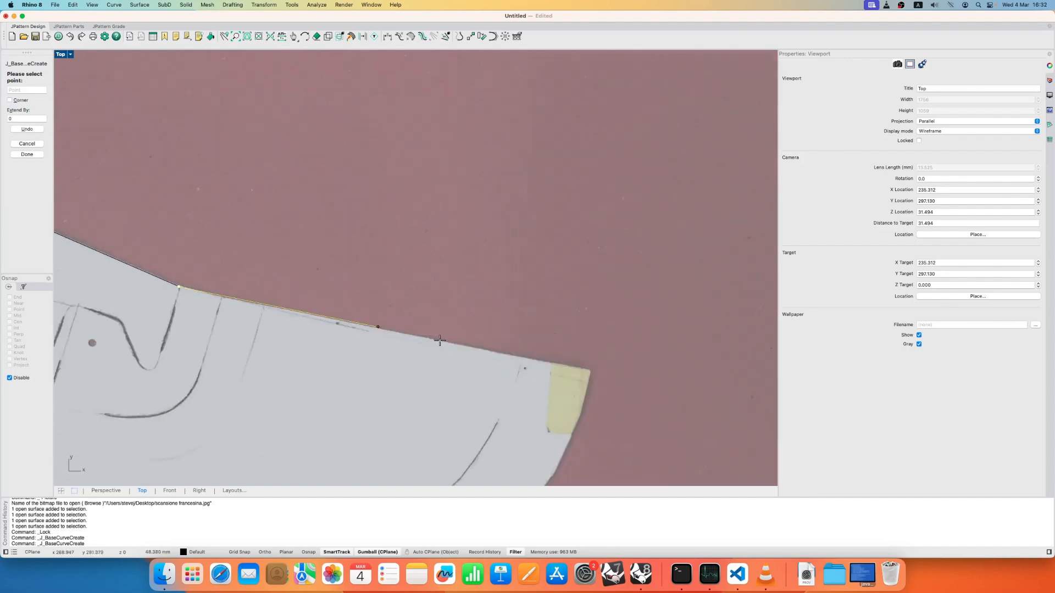
click(588, 369)
right_click(588, 369)
- Trace the heel's back edge with a five-point base curve from the collar's rear corner down to the sole corner
scroll(522, 344, down, 6)
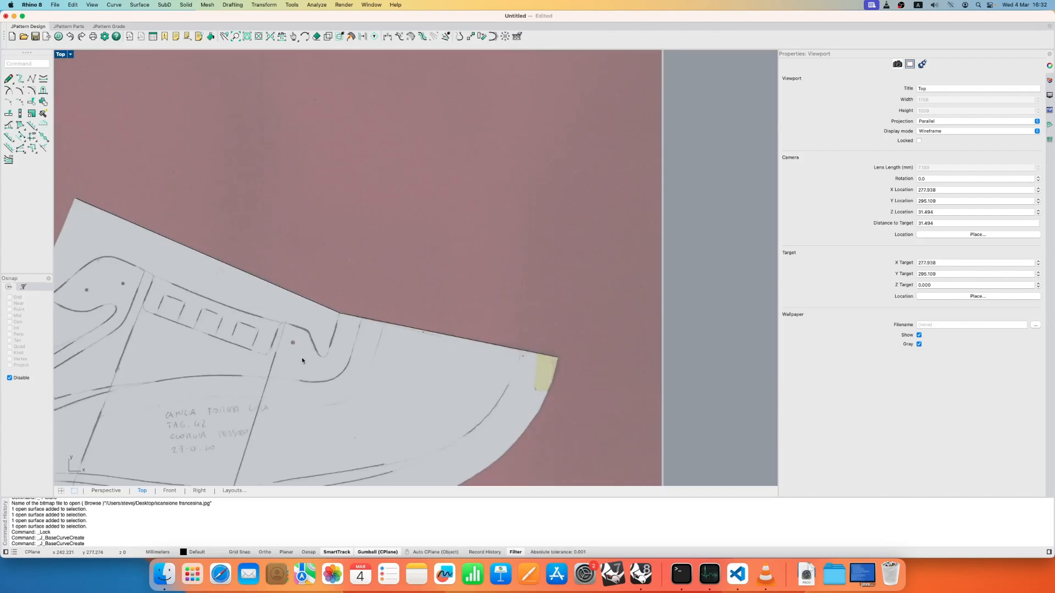
scroll(487, 328, down, 5)
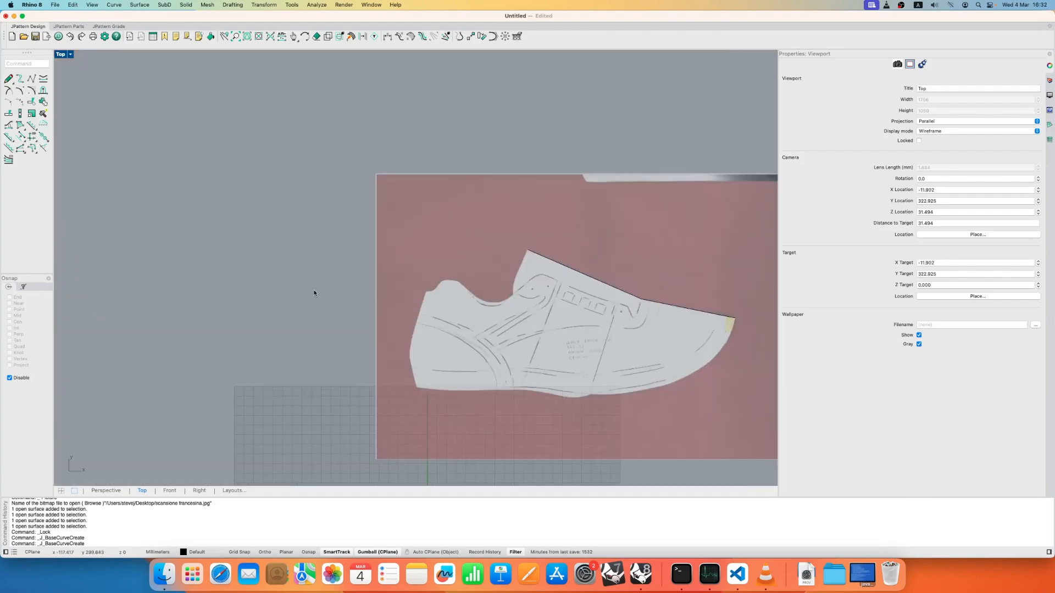
scroll(464, 285, up, 10)
right_drag(495, 239, 408, 180)
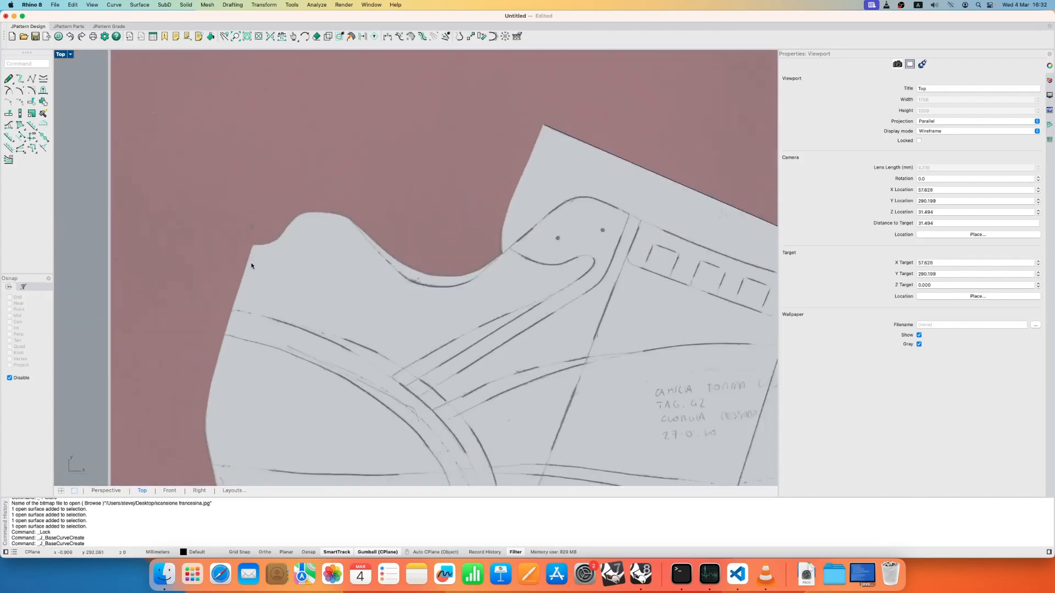
scroll(251, 266, up, 6)
right_click(253, 232)
click(254, 229)
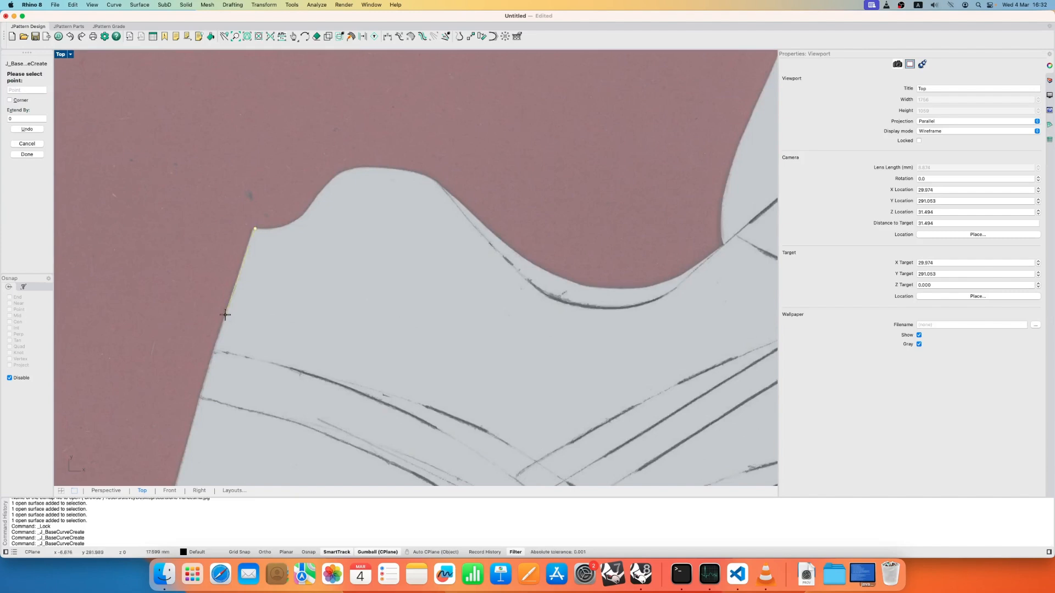
click(226, 314)
right_drag(213, 395, 271, 210)
click(243, 265)
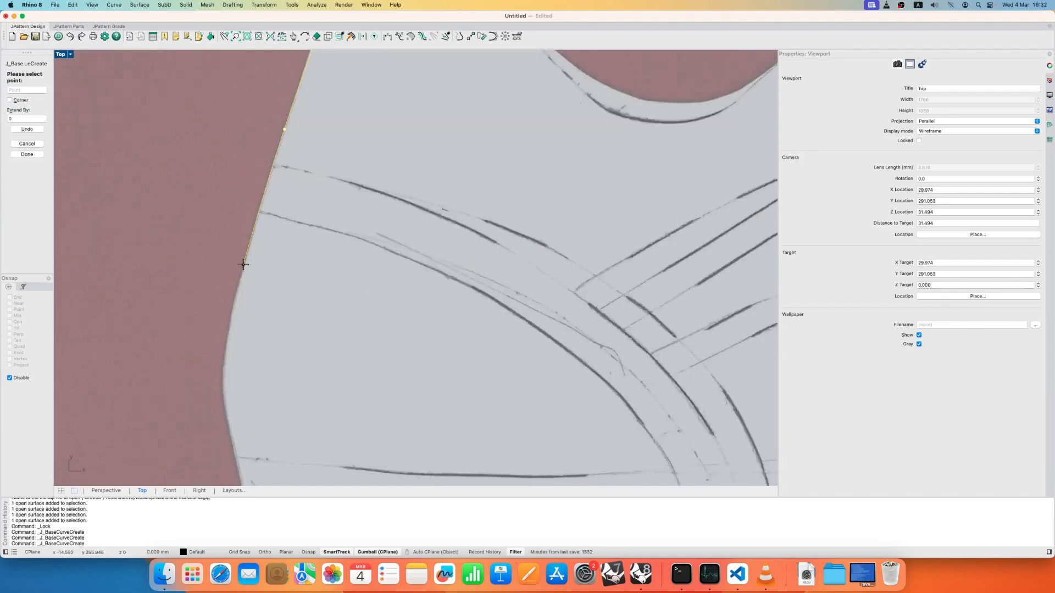
click(224, 370)
click(237, 456)
right_drag(240, 457, 226, 314)
click(248, 420)
right_click(248, 419)
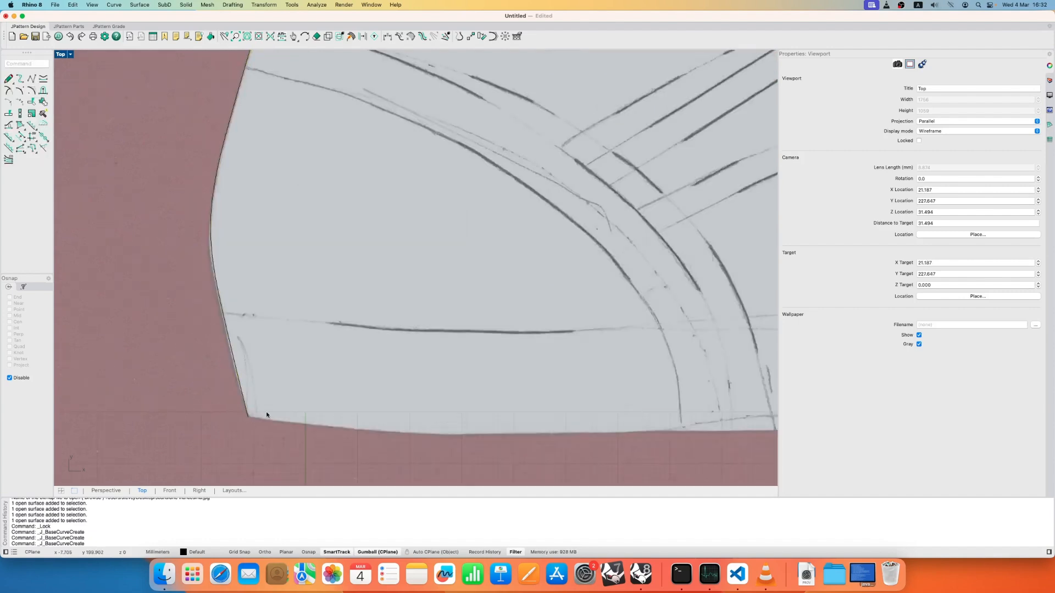
scroll(267, 415, down, 4)
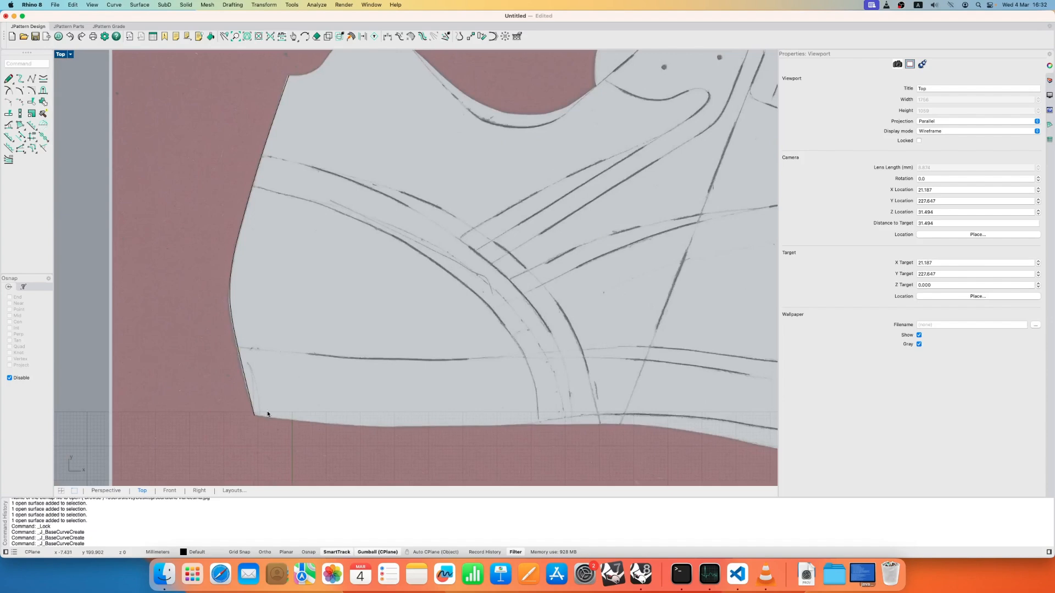
scroll(268, 415, down, 8)
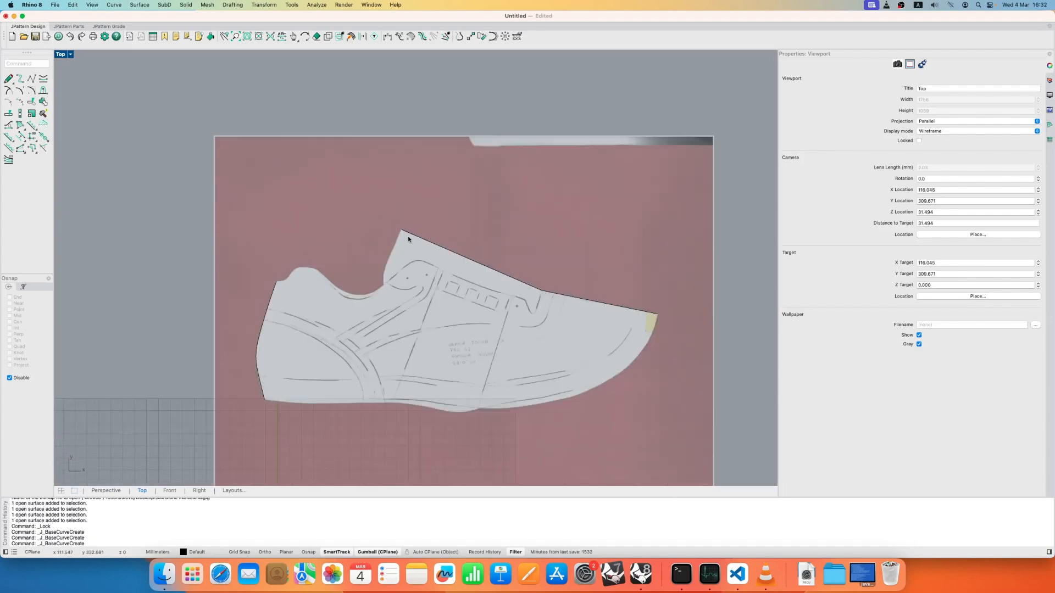
scroll(407, 236, up, 6)
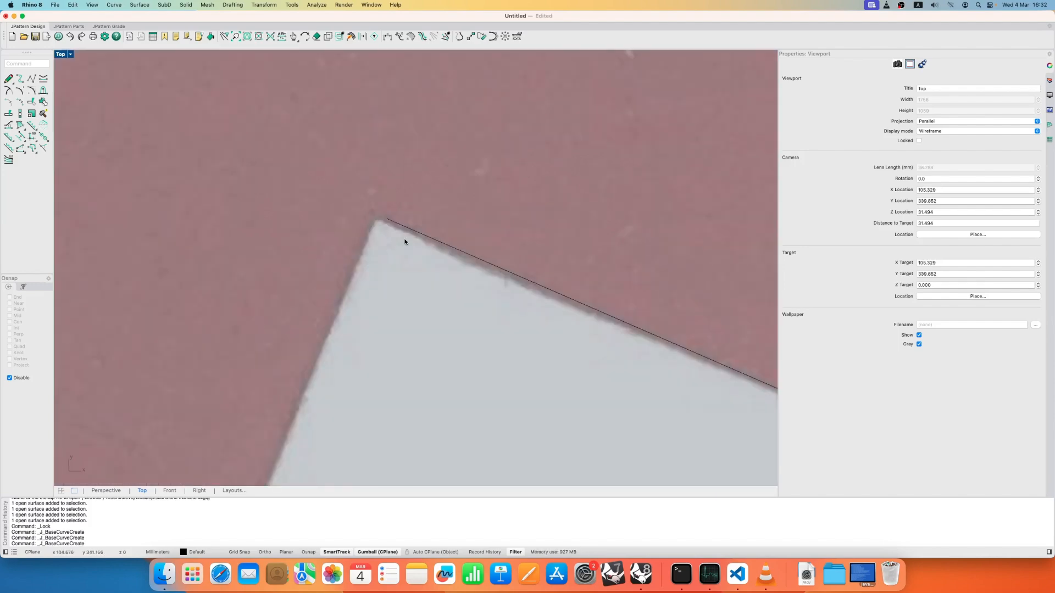
- Extend the three outline base curves by 5 mm on both sides and check their extended ends
scroll(405, 242, down, 3)
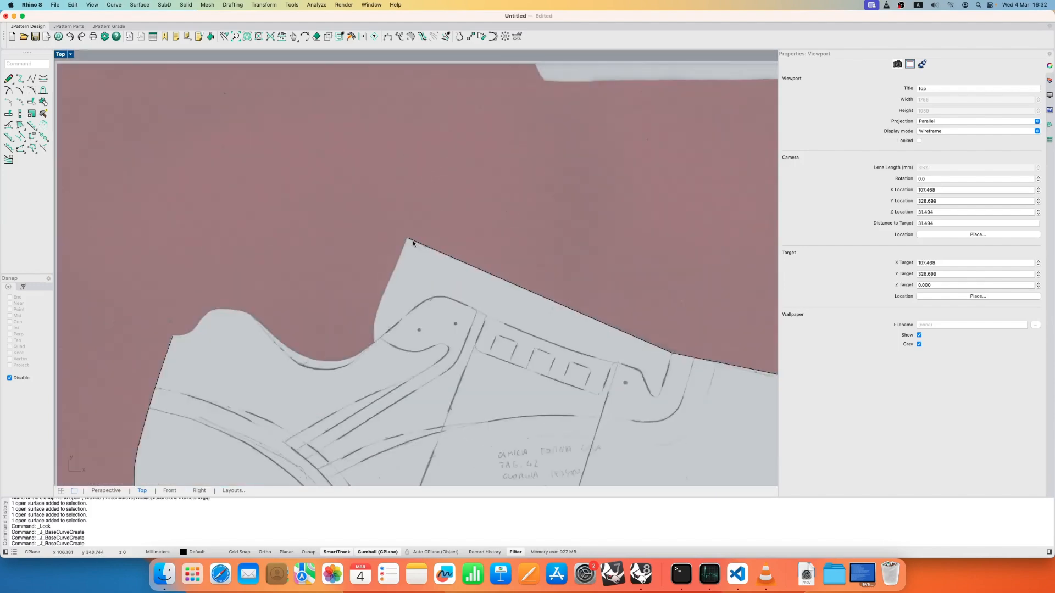
scroll(414, 242, down, 4)
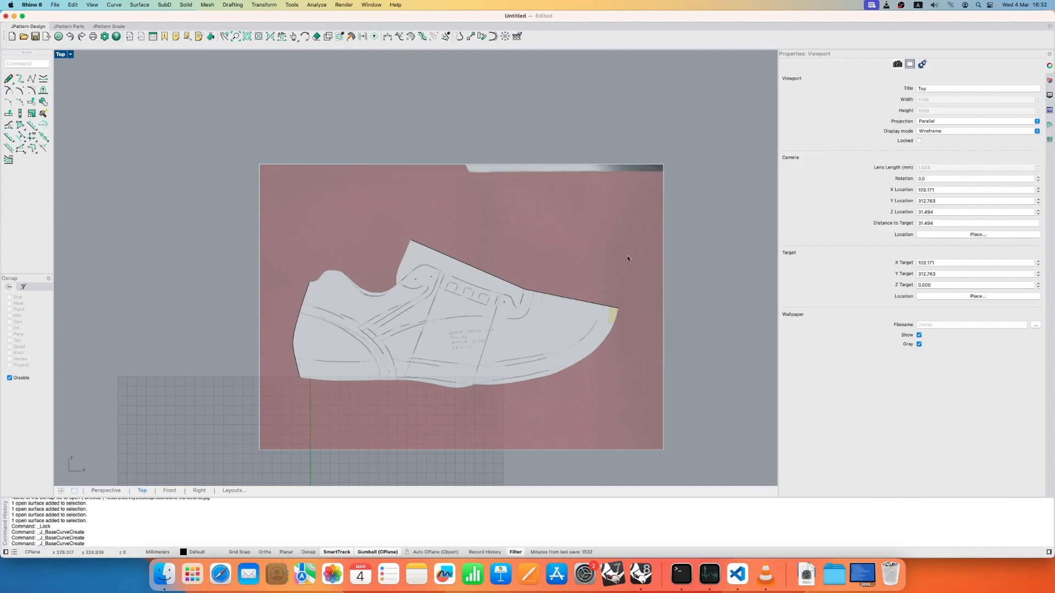
drag(272, 407, 273, 408)
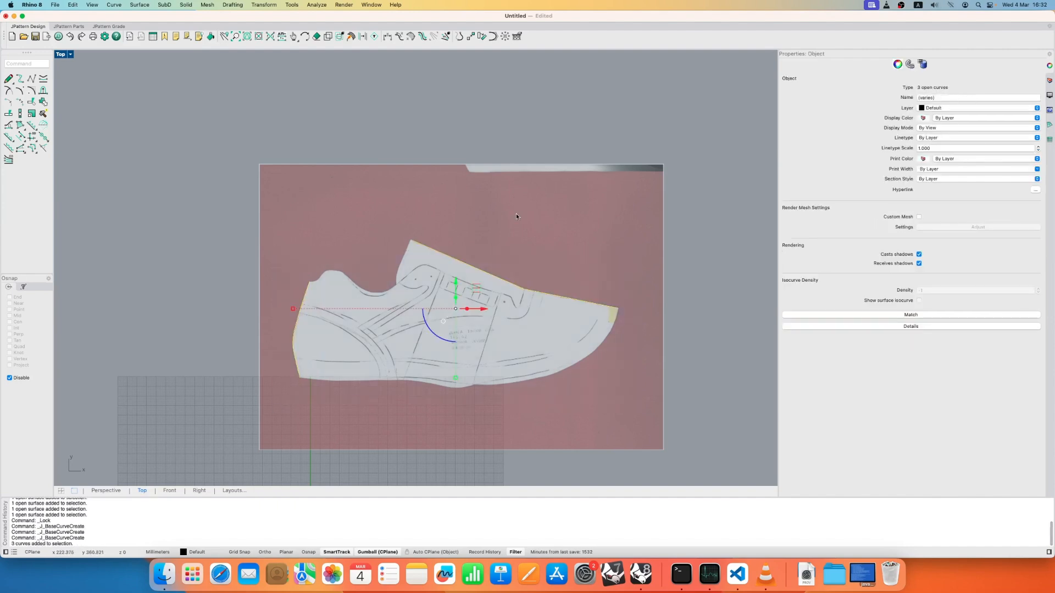
scroll(447, 302, up, 3)
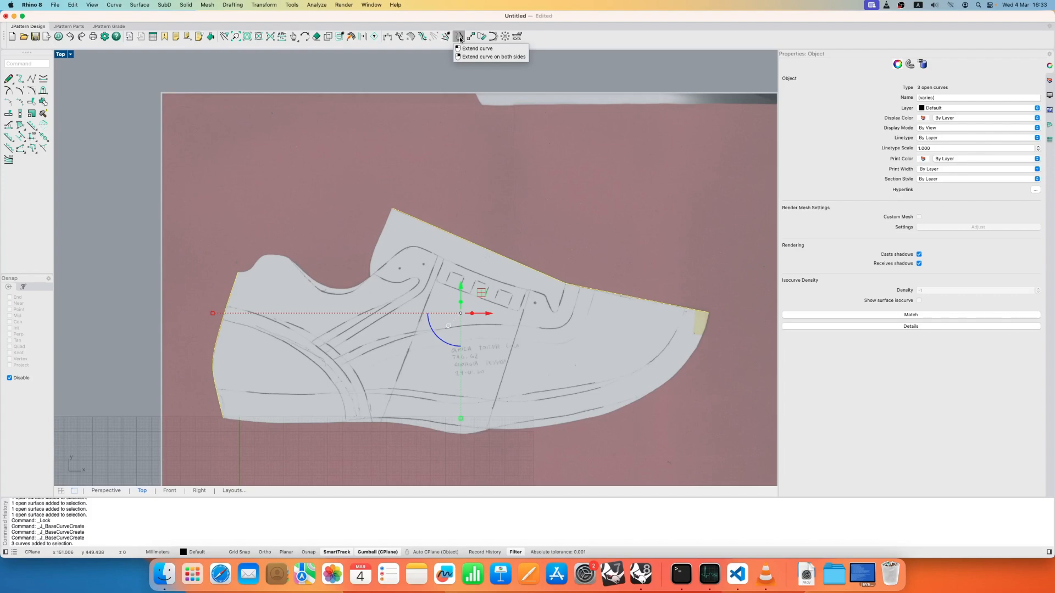
click(460, 39)
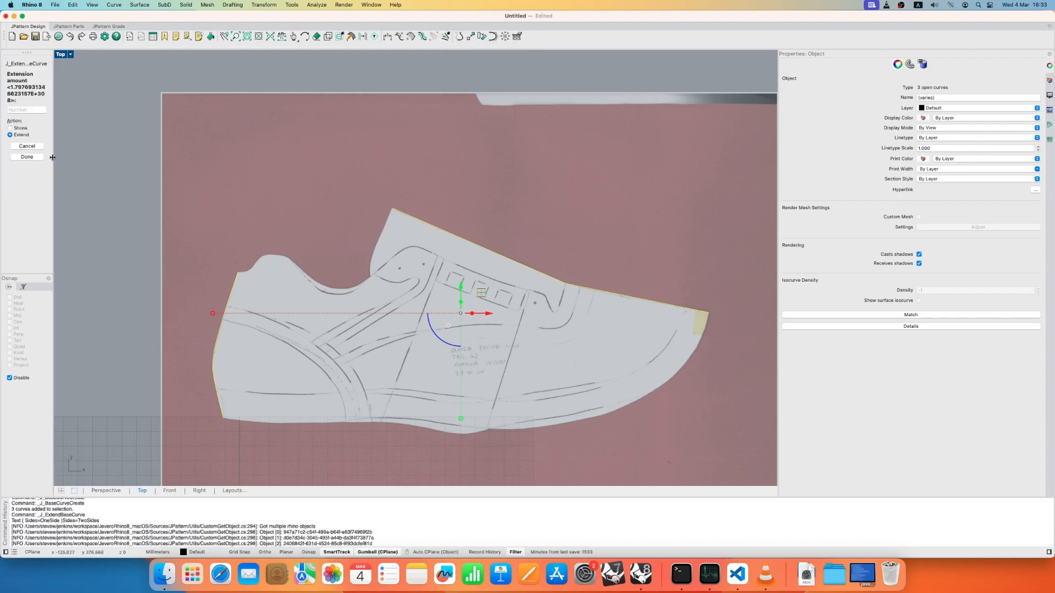
click(28, 110)
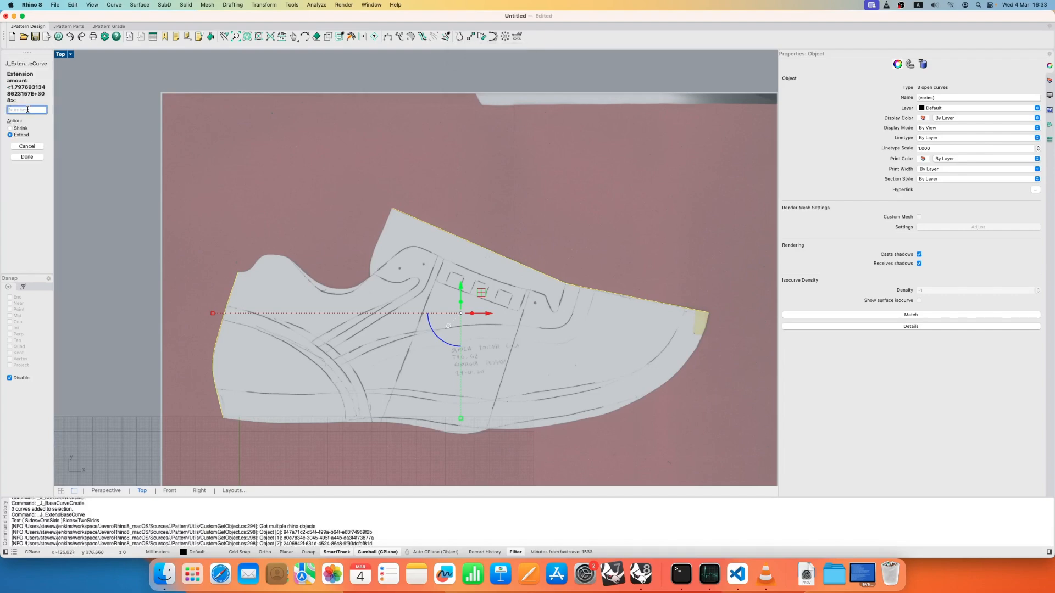
text(5)
key(Return)
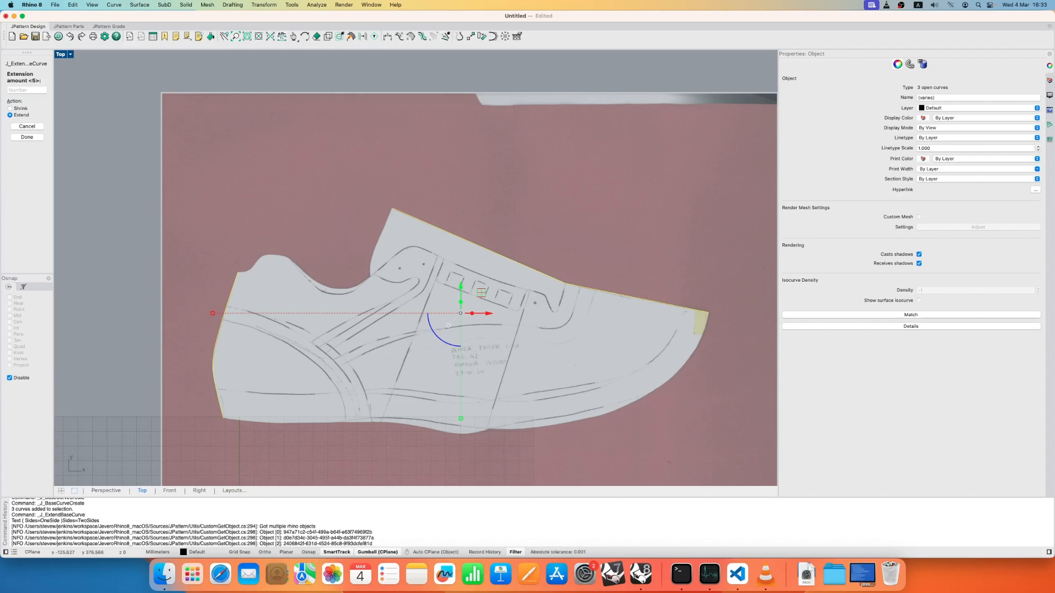
click(27, 137)
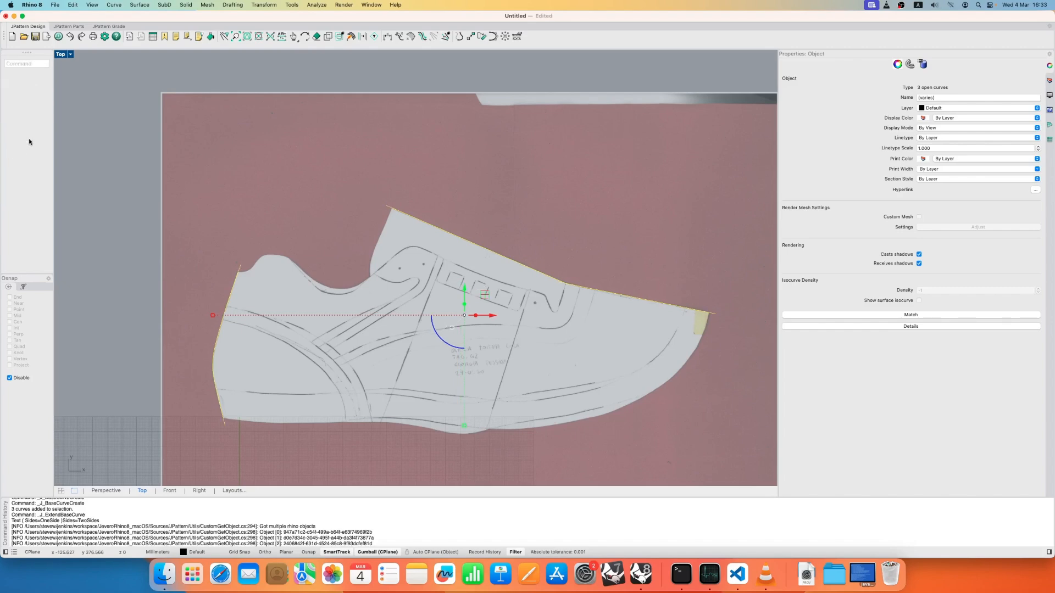
click(352, 219)
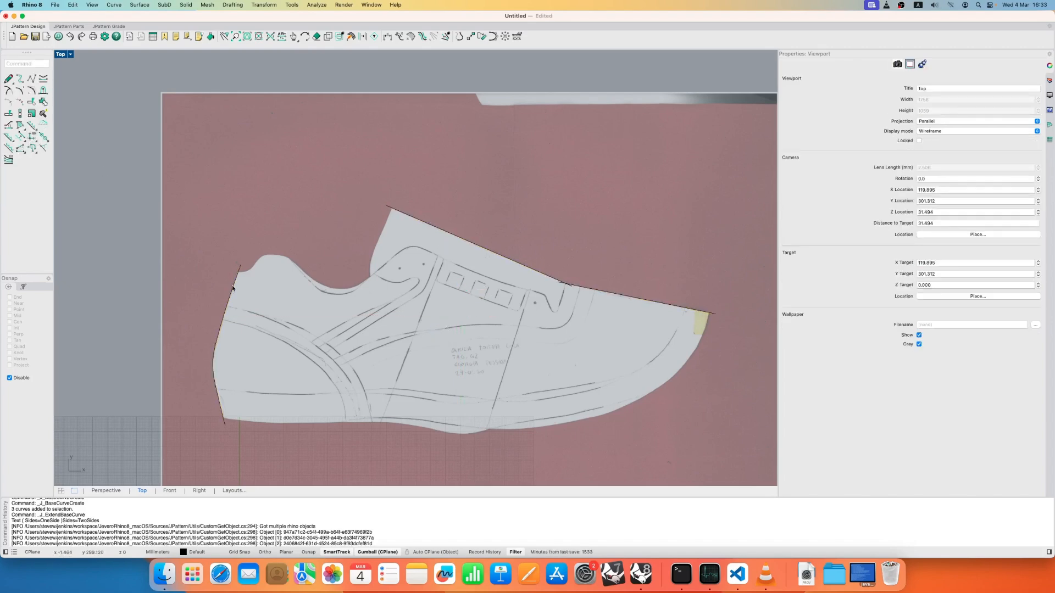
scroll(246, 255, up, 5)
scroll(252, 255, down, 5)
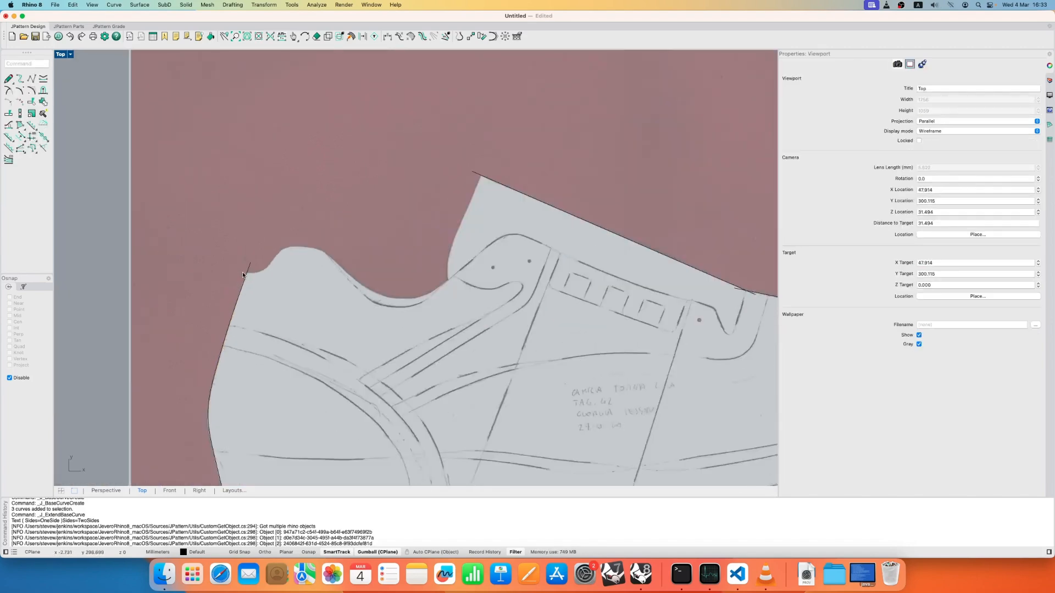
right_drag(243, 389, 249, 360)
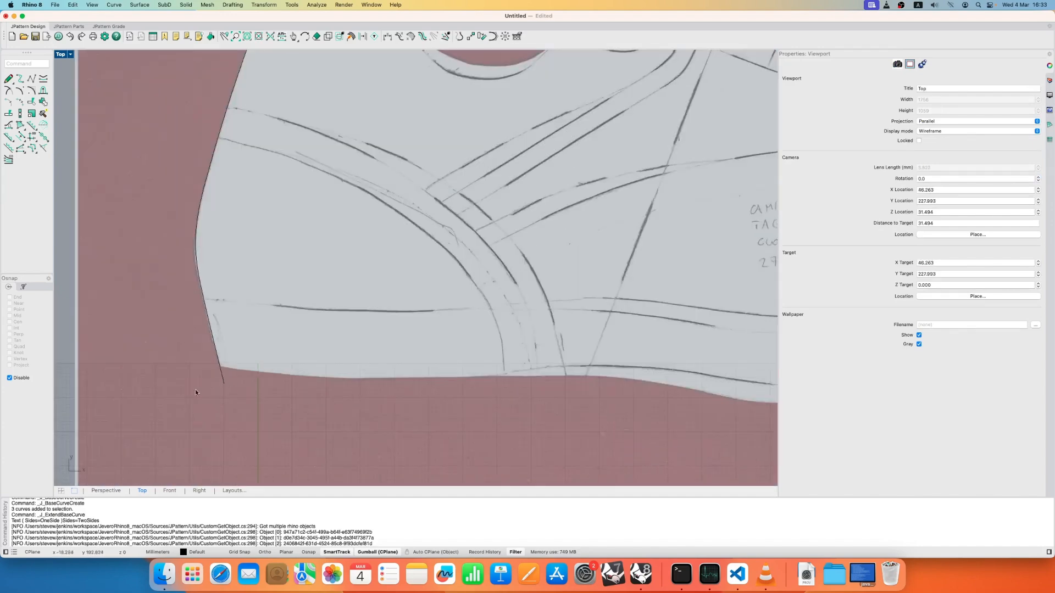
scroll(219, 384, down, 5)
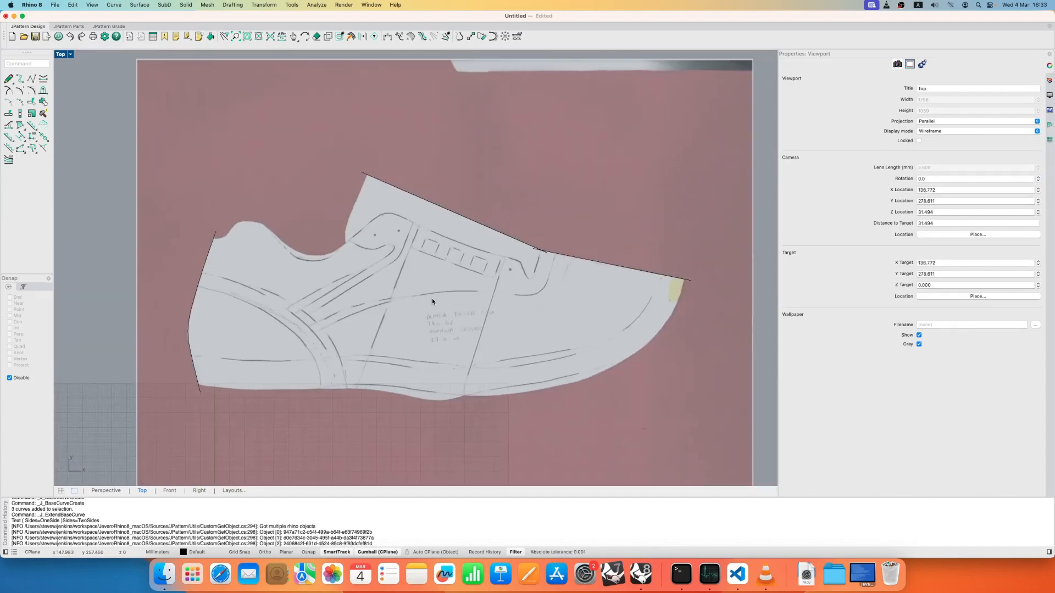
scroll(422, 302, down, 3)
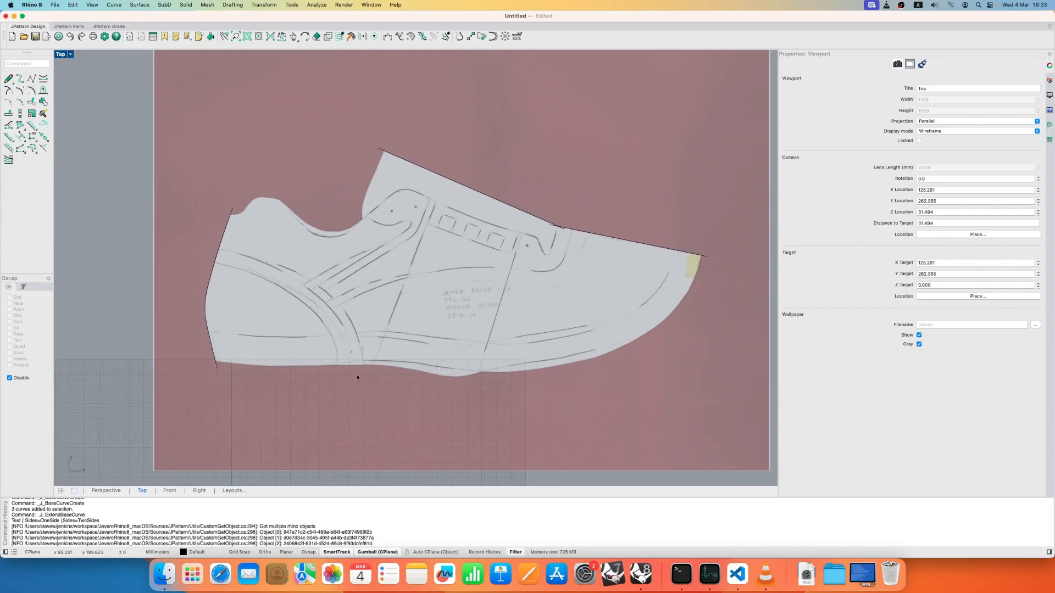
- Trace the drawn line above the sole with a base curve from the heel's back edge through the midfoot up to the vamp edge near the toe
scroll(250, 309, up, 3)
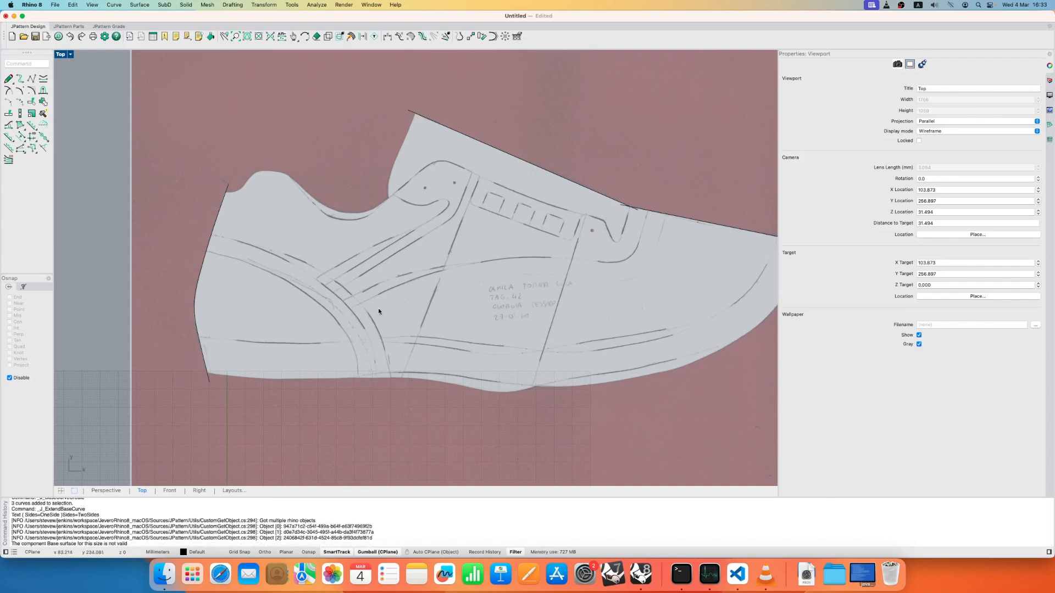
click(8, 79)
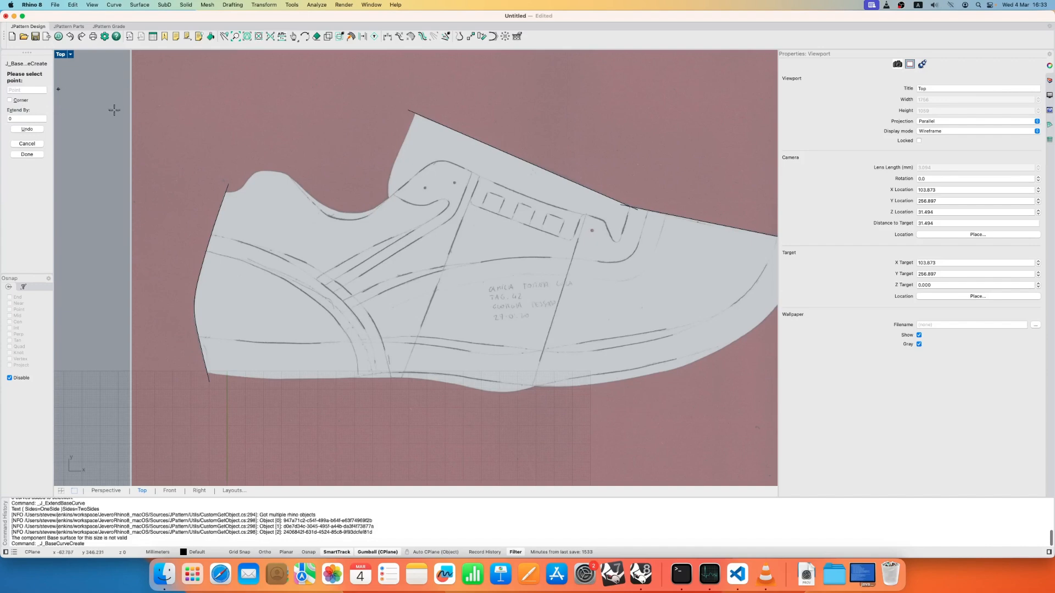
scroll(281, 286, up, 6)
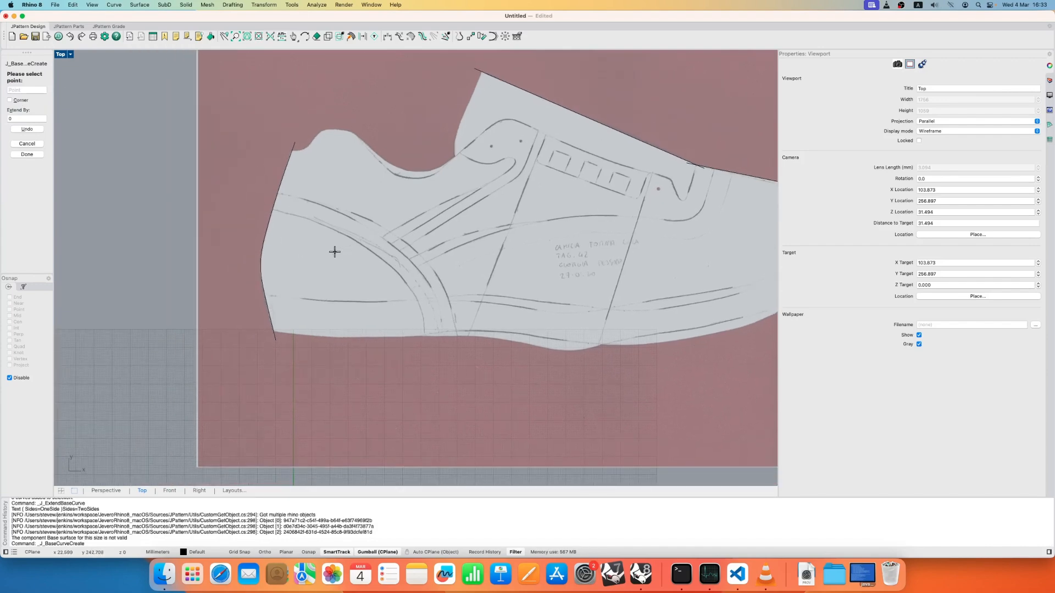
scroll(236, 324, up, 5)
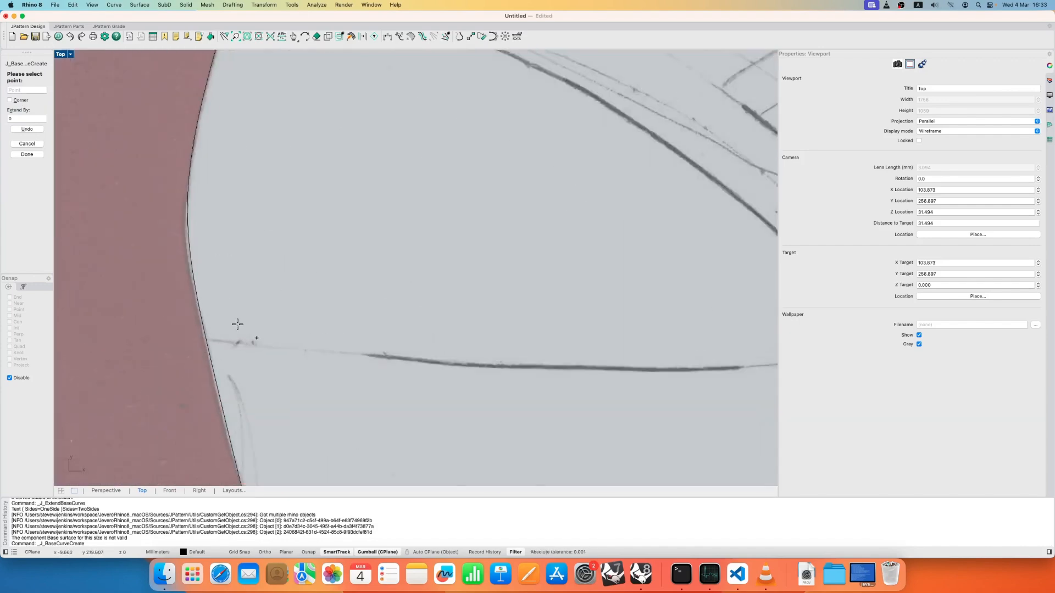
click(183, 352)
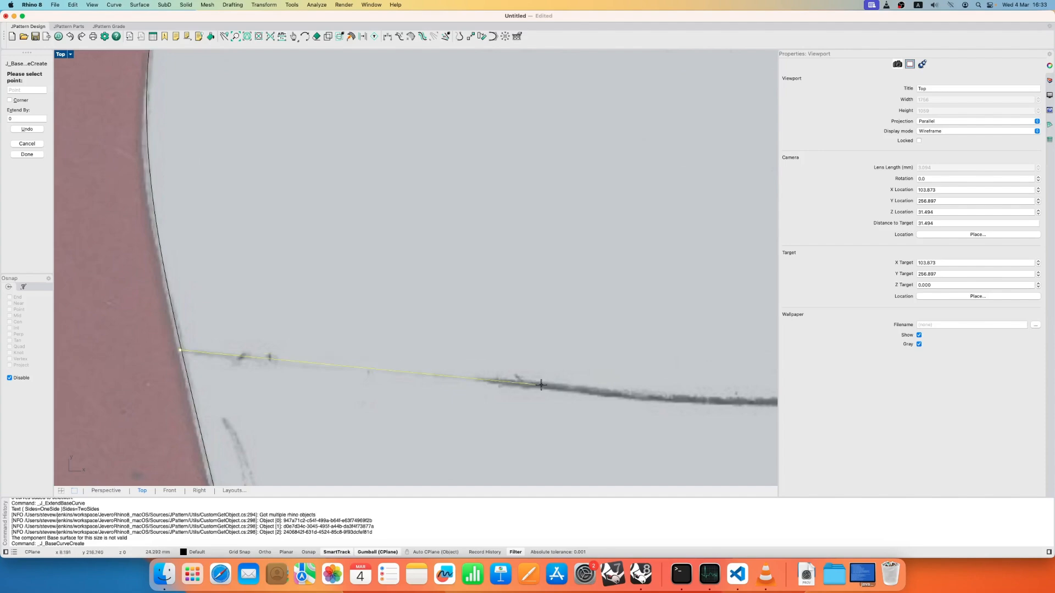
click(537, 384)
scroll(538, 384, down, 8)
right_drag(538, 384, 208, 309)
click(390, 315)
click(508, 303)
click(632, 300)
click(719, 312)
right_drag(755, 294, 357, 305)
click(503, 344)
click(634, 343)
right_drag(634, 343, 315, 362)
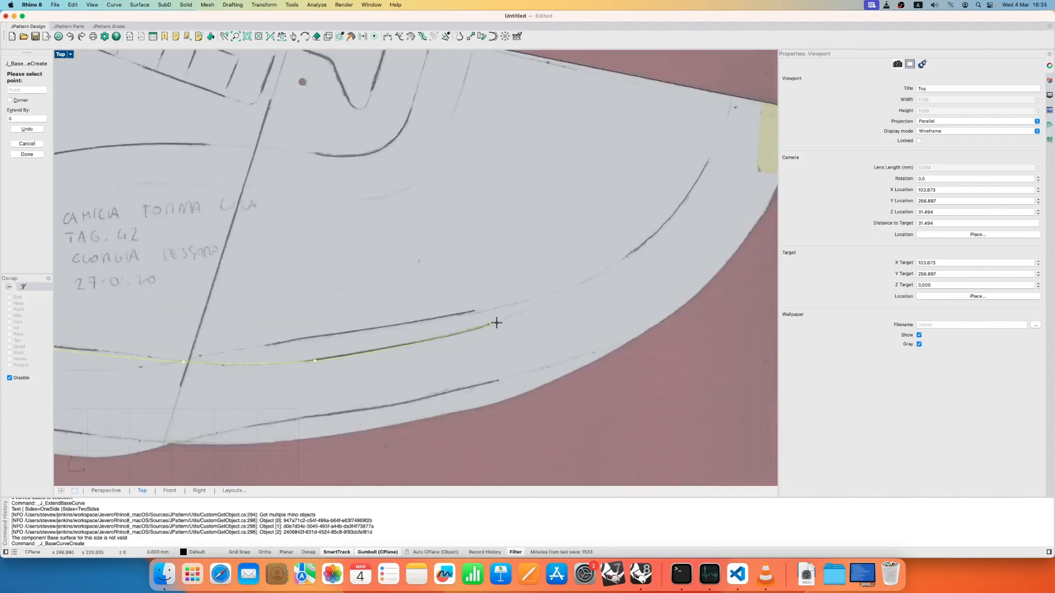
click(497, 323)
click(638, 247)
click(720, 135)
click(737, 72)
right_click(737, 72)
- Extend the heel end of the traced lower base curve freehand past the heel's back edge
scroll(731, 214, down, 10)
scroll(325, 251, up, 8)
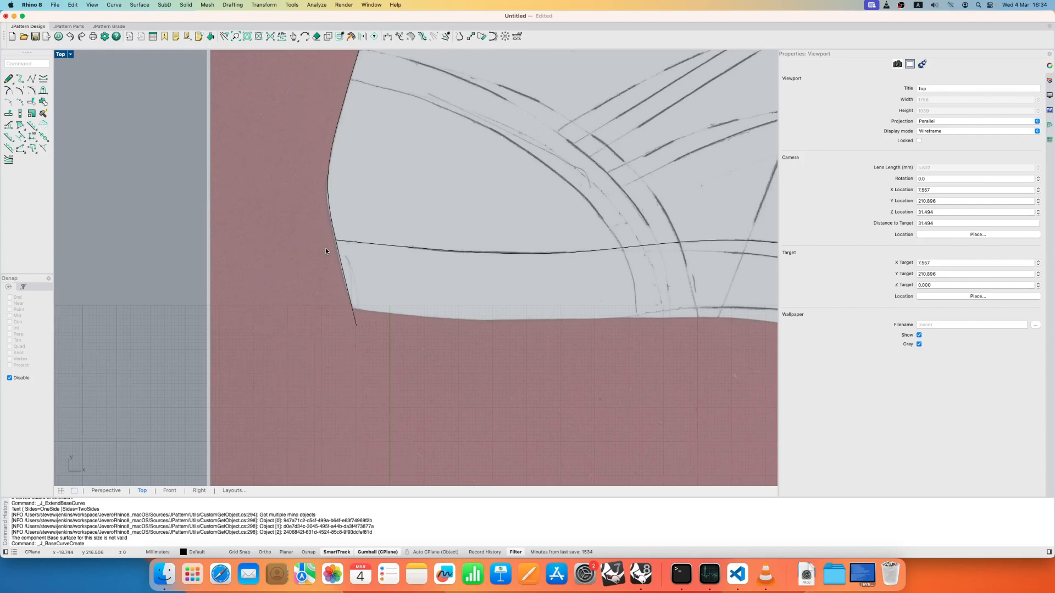
scroll(326, 251, up, 3)
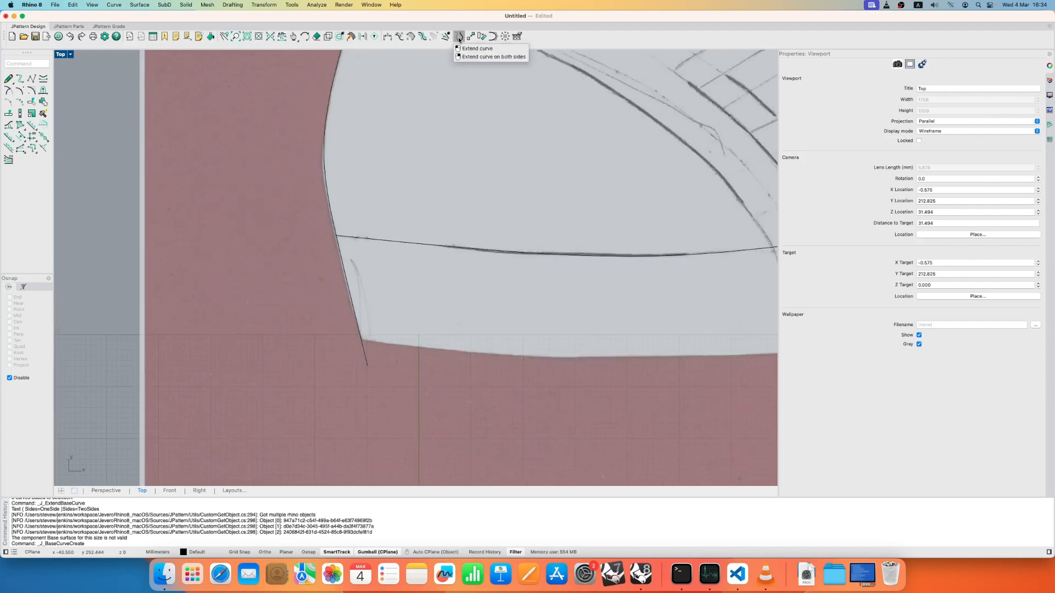
click(459, 38)
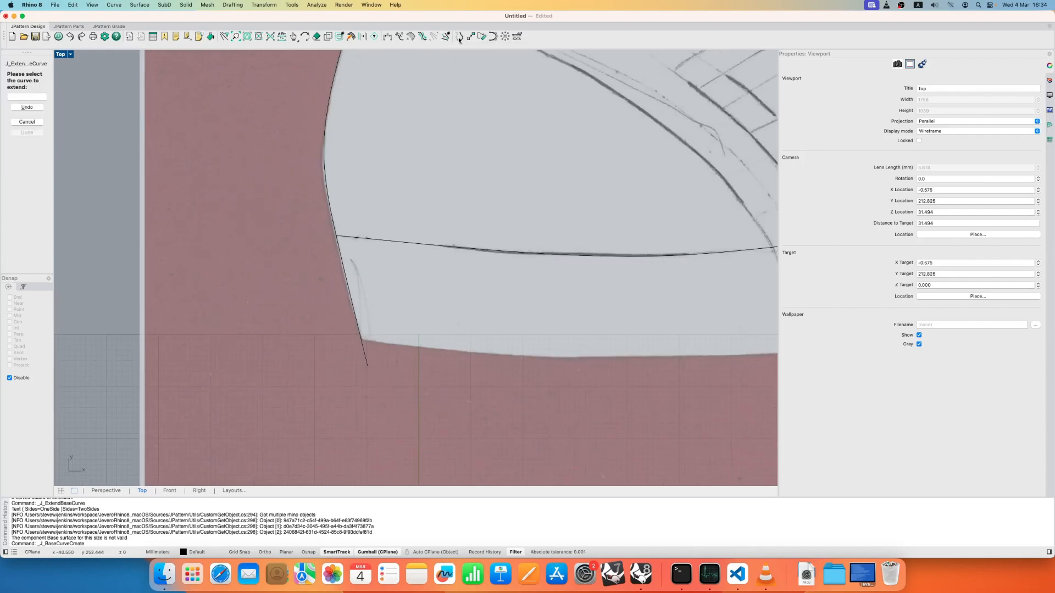
click(340, 235)
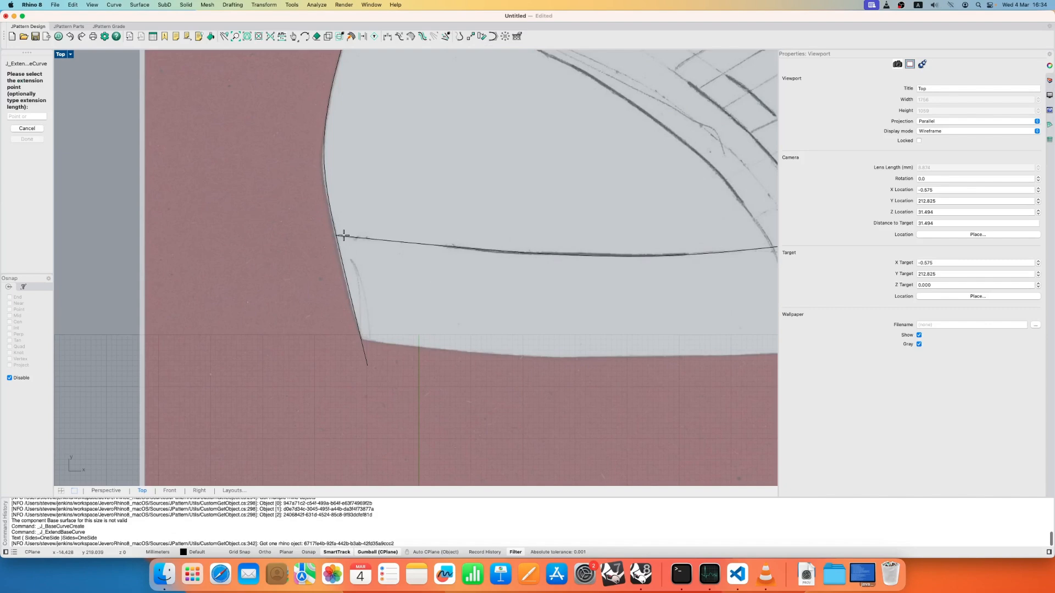
click(292, 231)
scroll(242, 133, down, 1)
scroll(242, 133, down, 1)
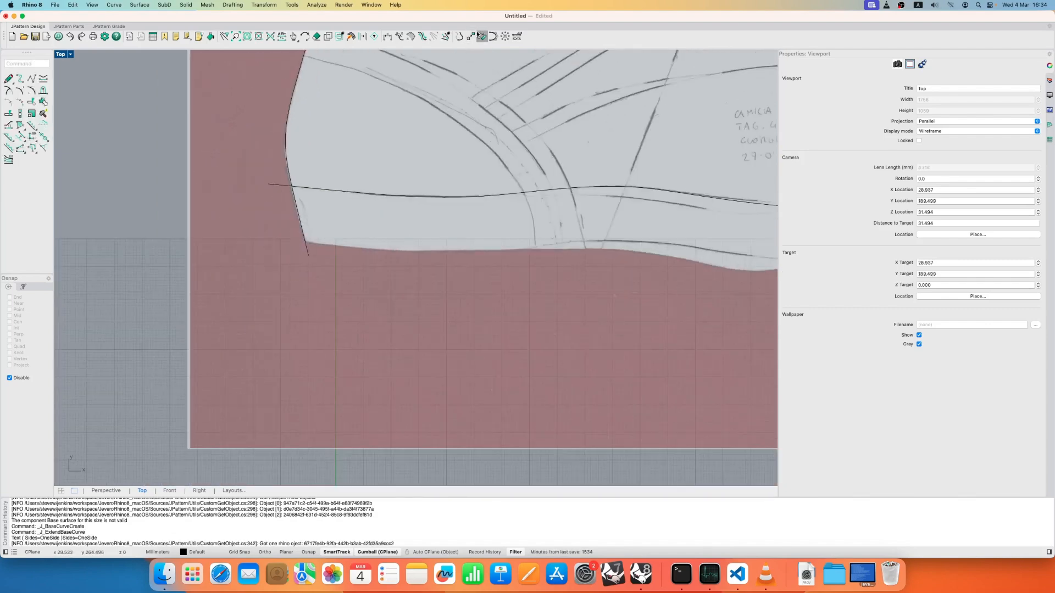
scroll(269, 199, down, 3)
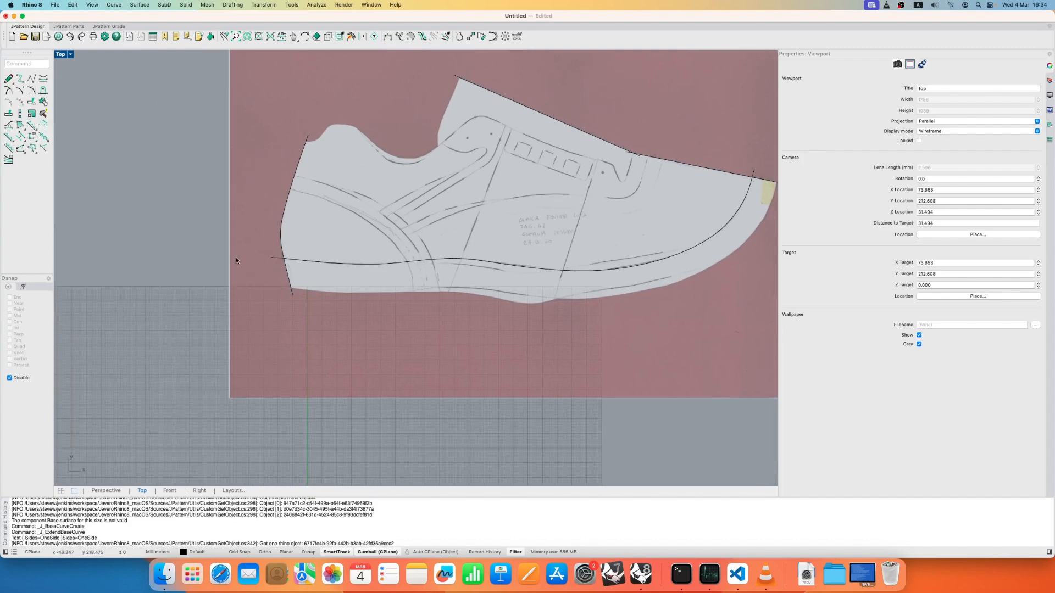
right_drag(418, 275, 343, 273)
scroll(418, 257, up, 5)
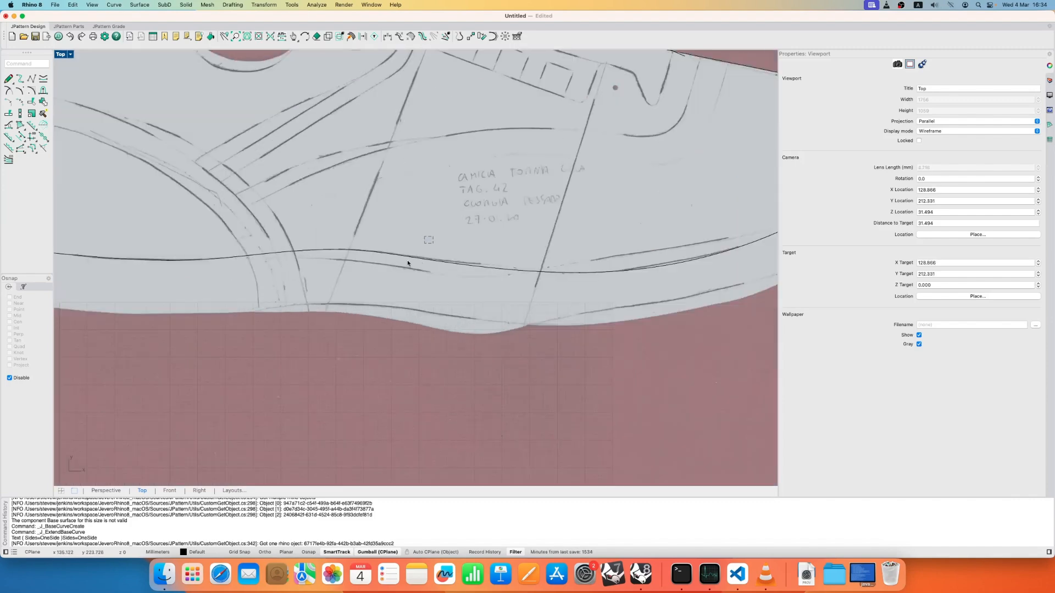
click(407, 258)
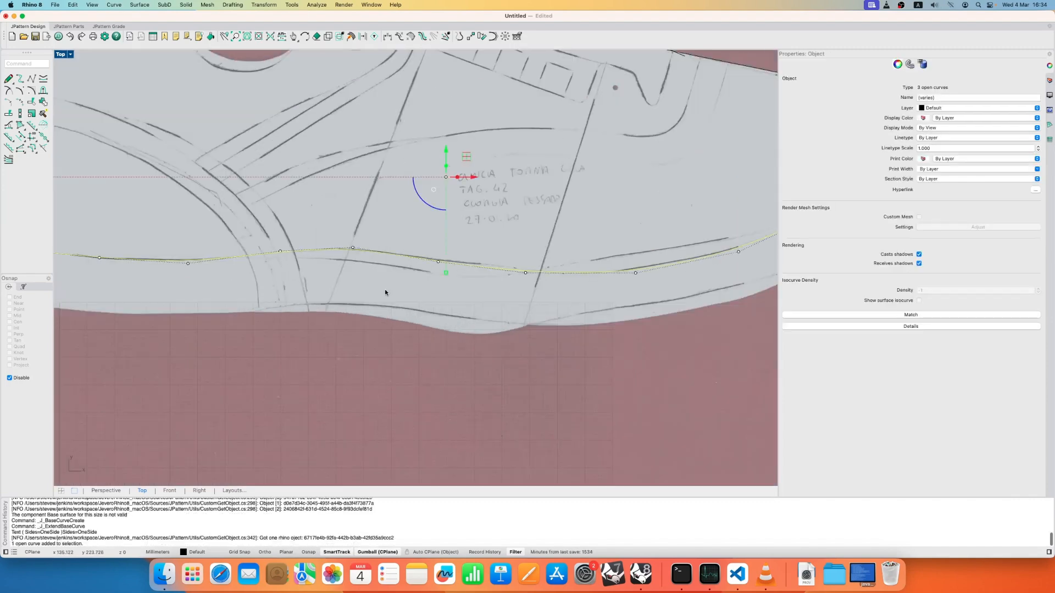
click(401, 225)
click(398, 254)
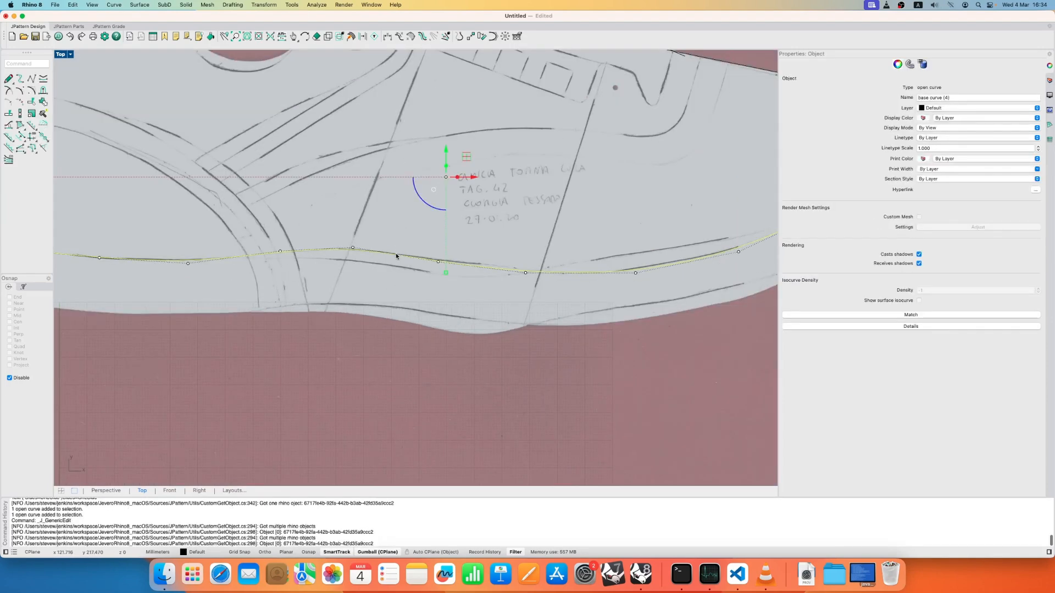
click(391, 220)
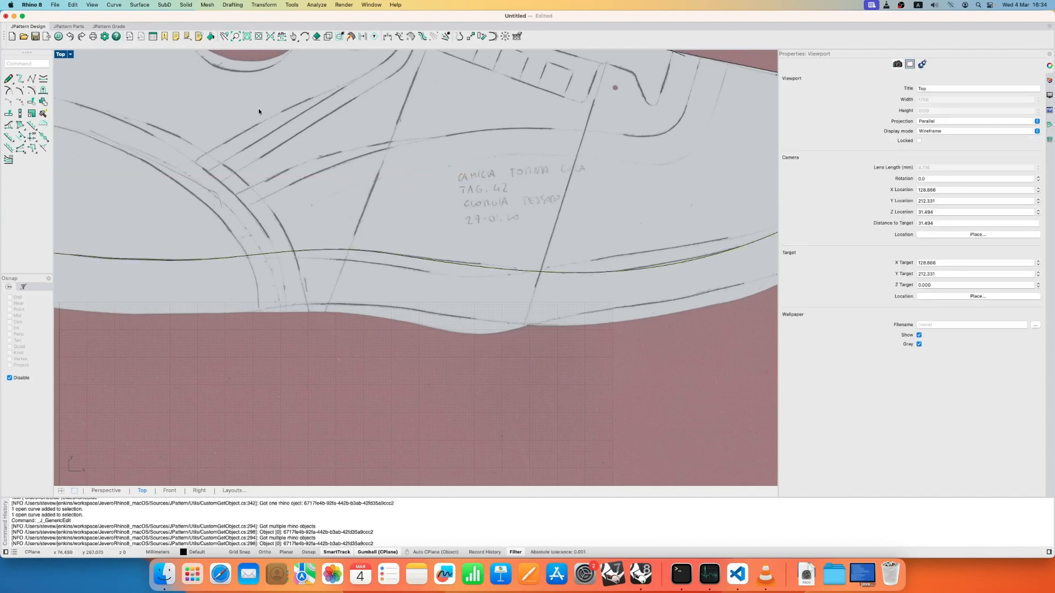
- Duplicate the base curve above the sole by moving a copy of its two midfoot points down toward the second drawn line
click(404, 256)
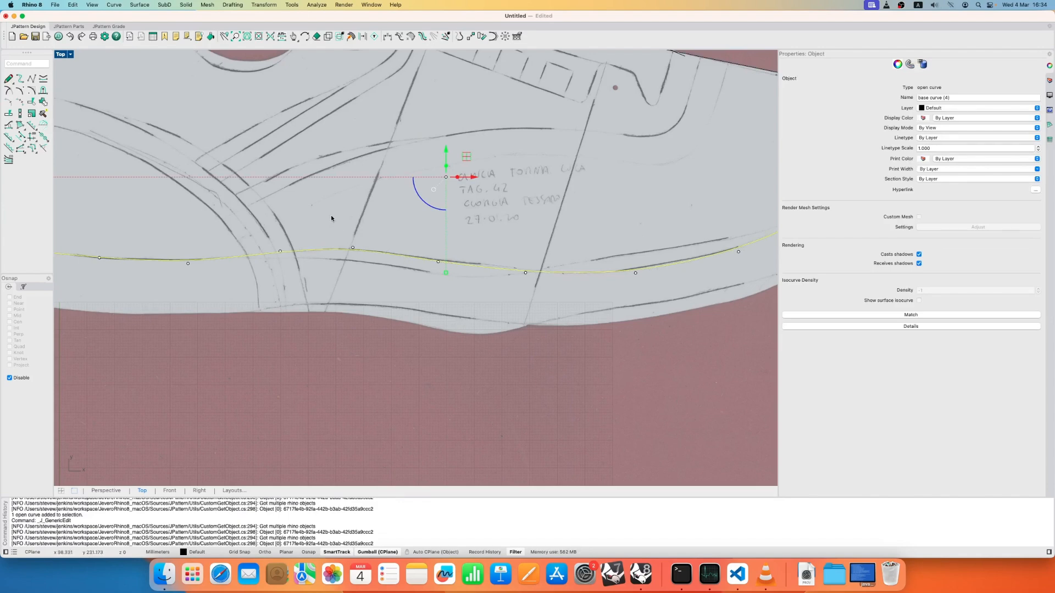
click(353, 248)
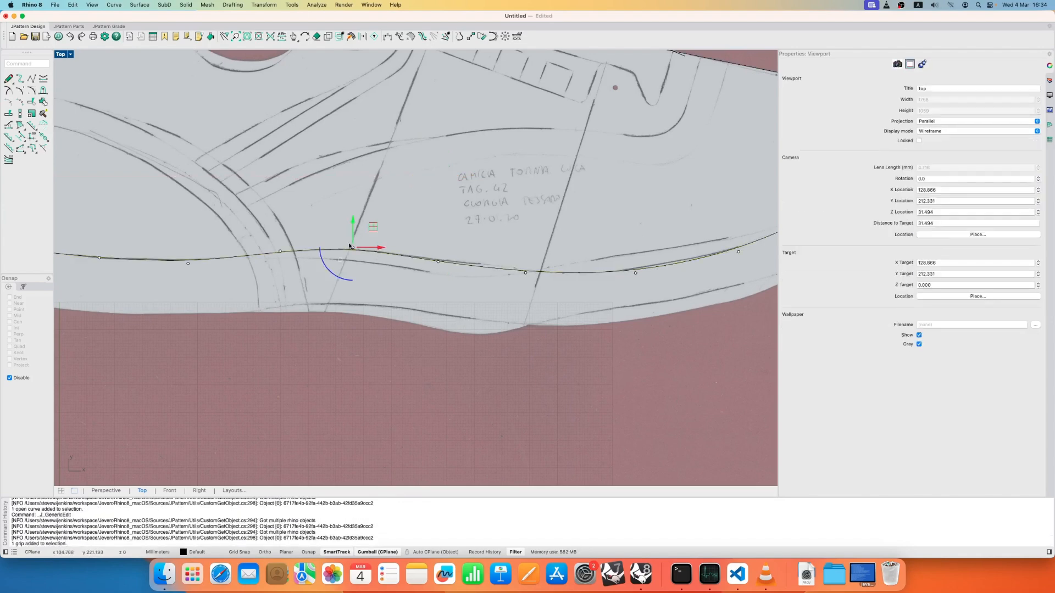
scroll(350, 246, up, 3)
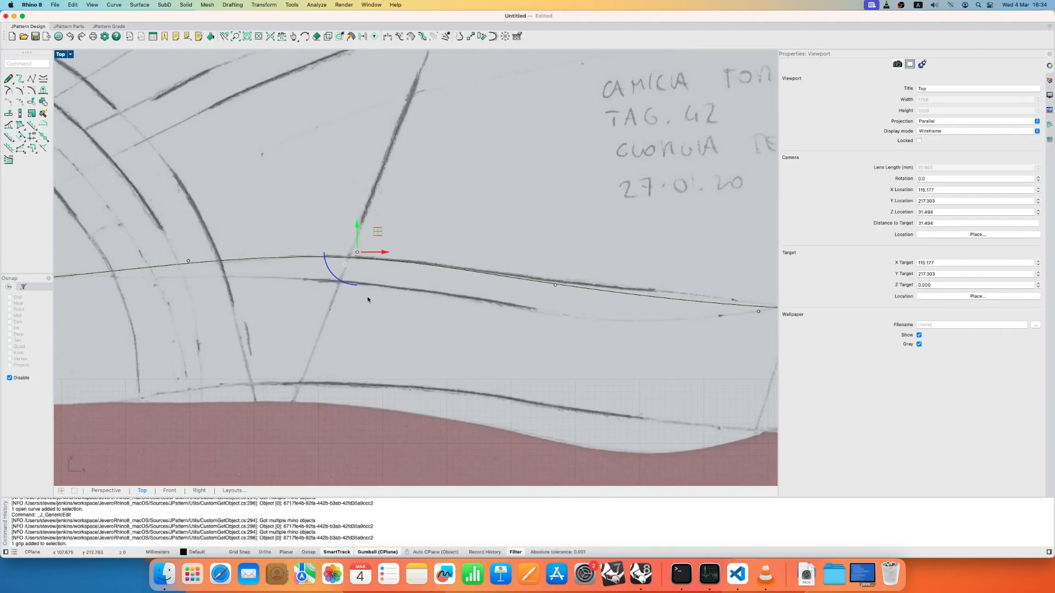
scroll(381, 270, down, 5)
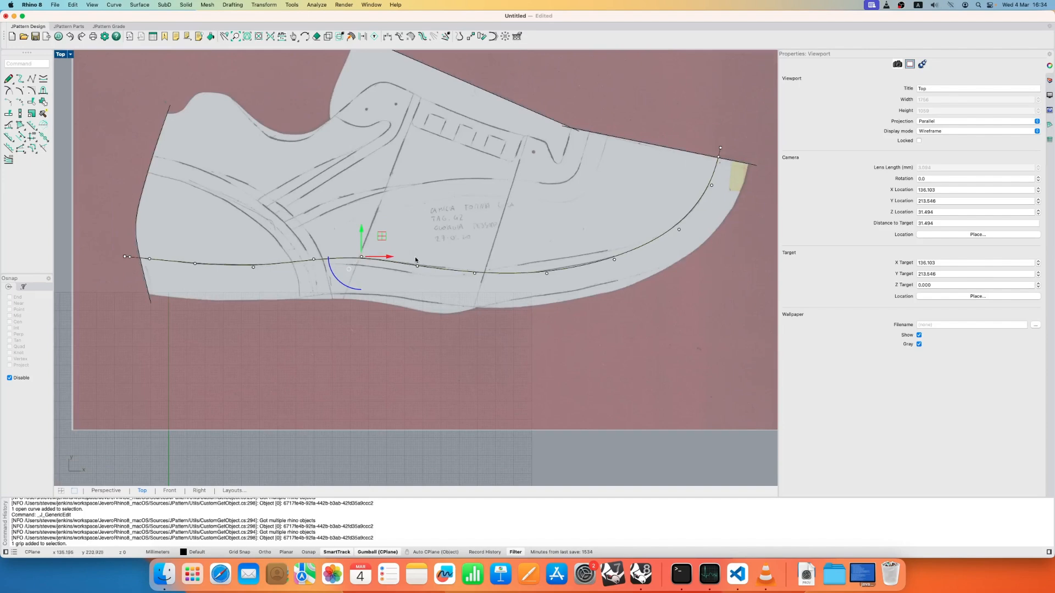
scroll(403, 273, up, 2)
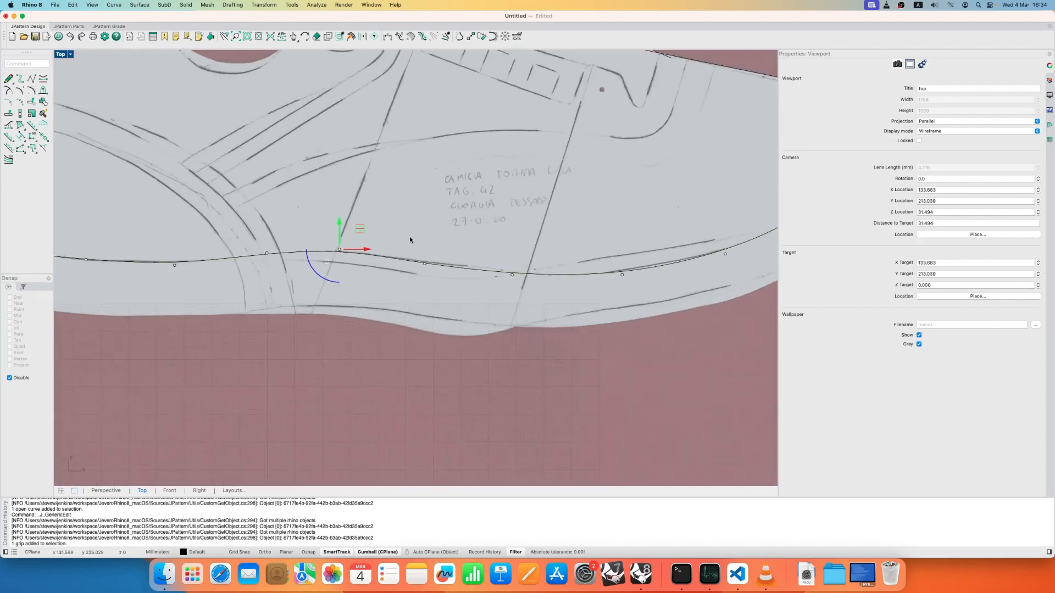
shift+click(425, 264)
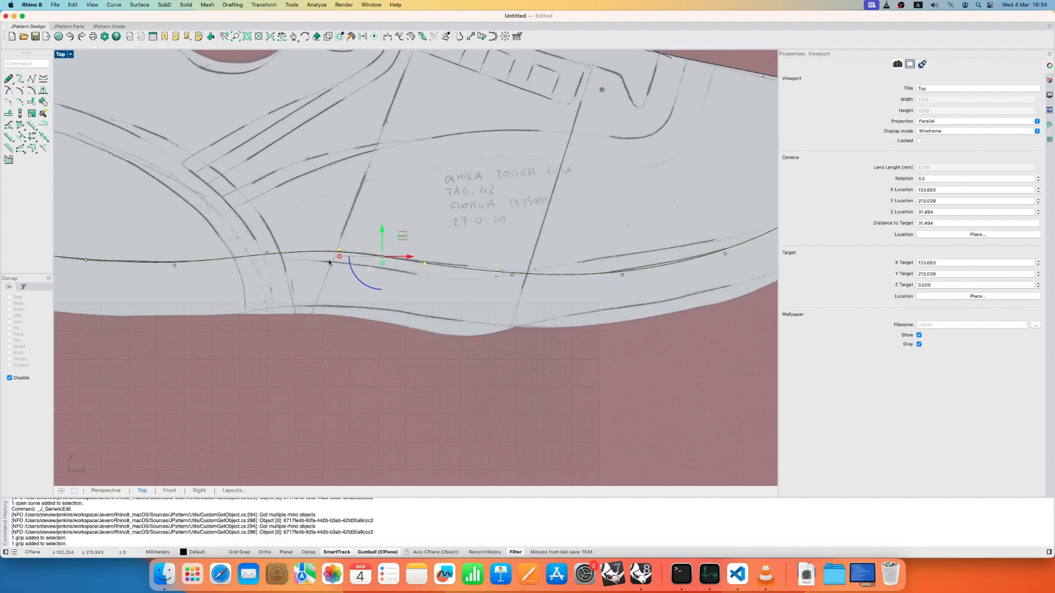
drag(402, 240, 386, 246)
key(alt)
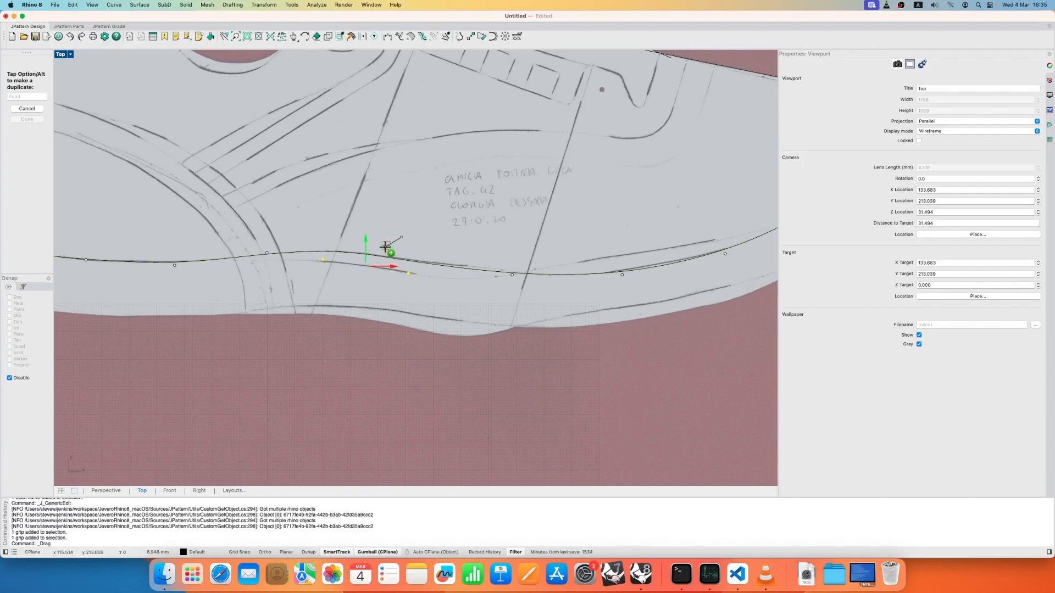
drag(385, 248, 383, 253)
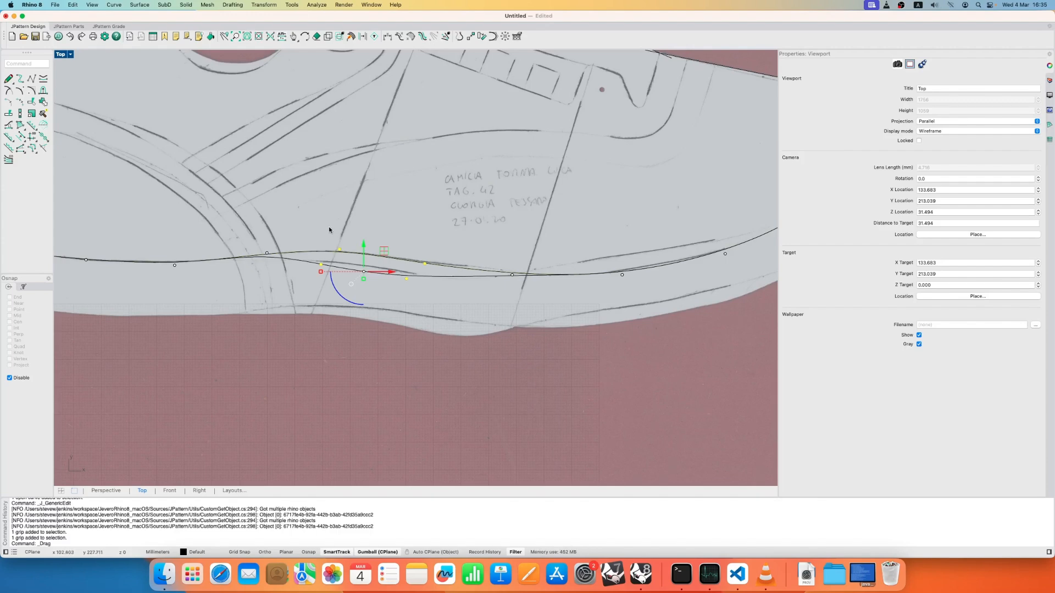
click(329, 229)
- Fit the duplicated curve's midfoot point and its heelward neighbour to the lower drawn line
scroll(318, 275, up, 3)
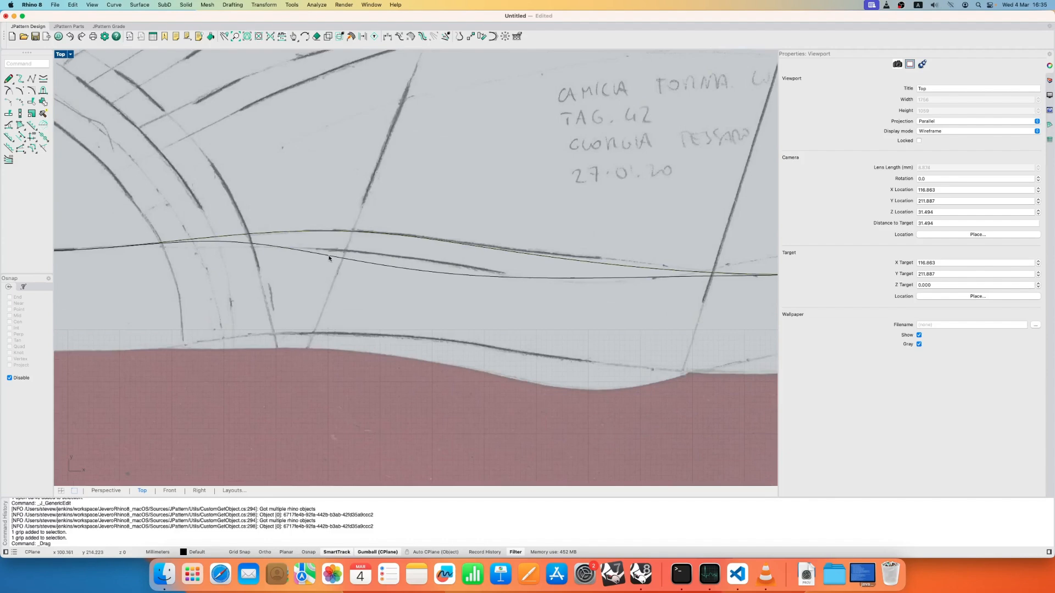
click(336, 264)
drag(318, 245, 344, 275)
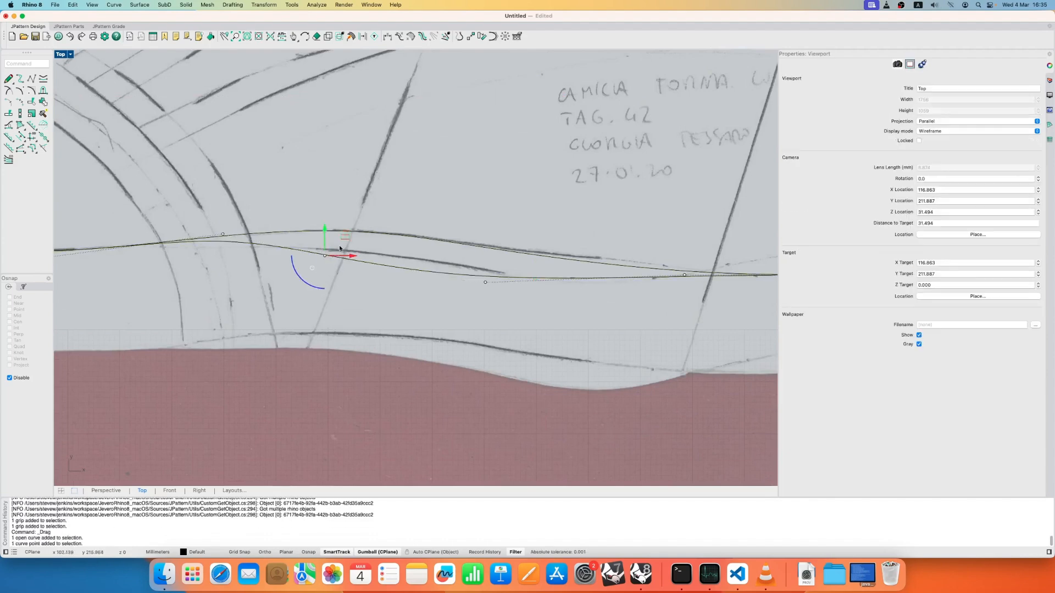
drag(345, 237, 365, 233)
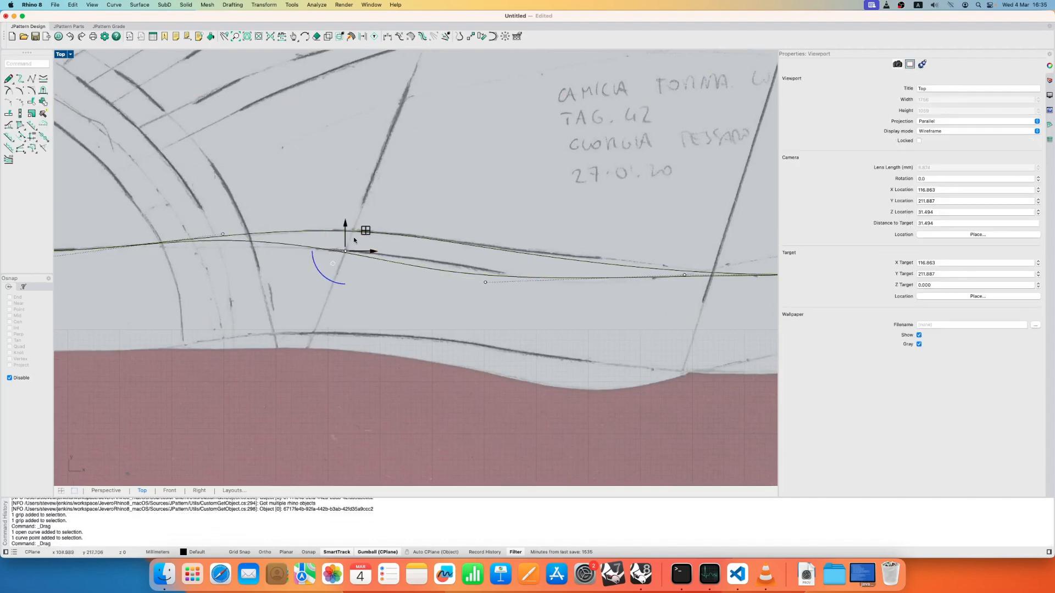
click(223, 234)
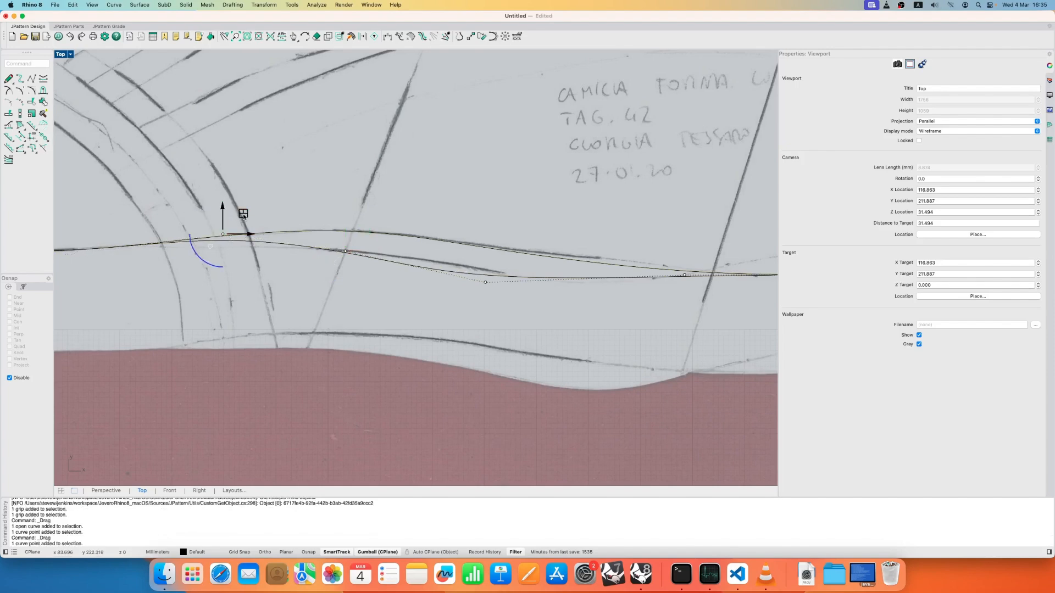
drag(244, 217, 246, 235)
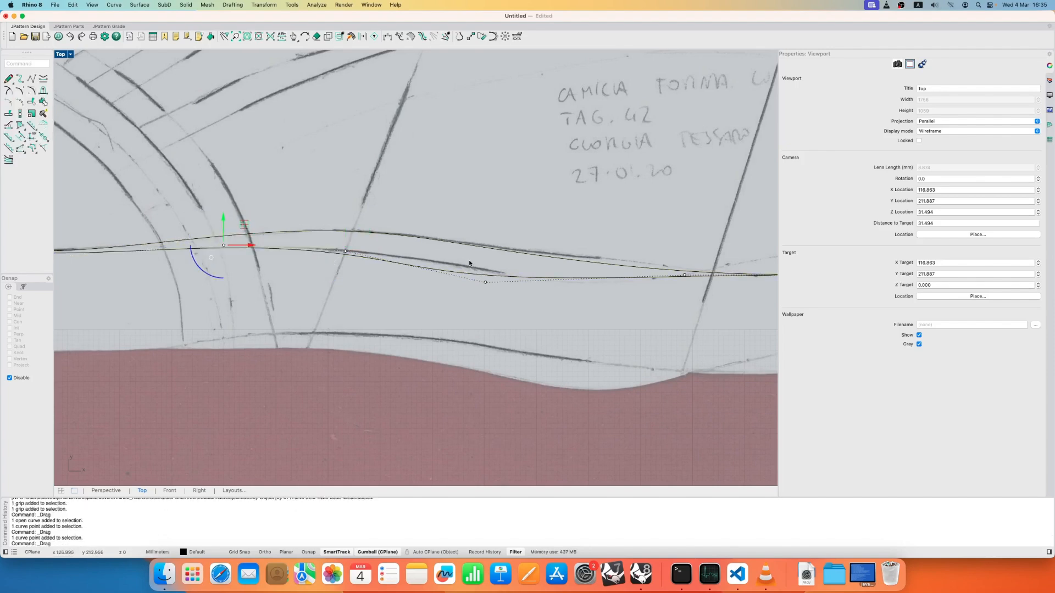
- Shift the duplicated curve's next midfoot point toward the toe and raise the point before it to match the lower drawn line
click(507, 304)
click(485, 281)
drag(507, 263, 531, 266)
click(345, 252)
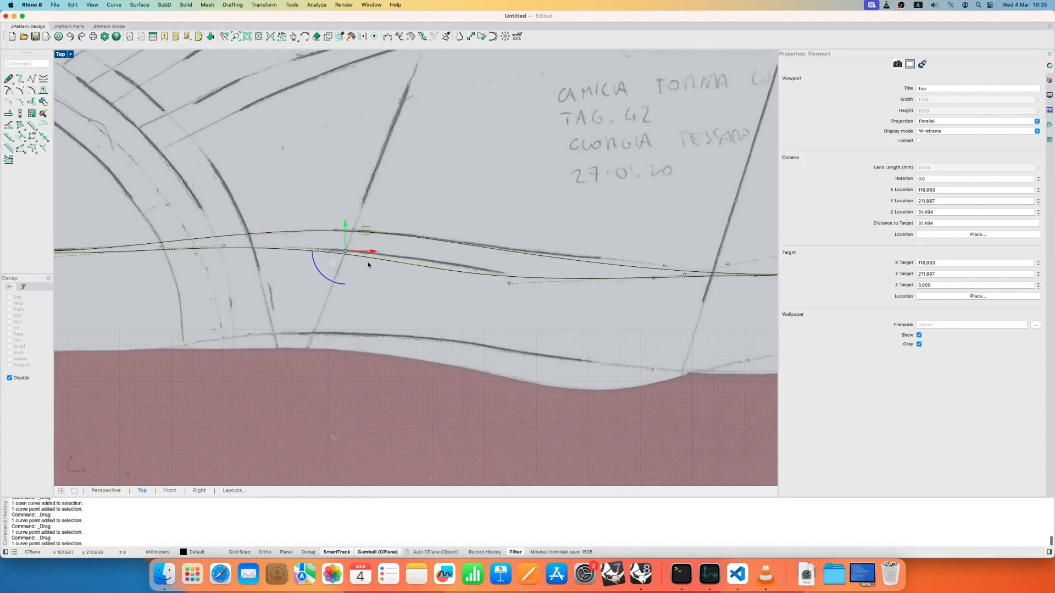
mouse_move(366, 232)
mouse_down()
mouse_move(370, 221)
mouse_move(377, 228)
mouse_up()
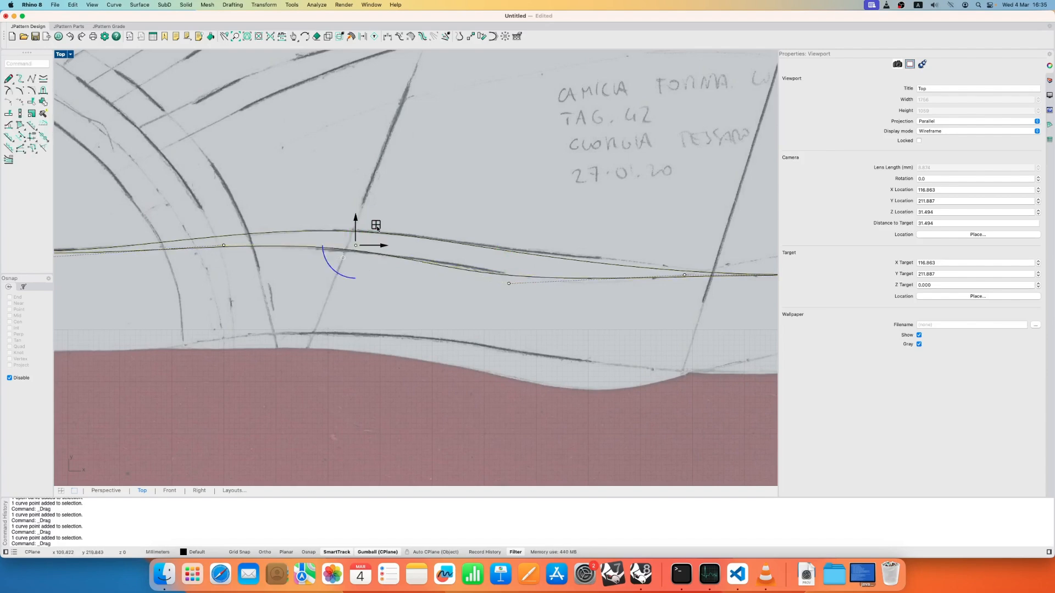
- Raise the duplicated curve's two forefoot points so the curve follows the upper drawn line toward the toe
scroll(377, 228, down, 5)
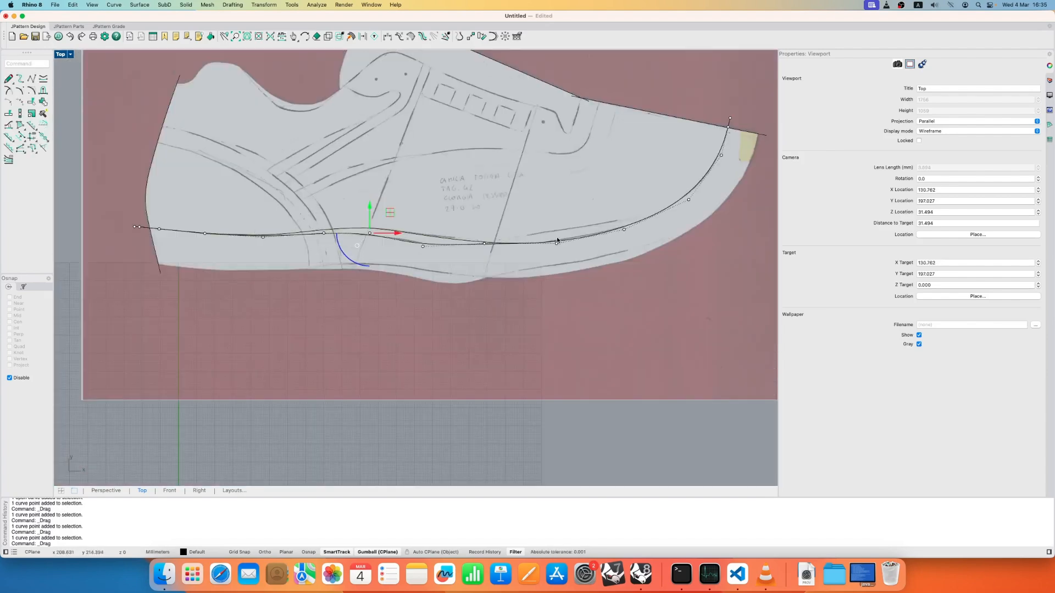
right_drag(557, 240, 482, 275)
scroll(481, 272, up, 5)
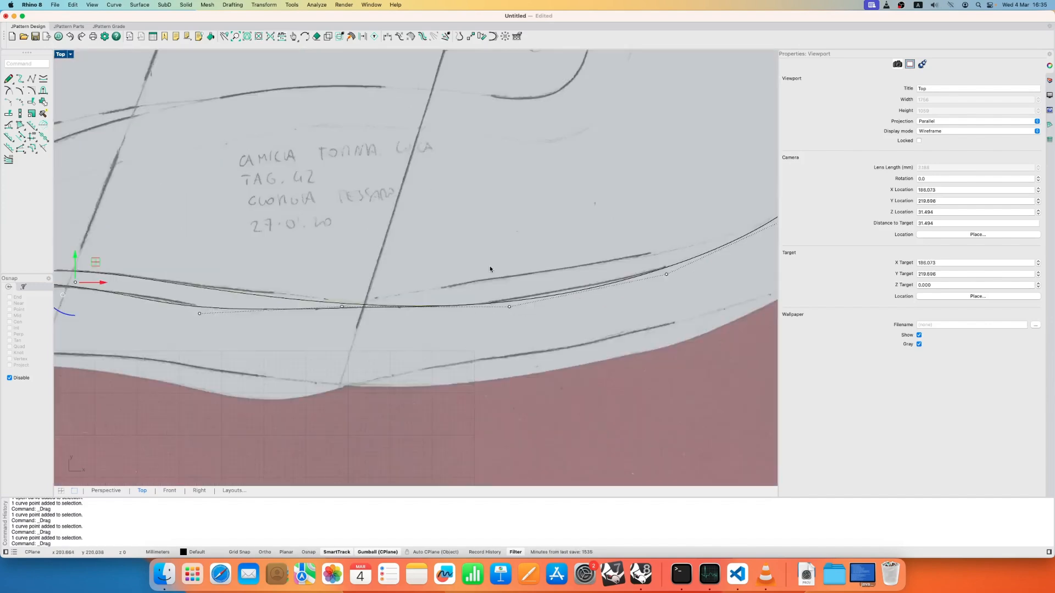
click(510, 306)
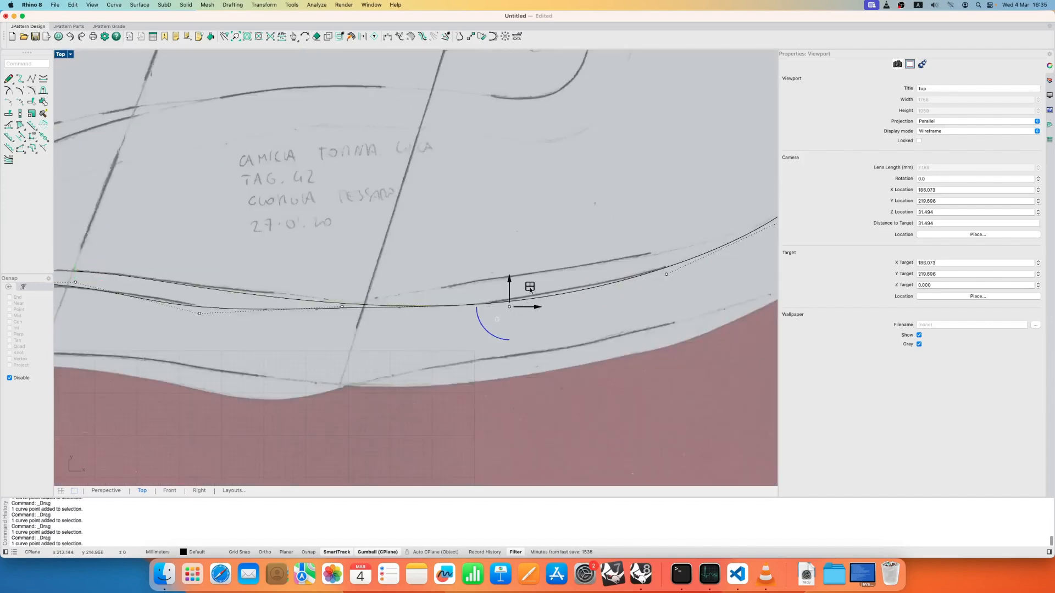
drag(530, 289, 516, 259)
drag(658, 249, 684, 305)
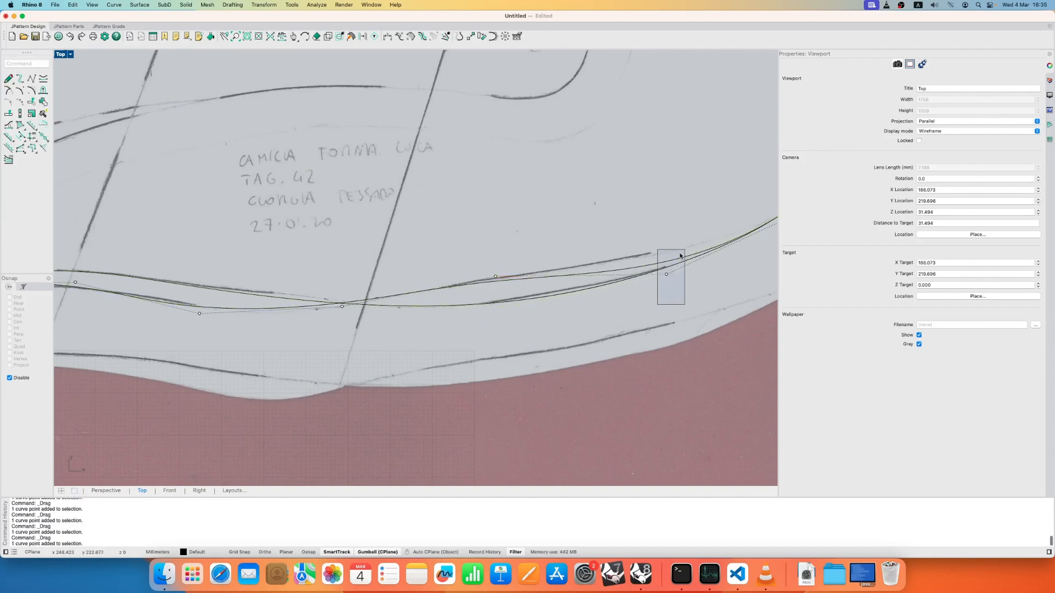
drag(680, 256, 685, 241)
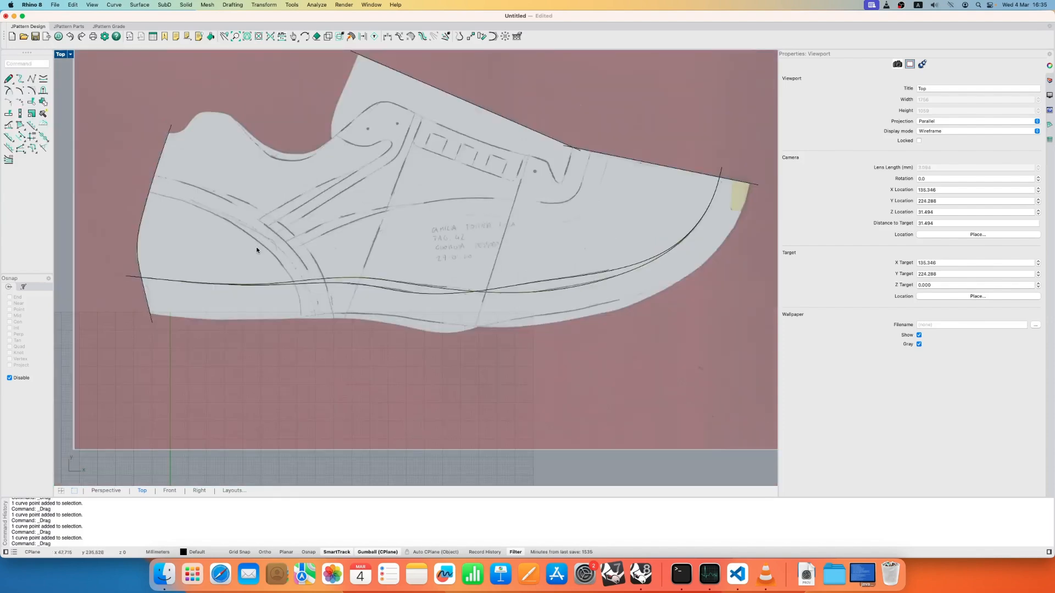
scroll(256, 250, up, 3)
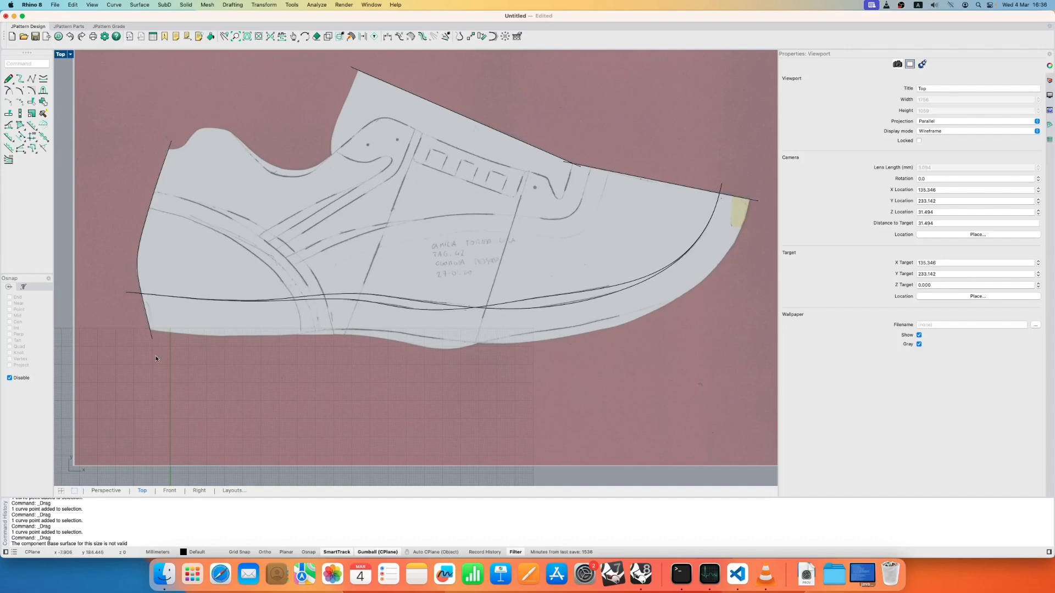
- Create a margin from the duplicated base curve and flip it to the sole side
click(20, 136)
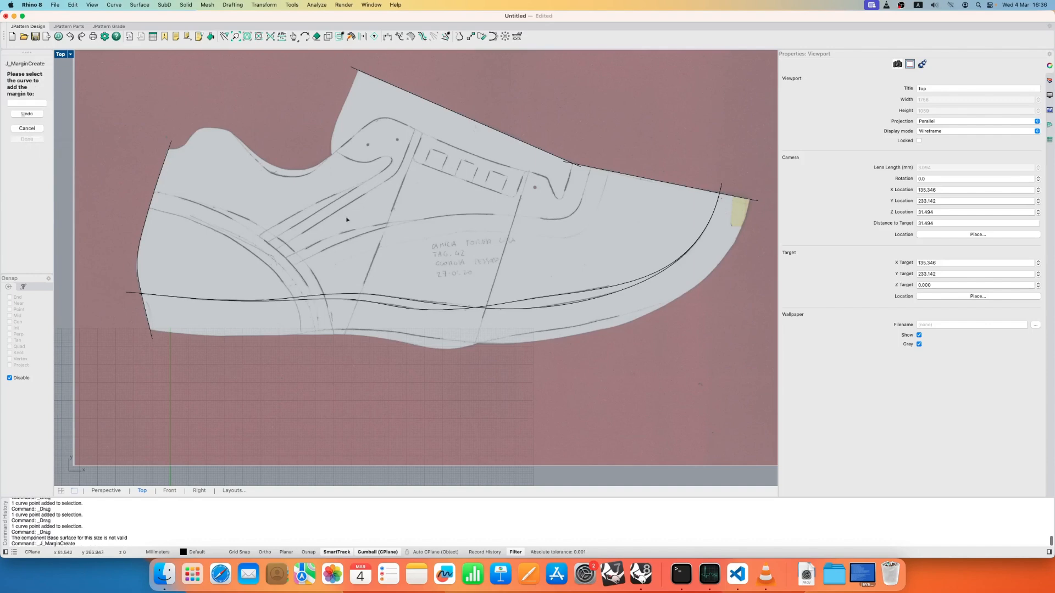
click(600, 289)
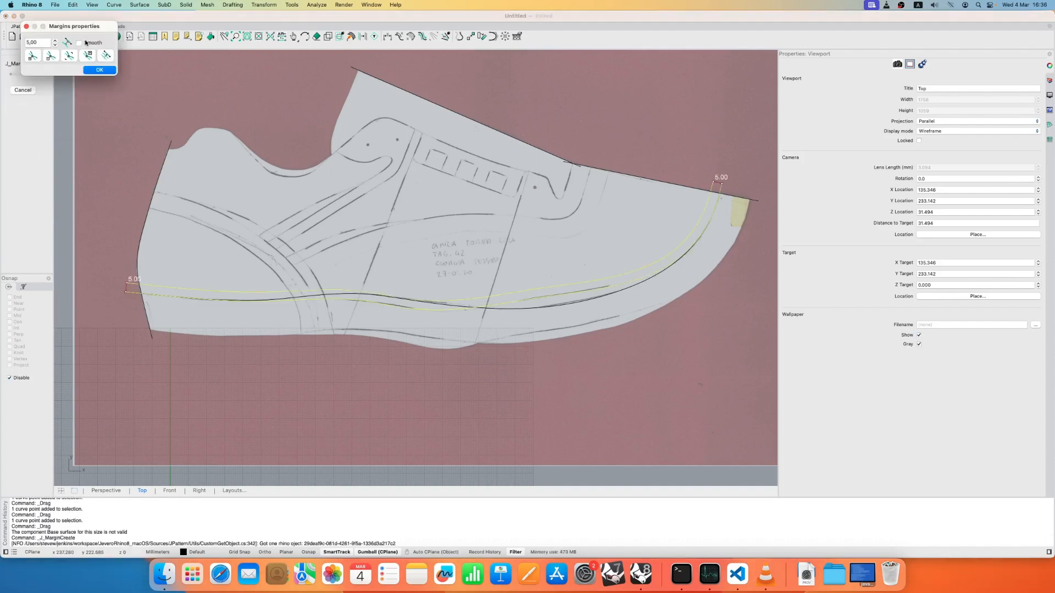
drag(61, 26, 686, 340)
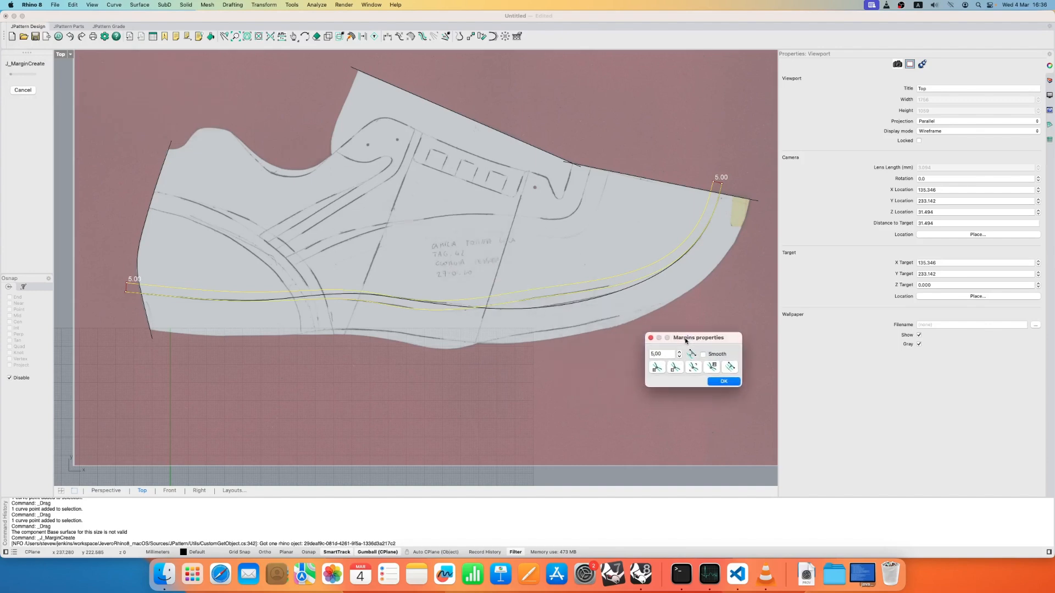
scroll(725, 281, right, 3)
scroll(650, 204, up, 3)
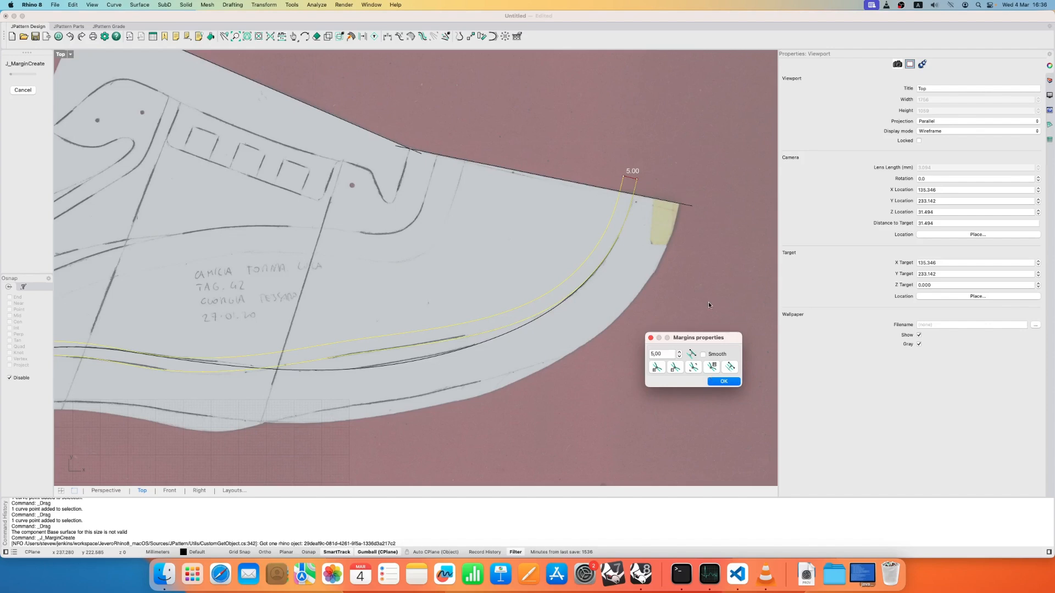
click(730, 370)
- Set the margin width to 17.00 mm
click(667, 355)
key(Up)
key(Up)
key(Up)
key(Up)
key(Up)
key(Up)
key(Up)
key(Up)
key(Up)
key(Up)
key(Up)
key(Up)
key(Up)
key(Up)
key(Up)
key(Up)
key(Up)
key(Up)
key(Up)
key(Up)
key(Up)
key(Up)
key(Up)
key(Up)
- Compare the 17 mm margin line with the pattern's sole edge at the toe, midfoot and heel
scroll(690, 181, up, 3)
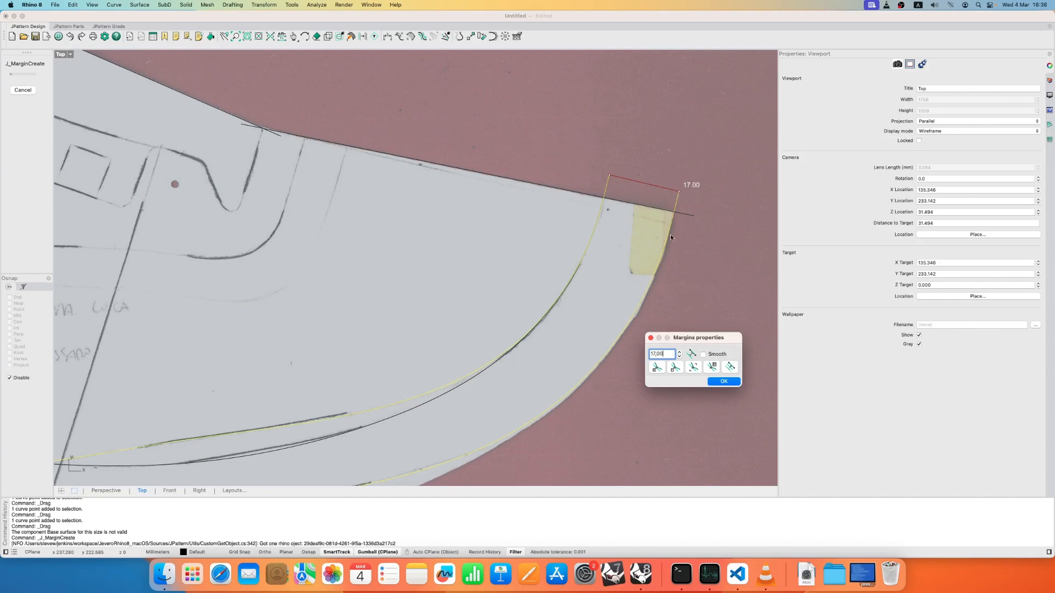
scroll(671, 235, down, 5)
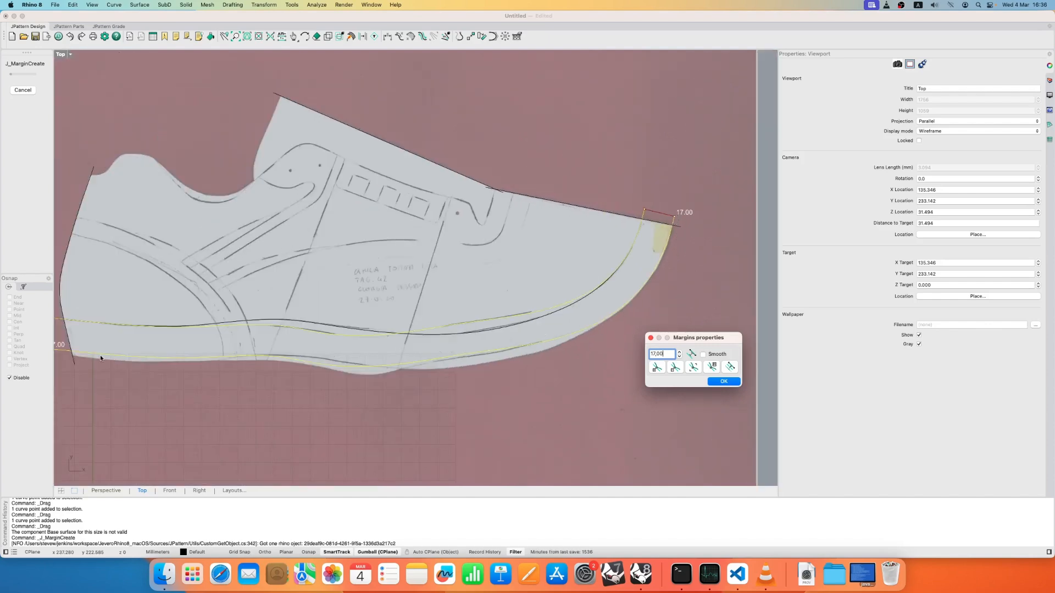
right_drag(78, 352, 191, 347)
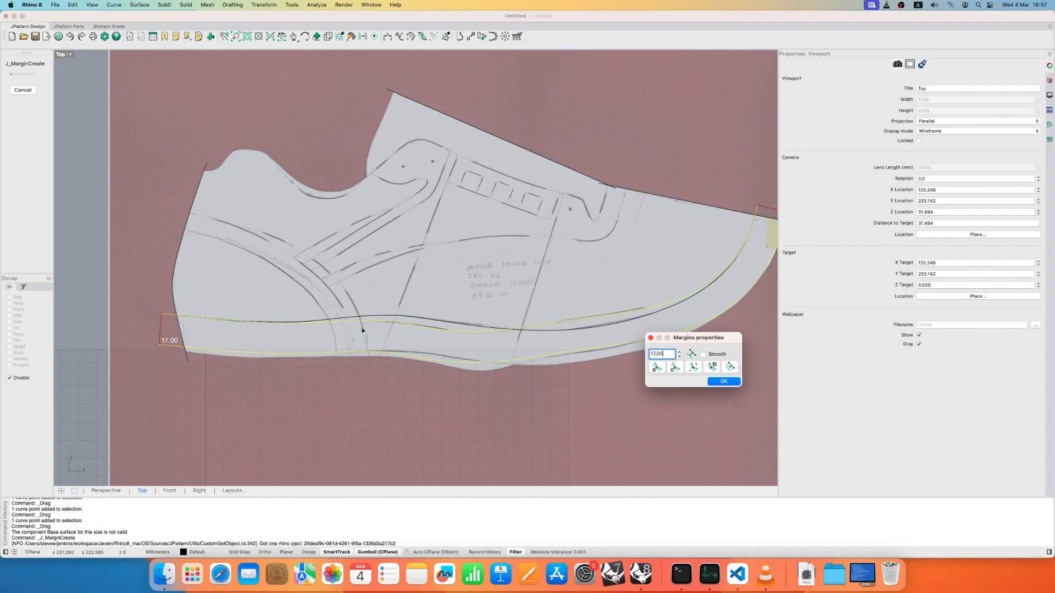
right_drag(349, 328, 285, 327)
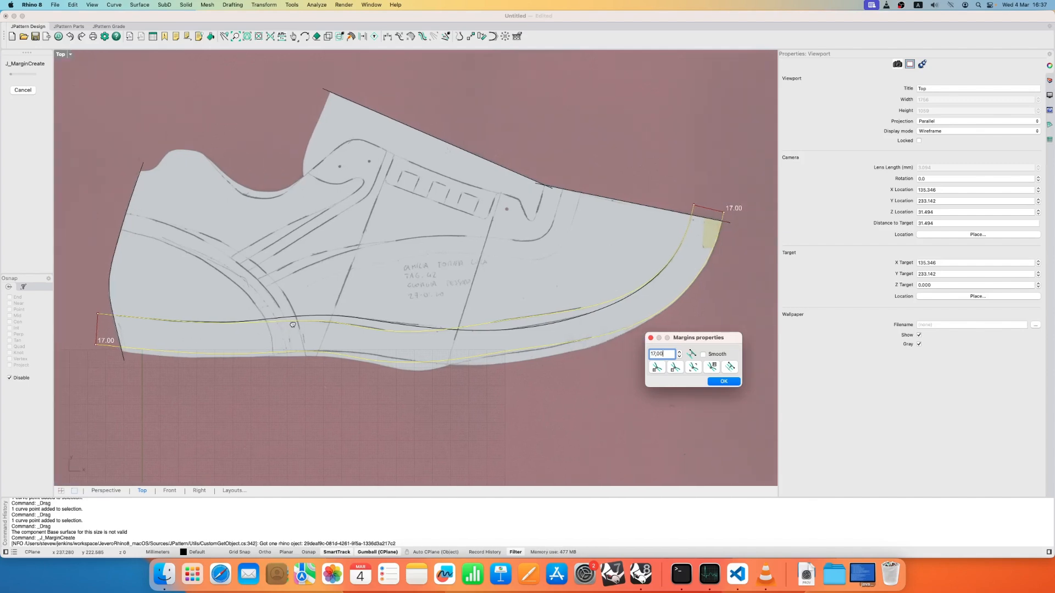
right_drag(288, 327, 405, 307)
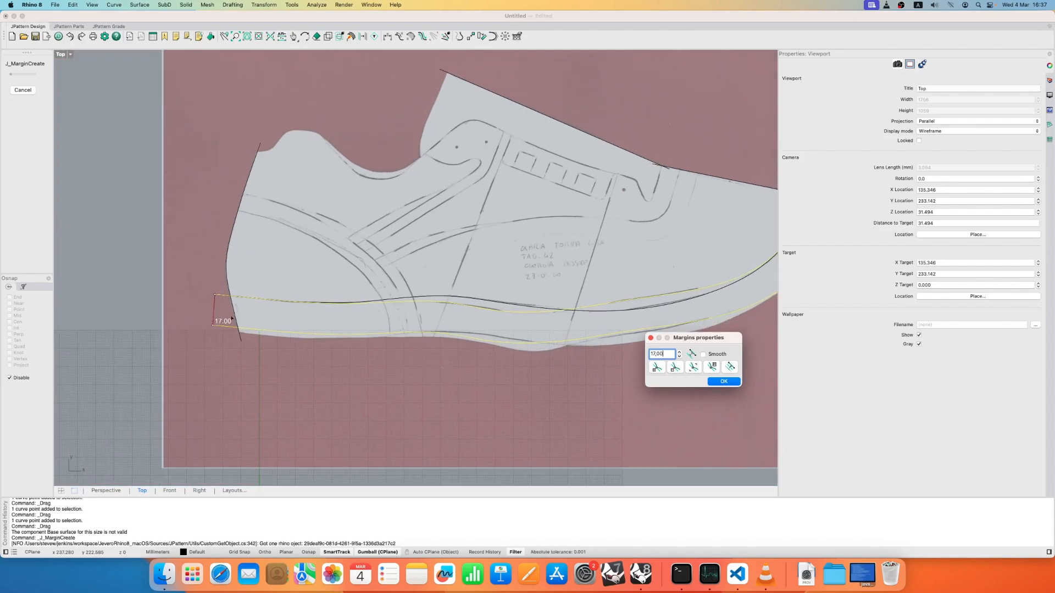
scroll(232, 319, up, 5)
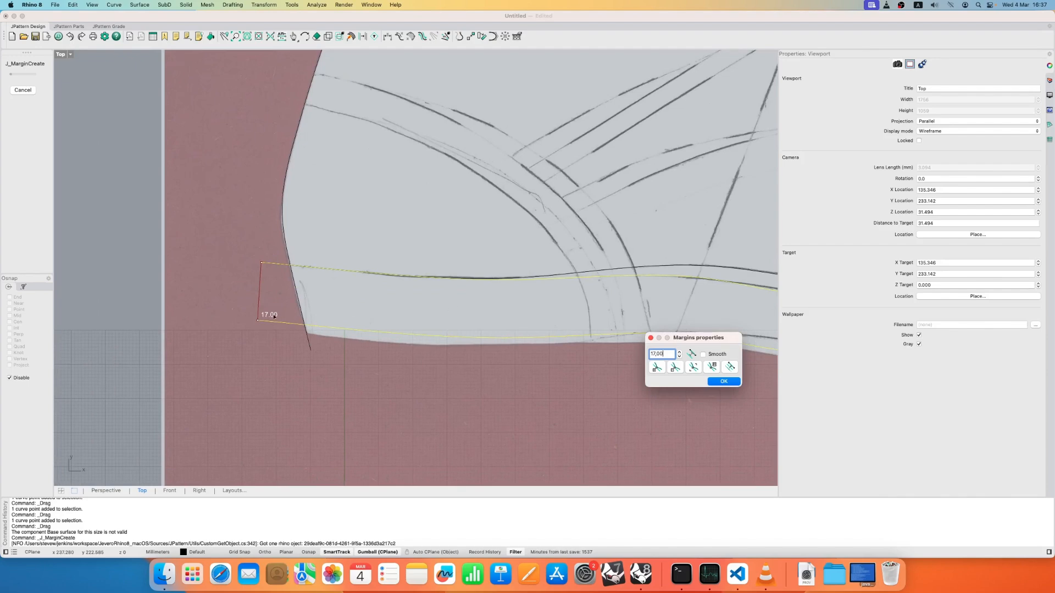
scroll(274, 317, down, 8)
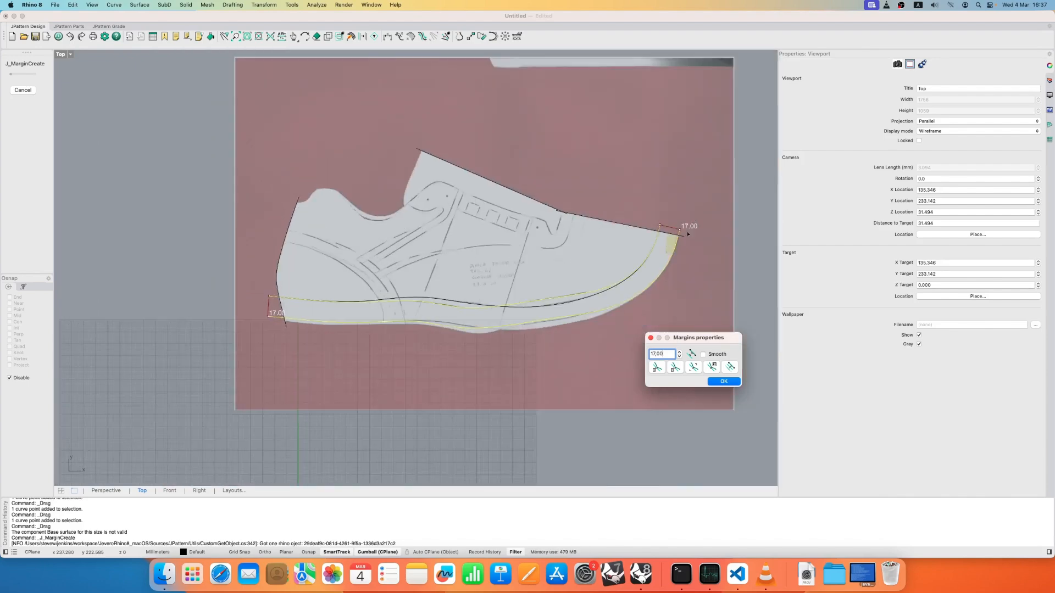
- Set the margin width at the heel-end offset point to 20.00 mm and turn on smoothing
scroll(268, 317, up, 5)
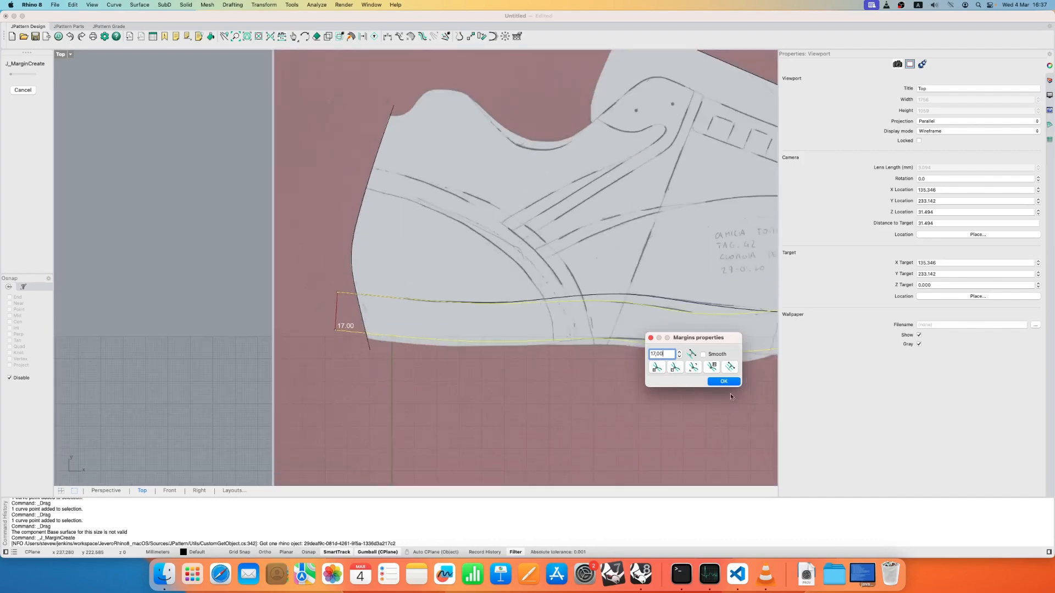
click(692, 370)
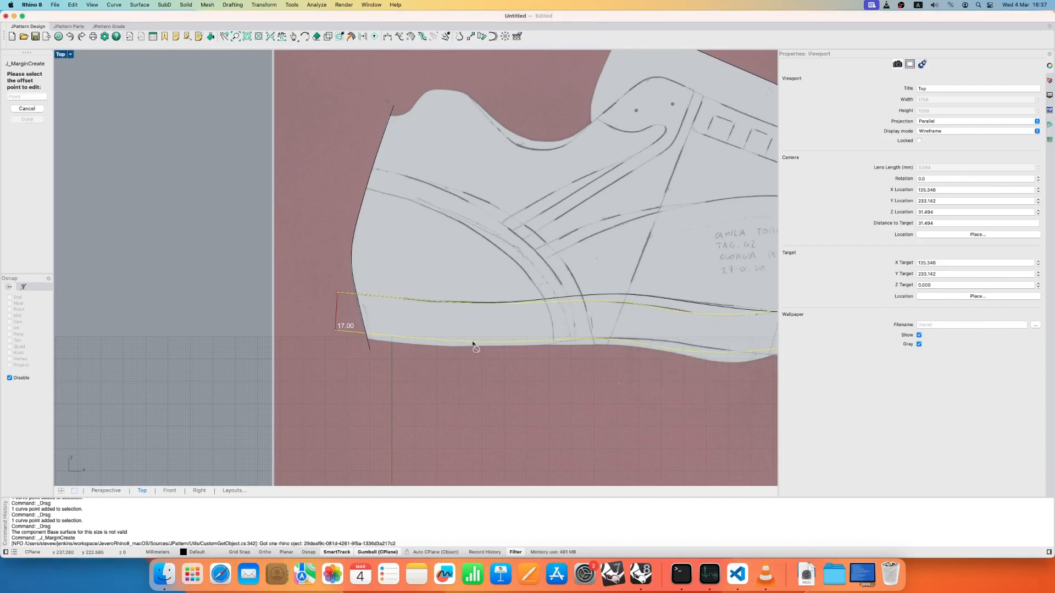
click(336, 293)
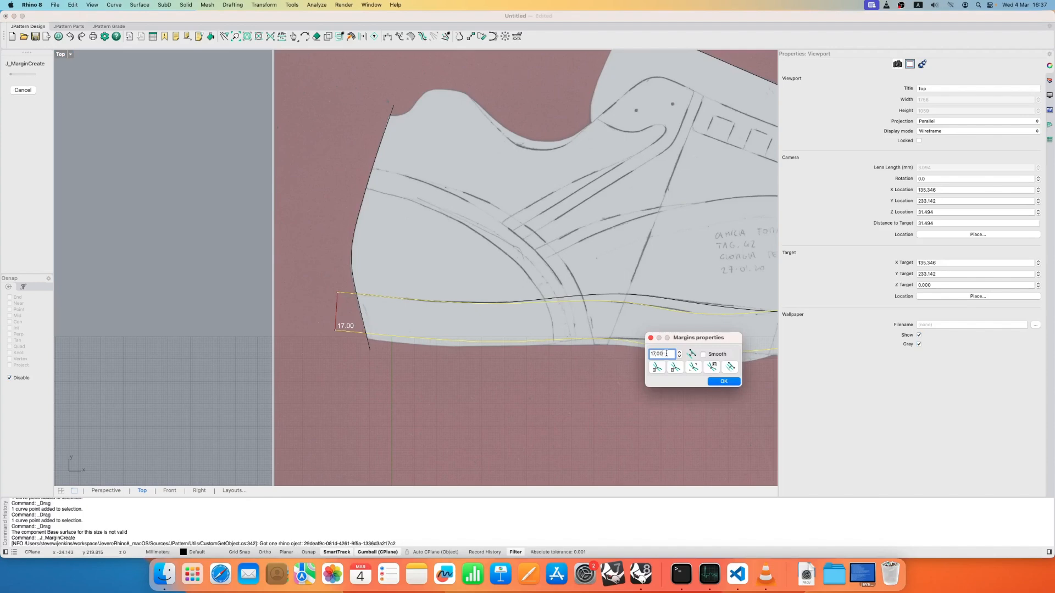
scroll(667, 354, up, 2)
scroll(666, 354, up, 1)
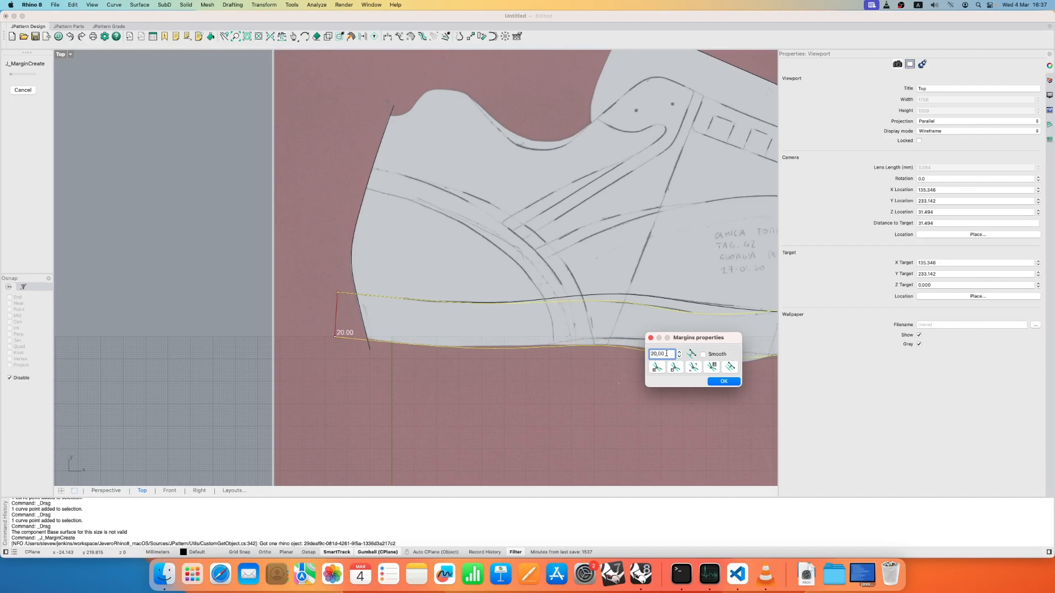
click(704, 354)
scroll(536, 368, down, 5)
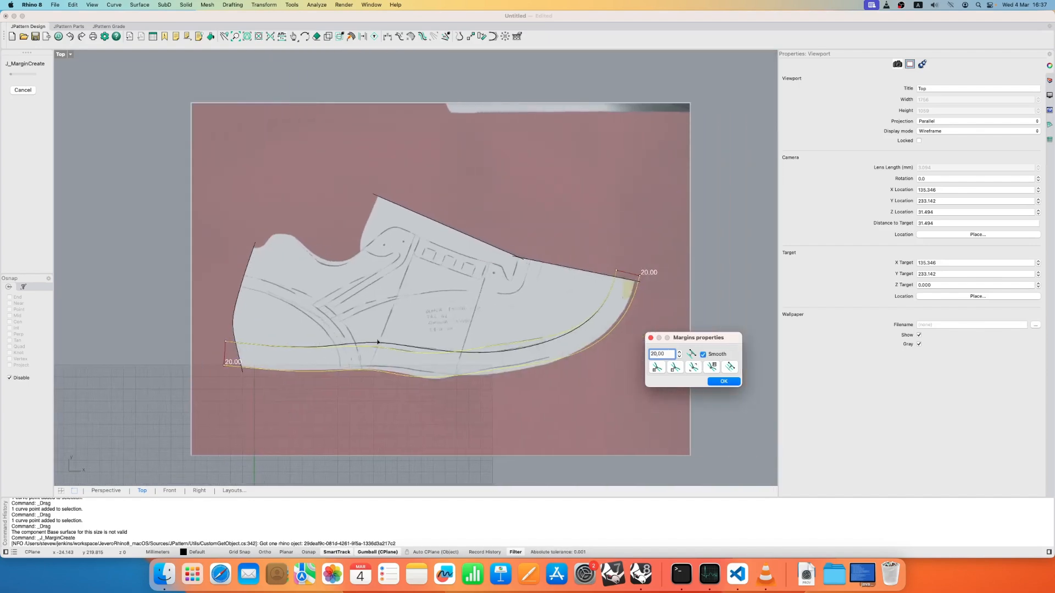
- Enable only the Point object snap and pick the margin's toe-end offset point for editing
right_drag(424, 334, 499, 334)
click(692, 368)
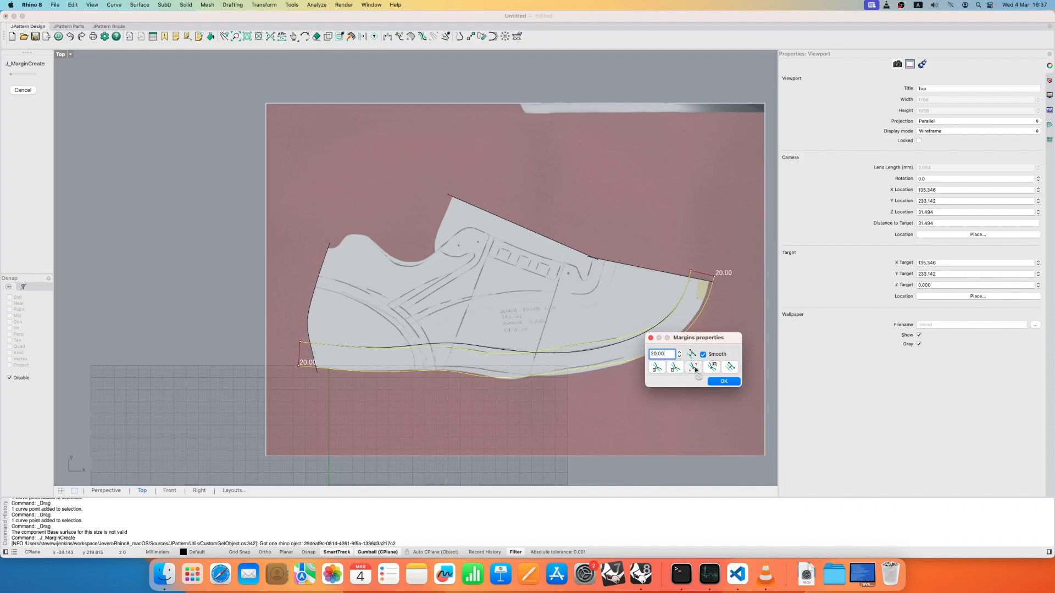
click(691, 268)
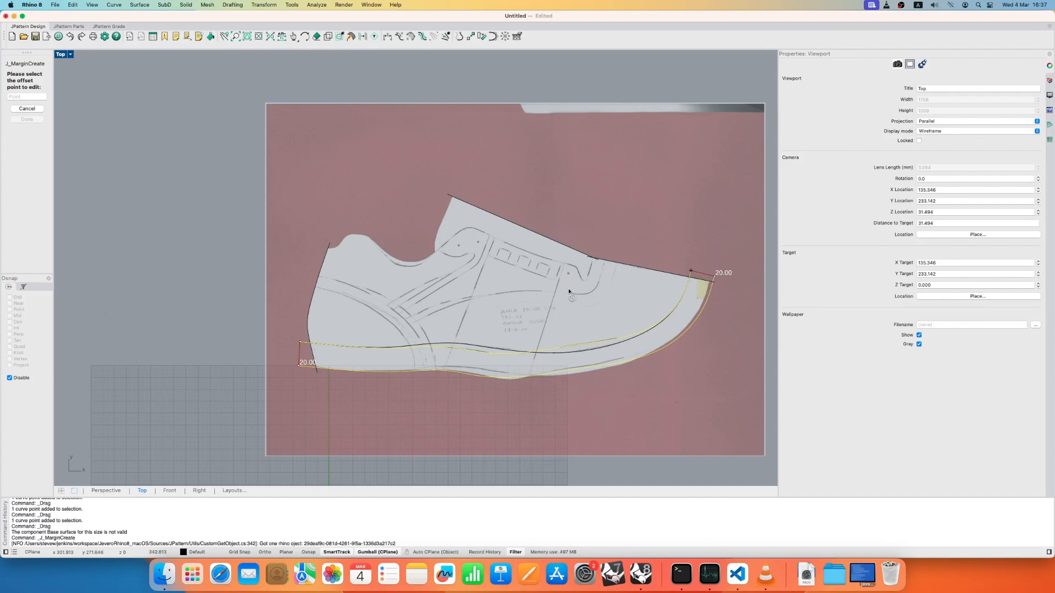
click(9, 378)
click(9, 310)
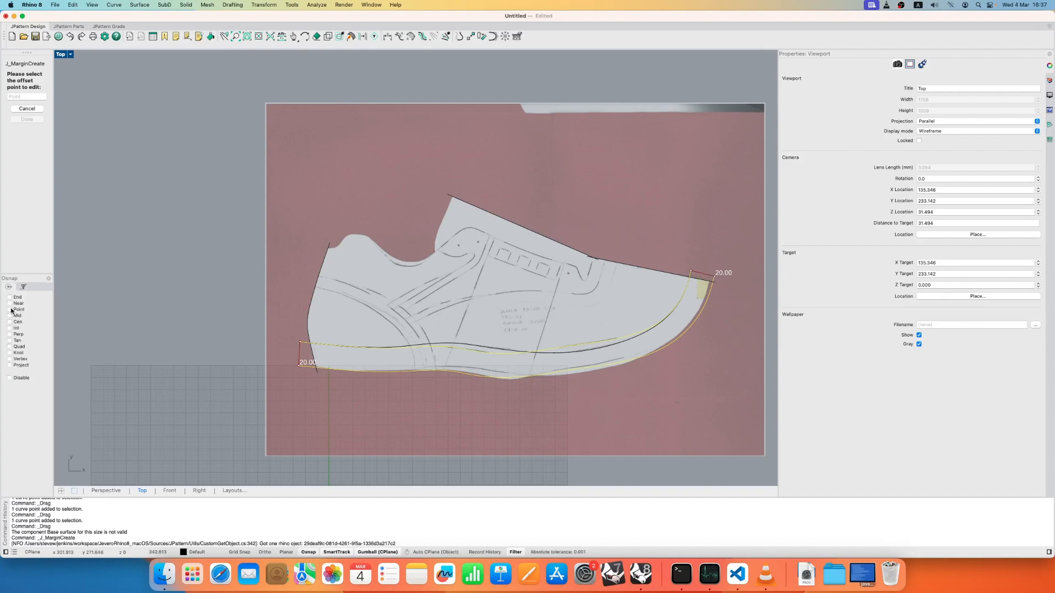
click(691, 271)
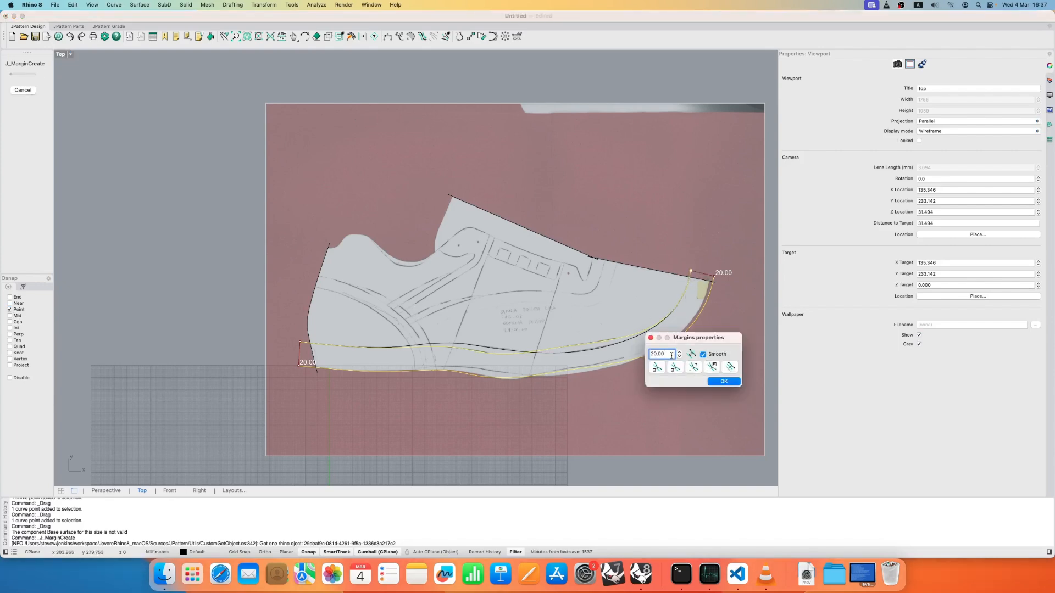
- Set the toe-end margin width to 17.00 mm and finish creating the margin
key(Down)
key(Down)
key(Down)
key(Down)
key(Down)
key(Down)
drag(703, 338, 704, 198)
scroll(703, 284, up, 2)
scroll(704, 287, up, 5)
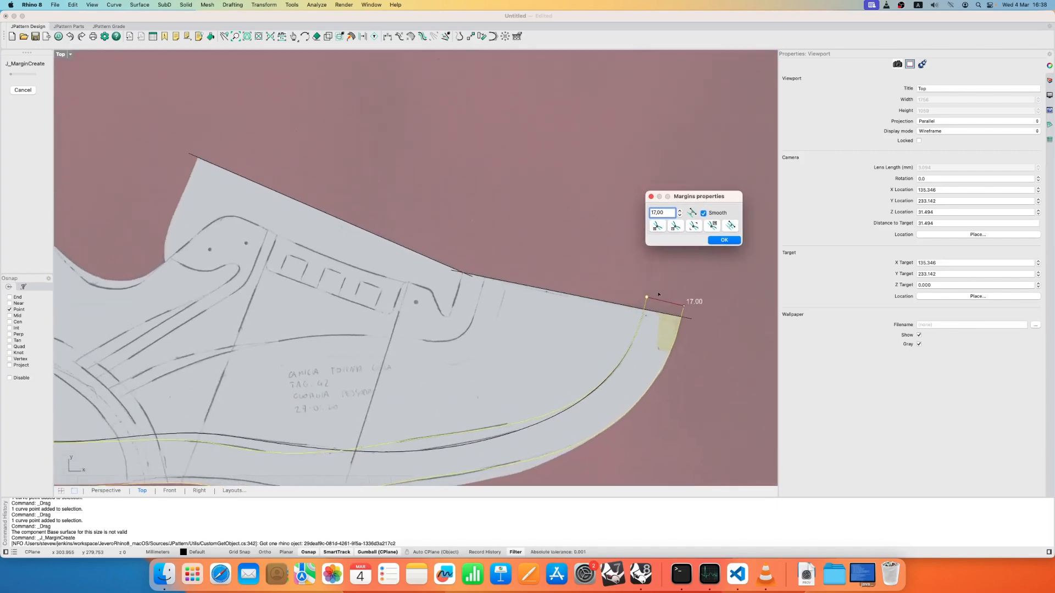
scroll(638, 305, down, 5)
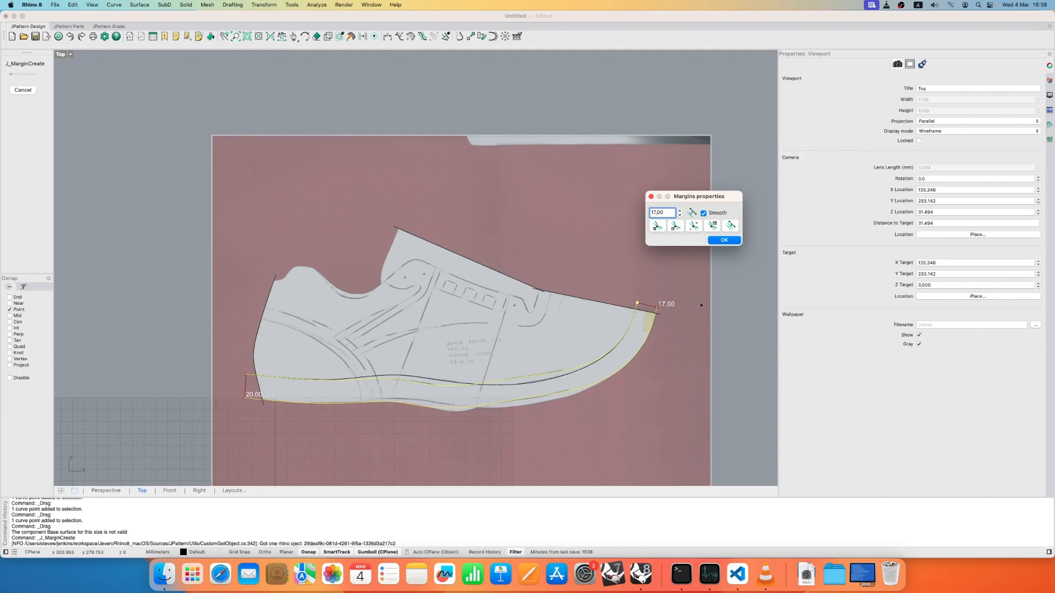
click(725, 241)
key(Escape)
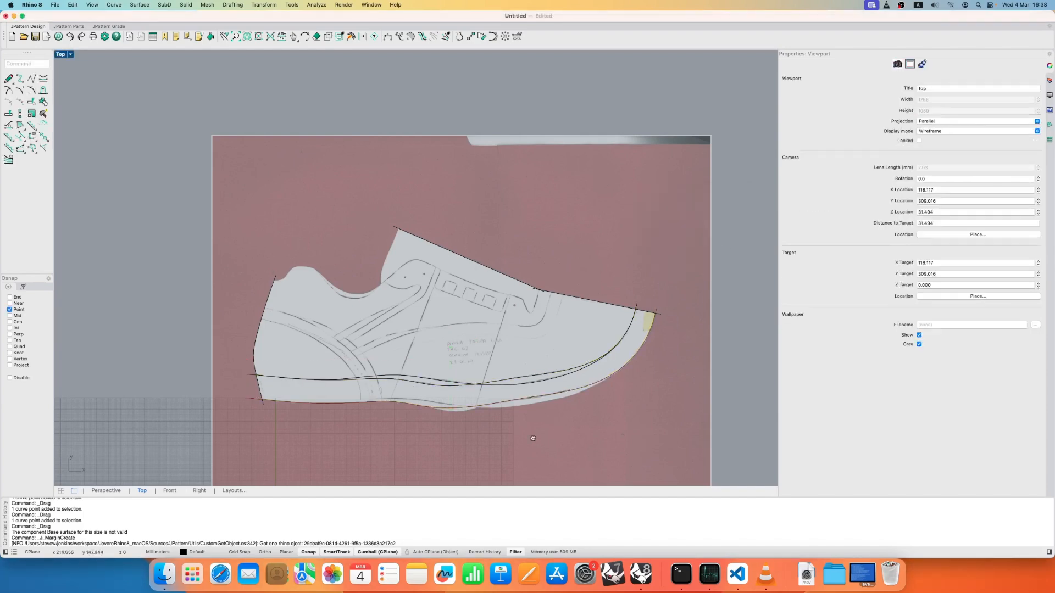
- Create a second sole-side margin, 20.00 mm wide, from the other base curve
scroll(497, 347, up, 5)
scroll(460, 322, up, 2)
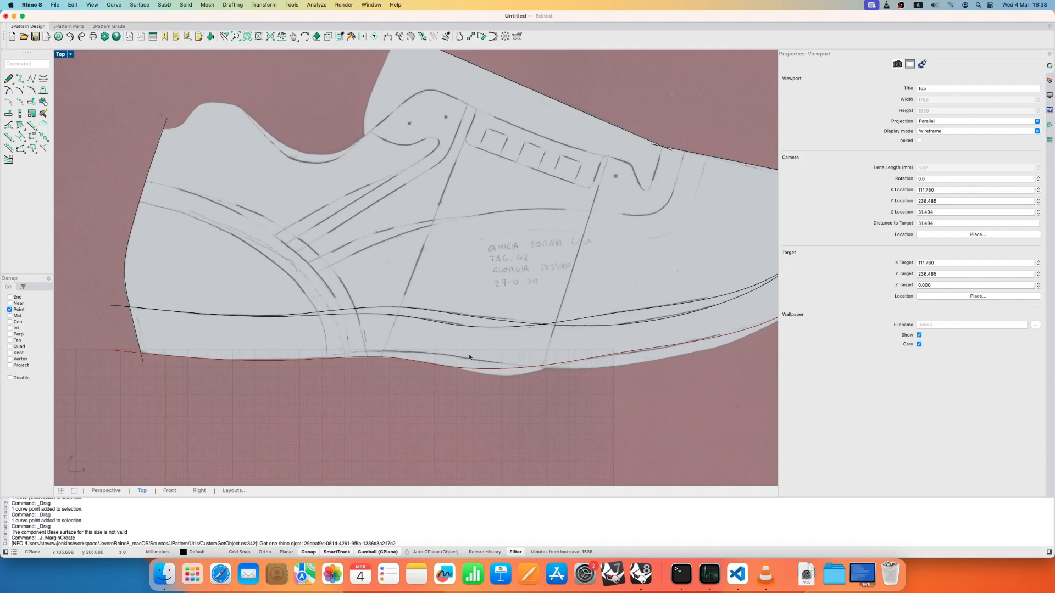
click(33, 130)
click(458, 315)
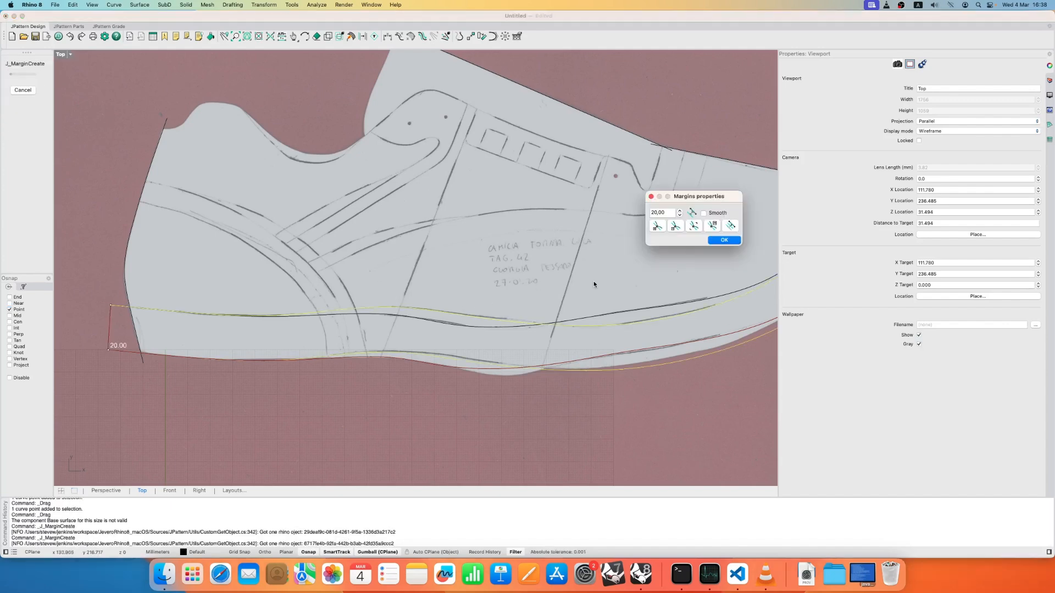
right_drag(598, 285, 337, 301)
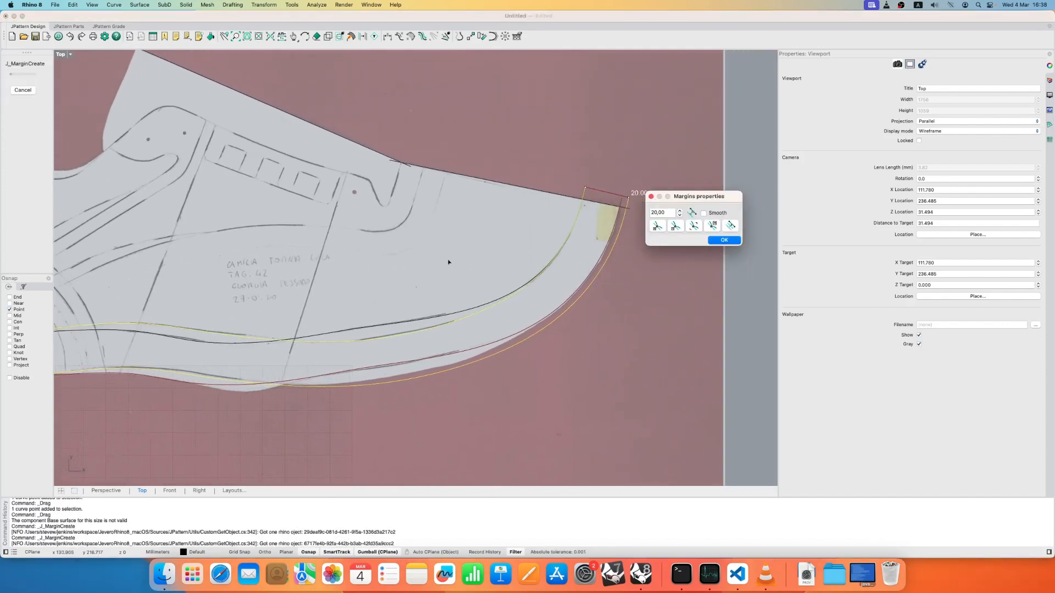
- Set the second margin's toe-end width to 17.00 mm with smoothing on and finish the margin
click(697, 225)
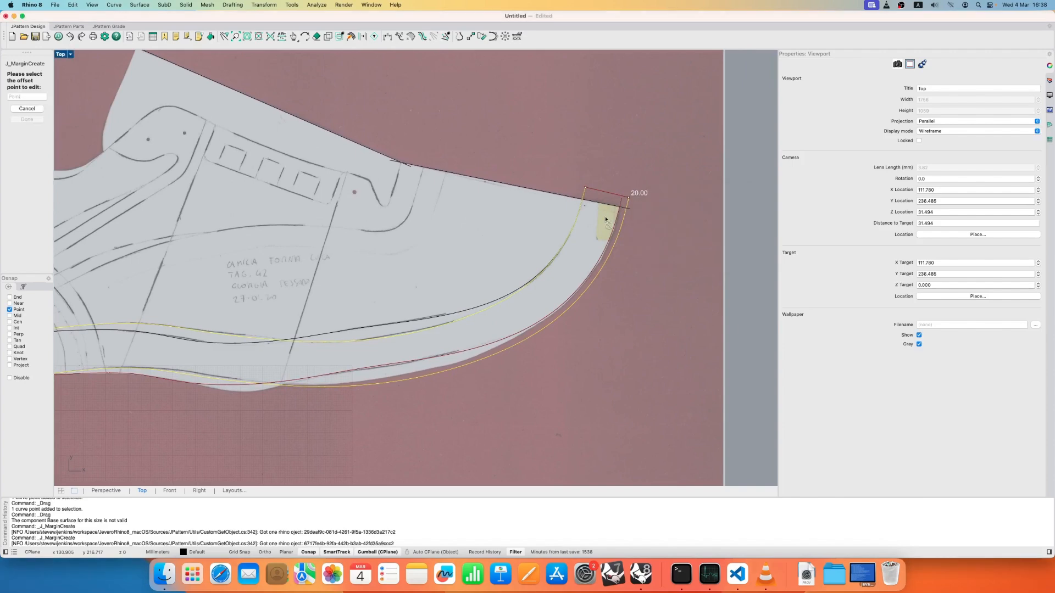
click(585, 188)
double_click(673, 214)
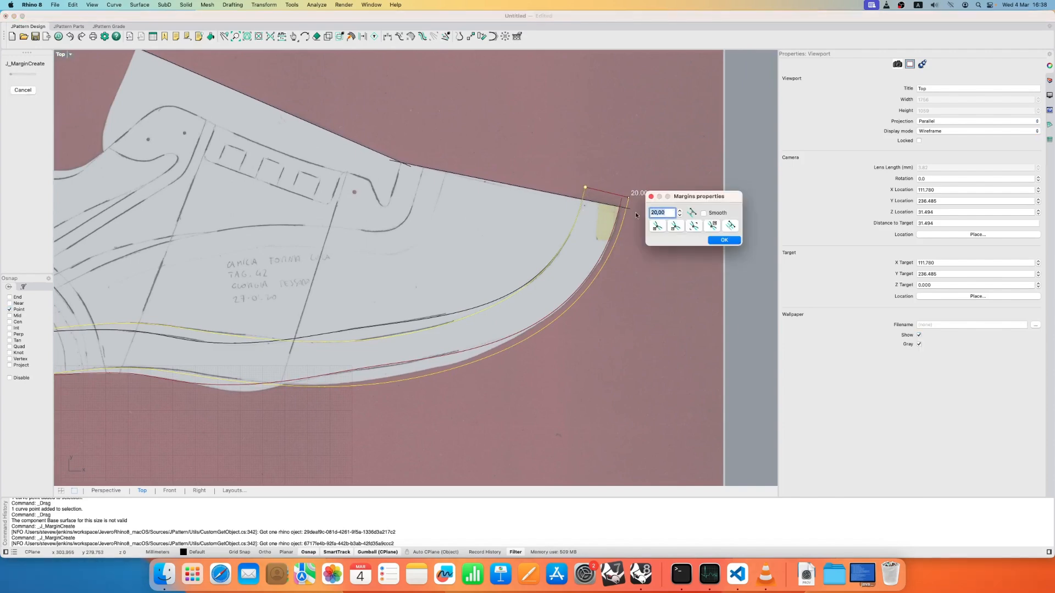
text(17)
click(704, 213)
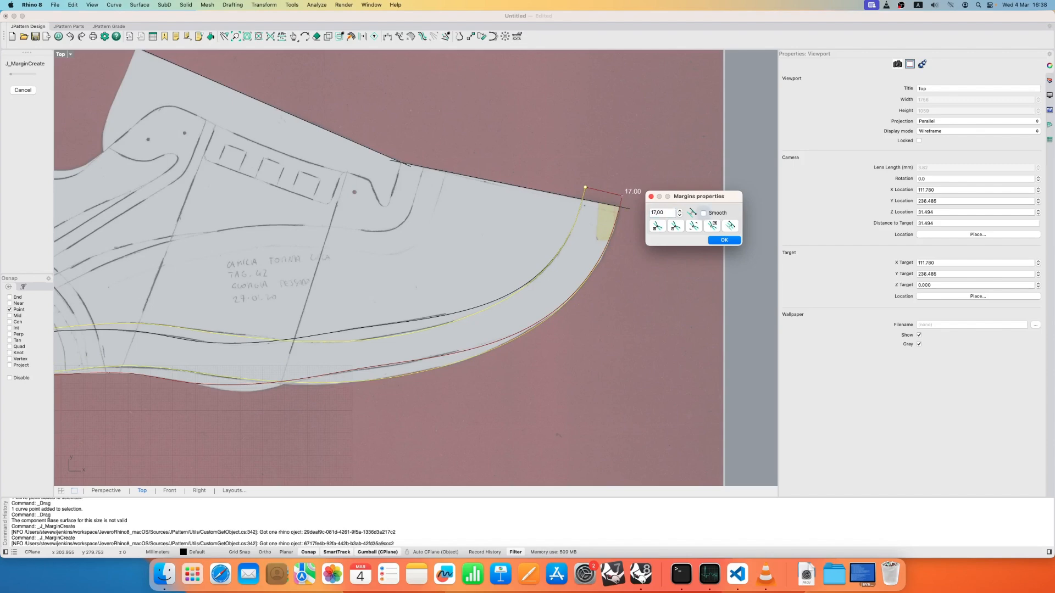
click(723, 240)
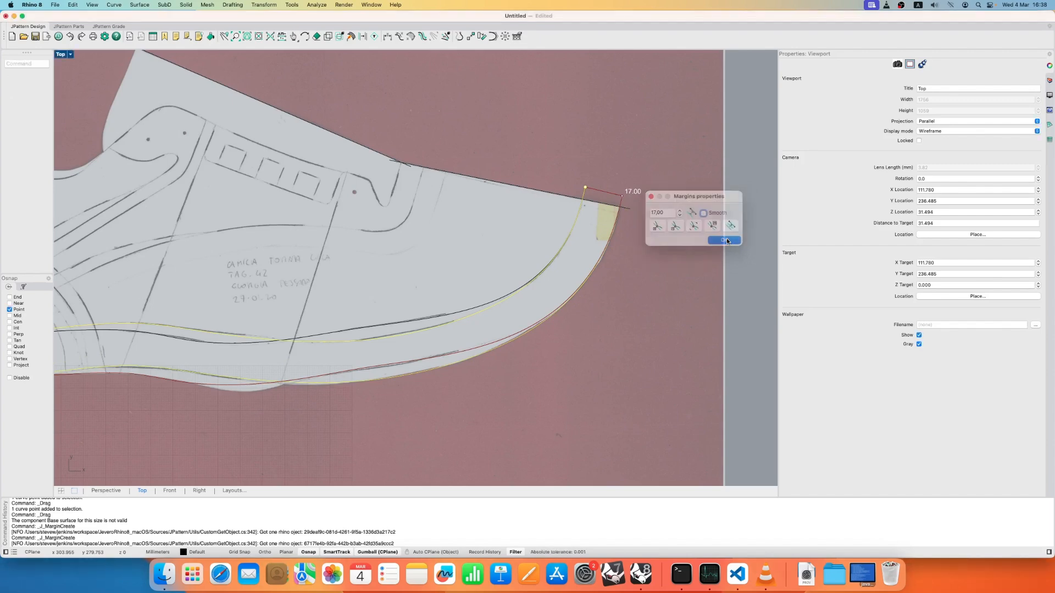
scroll(403, 343, down, 5)
key(Escape)
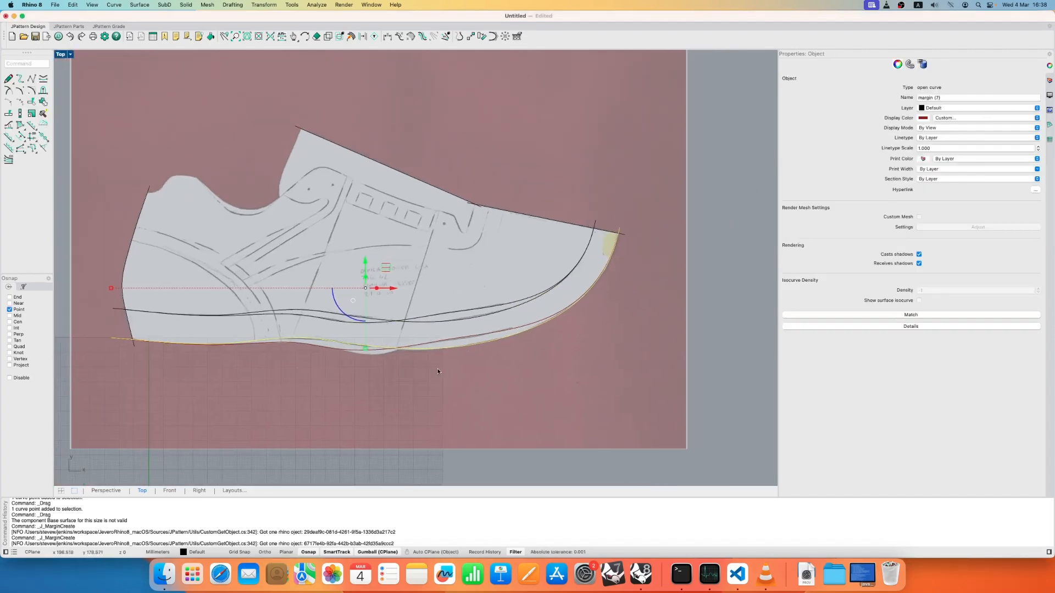
- Lower the base curve's control point just ahead of the midfoot dip, near the slanted construction line
scroll(367, 348, up, 5)
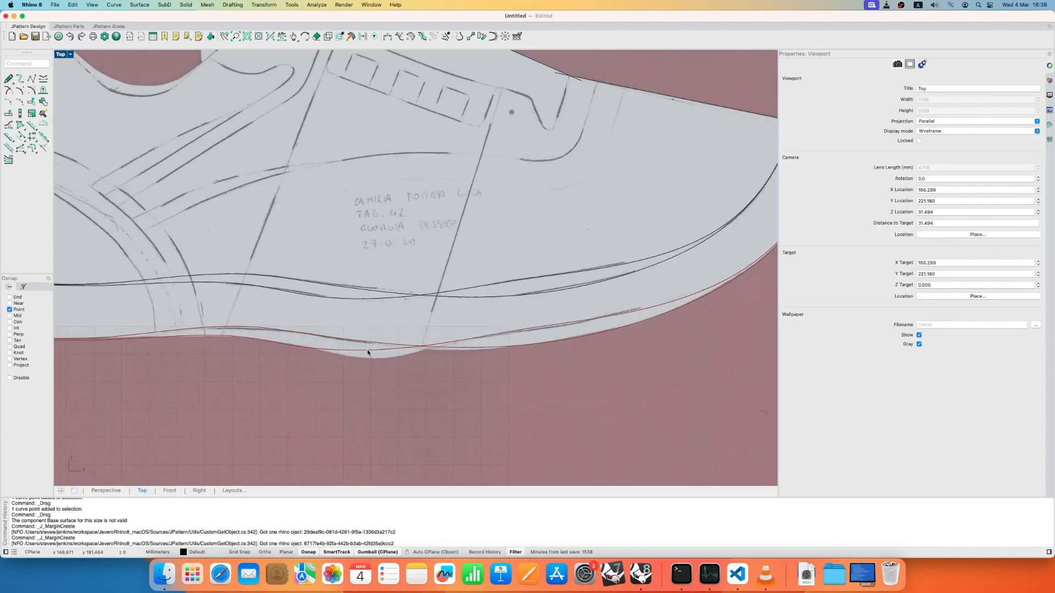
click(371, 298)
scroll(375, 306, up, 4)
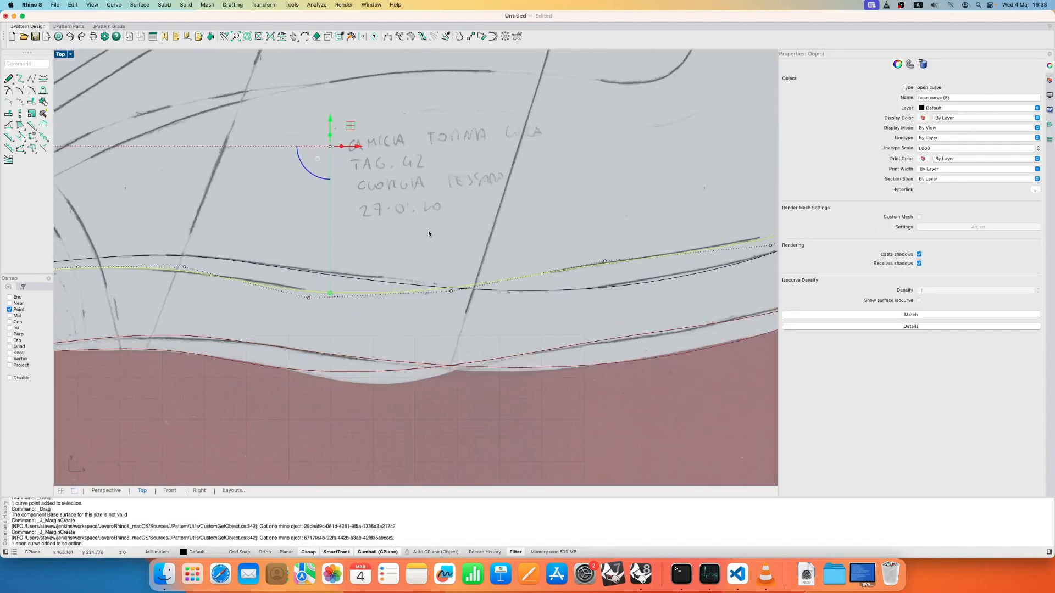
drag(429, 231, 463, 317)
drag(473, 268, 471, 279)
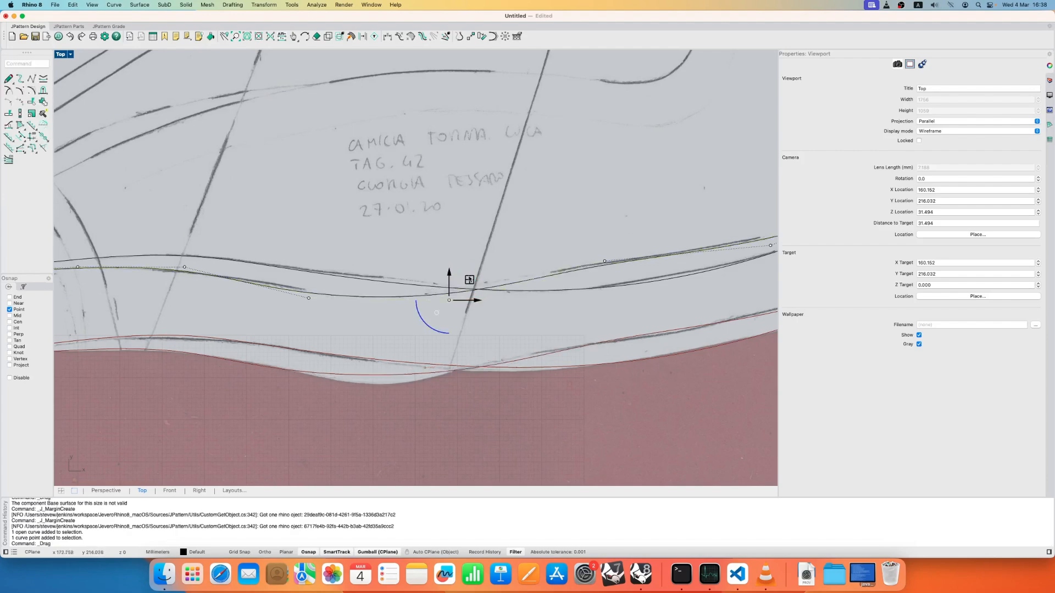
click(398, 389)
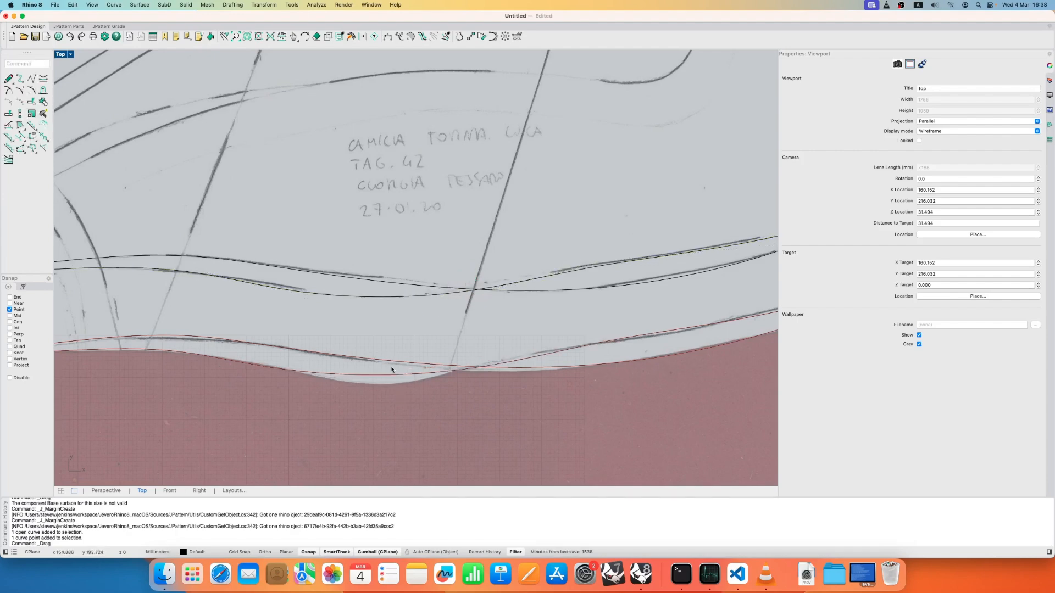
scroll(379, 365, down, 9)
right_drag(377, 370, 431, 357)
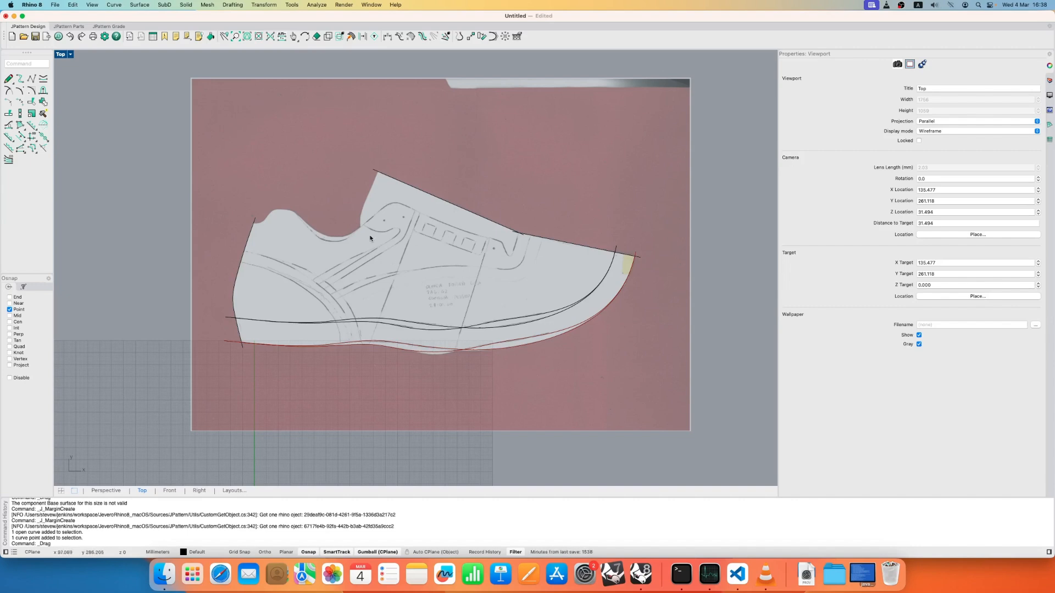
- Unlock the scanned pattern picture and hide it
middle_click(296, 148)
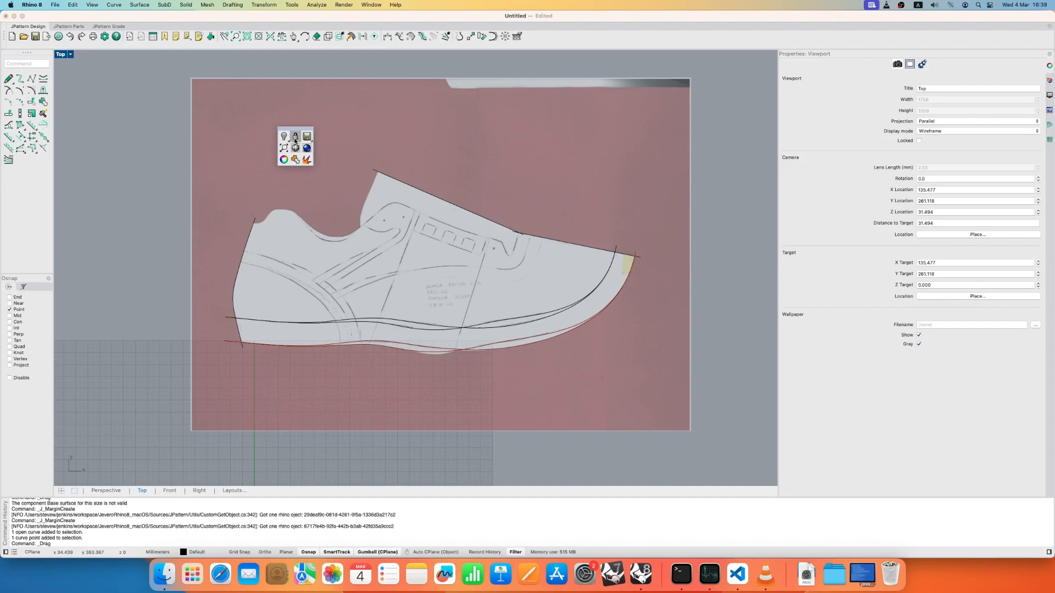
click(296, 139)
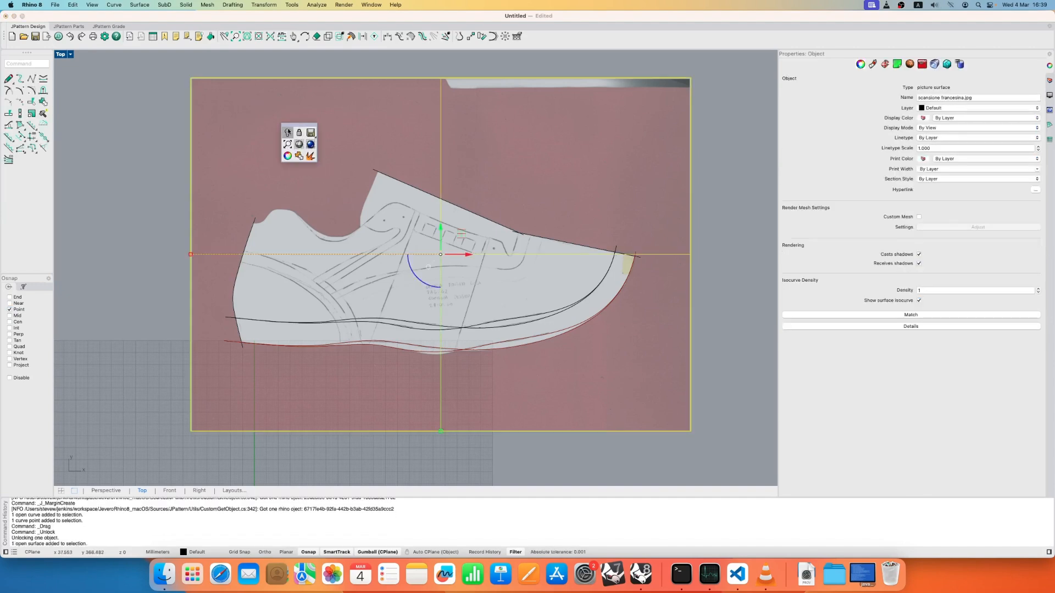
click(288, 133)
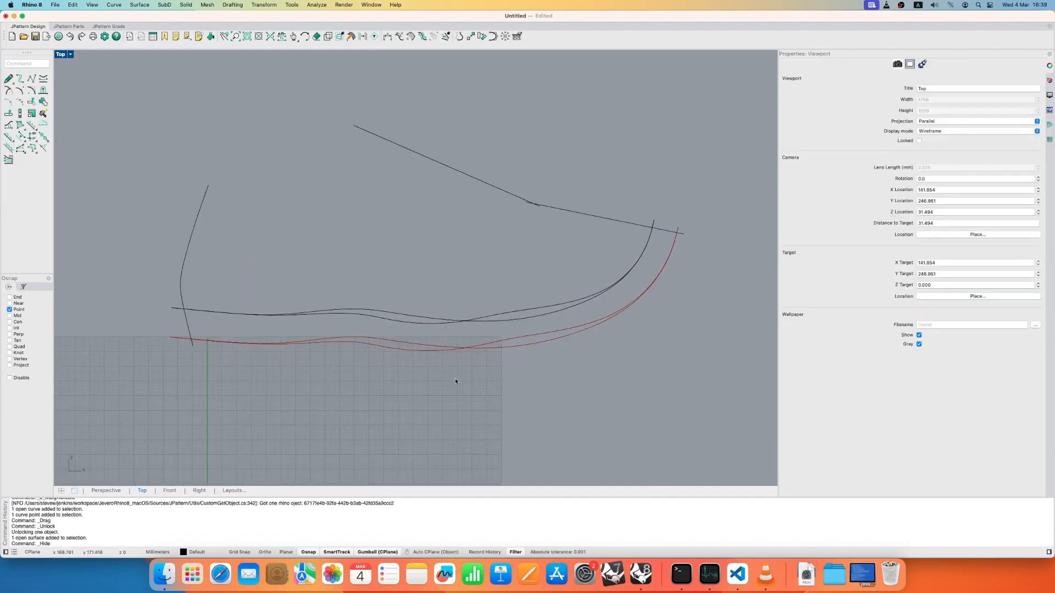
- Delete the margin line that dips lower at the midfoot
scroll(455, 379, up, 5)
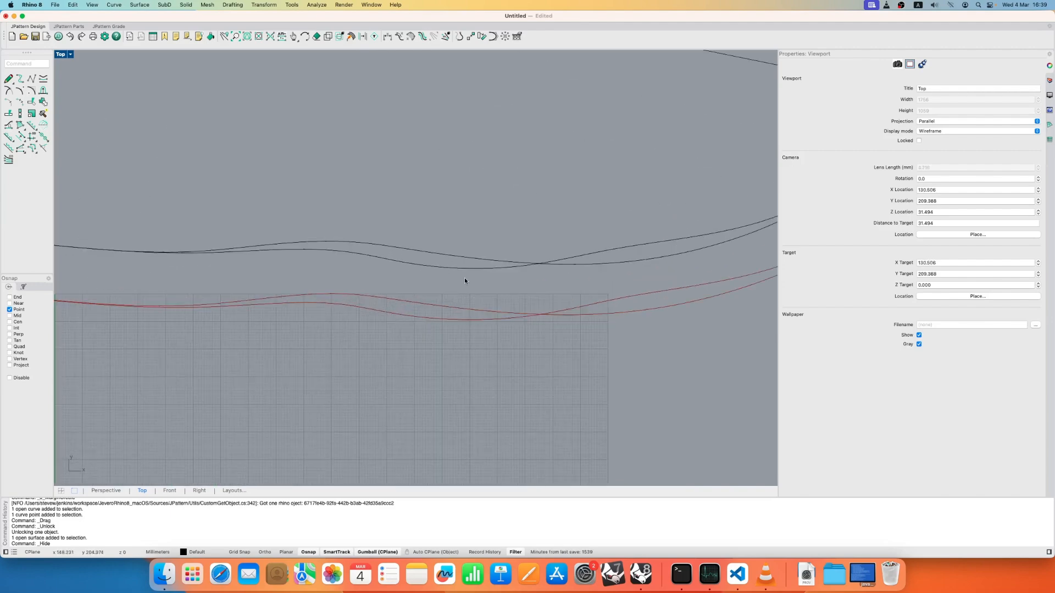
click(441, 321)
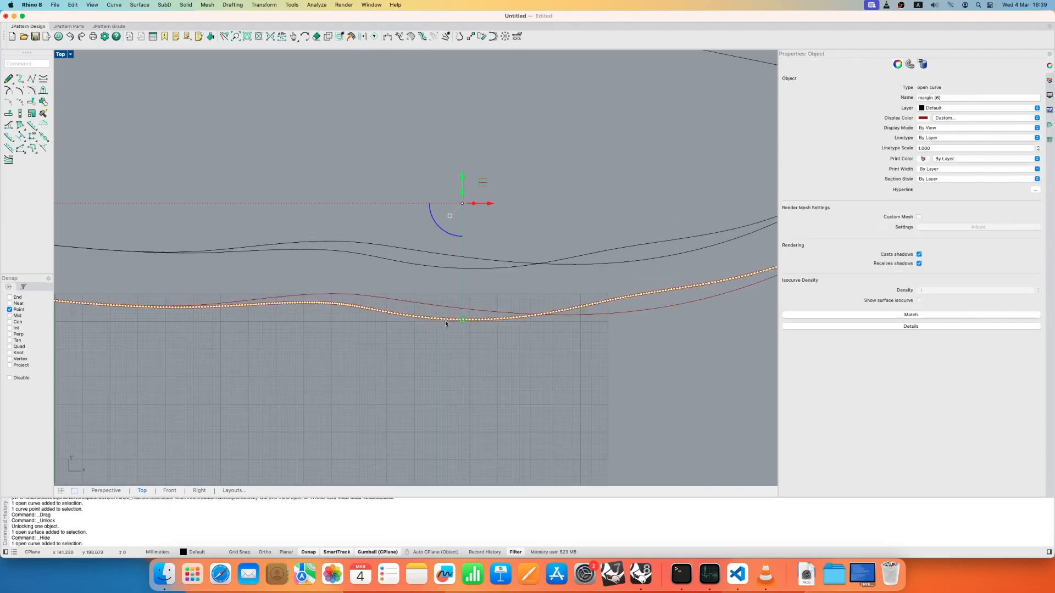
key(Delete)
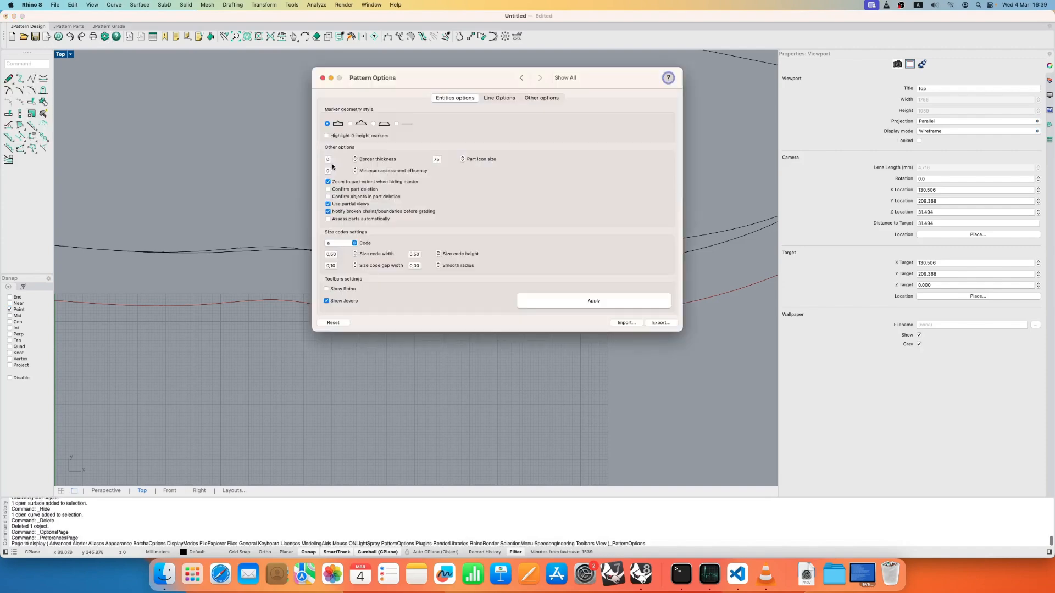
- Review the mouse selection settings, including the option to turn on control points when selecting a curve
click(521, 78)
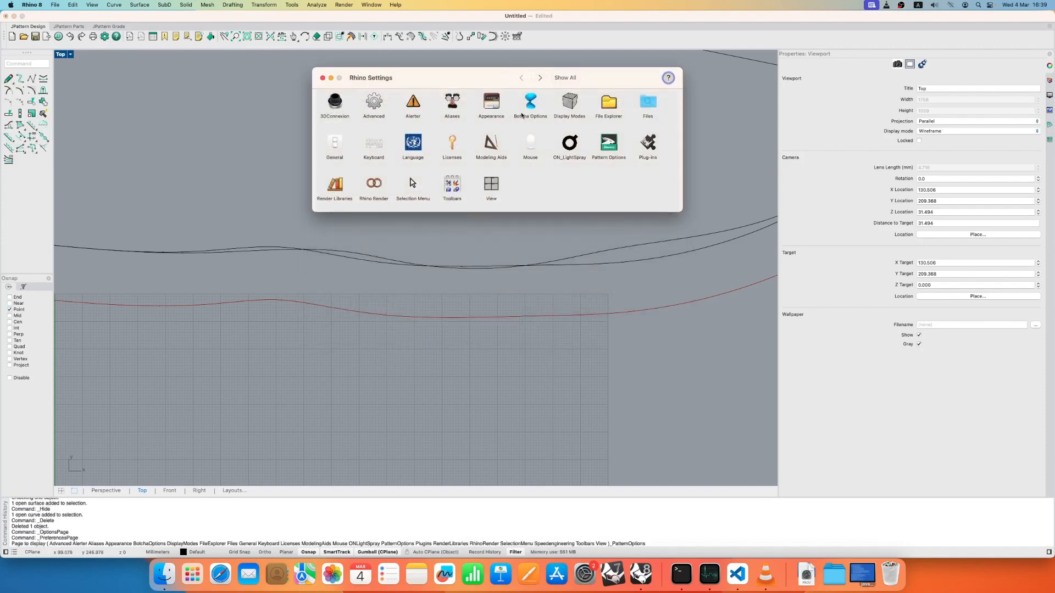
click(531, 152)
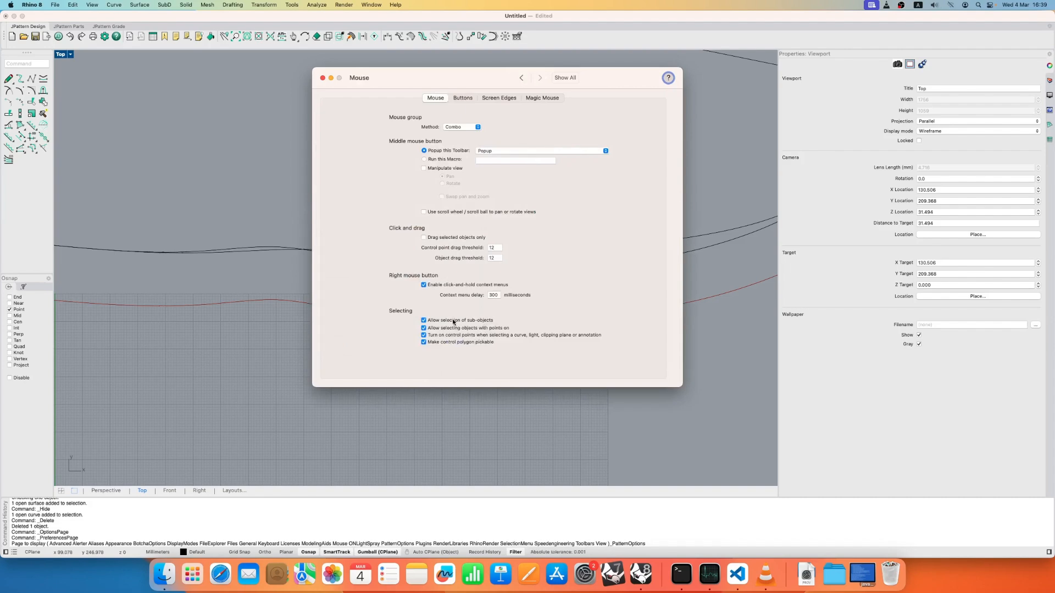
click(458, 336)
click(521, 78)
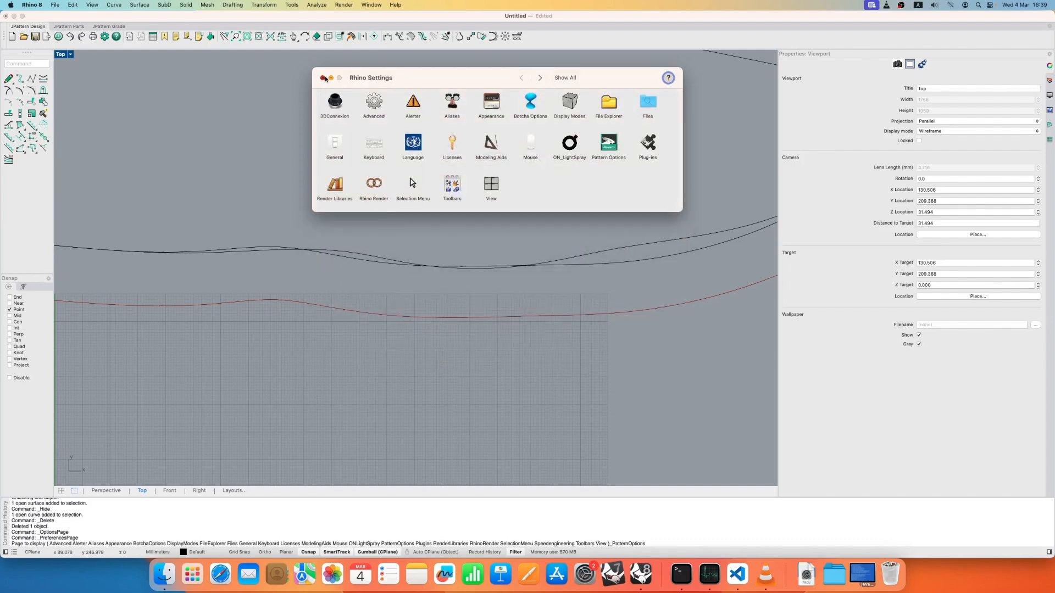
click(323, 78)
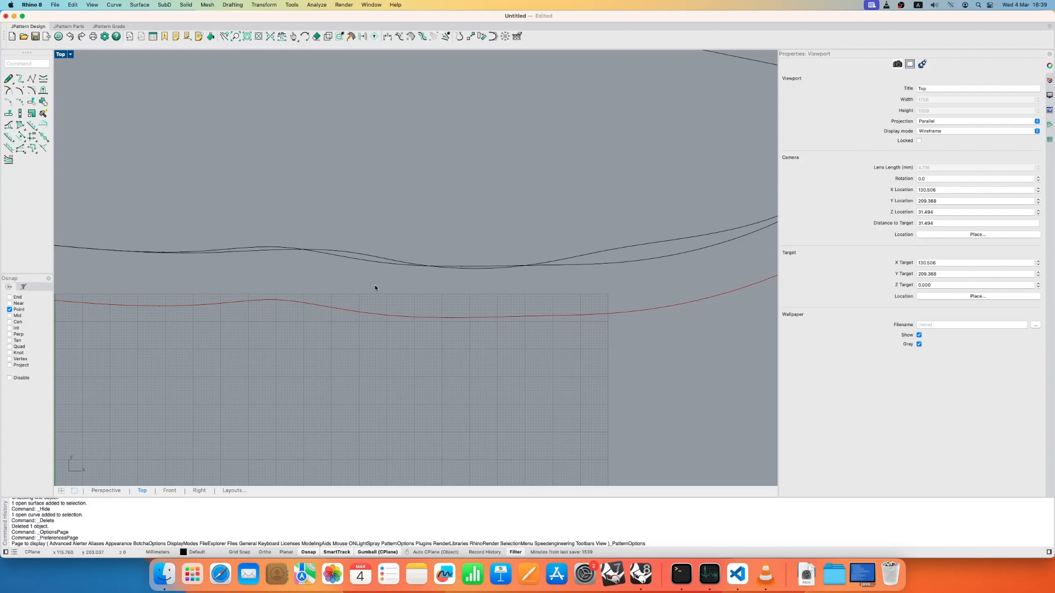
scroll(466, 254, down, 5)
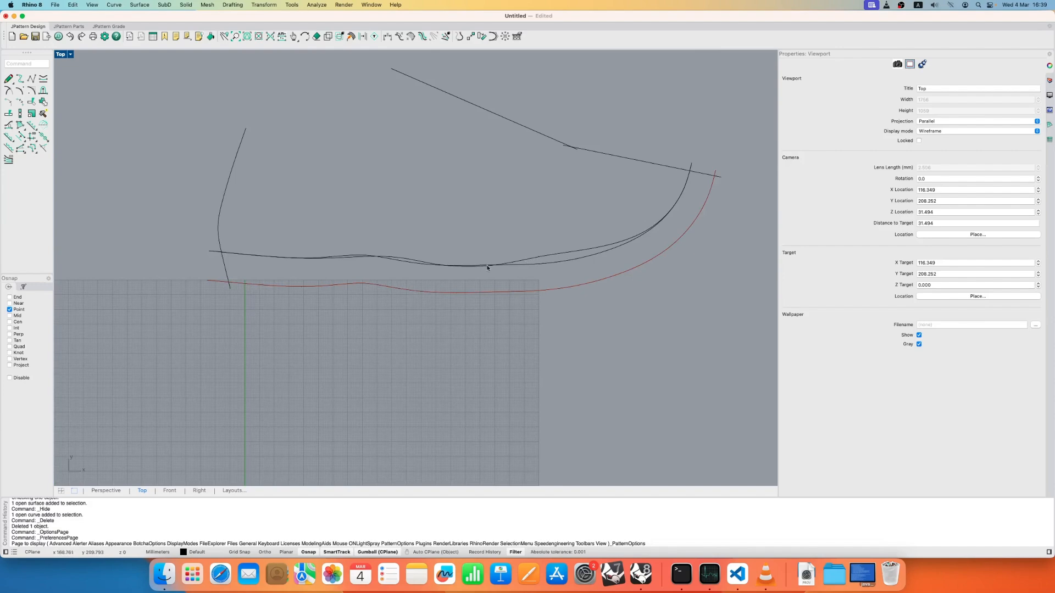
- Use the dependency transfer to copy the sole margin from base curve (4) to base curve (5)
click(510, 290)
click(529, 266)
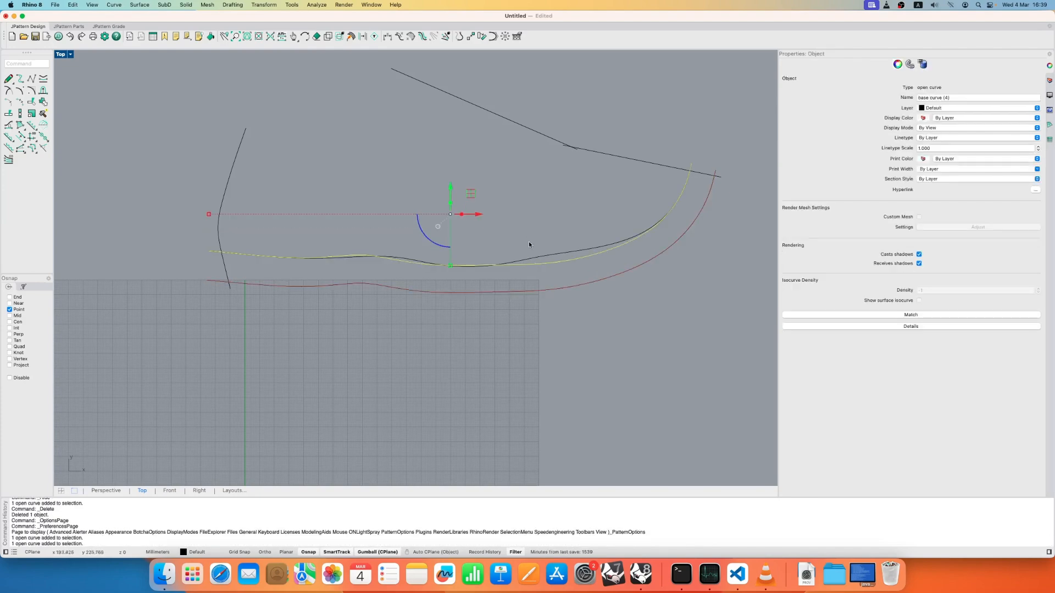
click(535, 259)
click(536, 216)
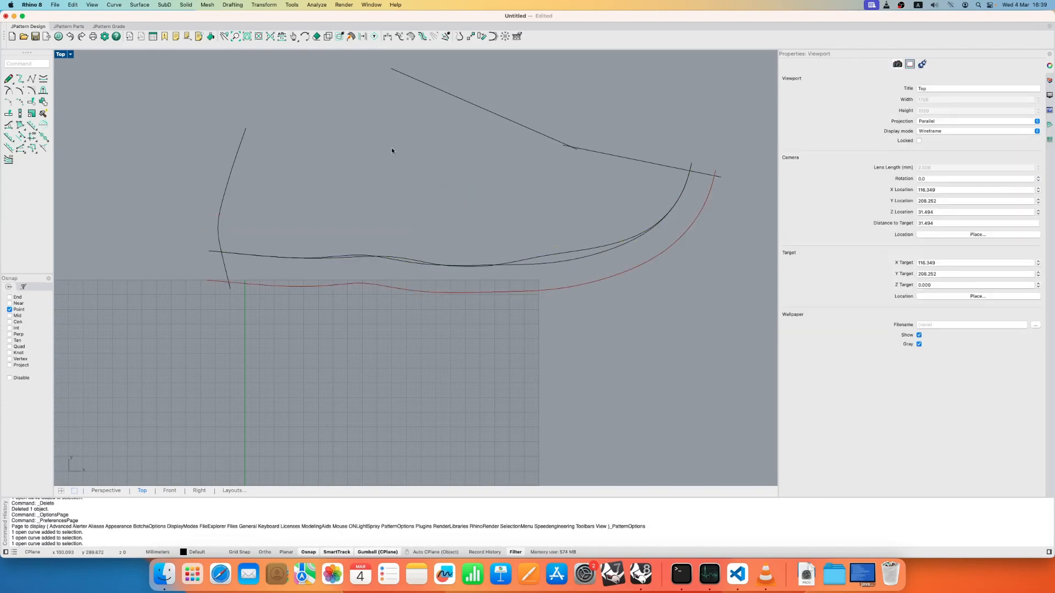
click(271, 40)
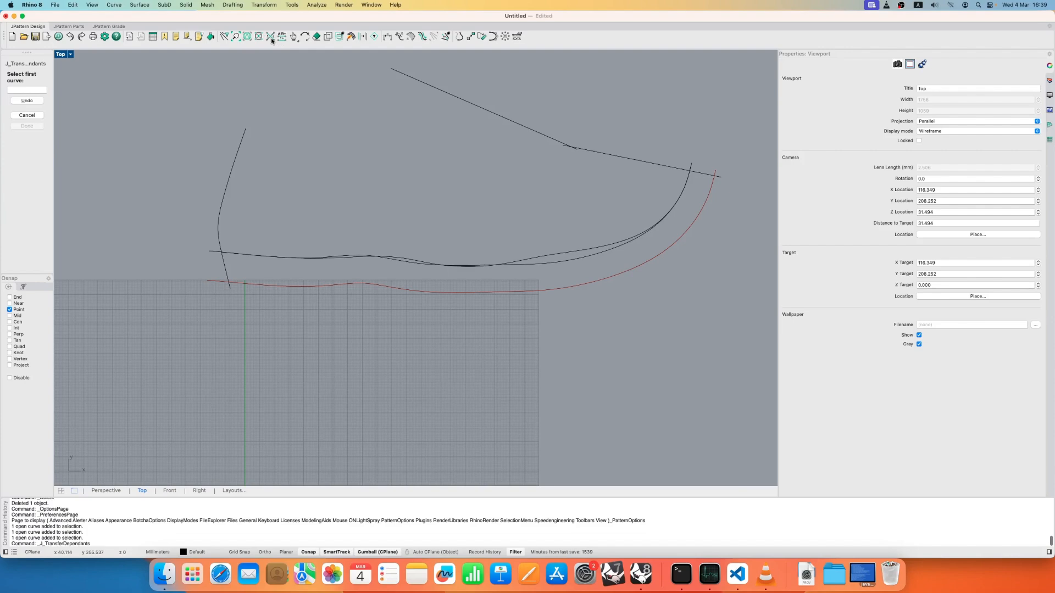
click(533, 266)
click(526, 267)
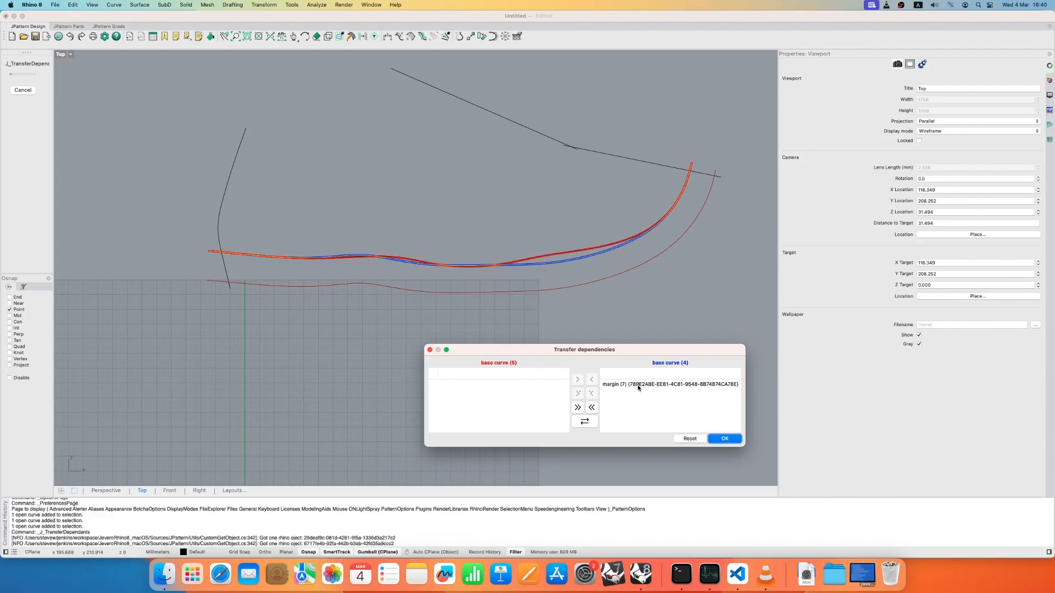
click(638, 387)
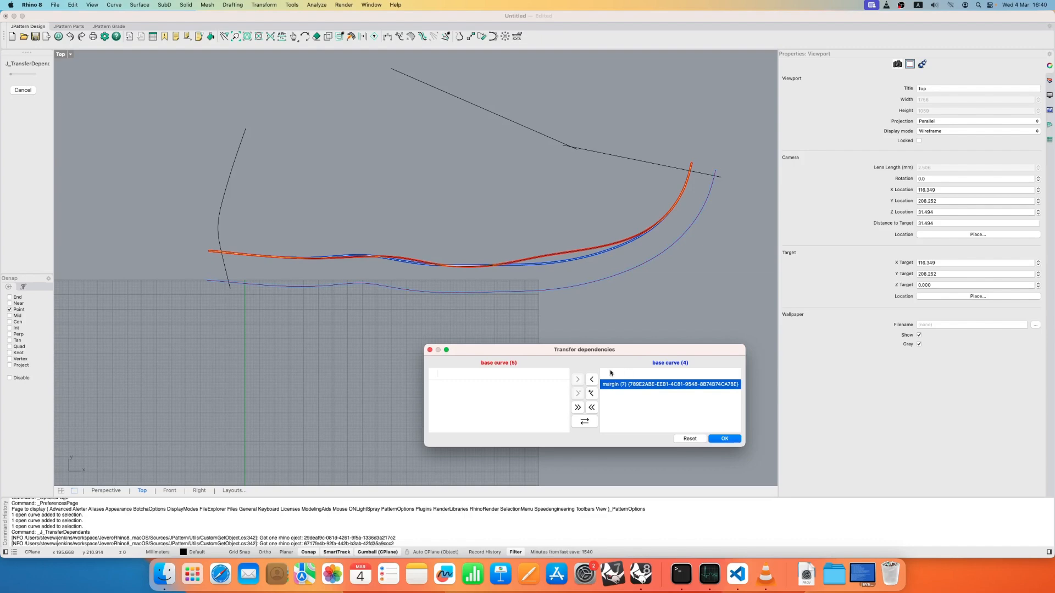
click(592, 398)
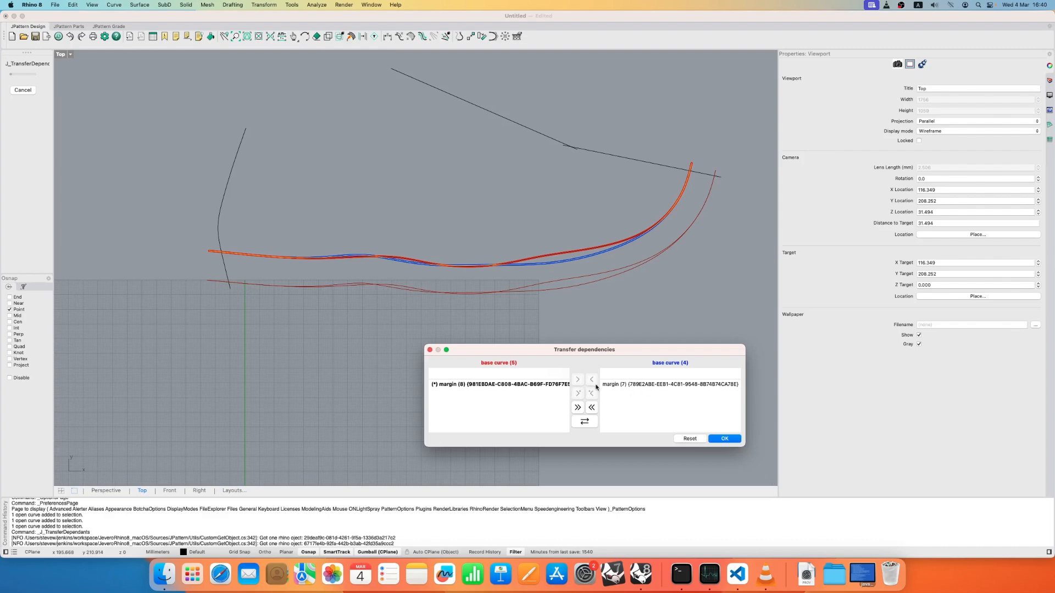
- Compare the copied margin with the original in the transfer lists and accept the dependency transfer
click(532, 386)
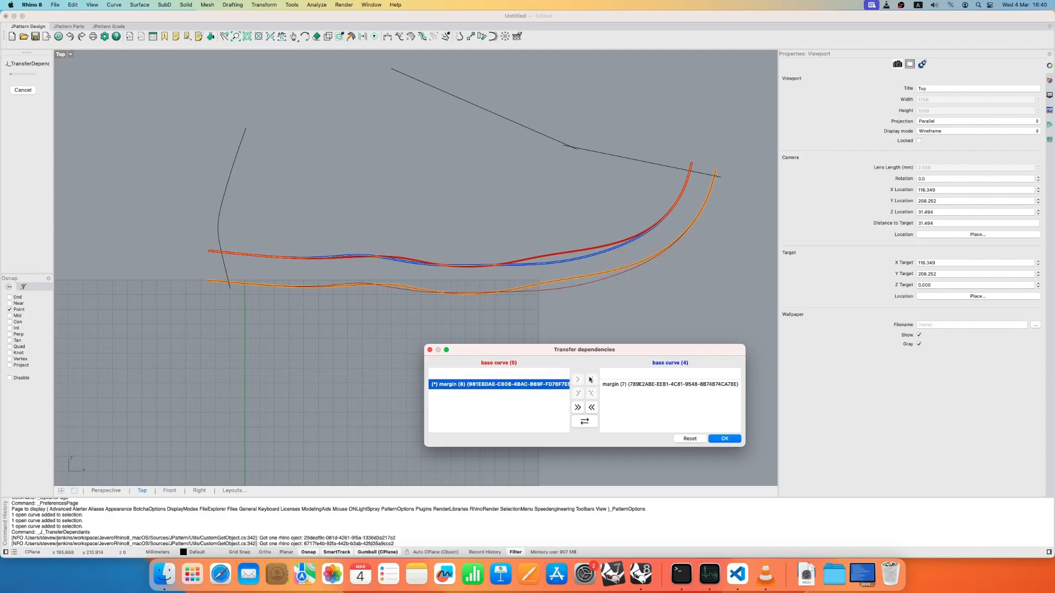
click(622, 388)
click(537, 386)
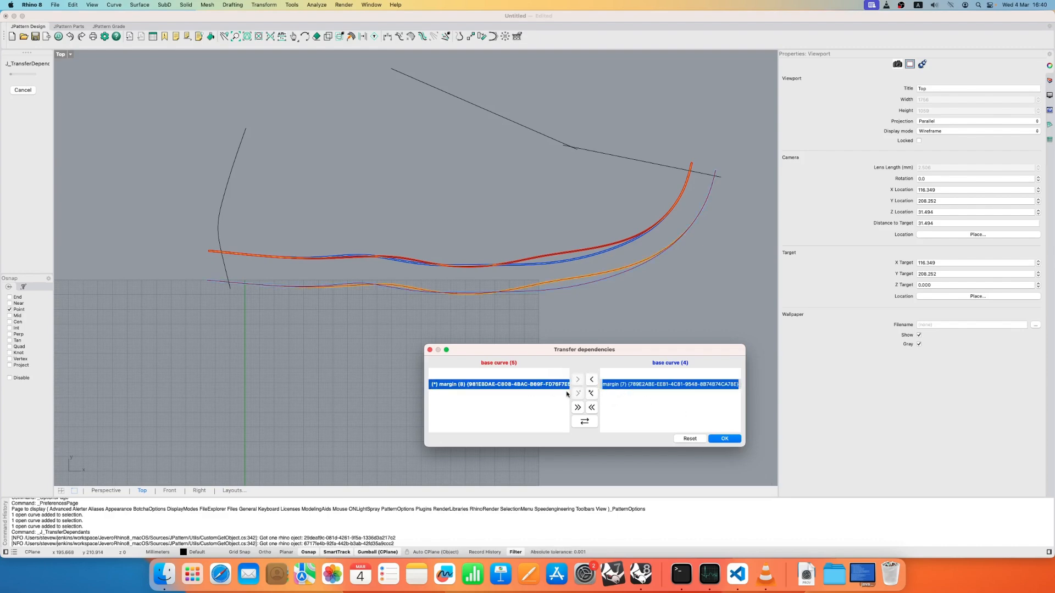
click(638, 388)
click(722, 440)
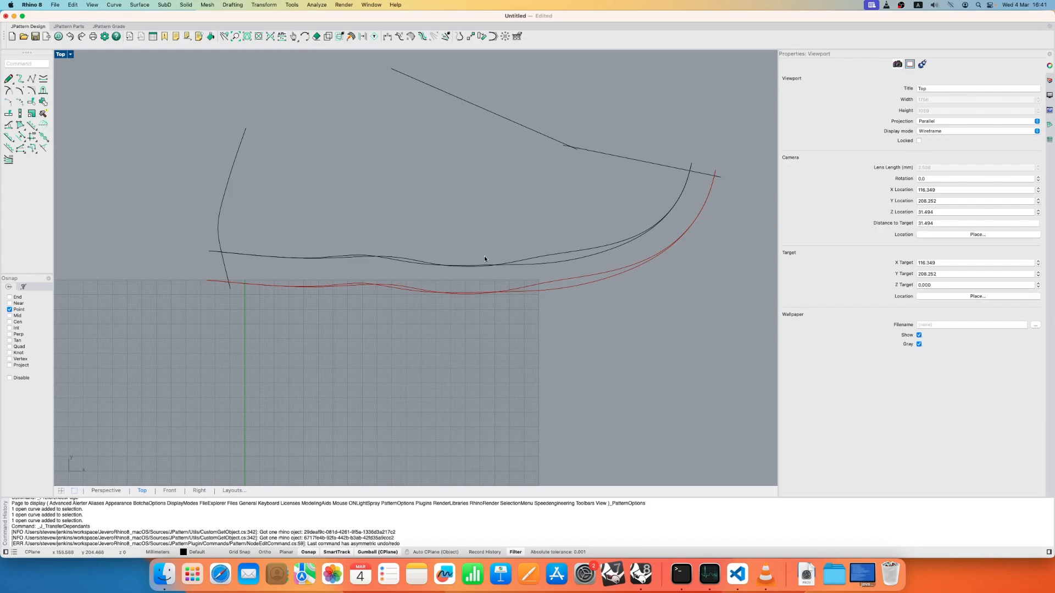
- Show the hidden scanned pattern picture again and lock it as the tracing background
scroll(483, 256, up, 2)
middle_click(347, 137)
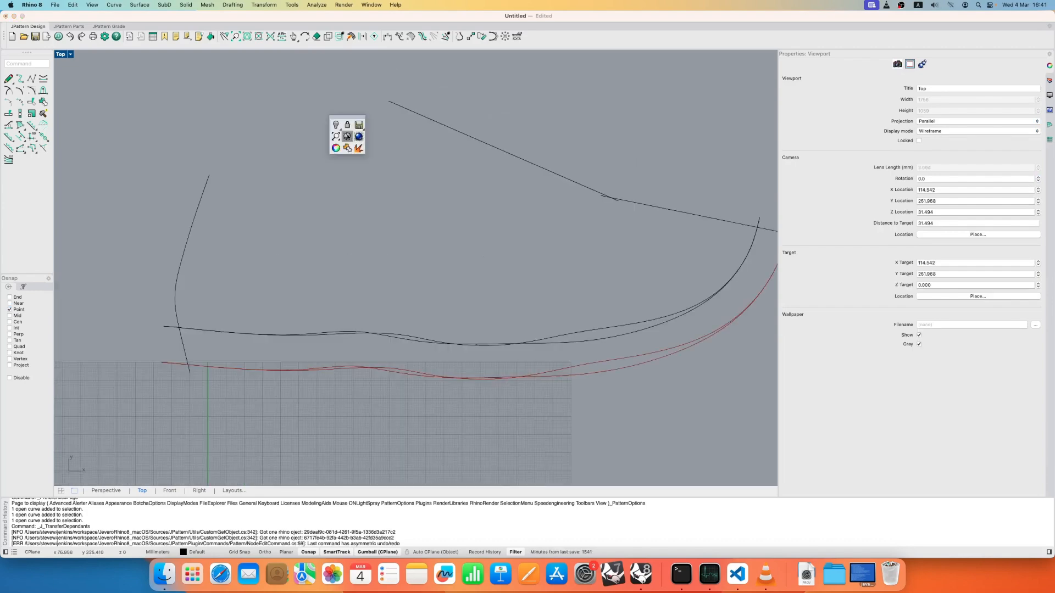
click(347, 136)
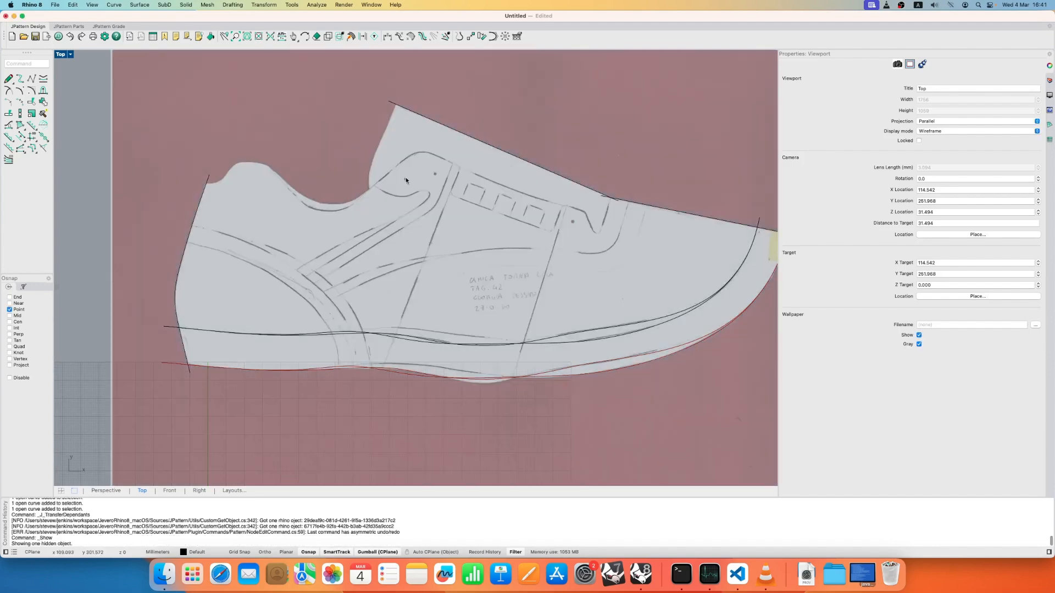
scroll(405, 179, down, 2)
click(405, 155)
middle_click(405, 154)
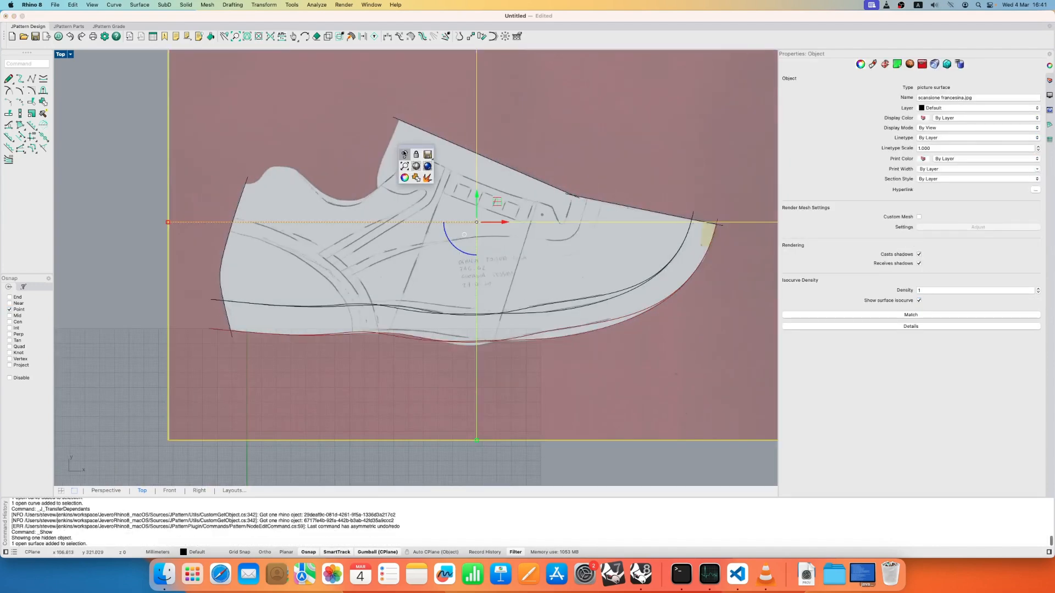
click(404, 155)
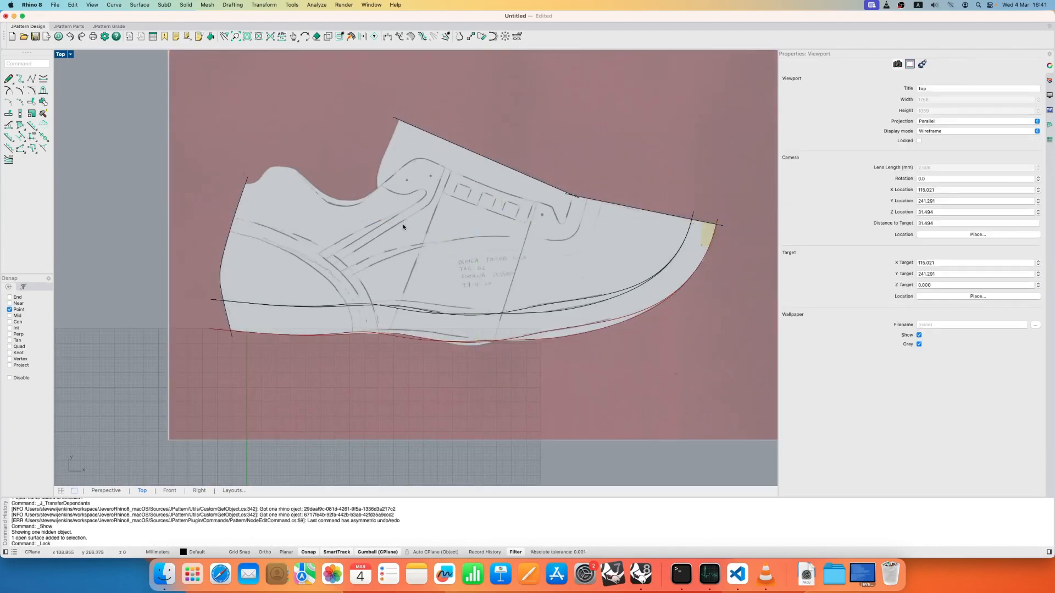
right_drag(412, 178, 391, 236)
scroll(456, 250, up, 2)
right_drag(477, 274, 415, 271)
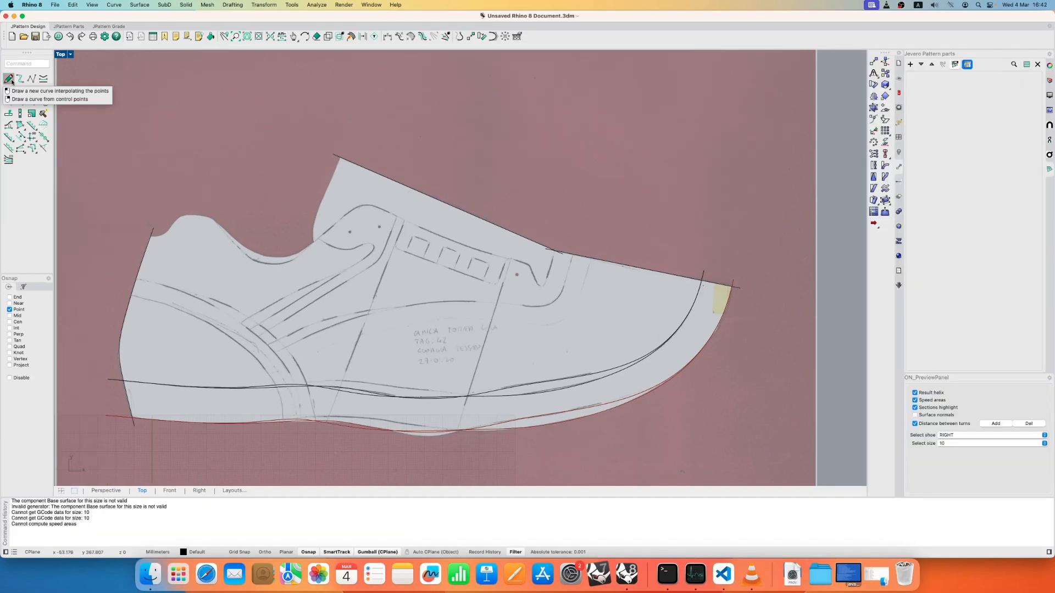
- Trace the tongue's rear and lower edge with an interpolated base curve, and draw a short base curve across its front end
click(7, 79)
click(328, 190)
click(314, 232)
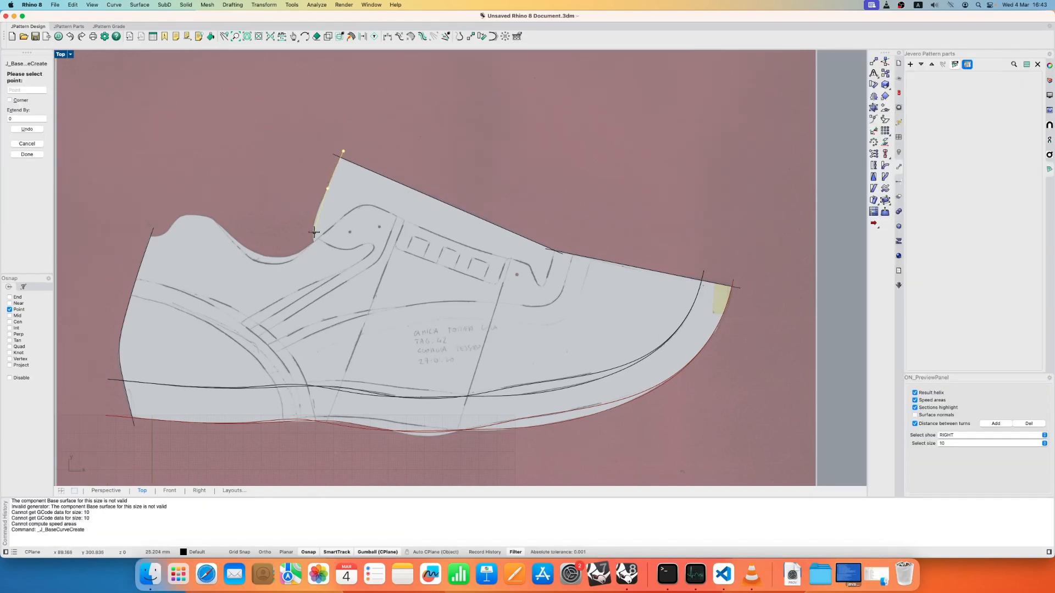
click(328, 265)
click(442, 287)
click(544, 306)
key(Return)
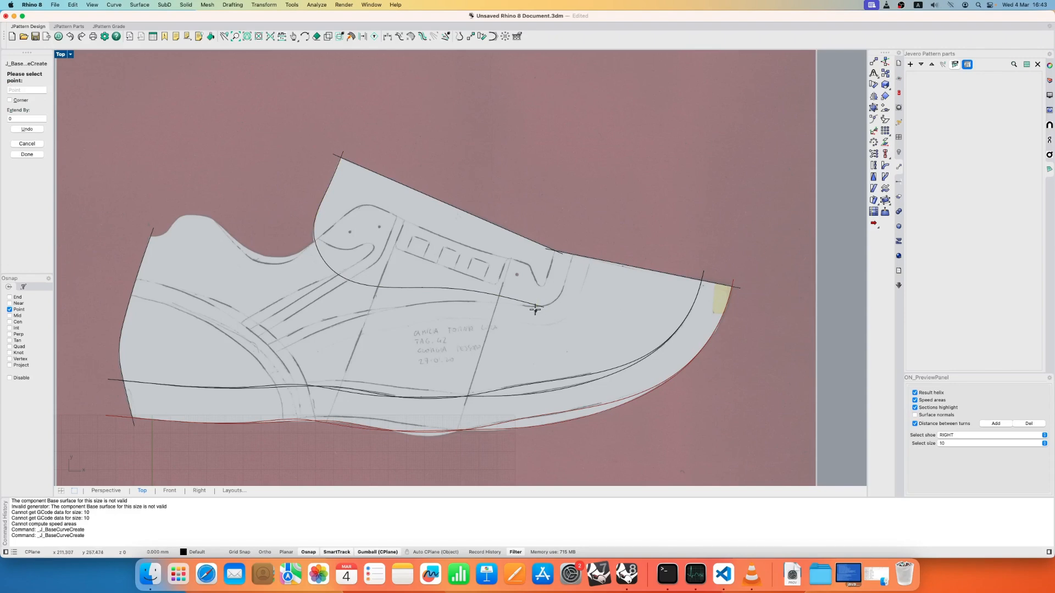
- Save the document on the Desktop under the name MacTutorial
key(super+s)
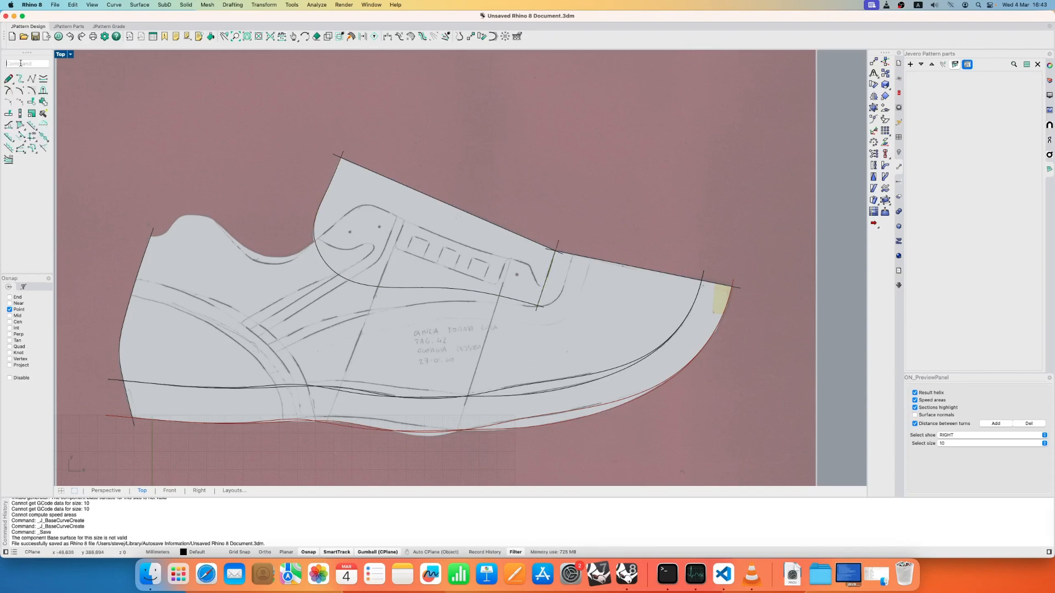
key(shift+super+s)
click(518, 269)
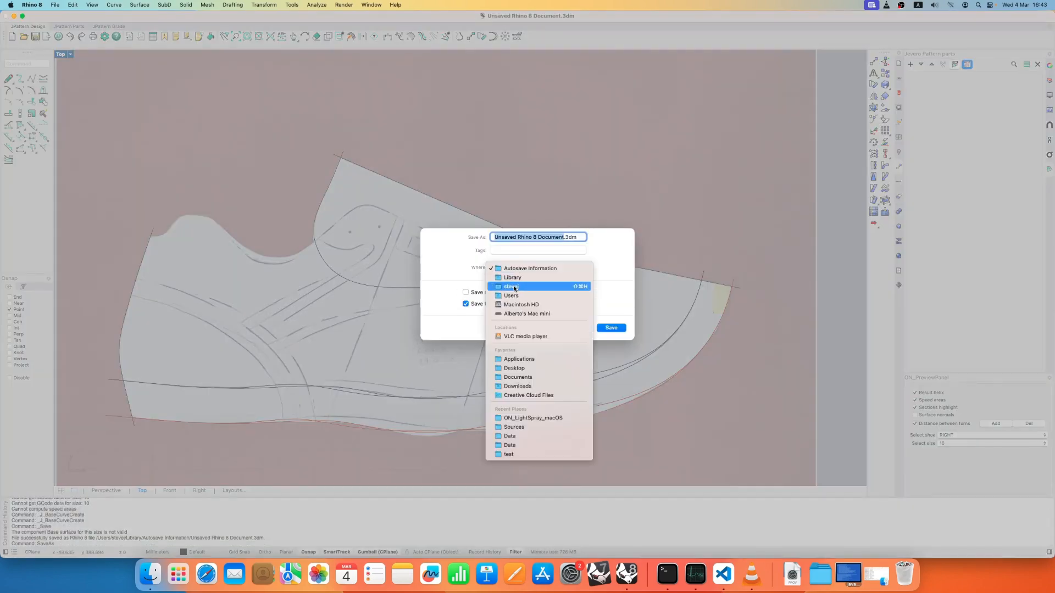
click(512, 286)
click(570, 269)
click(573, 269)
click(582, 267)
click(392, 224)
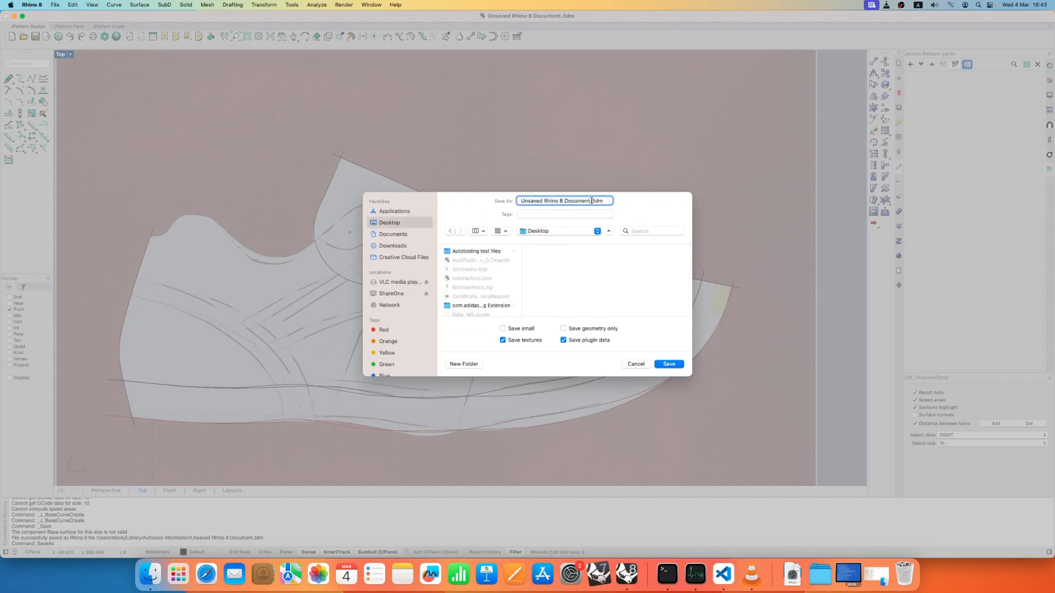
text(MacTutorial)
key(Return)
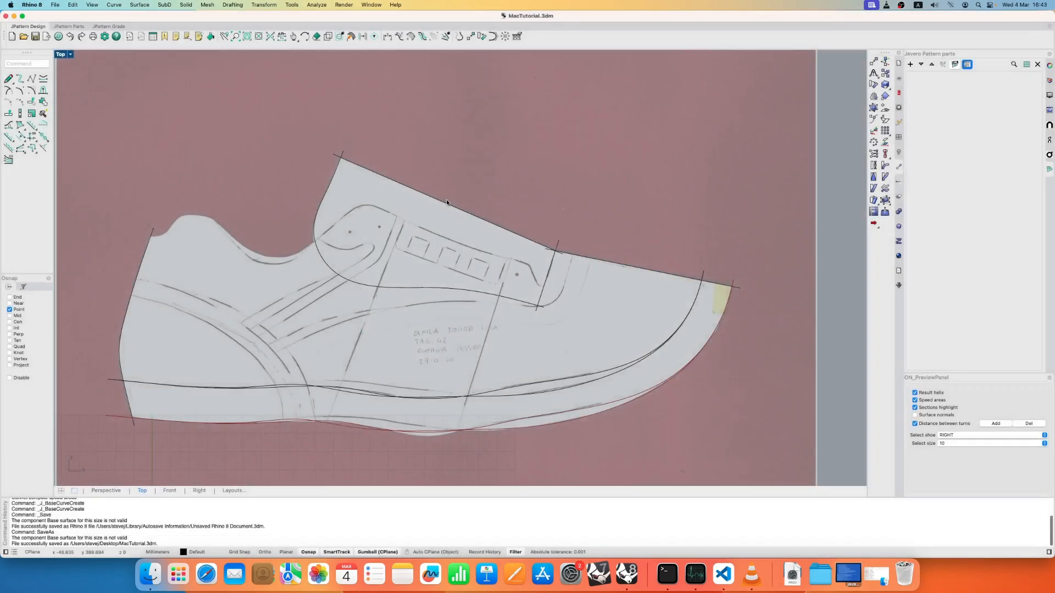
- Trace the upper line of the heel counter with a base curve from the heel edge down past the sole margin
click(8, 78)
click(126, 277)
click(177, 289)
click(224, 304)
click(283, 343)
click(309, 388)
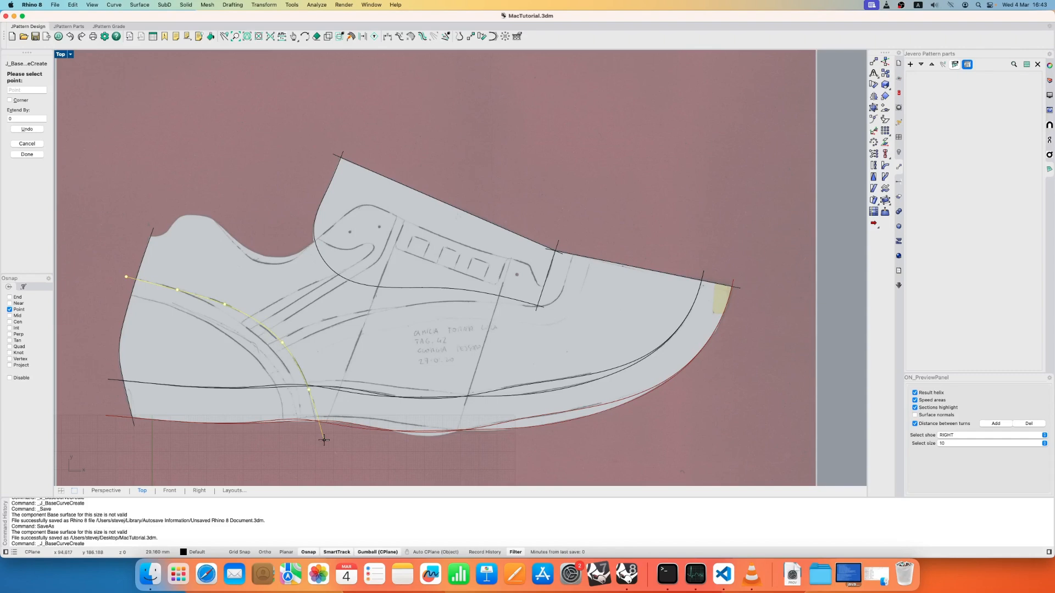
click(319, 438)
right_click(319, 438)
- Trace the side panel line with a base curve from the heel counter forward, around the vamp corner and up past the instep line
right_click(264, 344)
click(265, 346)
click(305, 328)
click(354, 312)
click(447, 302)
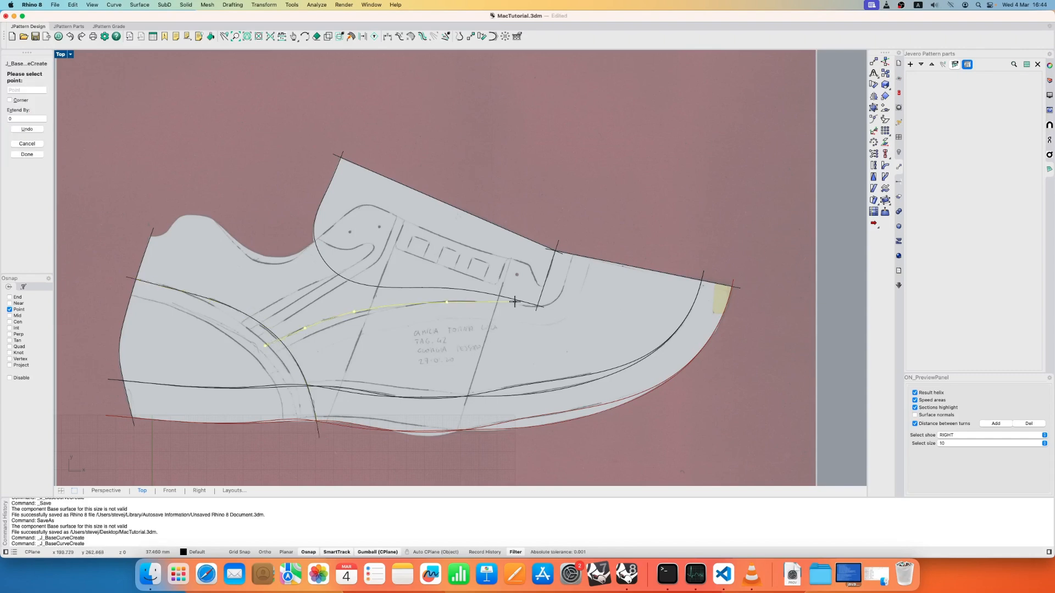
click(515, 304)
click(542, 307)
click(564, 293)
click(568, 276)
click(581, 225)
right_click(582, 226)
- Adjust the control points at the side line's front corner to follow the sketched vamp curve
double_click(568, 277)
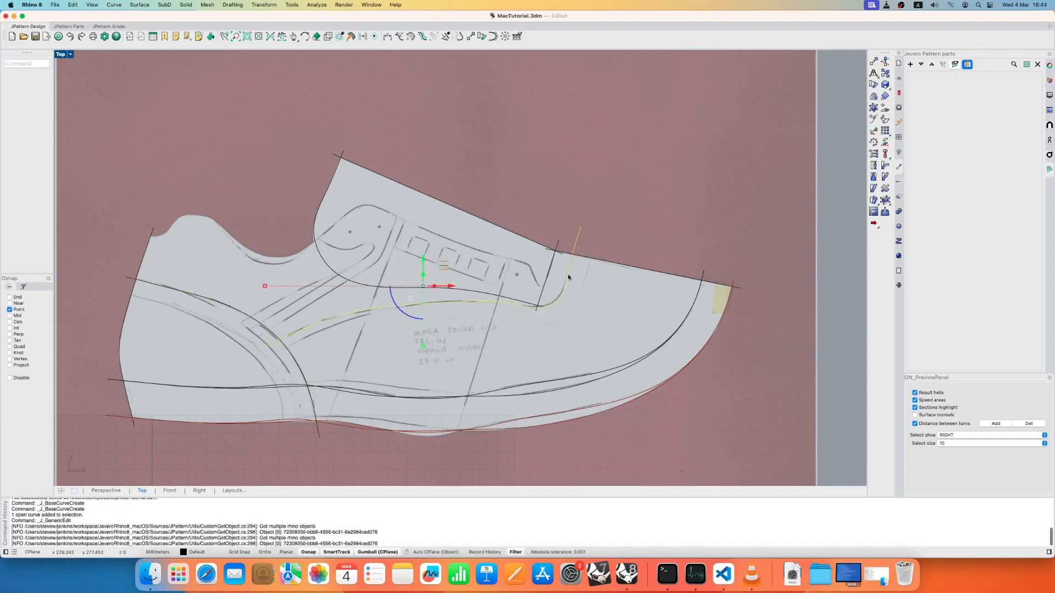
scroll(581, 281, up, 6)
drag(546, 186, 573, 321)
drag(558, 254, 560, 259)
drag(546, 288, 539, 283)
drag(586, 246, 583, 250)
key(Escape)
key(Escape)
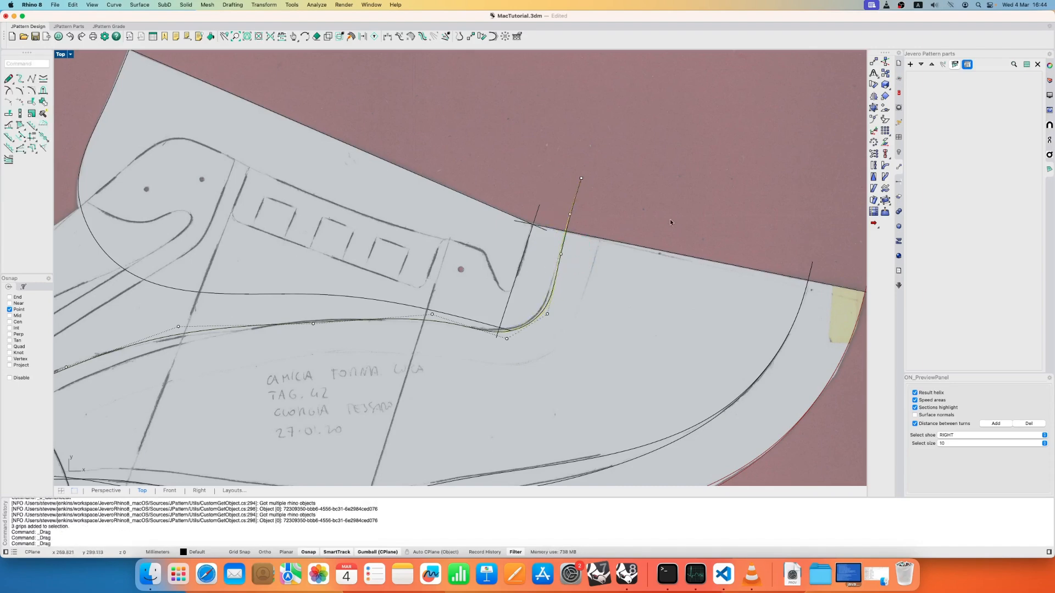
- Make a copy of the side line with its three rear control points lowered onto the second sketched line
scroll(657, 211, down, 4)
right_drag(615, 233, 647, 189)
double_click(290, 269)
drag(235, 250, 328, 314)
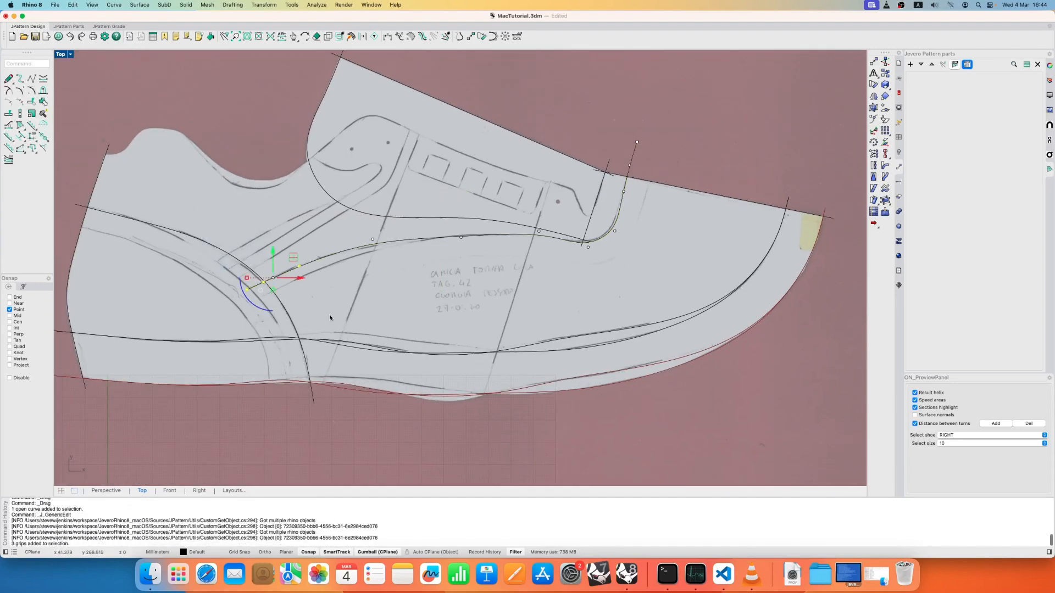
drag(294, 258, 298, 274)
key(Escape)
key(Escape)
key(super+z)
click(308, 282)
shift+click(271, 296)
shift+click(251, 304)
key(Escape)
key(Escape)
- Turn on the lower side line's control points and lower the point near the rear slanted construction line
click(372, 246)
text(PointsOn)
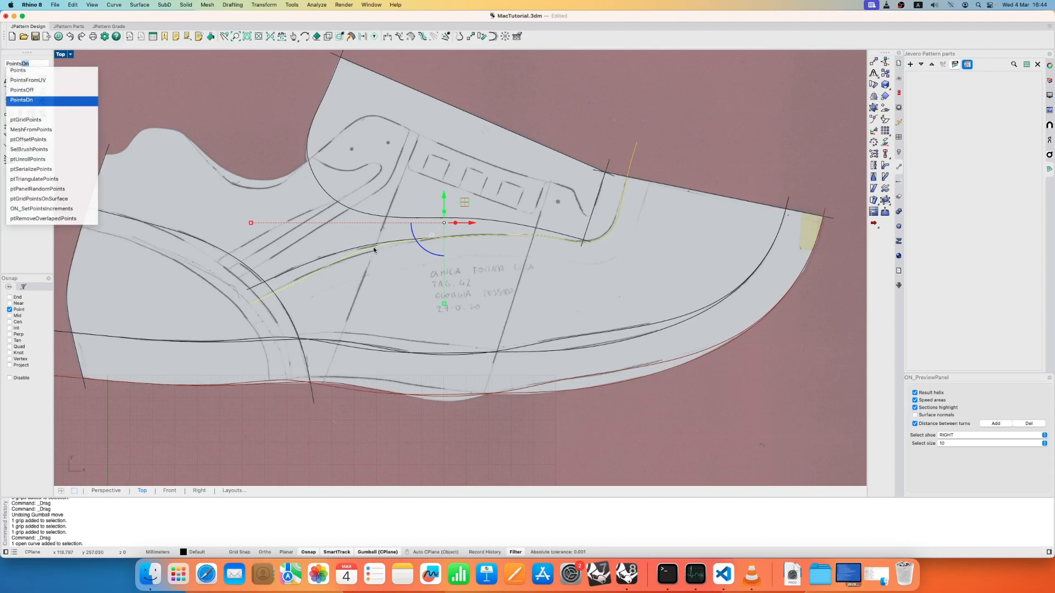
key(Return)
click(373, 241)
drag(374, 242, 375, 247)
right_drag(415, 320, 464, 288)
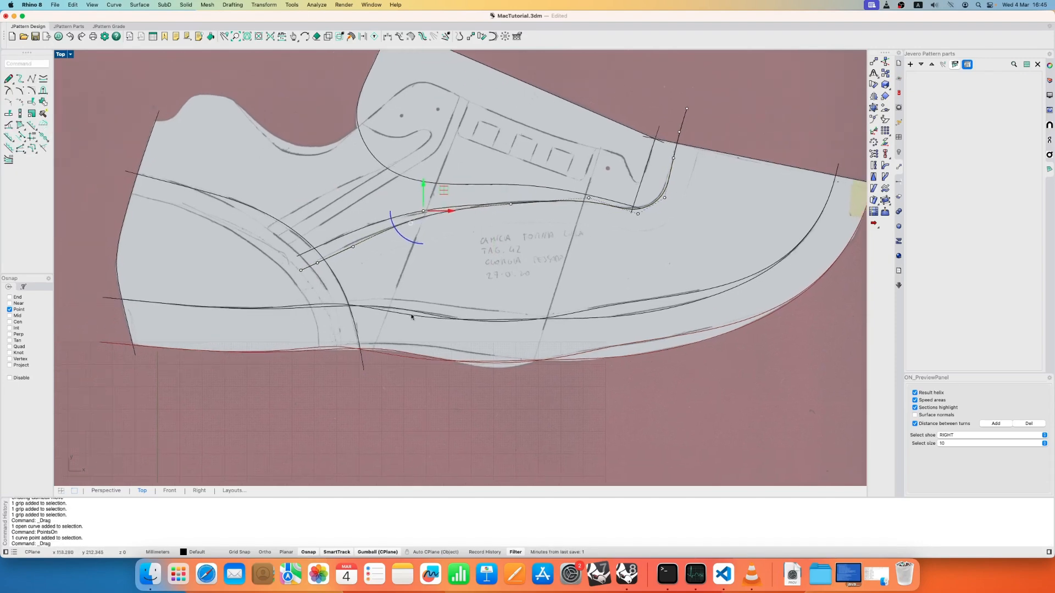
click(412, 315)
key(Return)
drag(381, 310, 392, 297)
drag(449, 321, 457, 306)
click(572, 272)
key(Escape)
- Delete both margin curves along the sole edge
right_drag(572, 274, 476, 301)
click(520, 352)
key(Delete)
click(515, 346)
key(Delete)
- Create a new sole-side margin from the base curve, 20 mm at the heel and 17 mm at the toe
click(31, 137)
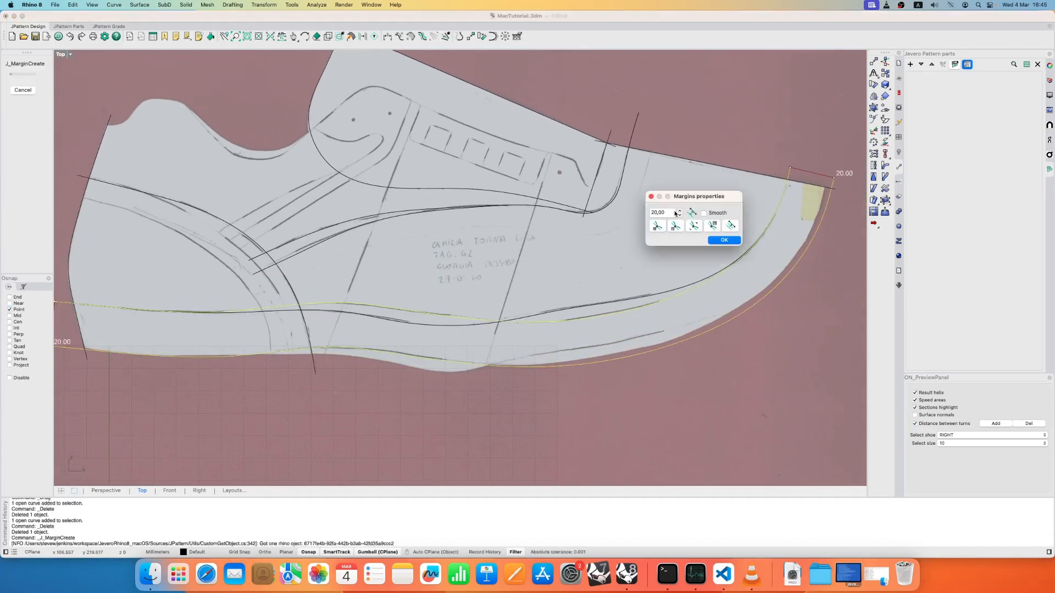
click(720, 238)
click(789, 168)
drag(672, 213, 547, 215)
text(17)
click(724, 240)
right_click(725, 240)
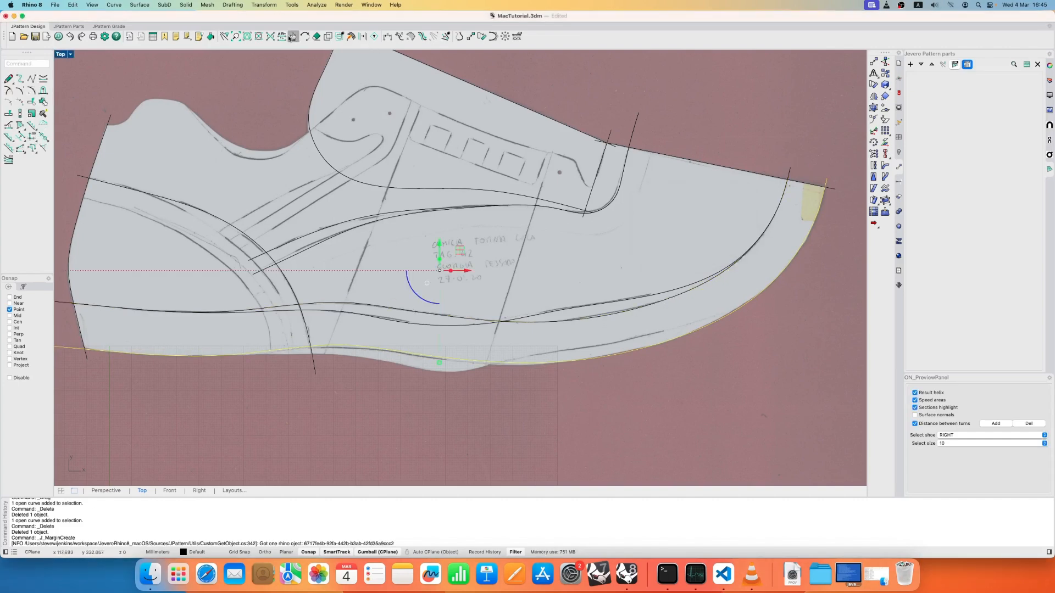
- Copy the new margin from base curve (6) to base curve (8) with the dependency transfer
click(293, 37)
click(442, 316)
click(321, 116)
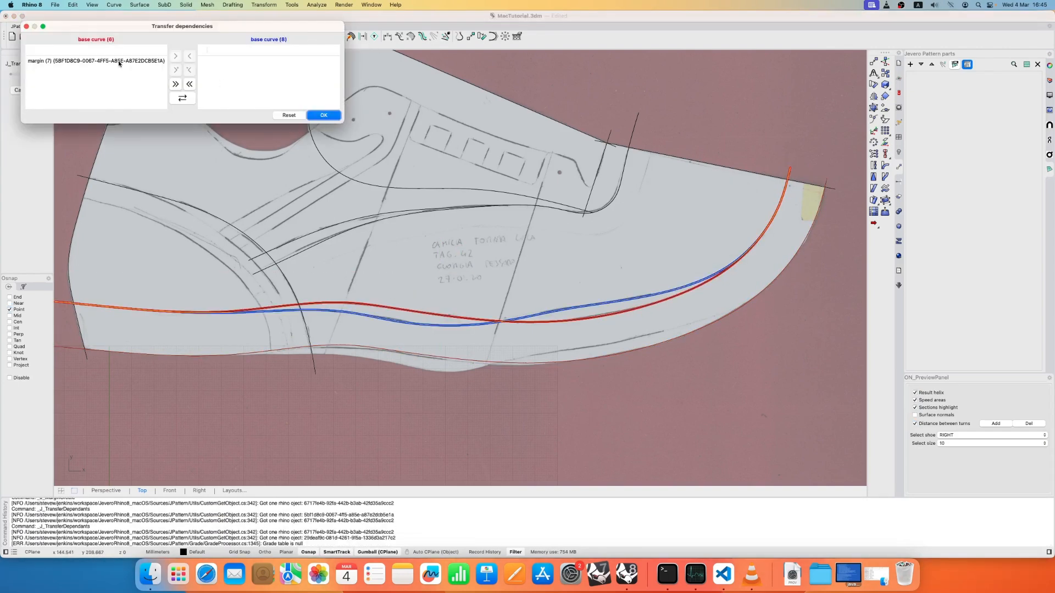
click(322, 116)
- Trace the shoe's upper edge with one base curve from the heel, over the collar and along the lacing panel to its front
scroll(447, 262, up, 4)
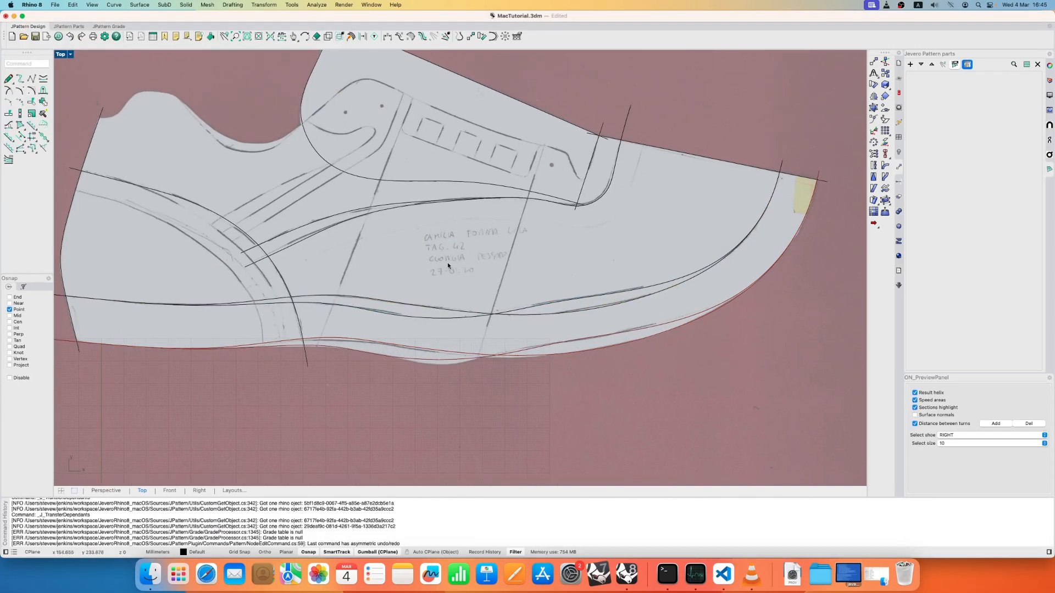
right_drag(516, 293, 488, 339)
click(9, 79)
right_drag(105, 171, 170, 185)
click(164, 189)
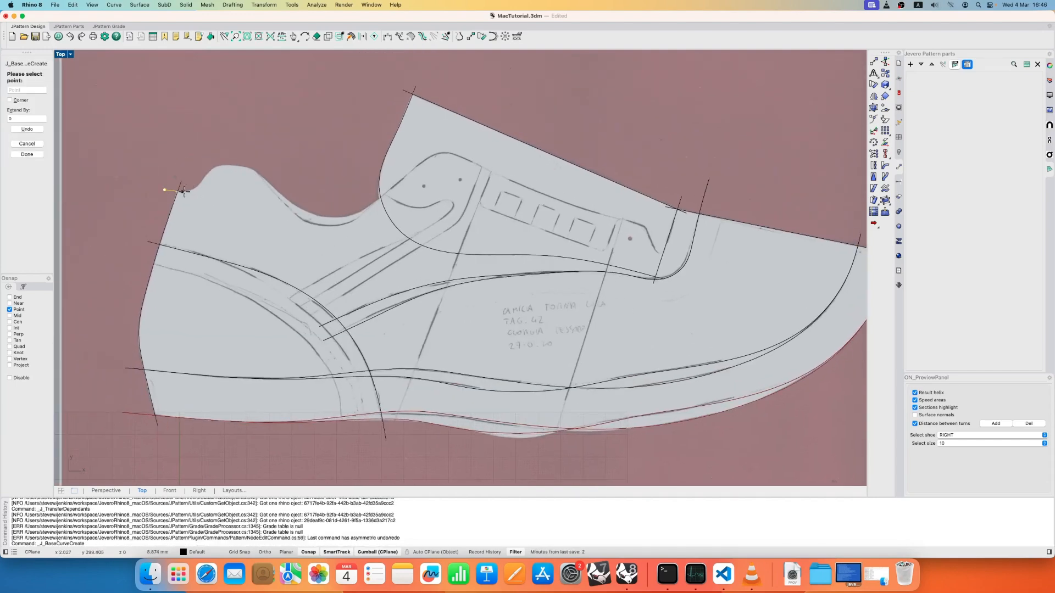
click(184, 192)
click(203, 180)
click(215, 166)
click(256, 171)
click(290, 204)
click(325, 216)
click(371, 205)
click(401, 179)
click(434, 157)
click(473, 162)
click(504, 178)
click(545, 195)
click(600, 213)
click(657, 229)
right_click(657, 230)
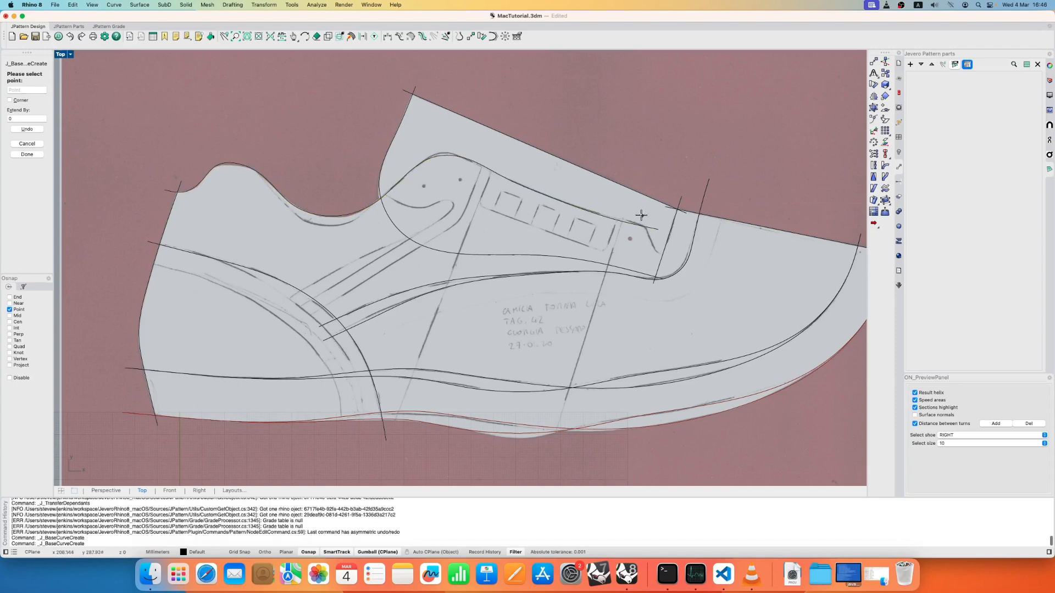
- Draw a short slanted base curve along the front edge of the lacing panel
click(641, 216)
click(667, 270)
right_click(667, 270)
right_click(667, 269)
- Draw two straight base curves over the long slanted construction lines, from the lacing edge down past the sole margin
click(493, 166)
click(393, 424)
right_click(394, 423)
right_click(393, 424)
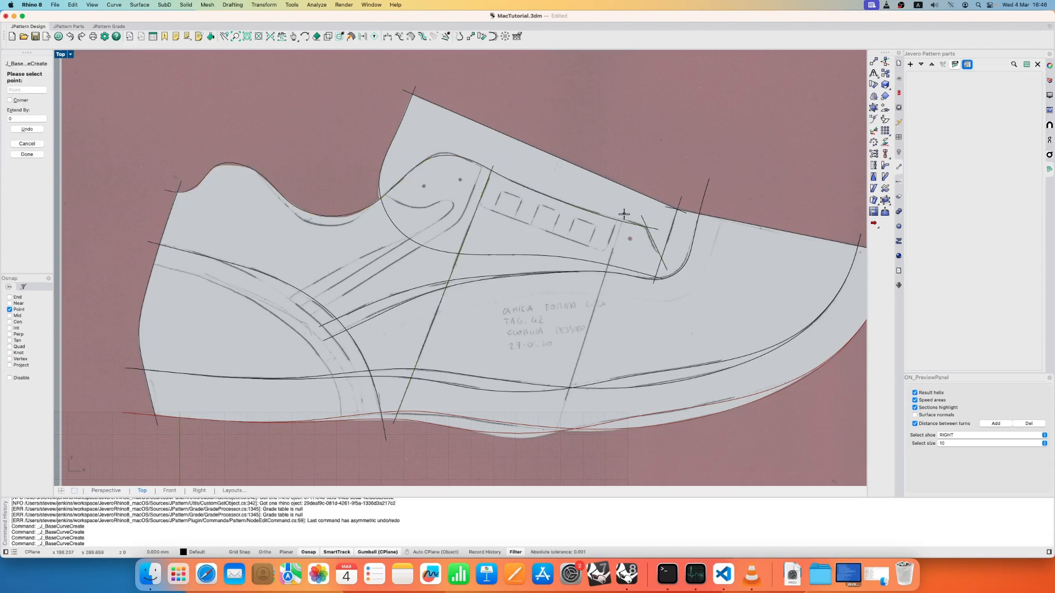
click(624, 214)
right_click(555, 439)
right_click(554, 440)
- Draw a straight base curve along the back of the heel, from above the collar to below the sole edge
right_drag(220, 220, 291, 208)
click(251, 166)
click(185, 455)
right_click(185, 455)
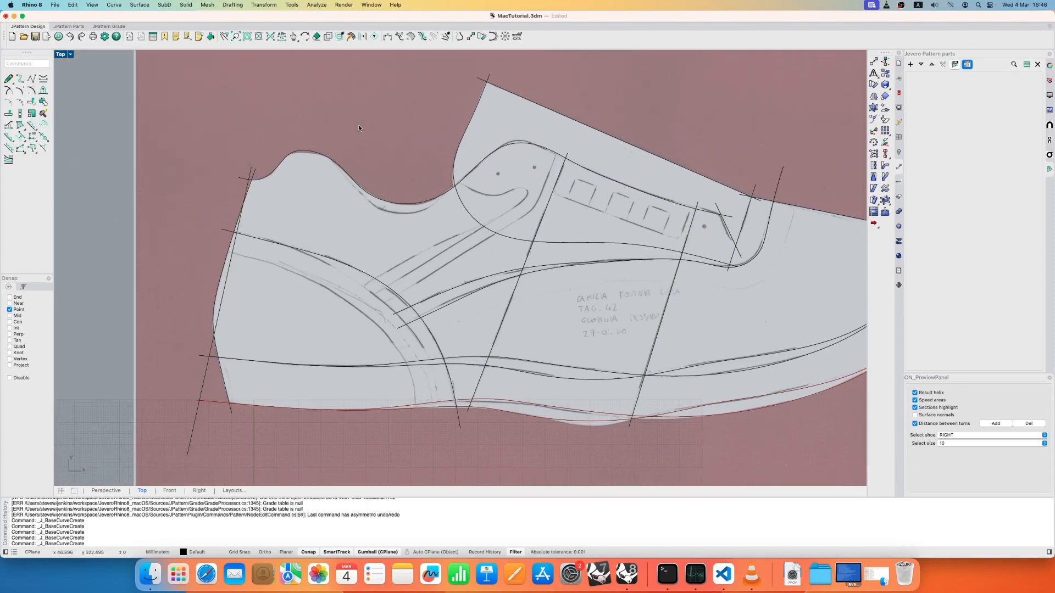
- Unlock the scanned pattern surface and hide it, leaving only the traced base curves
scroll(358, 127, down, 6)
right_drag(450, 81, 388, 173)
scroll(388, 173, up, 2)
middle_click(396, 173)
right_click(396, 163)
click(406, 155)
middle_click(406, 155)
click(396, 145)
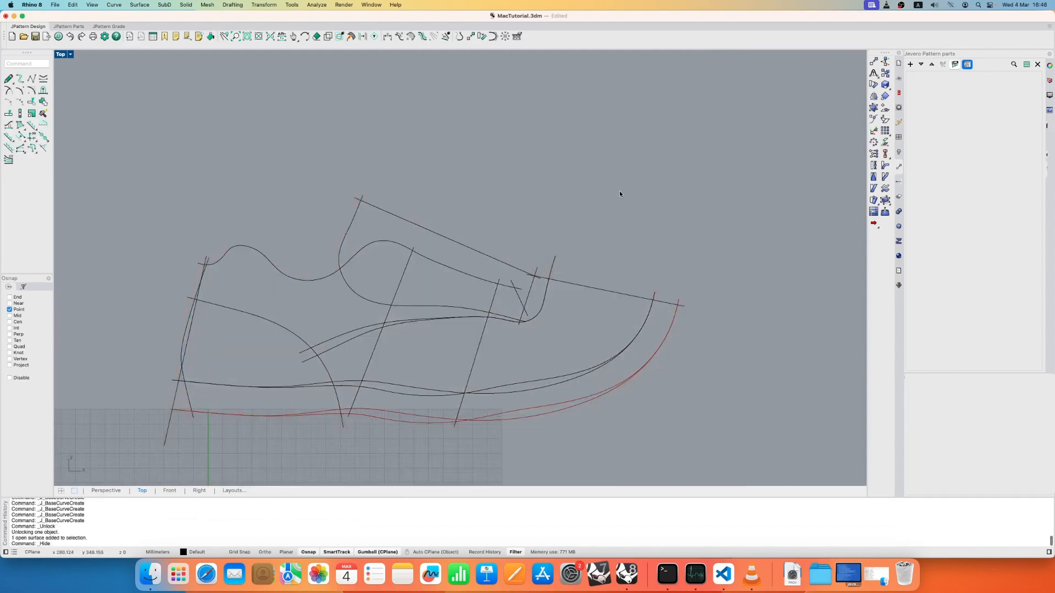
right_drag(530, 220, 540, 183)
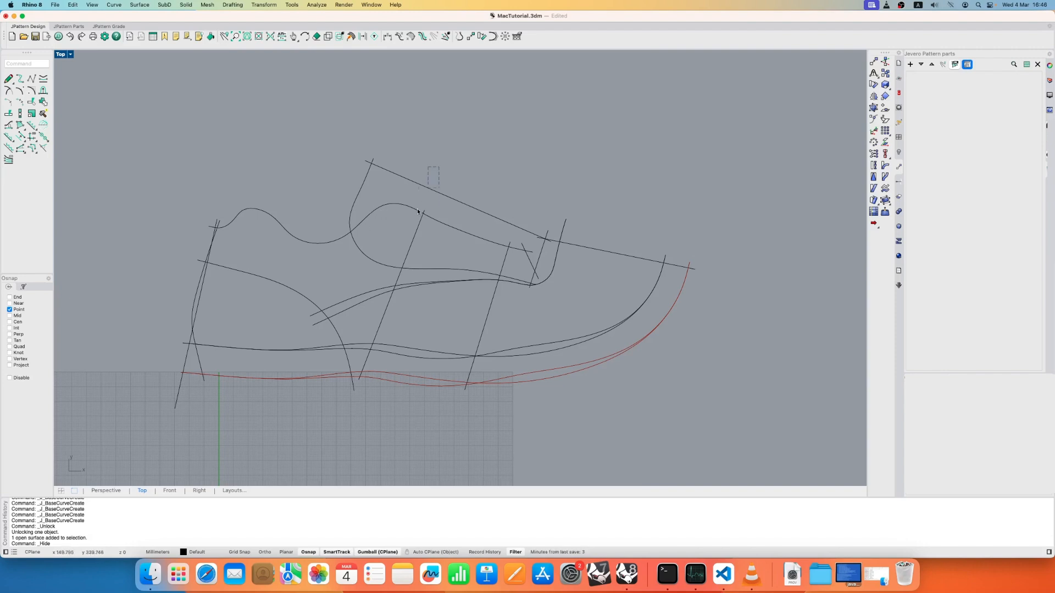
- Select the two straight lines above the tongue and toe, make Layer 03 current and rename it Axis
click(522, 228)
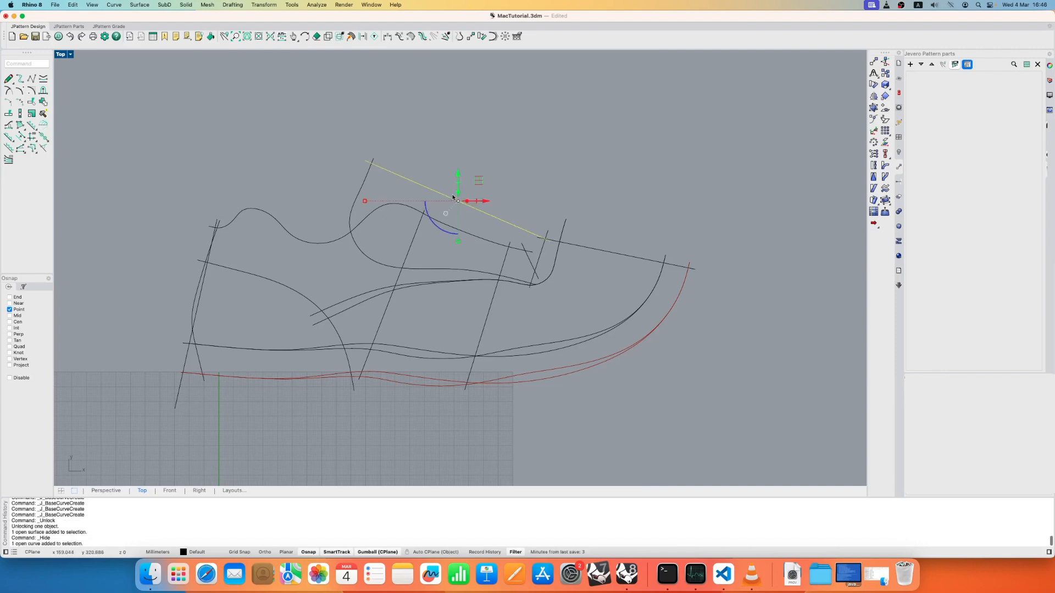
shift+click(616, 255)
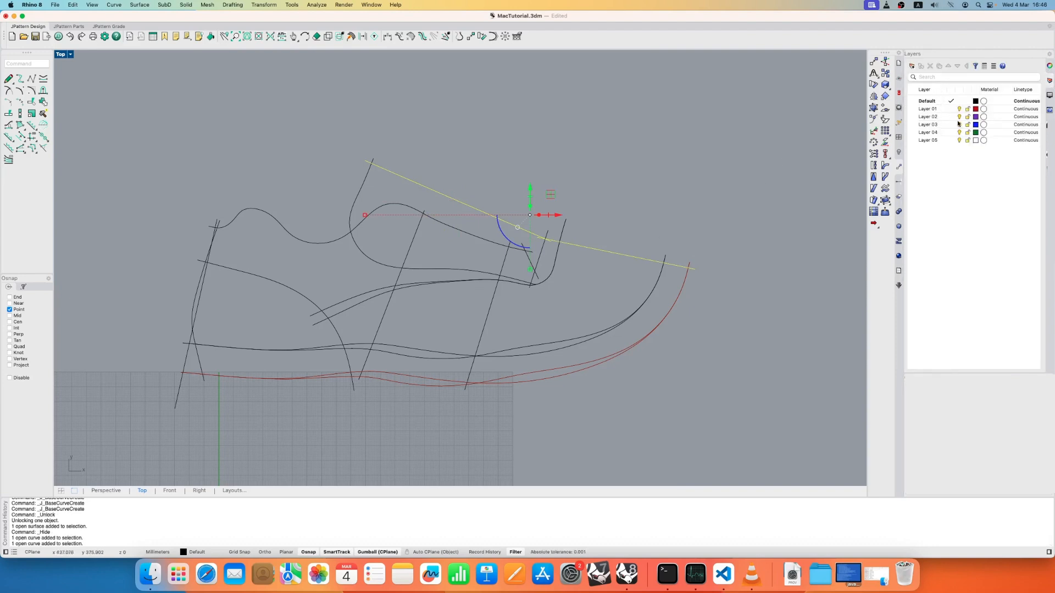
double_click(933, 124)
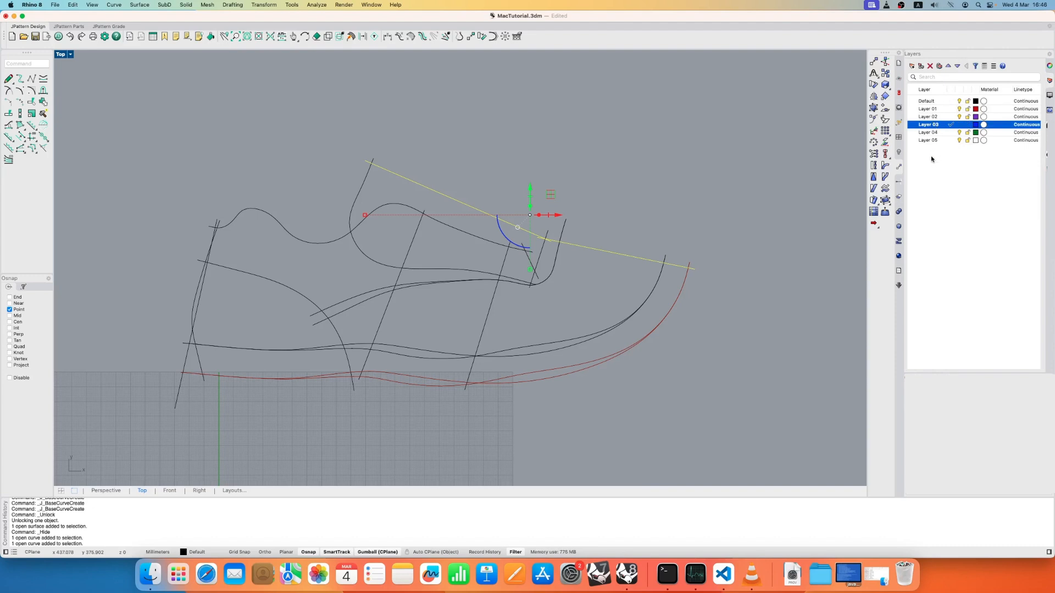
right_click(938, 126)
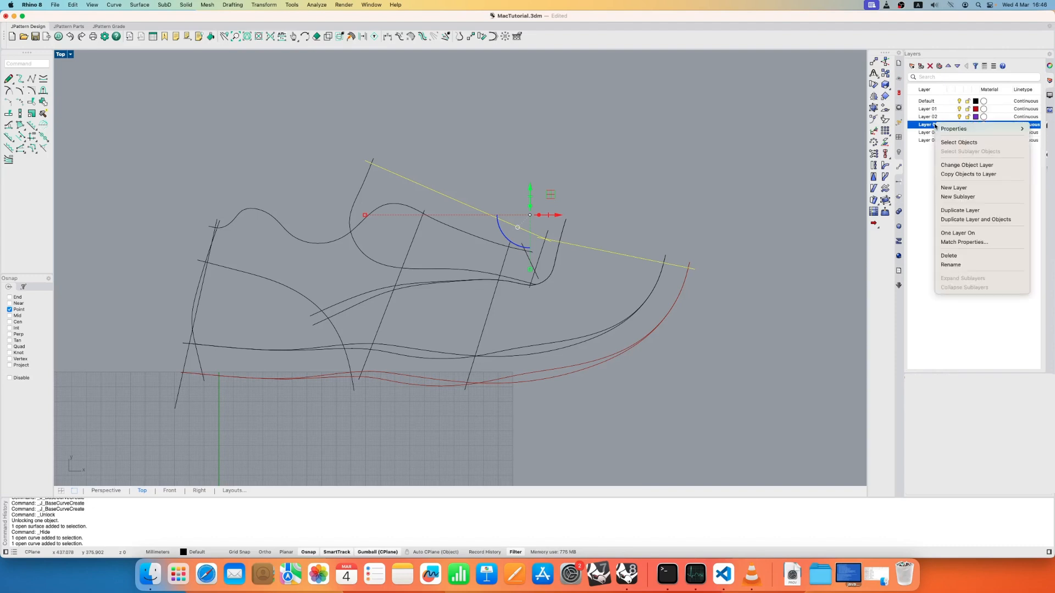
click(966, 265)
text(4)
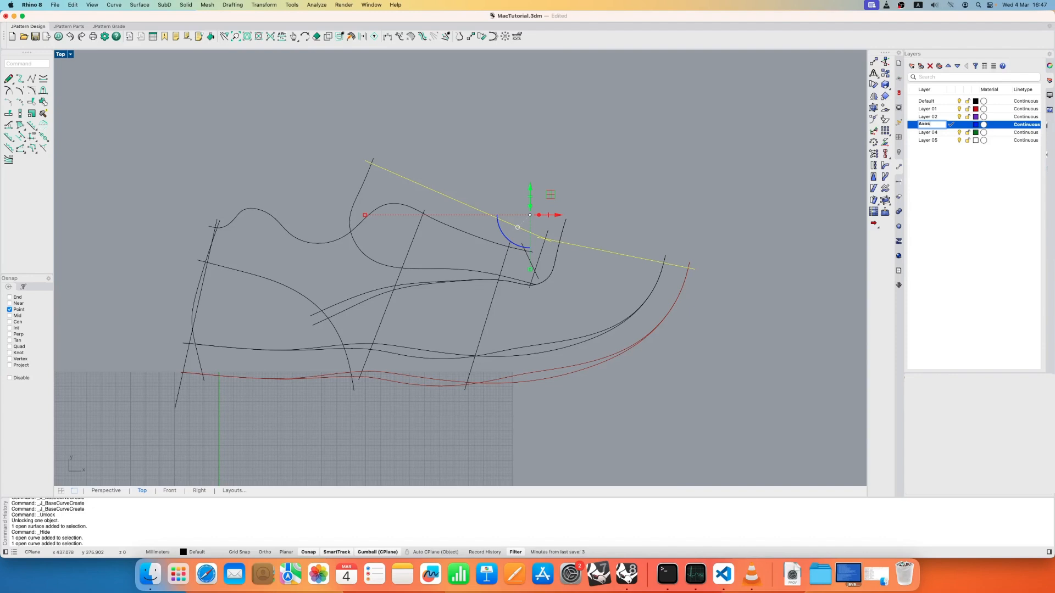
key(Return)
- Set the Axis layer's linetype to DashDot
click(1023, 125)
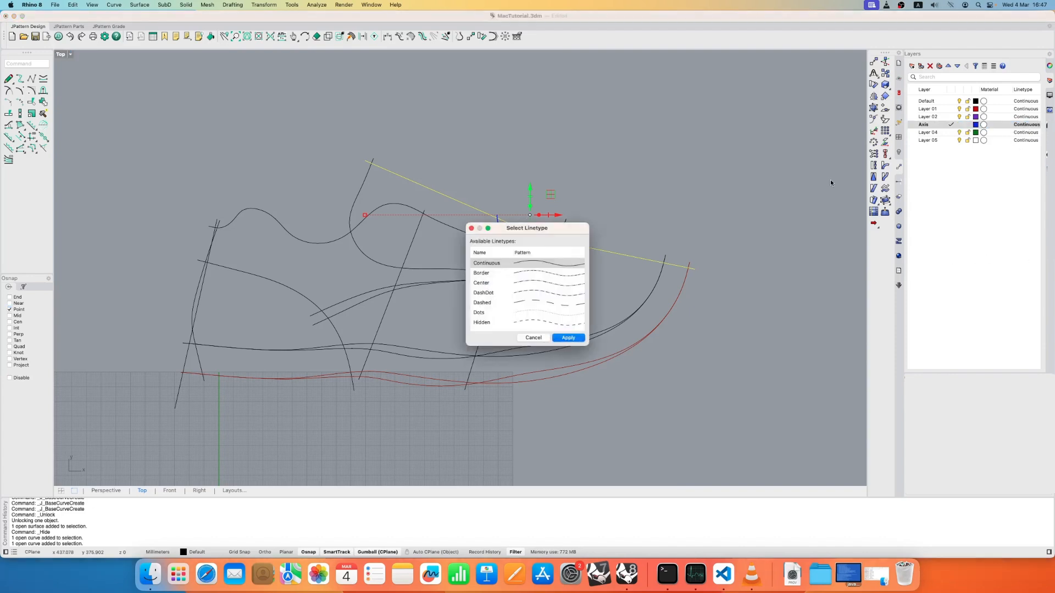
click(524, 292)
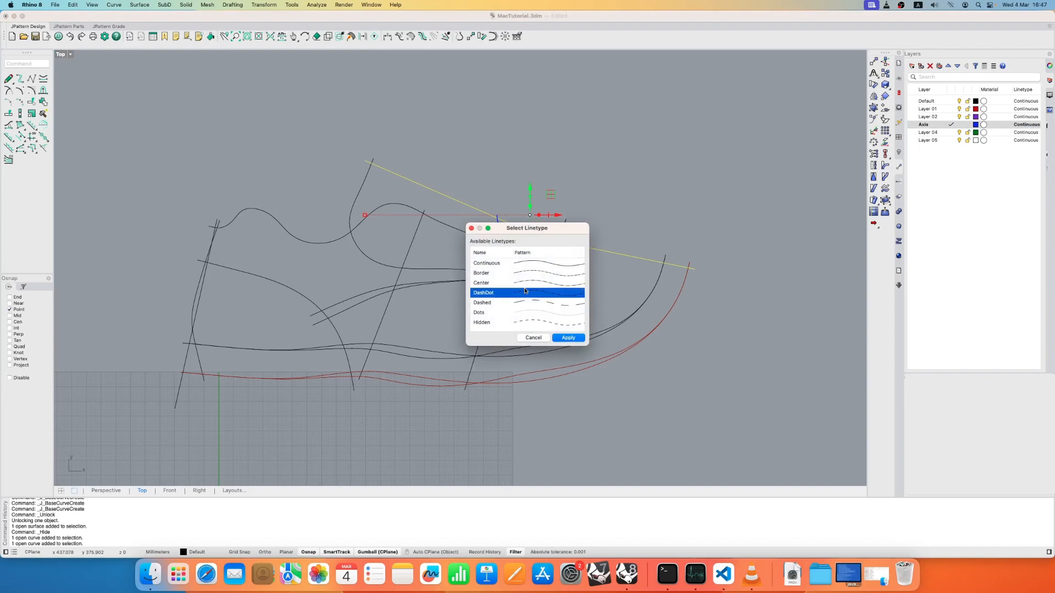
click(569, 338)
- Move the two selected straight lines to the Axis layer and make the Default layer current
right_click(928, 128)
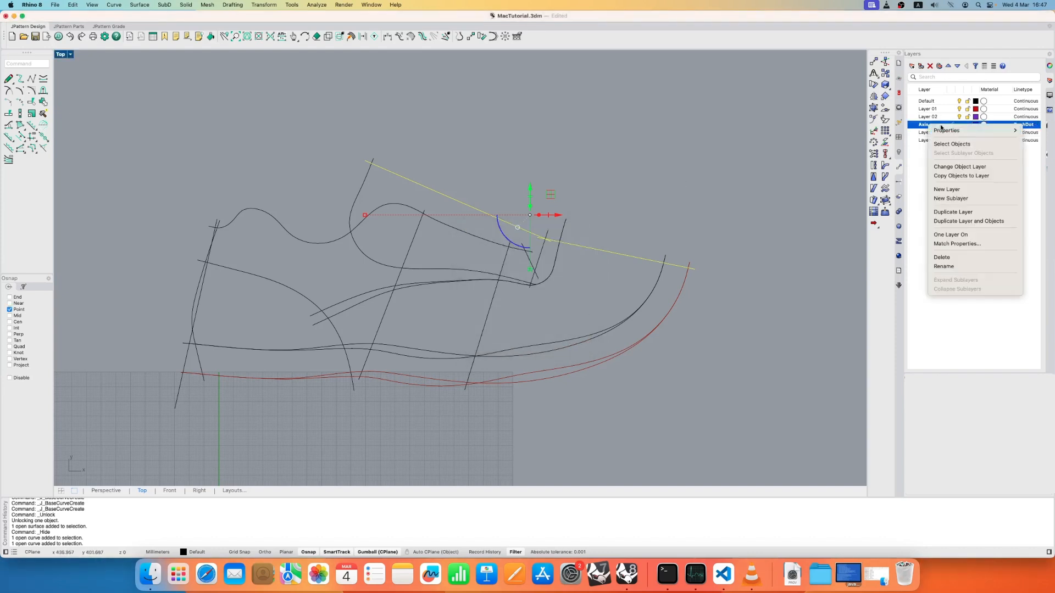
click(959, 166)
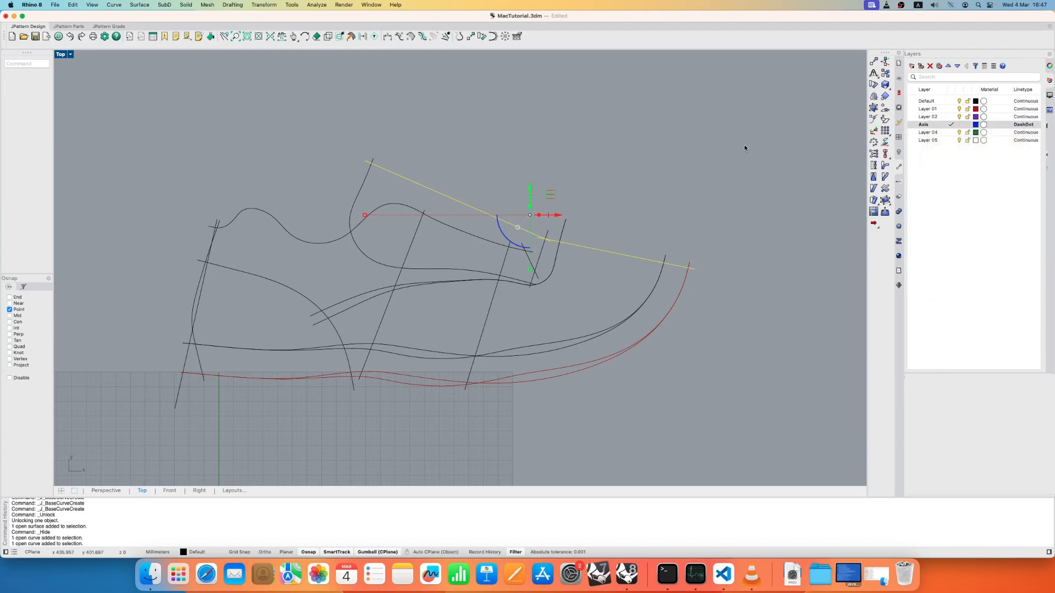
click(952, 101)
- Mirror the tongue outline and its short front edge line across the dash-dot axis above the tongue
scroll(516, 218, right, 5)
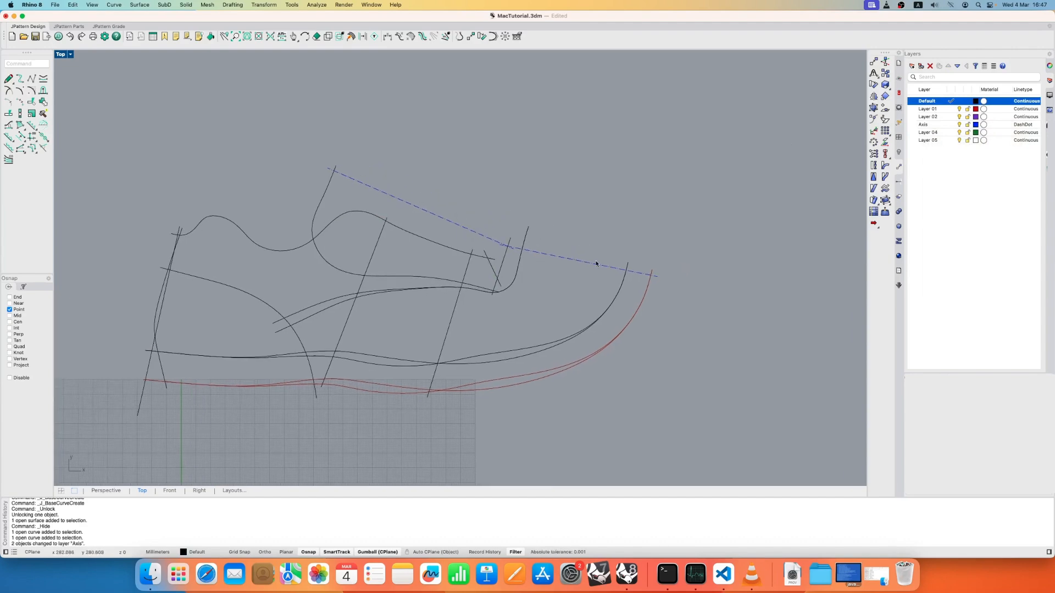
scroll(552, 292, up, 8)
scroll(552, 292, down, 4)
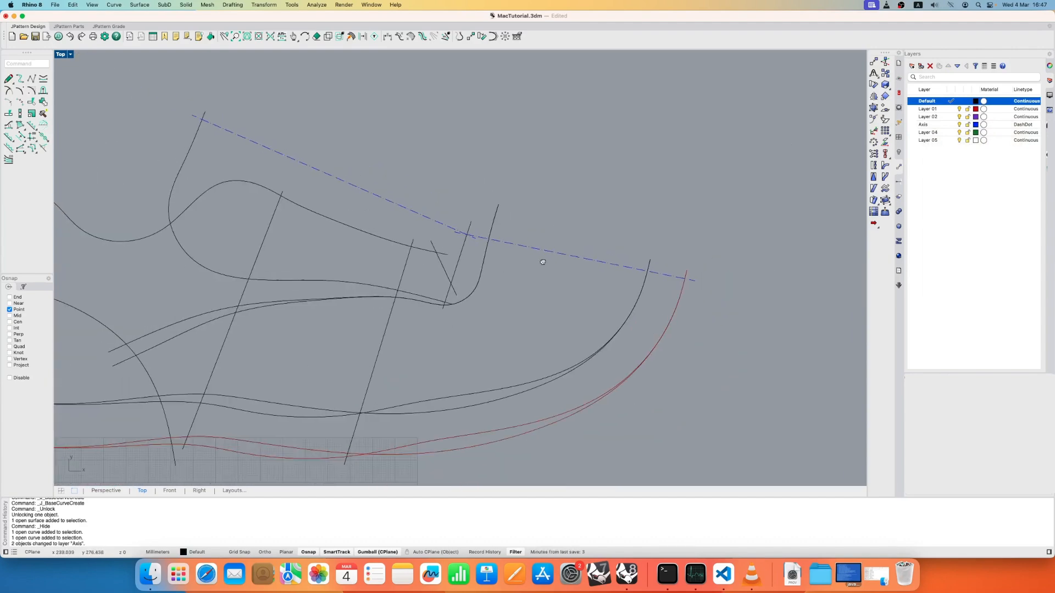
right_drag(542, 262, 605, 255)
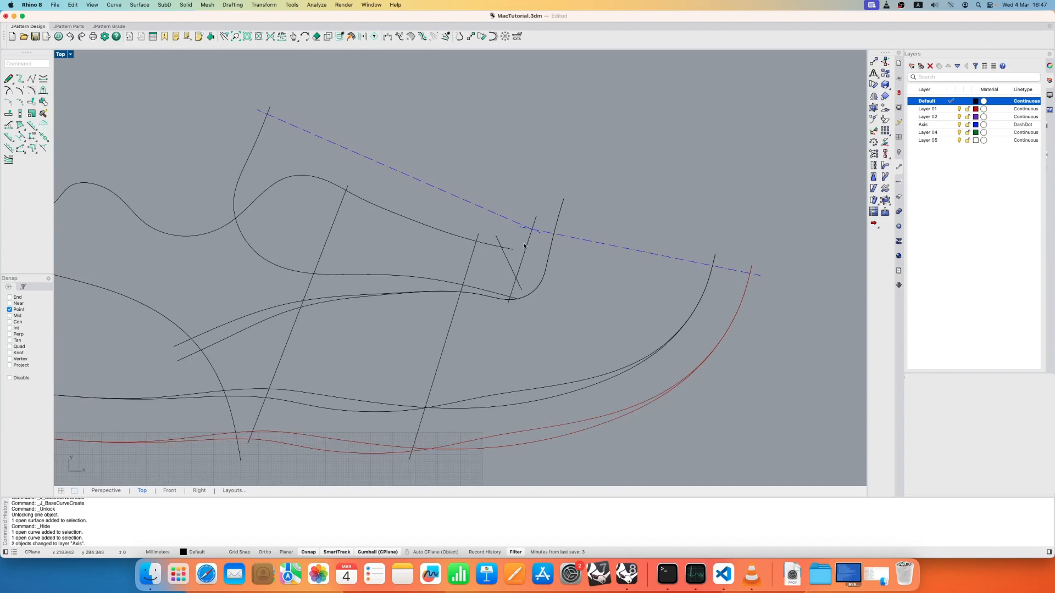
scroll(302, 233, up, 3)
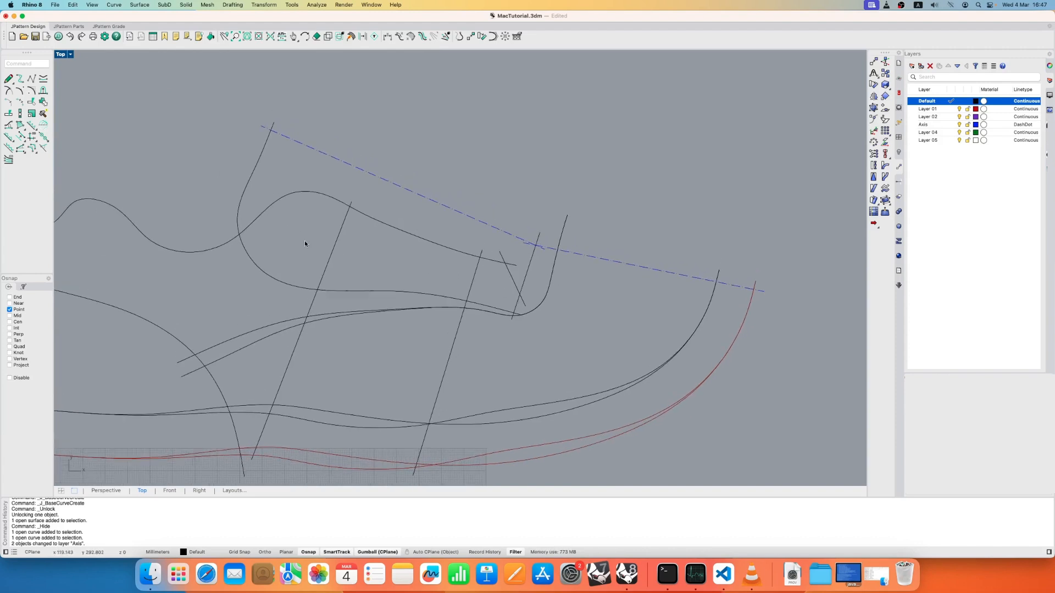
click(264, 274)
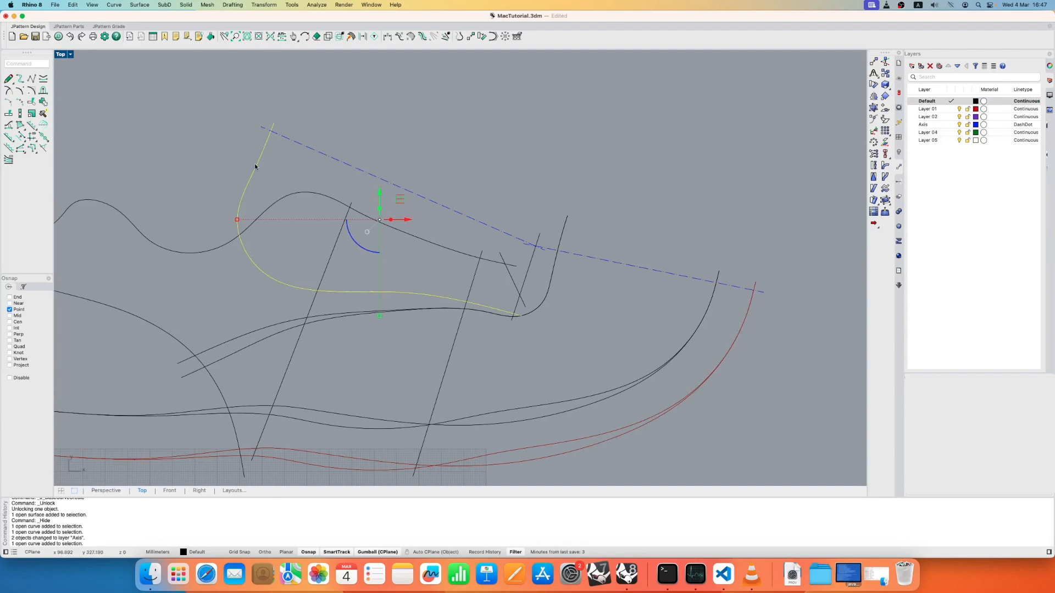
key(Escape)
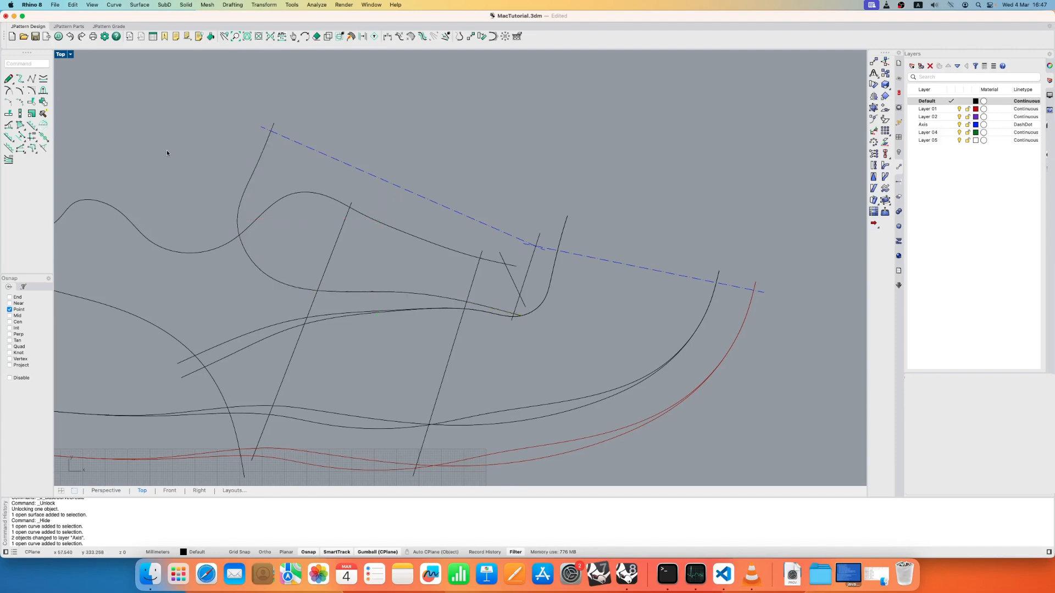
click(256, 162)
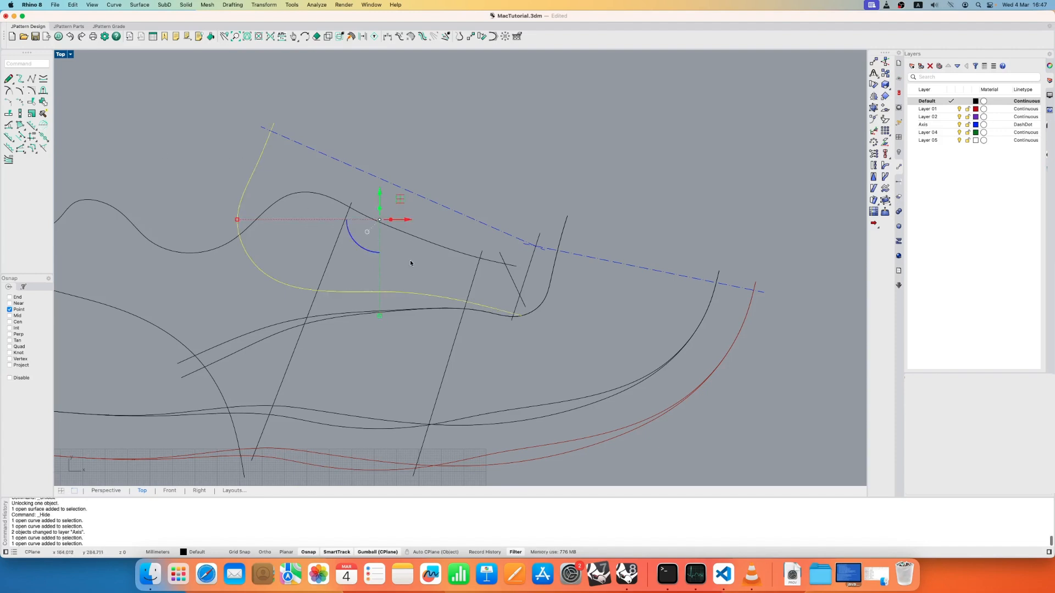
click(532, 265)
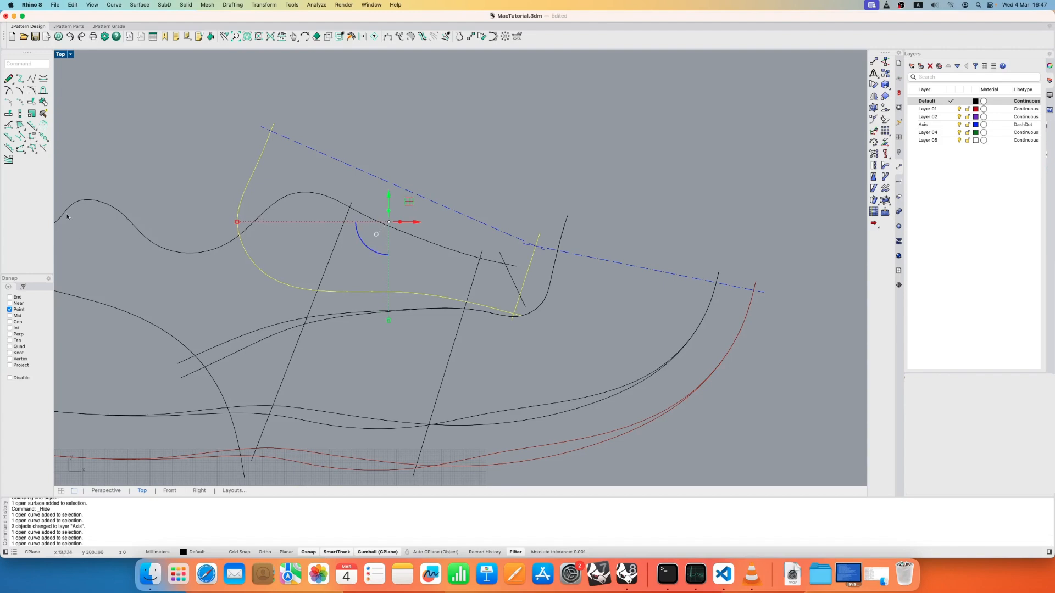
click(44, 125)
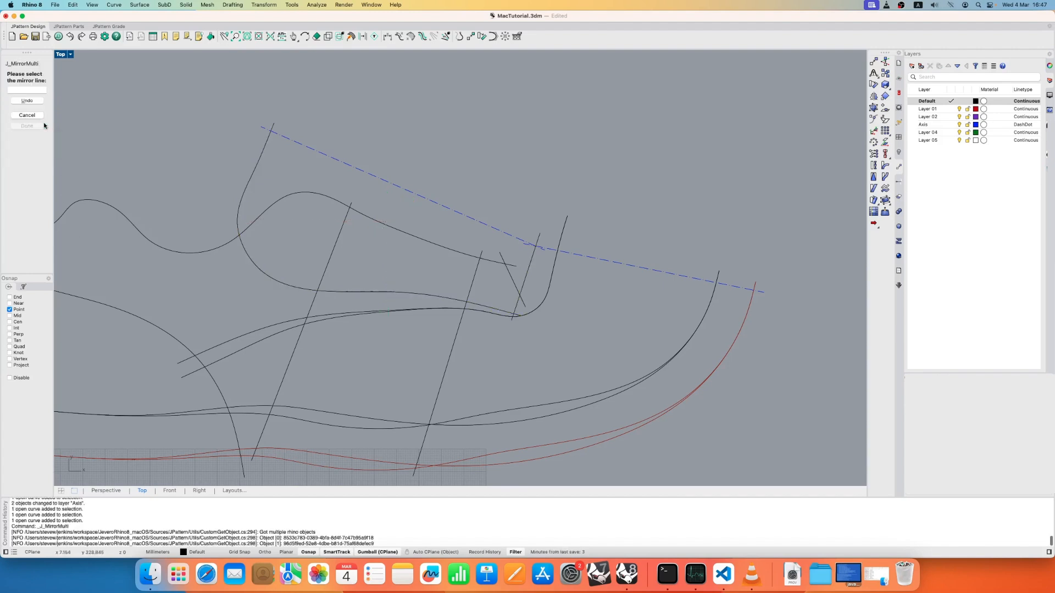
click(359, 171)
right_drag(308, 153, 263, 222)
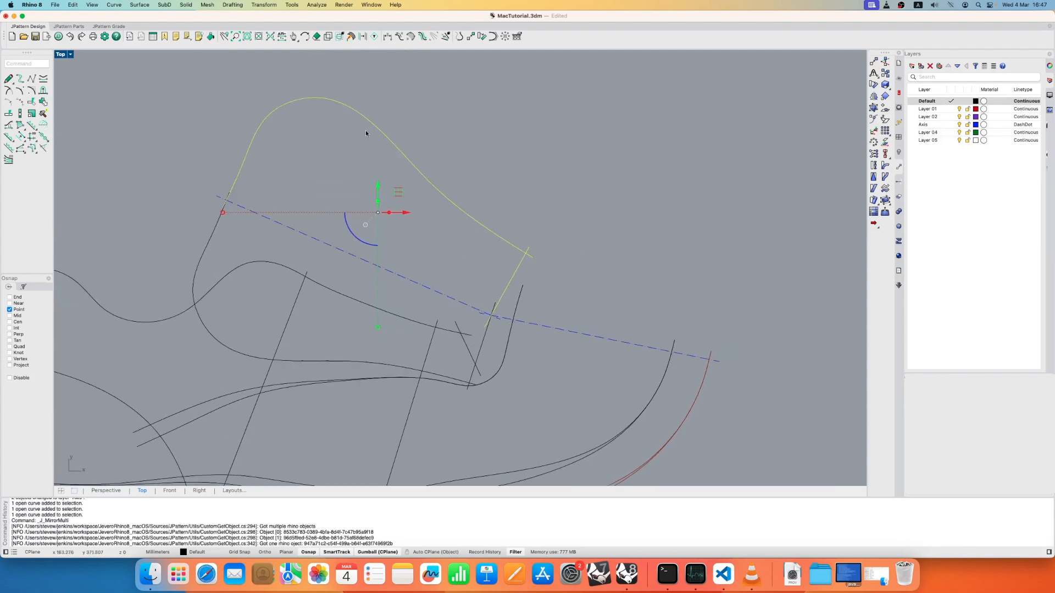
key(Escape)
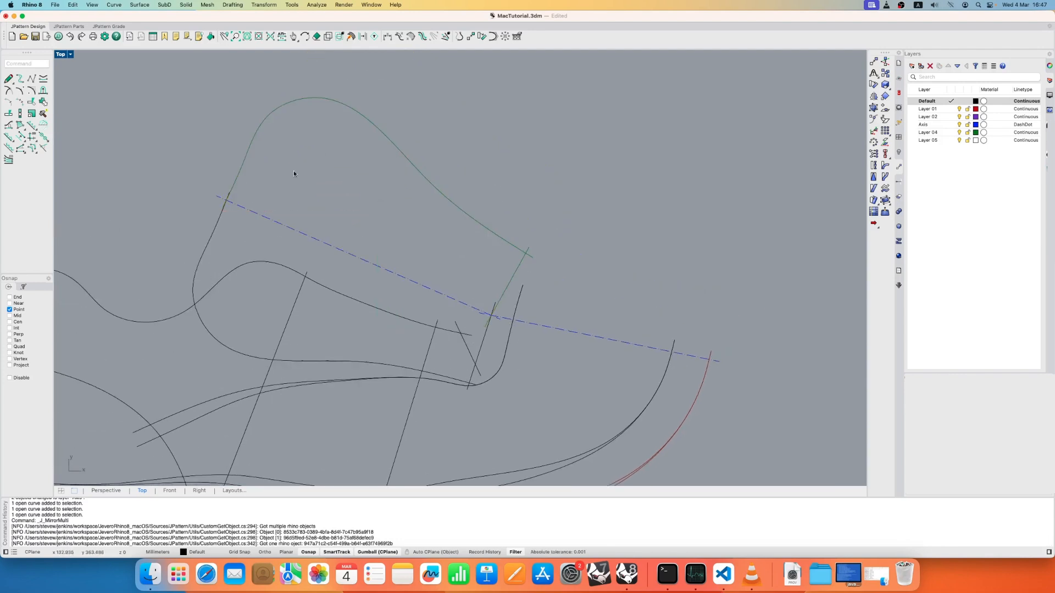
- Mirror the upper vamp curve, the curved heel panel line and the red sole margin curve that is higher at midfoot across the toe axis
right_drag(403, 364, 444, 312)
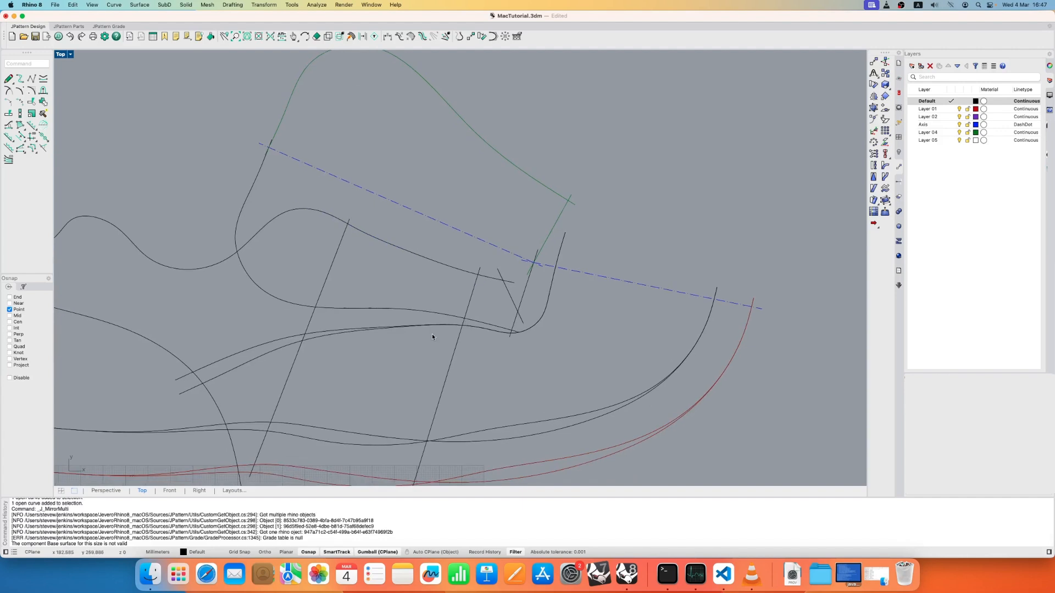
click(205, 370)
key(Escape)
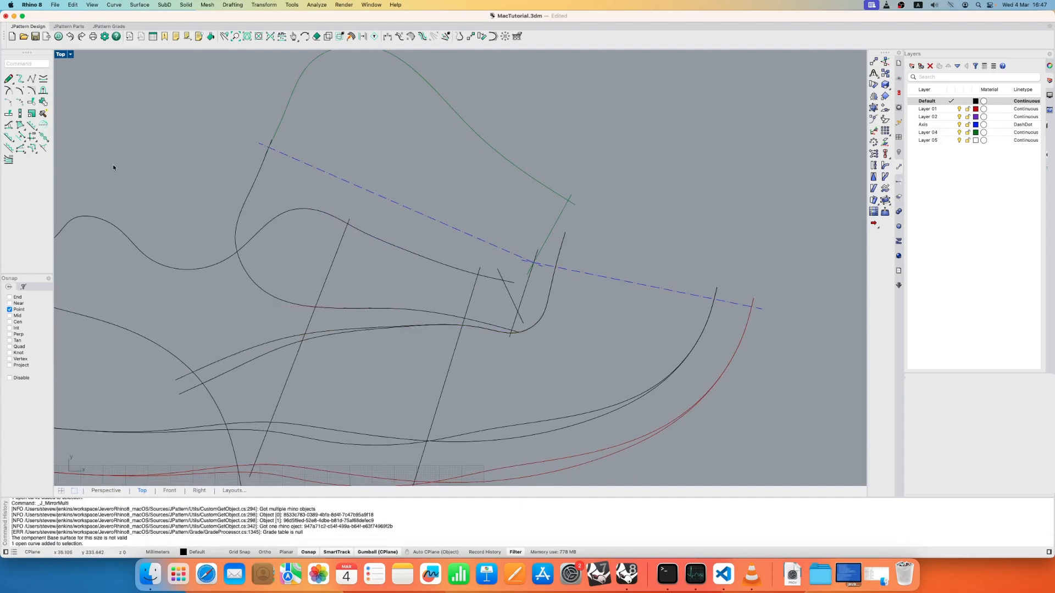
click(43, 123)
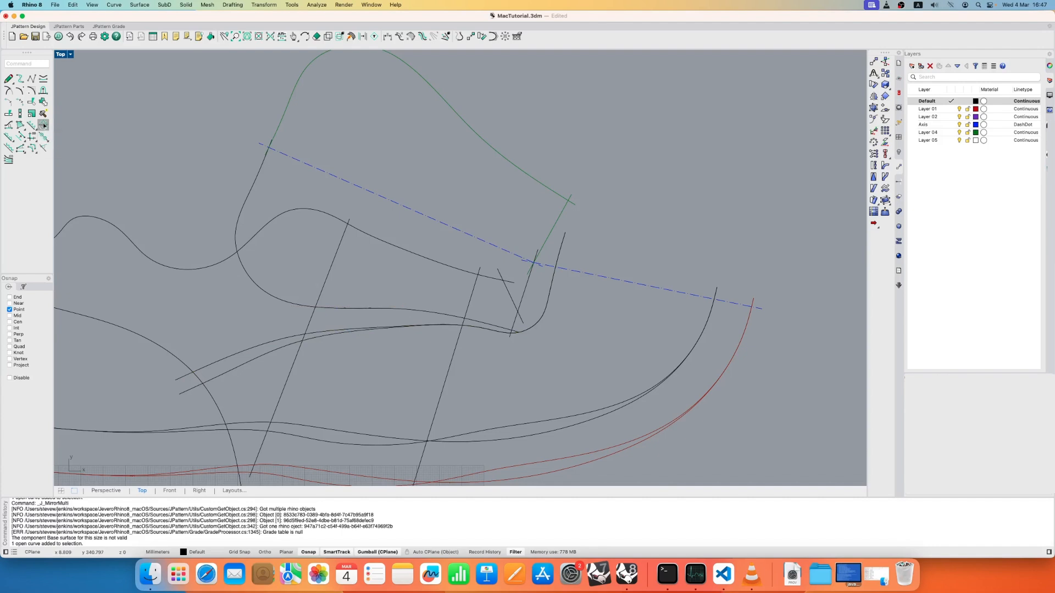
click(212, 368)
click(199, 382)
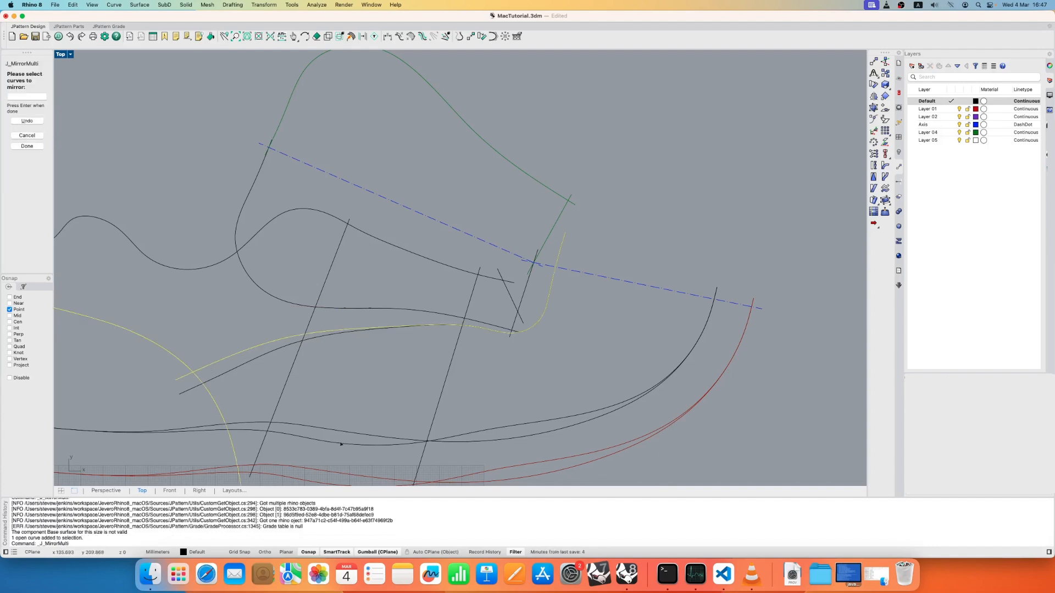
scroll(343, 423, down, 5)
click(348, 419)
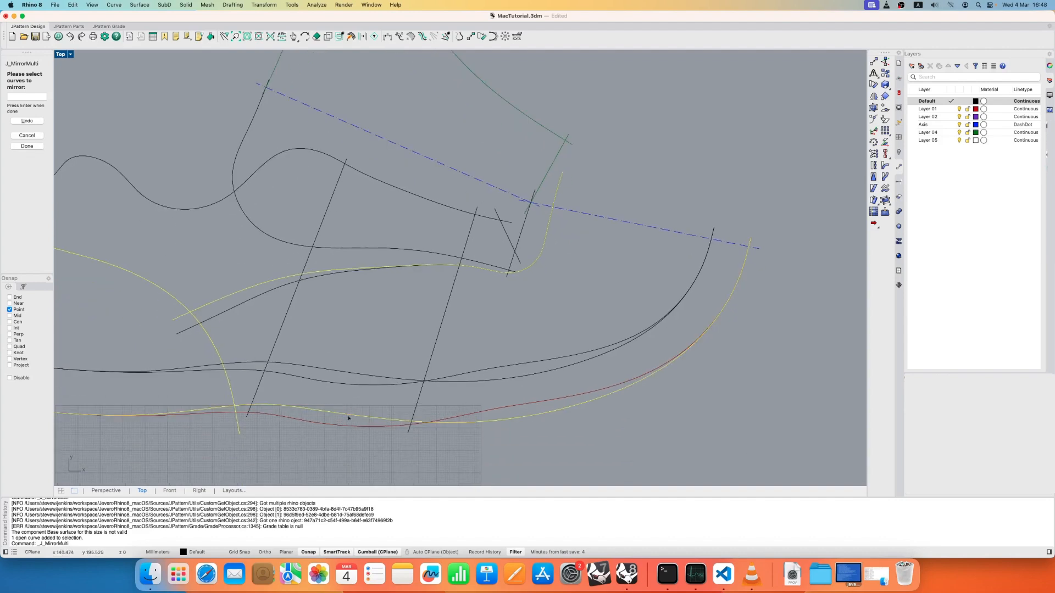
key(Return)
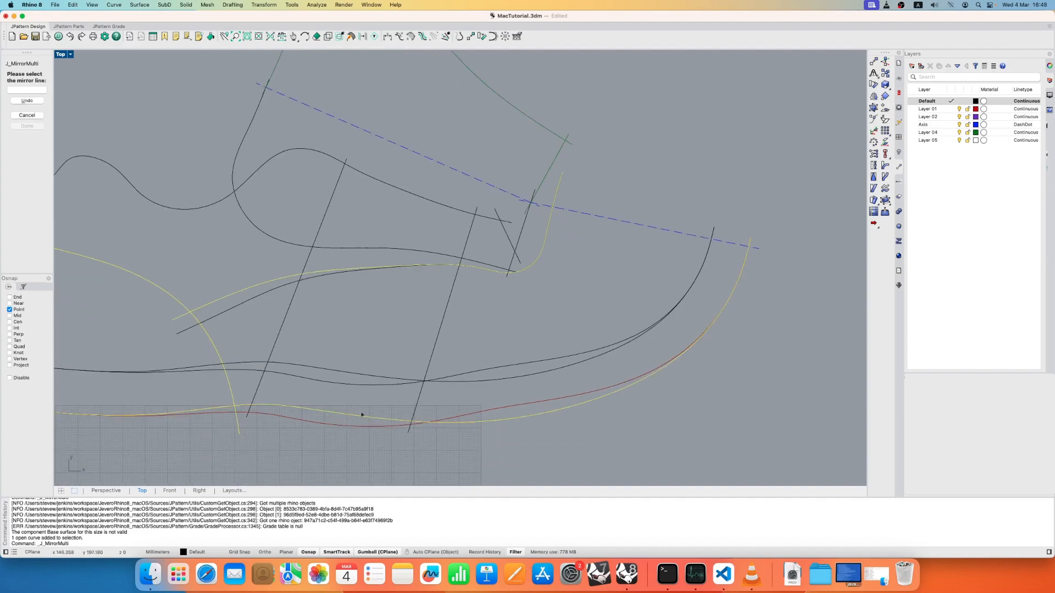
scroll(652, 179, down, 3)
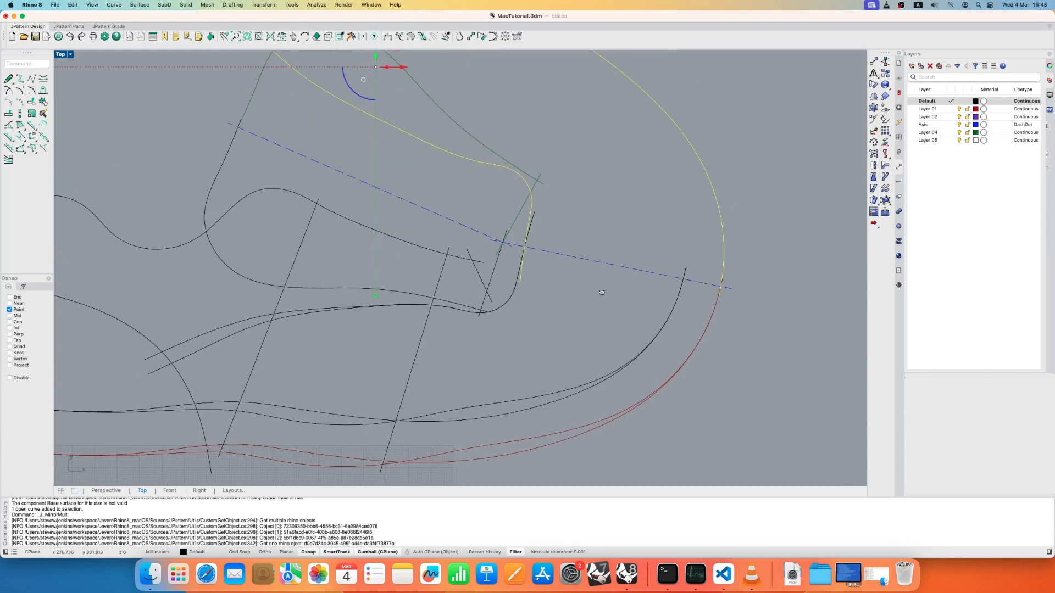
scroll(588, 241, down, 2)
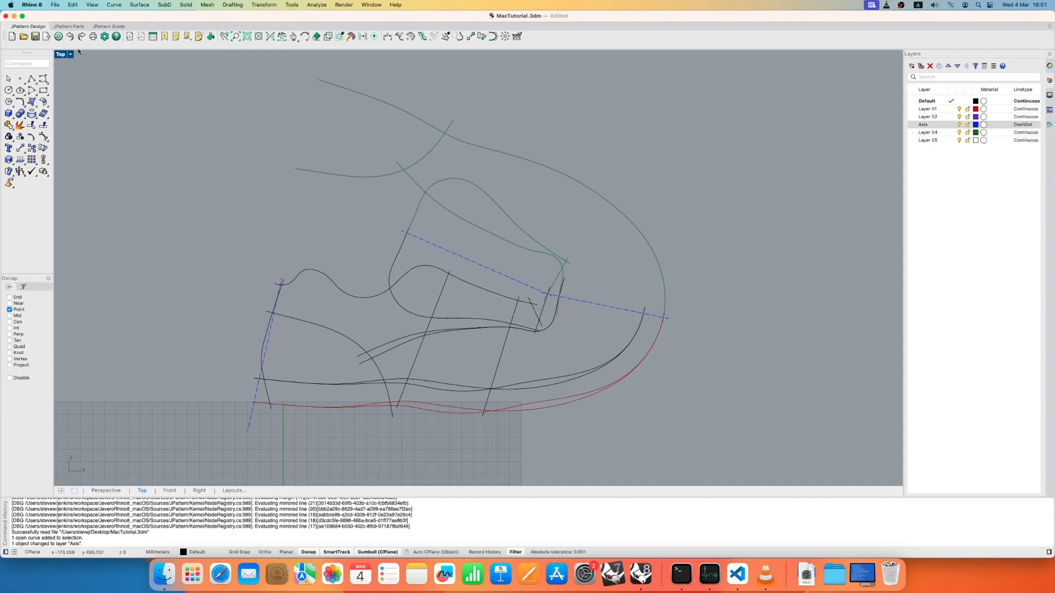
- Create a closed boundary from the tongue outline, its front edge line and their mirrored copies, without automatic notch or smooth additions
click(76, 28)
click(40, 28)
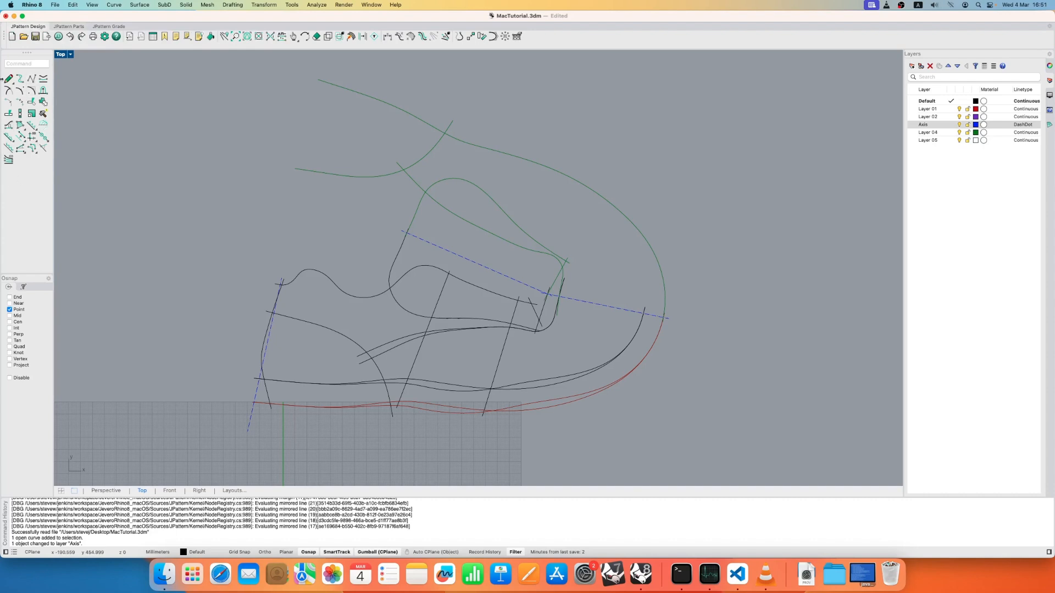
click(19, 126)
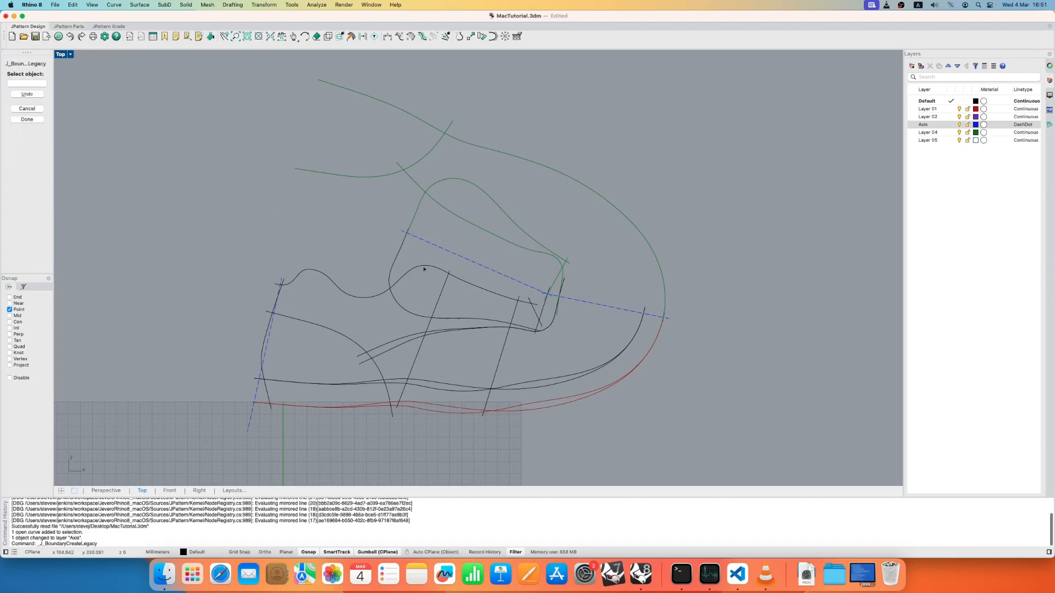
scroll(411, 299, up, 3)
click(522, 324)
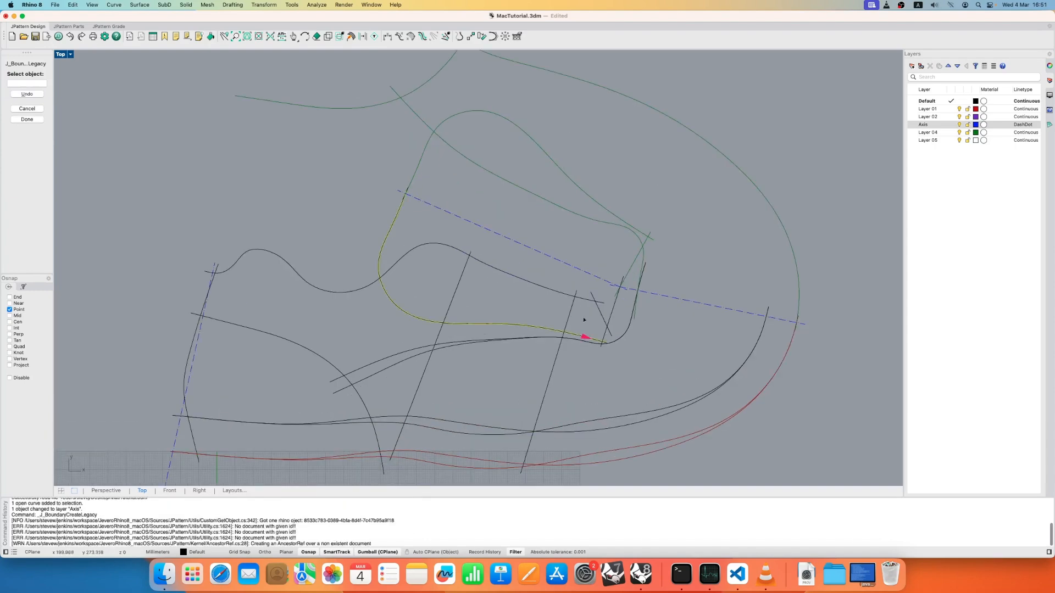
scroll(584, 320, up, 3)
click(626, 258)
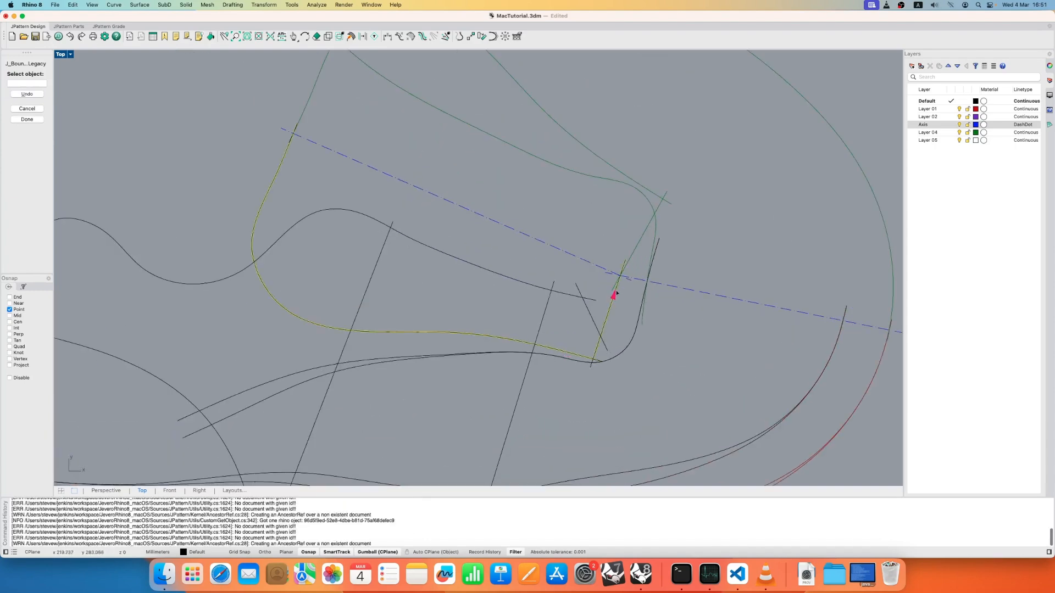
click(640, 239)
right_drag(552, 80, 528, 191)
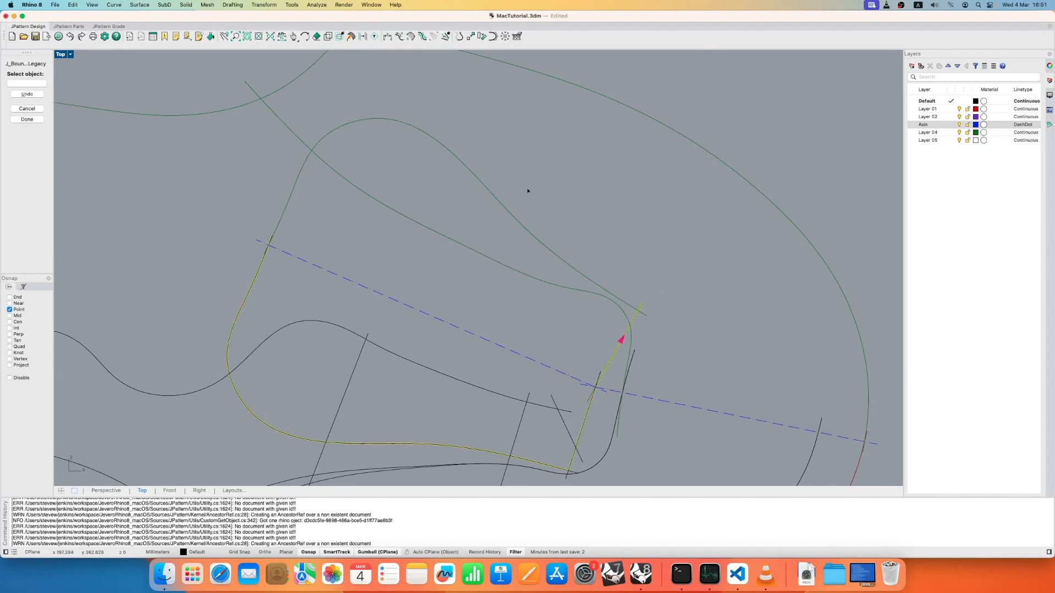
click(510, 214)
right_click(540, 172)
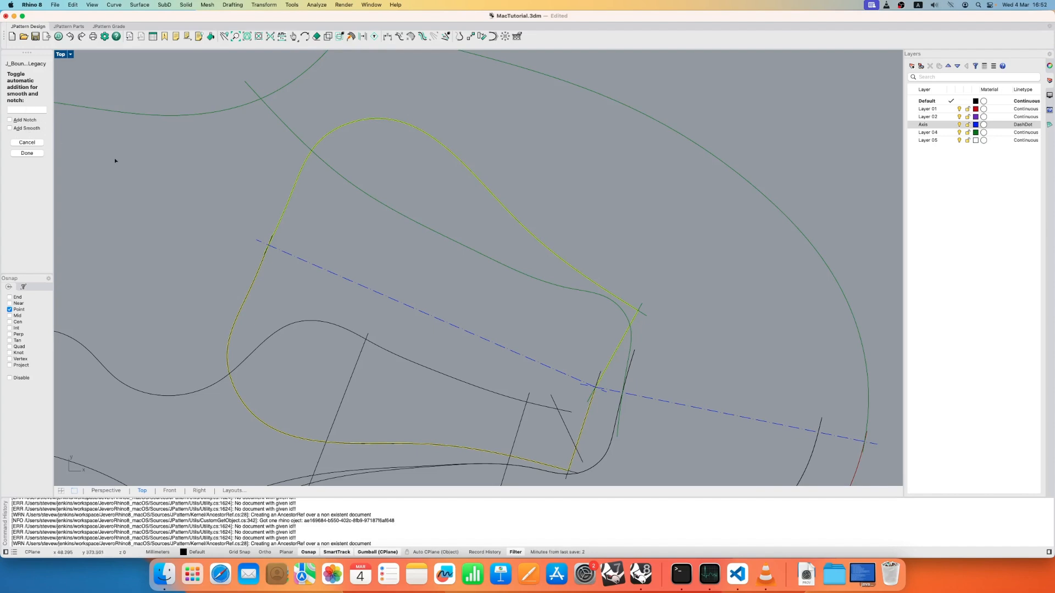
scroll(303, 245, down, 5)
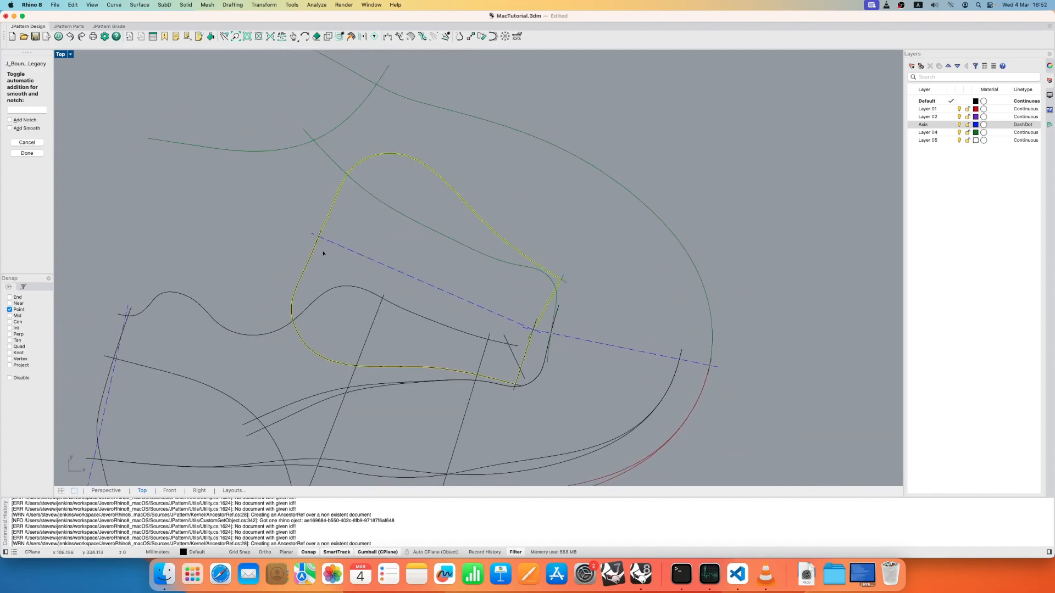
right_click(245, 234)
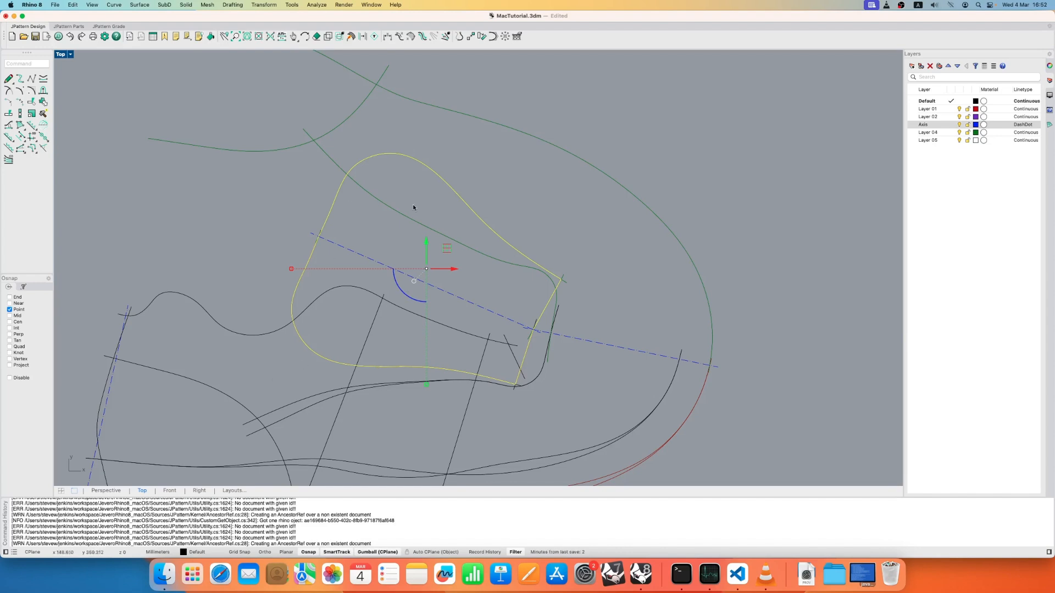
- Show the Jevero Pattern parts list and widen its display area
click(1049, 126)
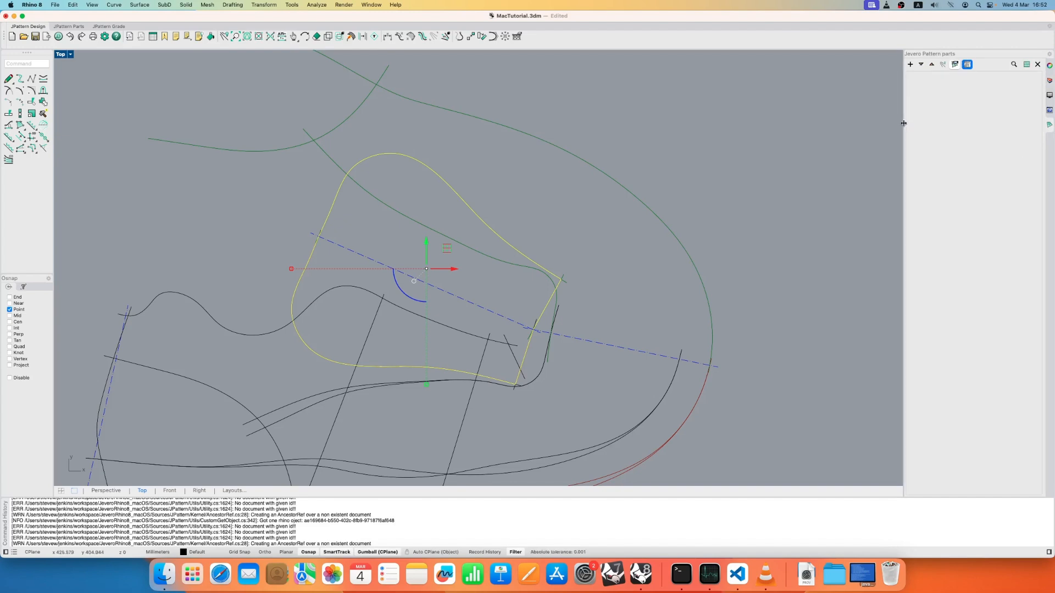
drag(904, 123, 853, 129)
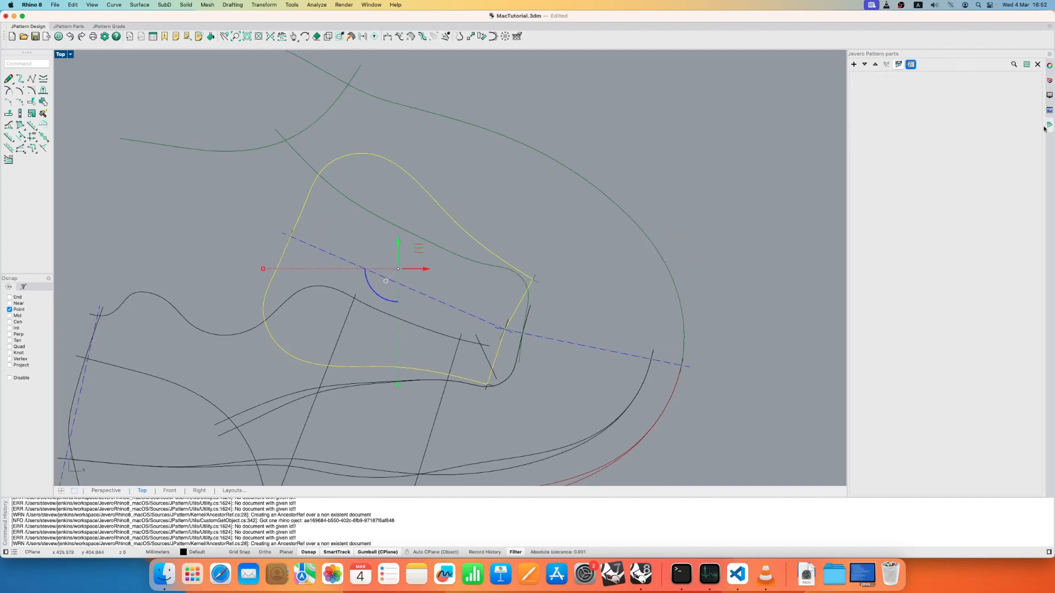
right_click(1047, 127)
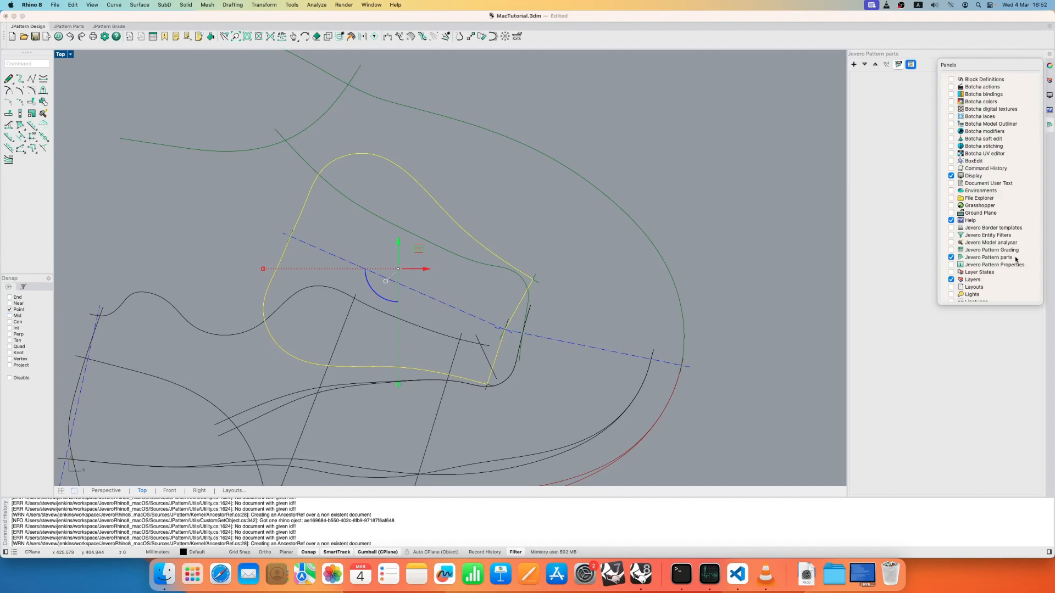
click(910, 171)
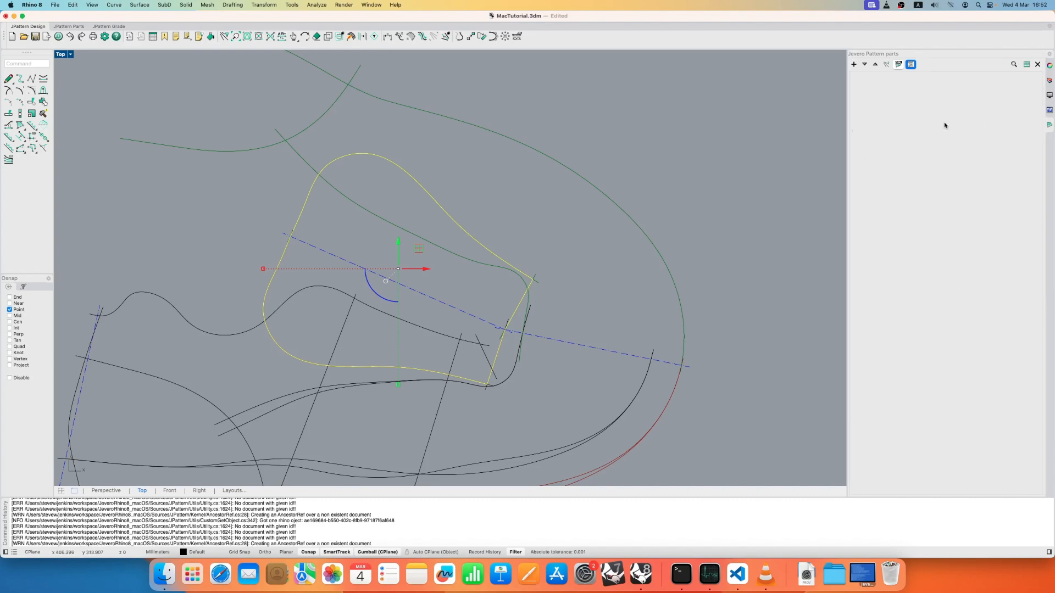
- Create a new pattern part named Tongue from the selected closed boundary, keeping the default part properties
click(855, 65)
click(854, 65)
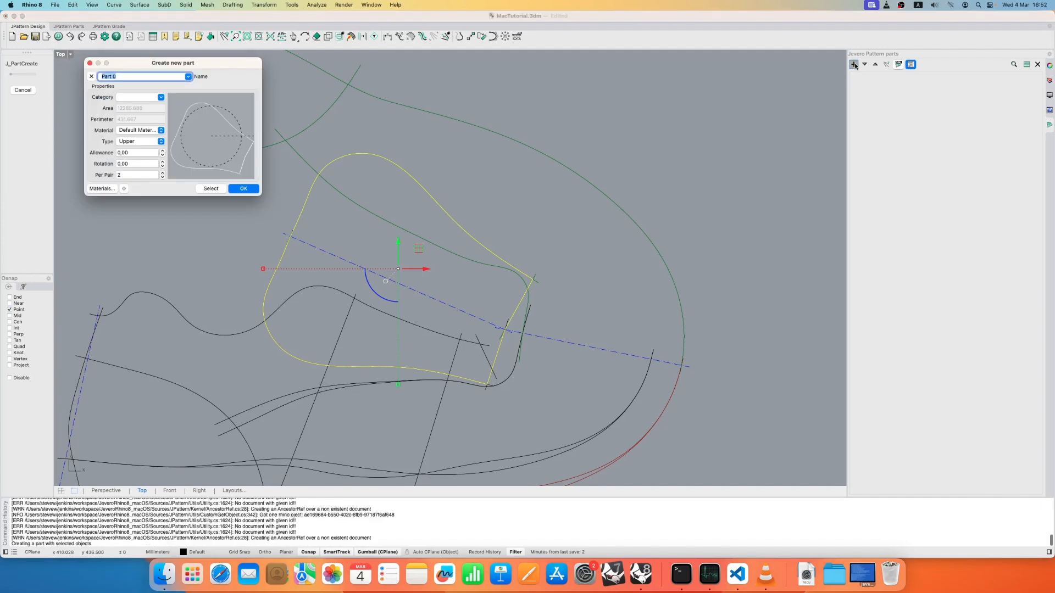
drag(212, 62, 664, 107)
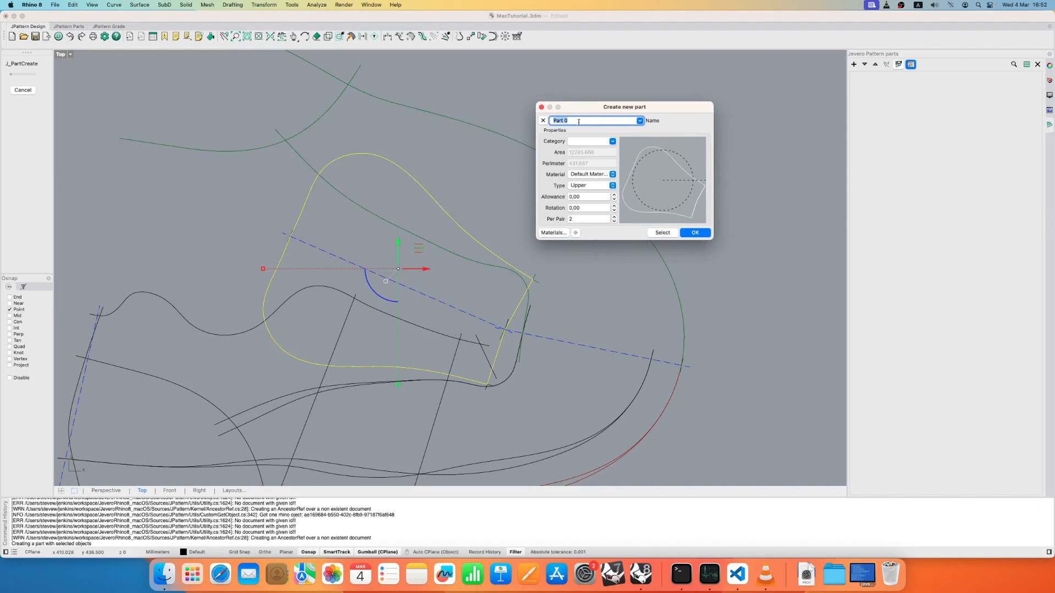
text(Tongue)
click(696, 233)
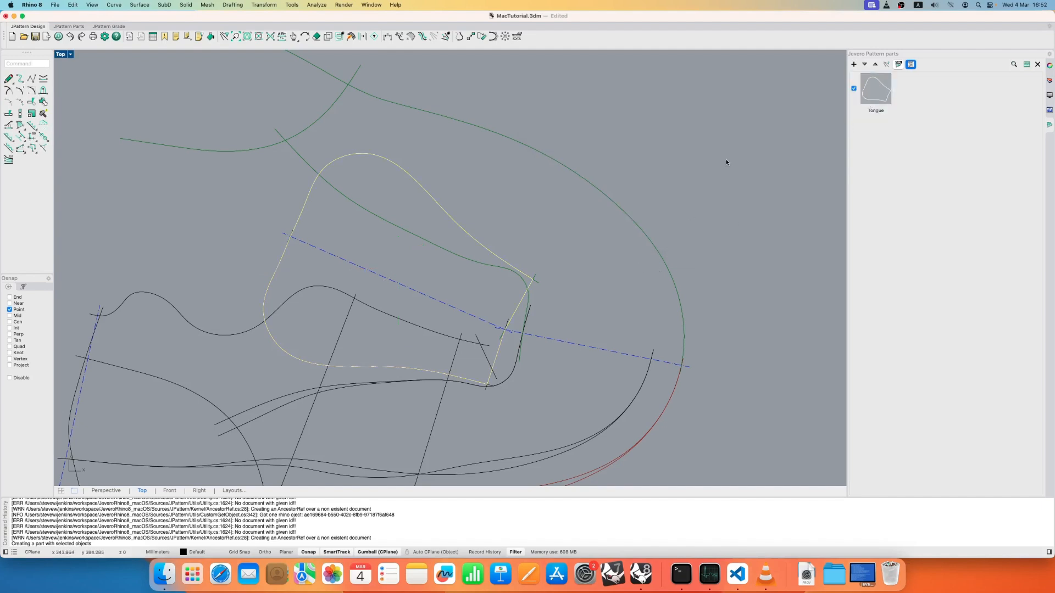
- Display the Tongue part on its own and examine its closed outline
scroll(387, 285, down, 3)
mouse_move(450, 272)
right_down()
mouse_move(461, 300)
mouse_move(491, 283)
right_up()
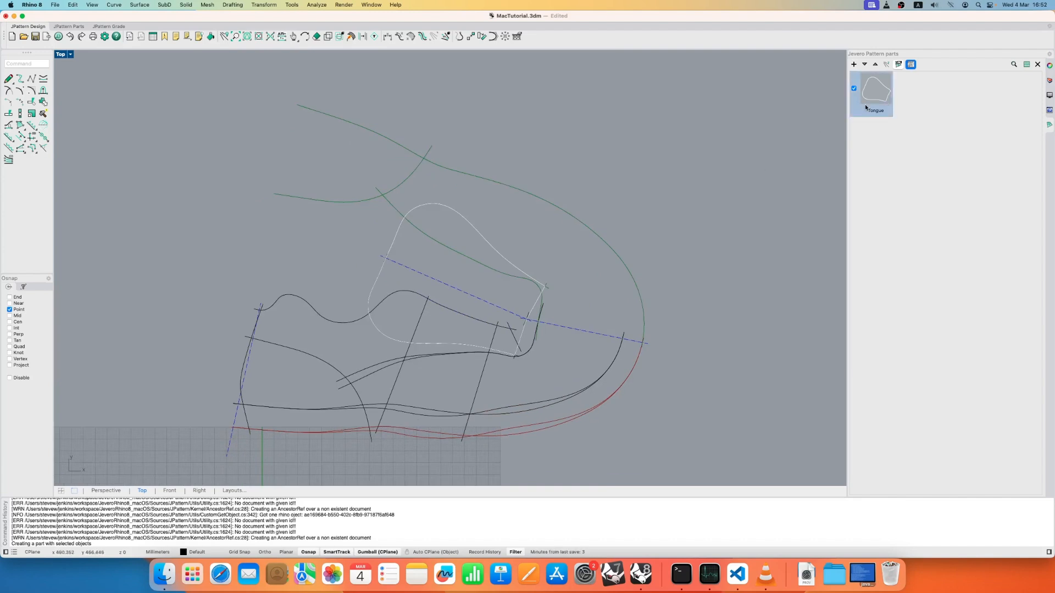
double_click(874, 91)
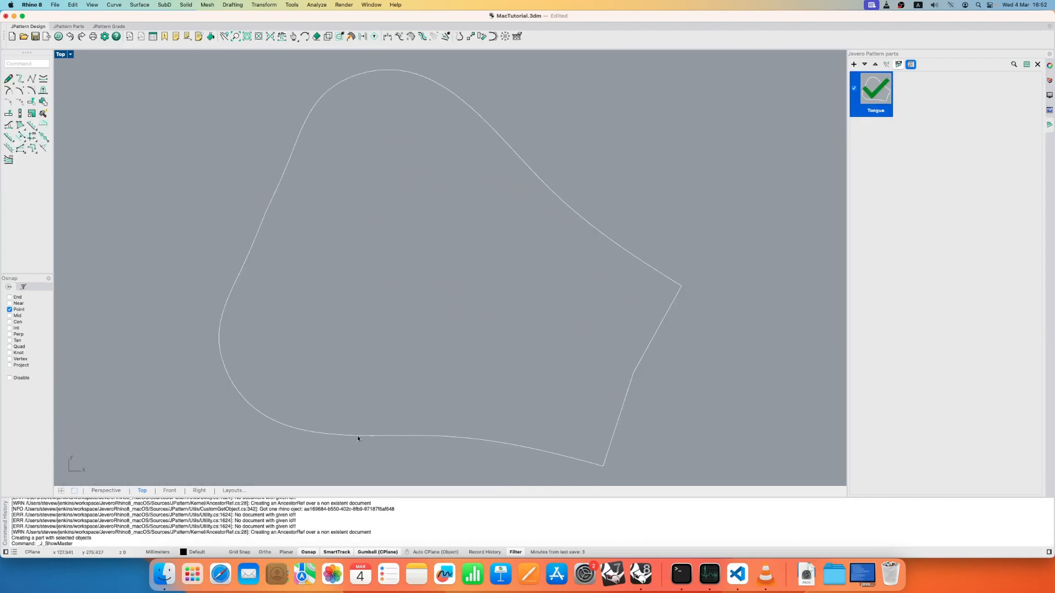
scroll(480, 220, down, 3)
right_drag(473, 226, 487, 194)
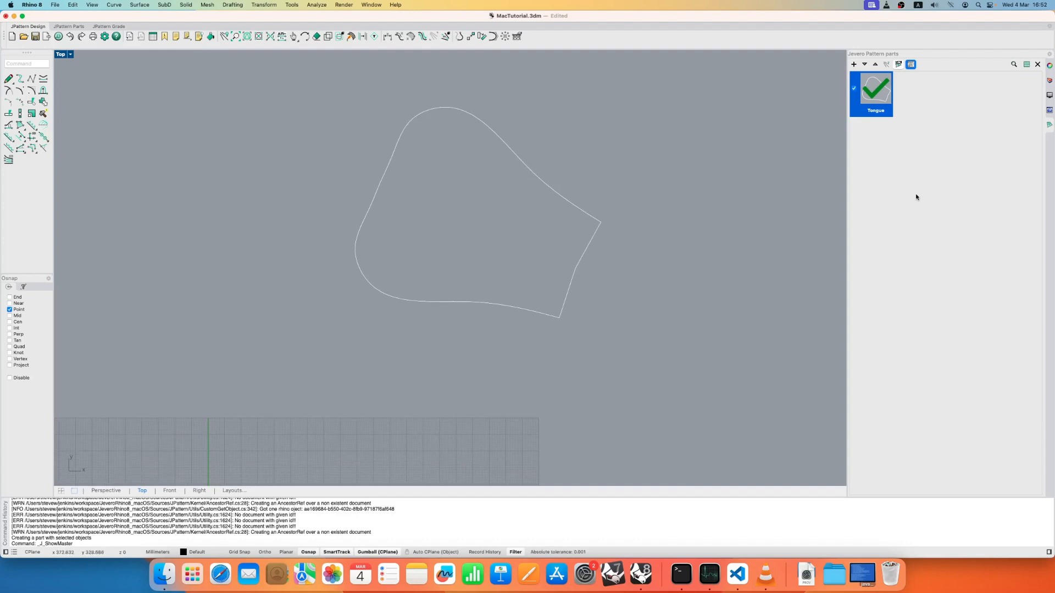
scroll(522, 197, up, 3)
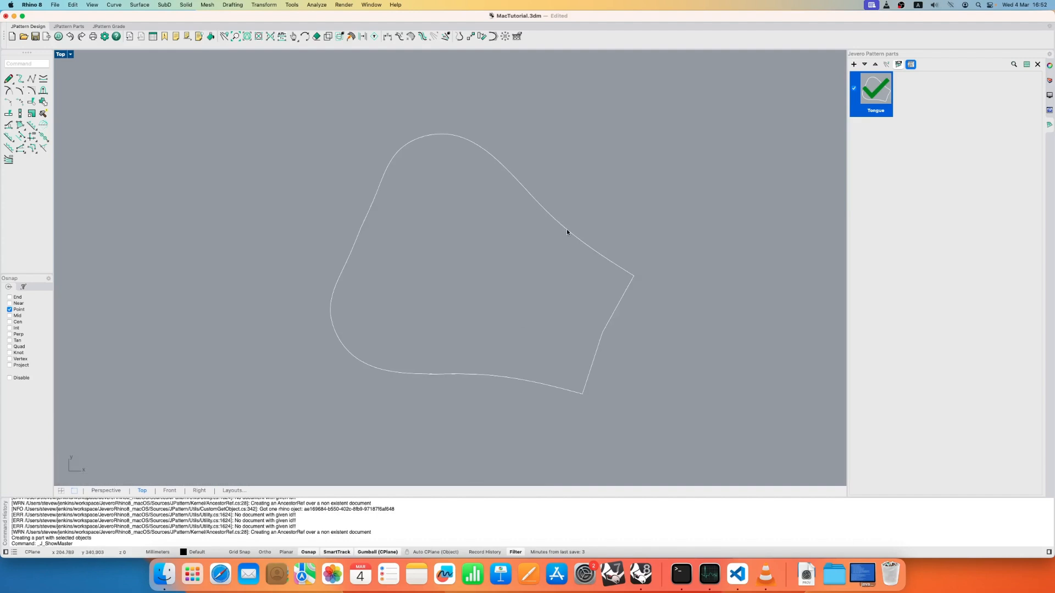
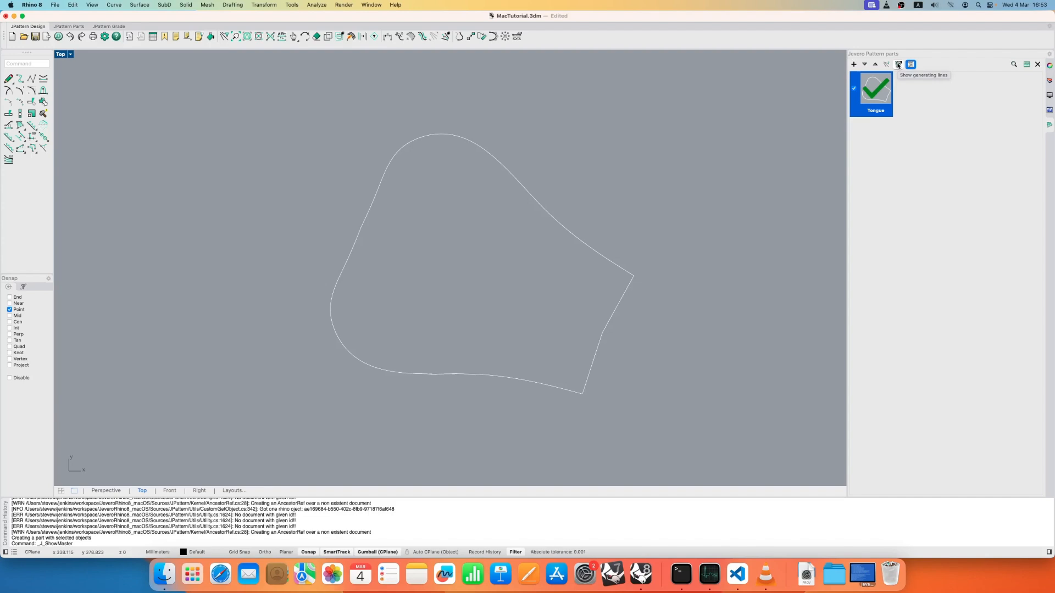
- Show the generating lines of the Tongue part and look closely at its lower front corner
click(898, 65)
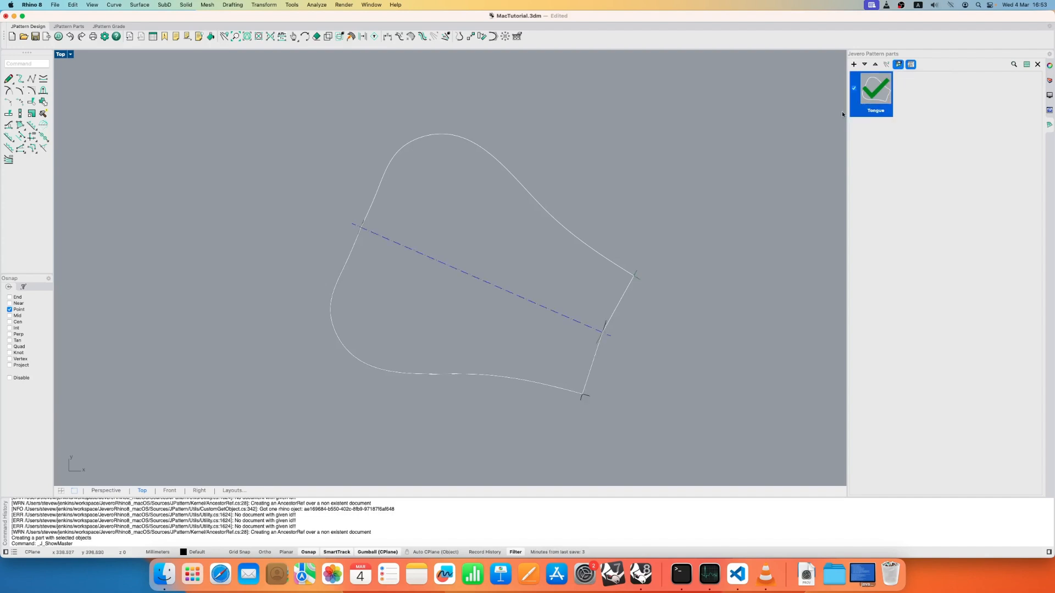
scroll(572, 400, up, 5)
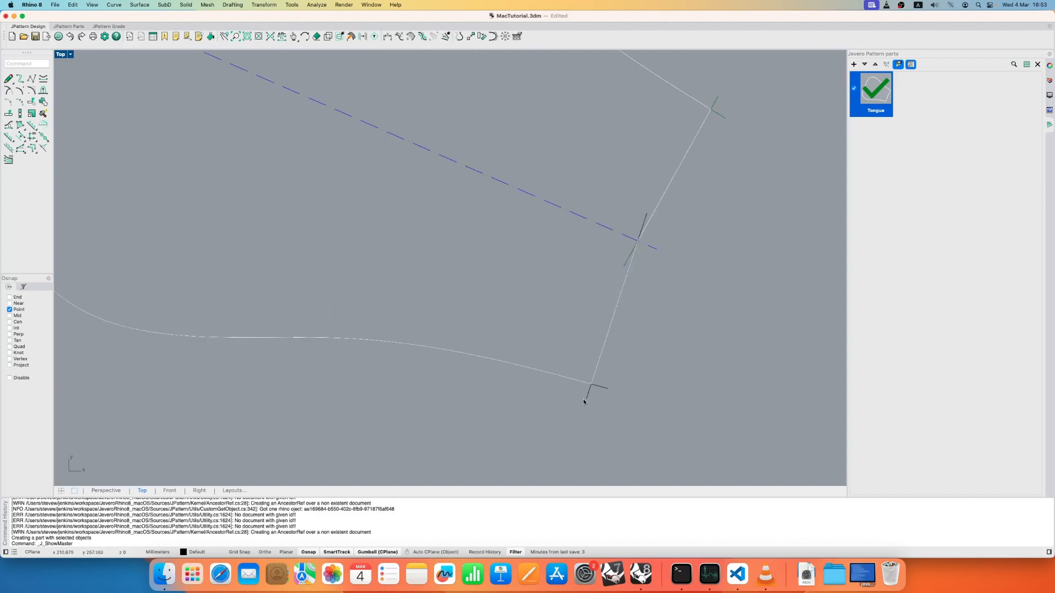
click(587, 400)
scroll(597, 401, down, 5)
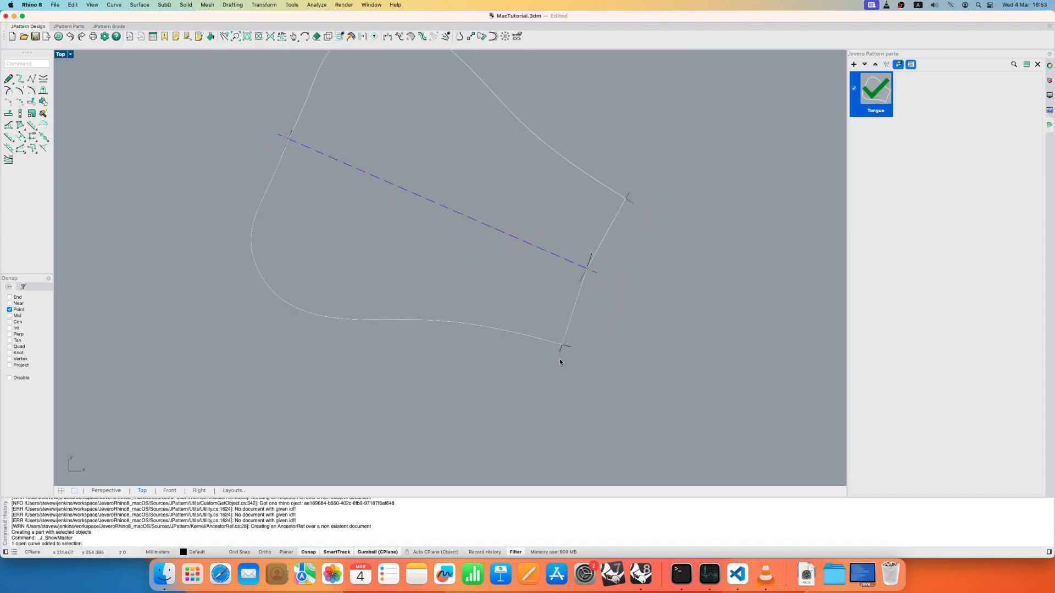
- Reshape the tongue's lower base curve by moving its lower rear control point slightly inward, and finish the curve edit
click(568, 347)
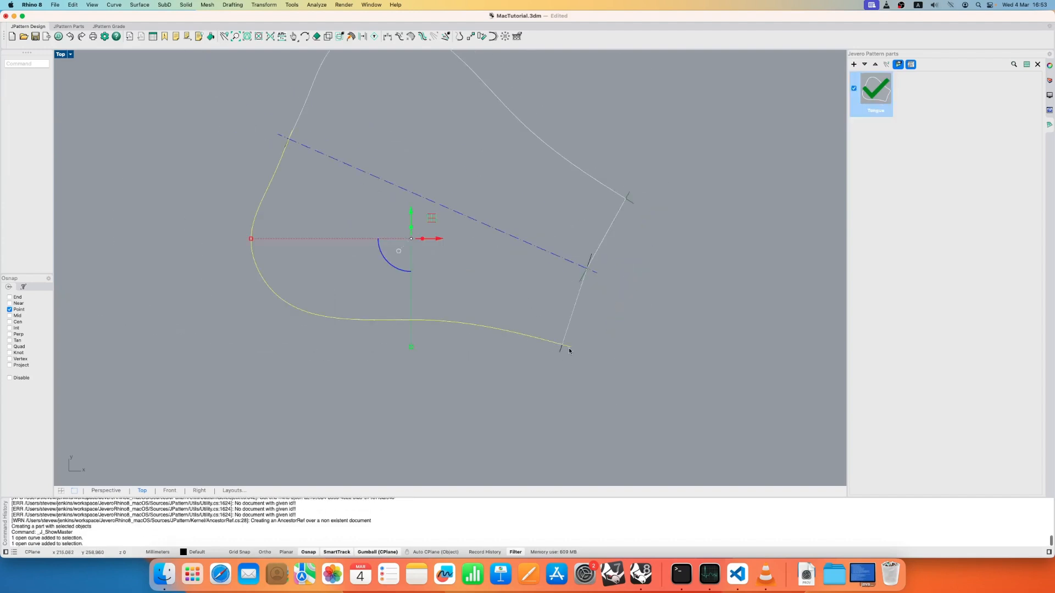
double_click(285, 302)
drag(205, 299, 305, 378)
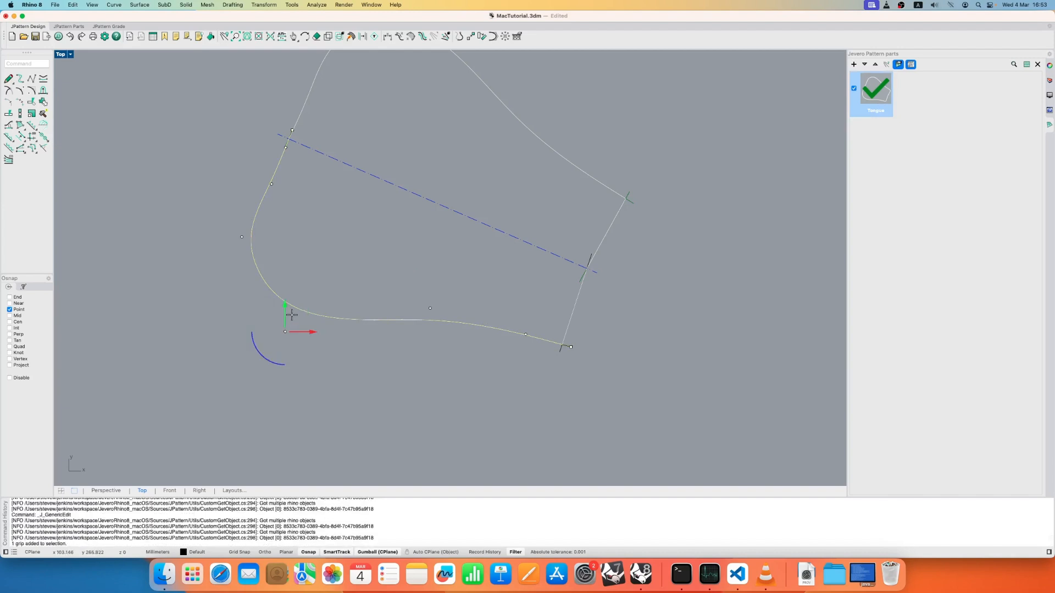
drag(285, 332, 294, 311)
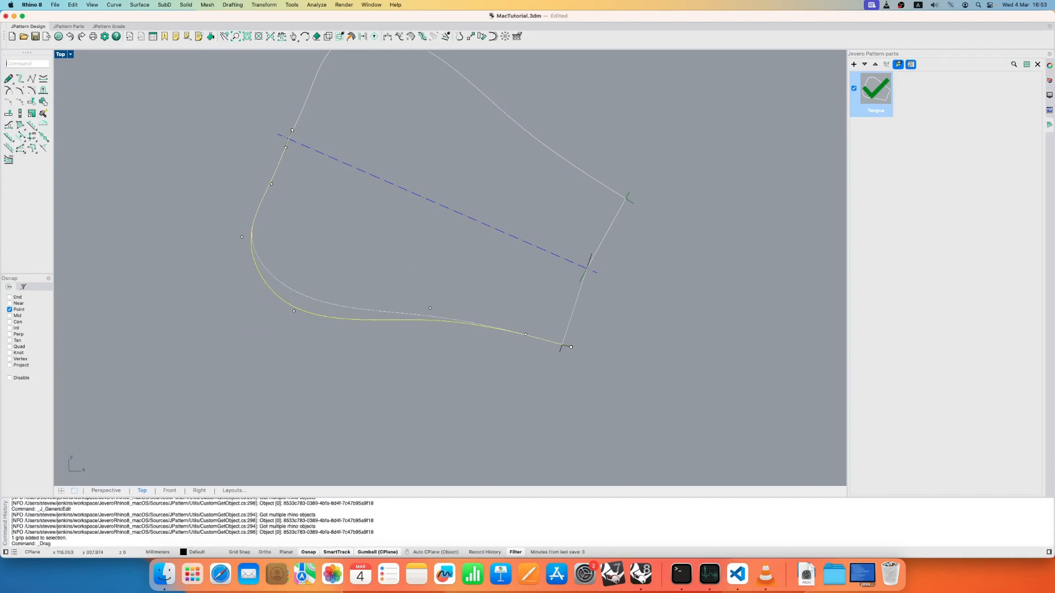
right_click(348, 243)
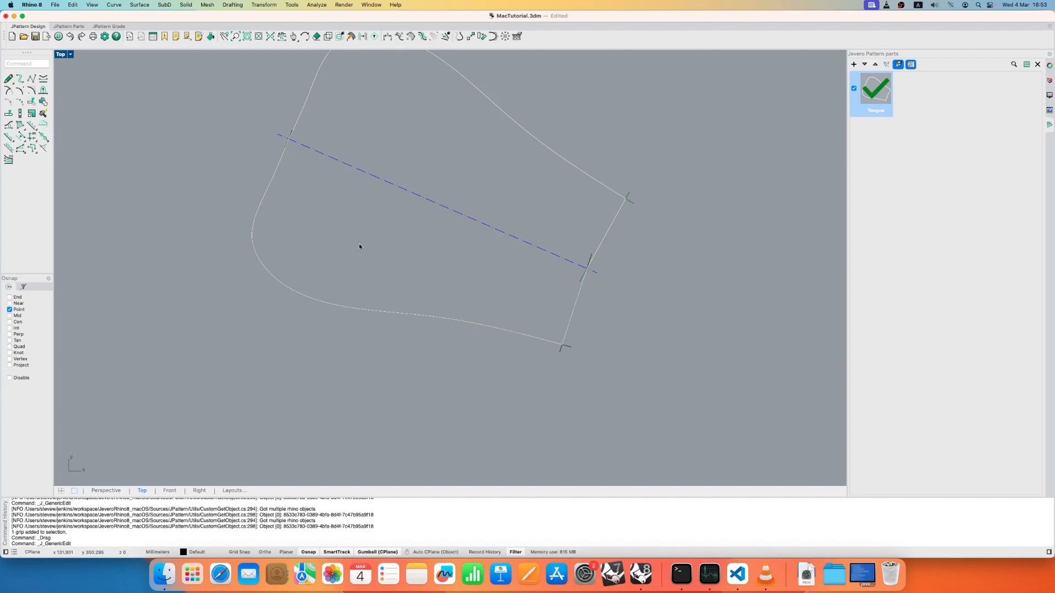
scroll(358, 243, down, 4)
right_drag(379, 267, 385, 328)
- End the isolated display of the Tongue part and bring back the whole pattern and the scanned picture
click(886, 65)
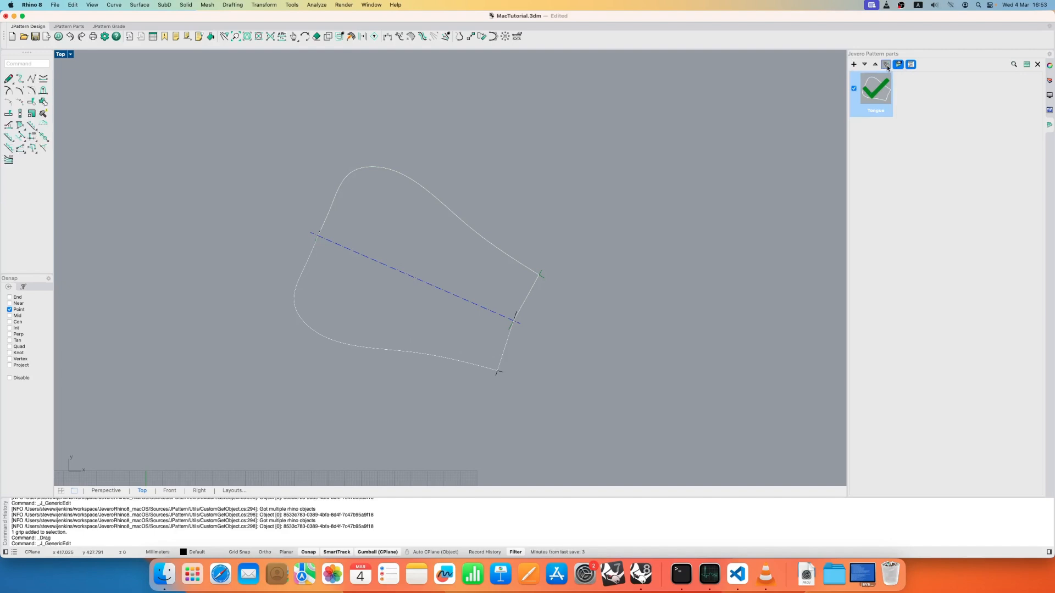
click(899, 66)
click(886, 66)
scroll(524, 177, down, 6)
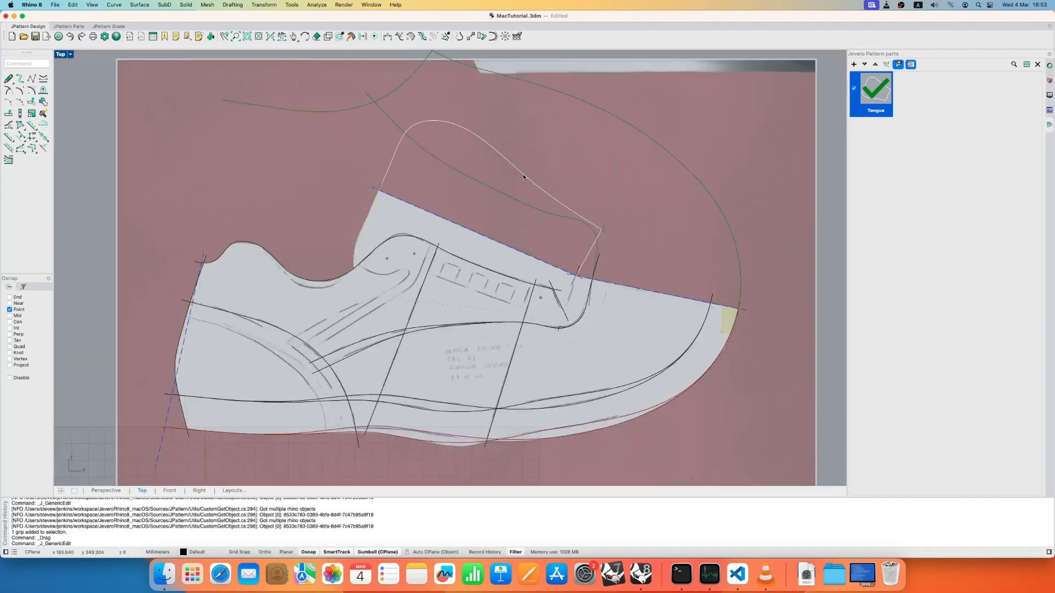
- Hide the scanned shoe picture and clear the selection of the Tongue part and curves
scroll(523, 177, down, 5)
click(568, 187)
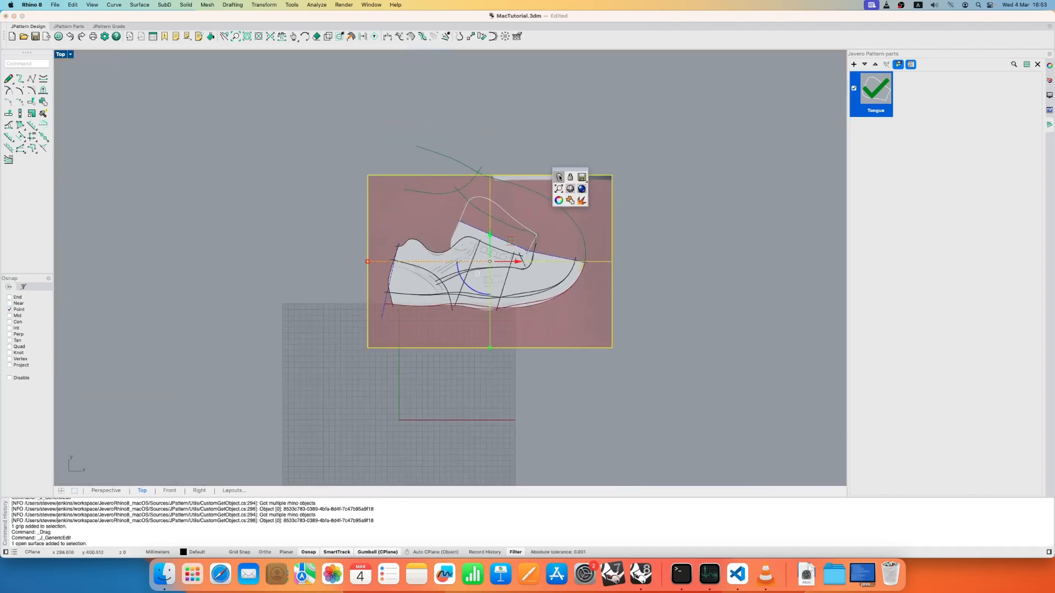
click(558, 177)
scroll(604, 195, up, 3)
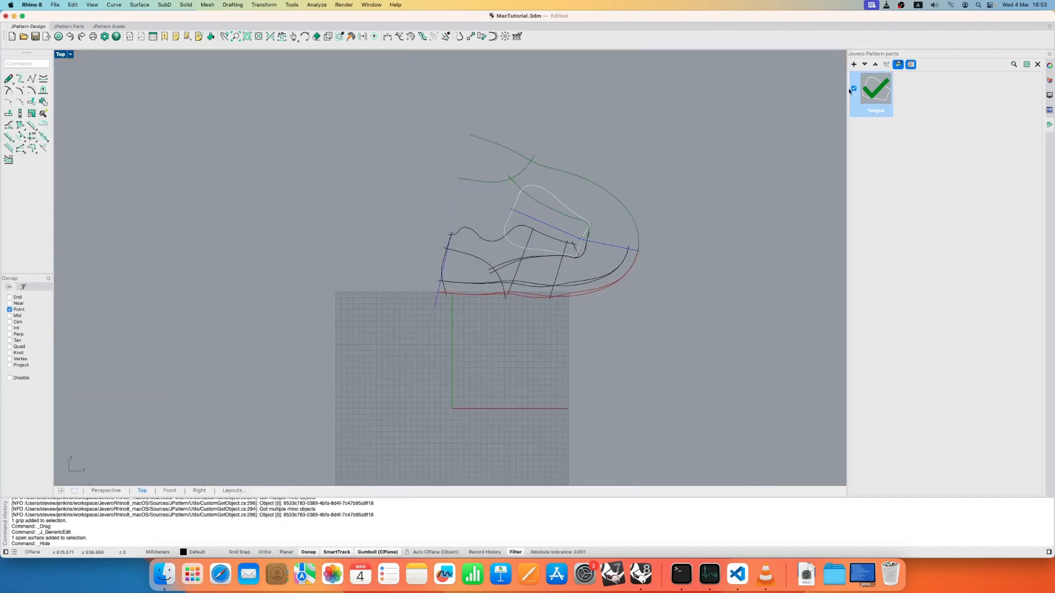
click(886, 88)
click(902, 106)
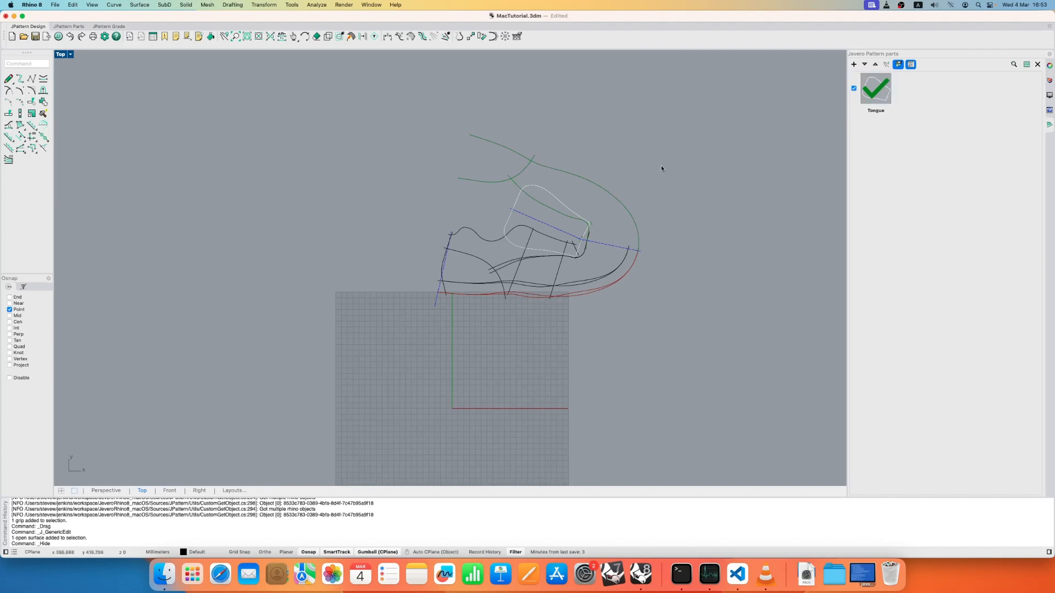
click(573, 175)
click(564, 137)
scroll(550, 165, up, 3)
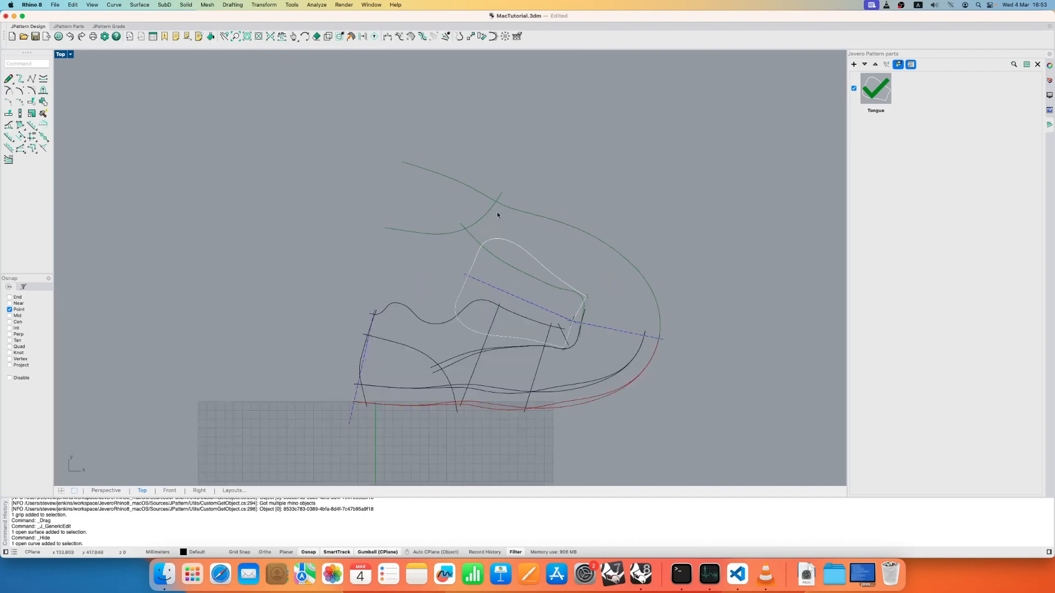
scroll(580, 279, up, 3)
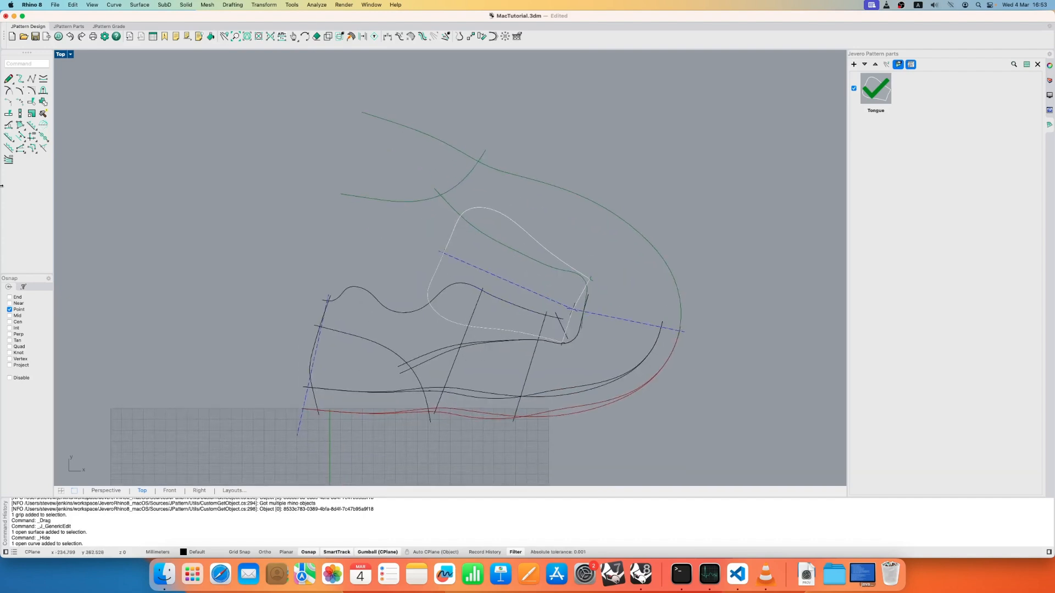
- Create a sequential boundary from the vamp throat line, rear side curve, lower lasting edge and their mirrored copies, without automatic notch or smooth additions
click(20, 125)
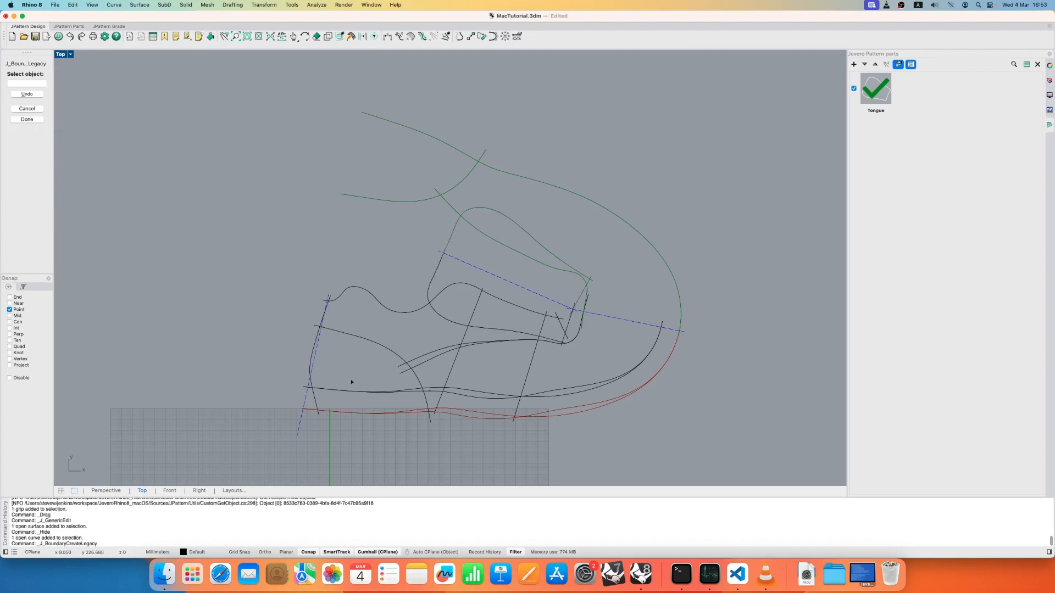
click(433, 359)
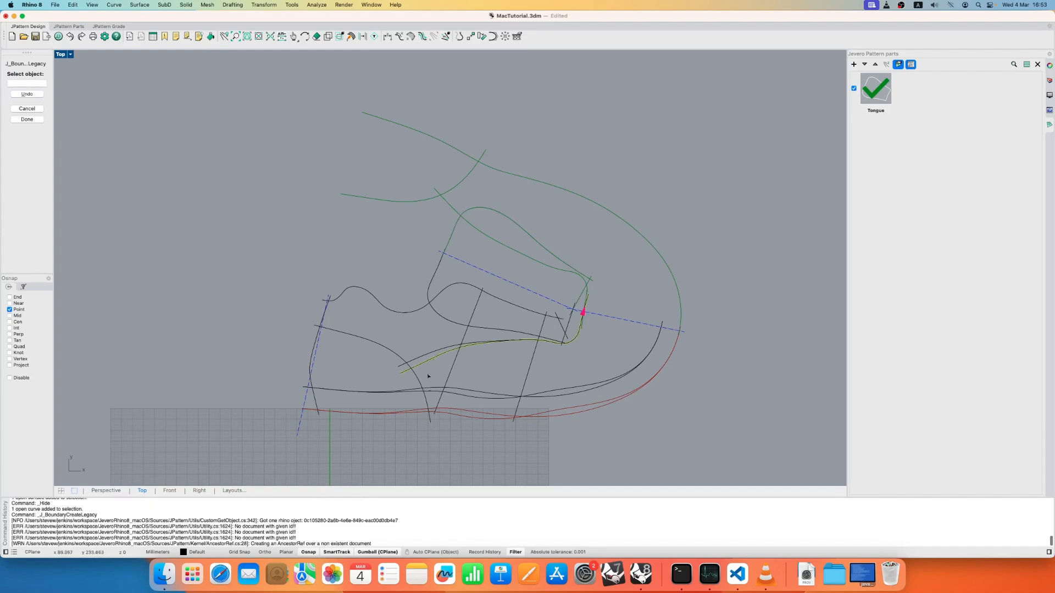
click(425, 393)
scroll(455, 416, up, 3)
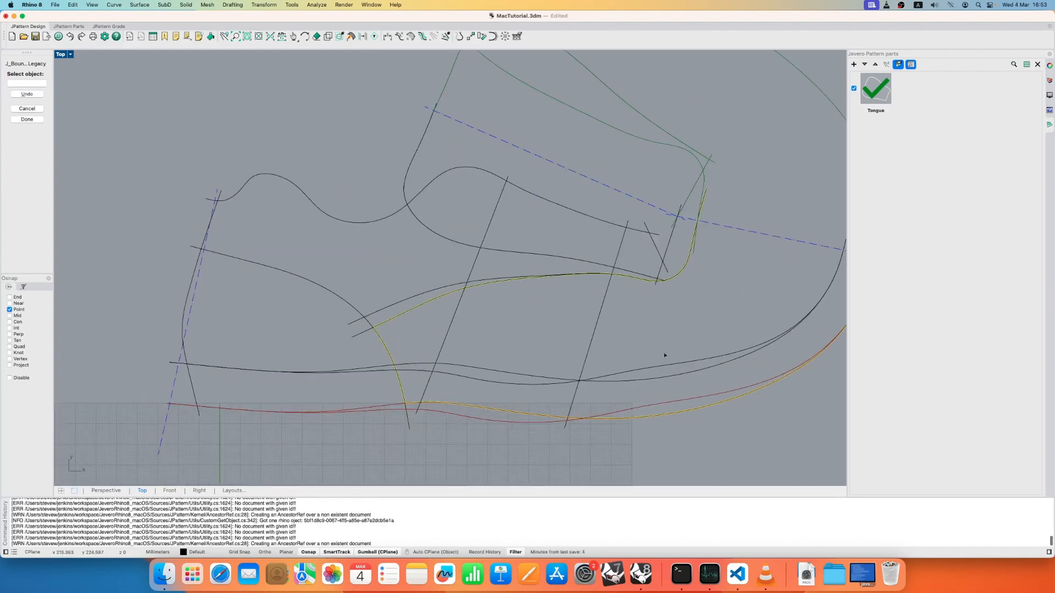
scroll(667, 360, right, 5)
scroll(667, 360, up, 2)
click(677, 225)
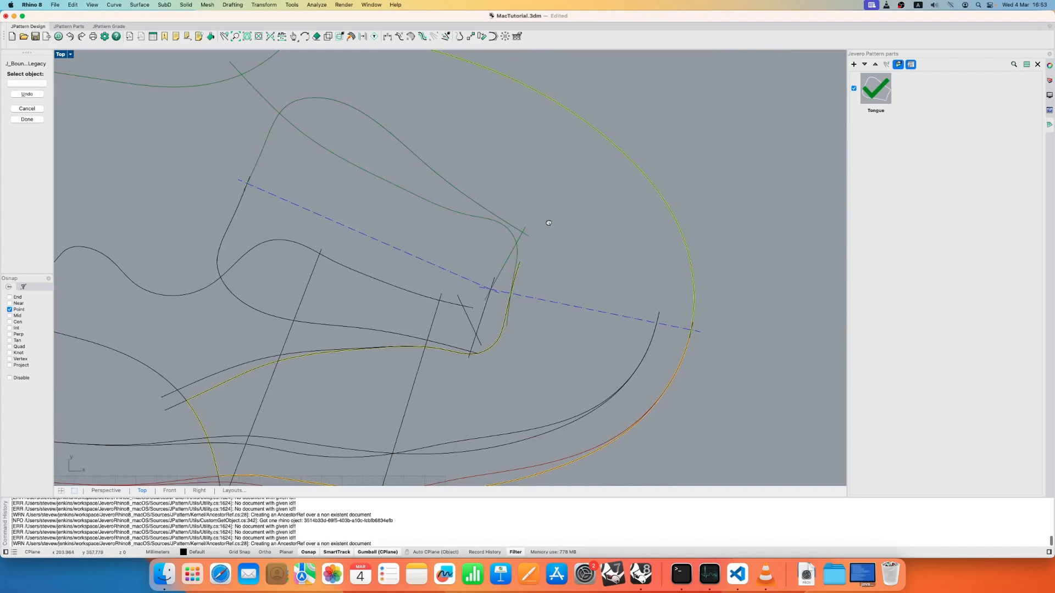
scroll(548, 219, left, 5)
scroll(548, 219, up, 4)
click(423, 147)
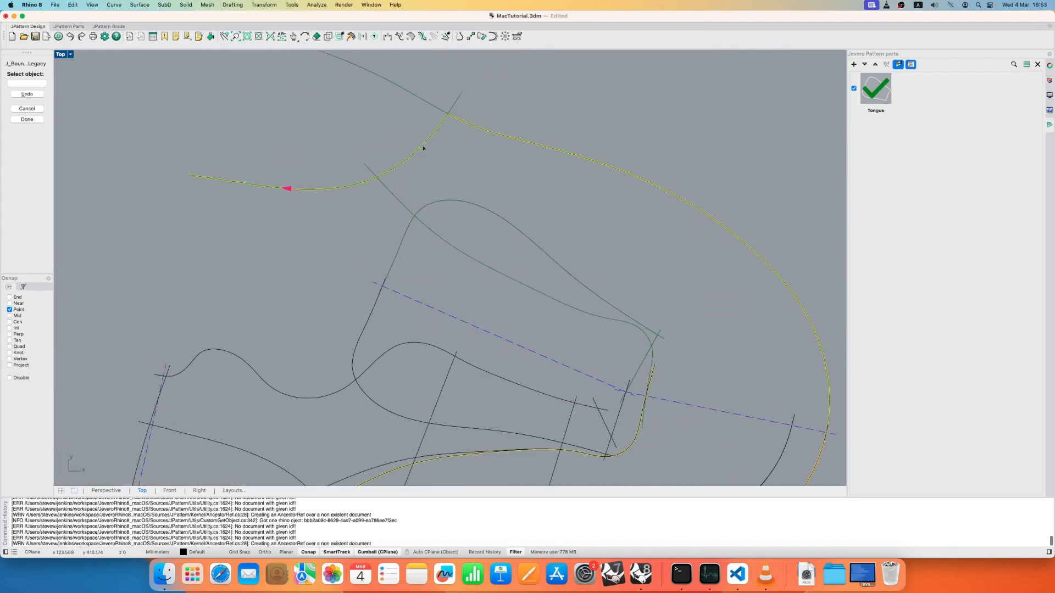
click(394, 198)
right_drag(551, 323, 595, 225)
key(Return)
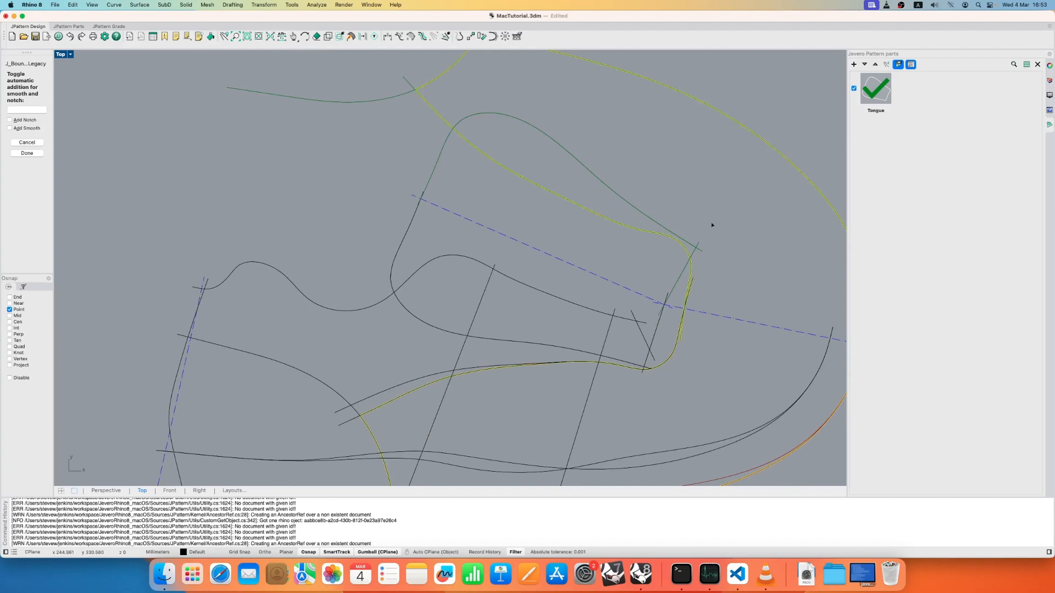
key(Return)
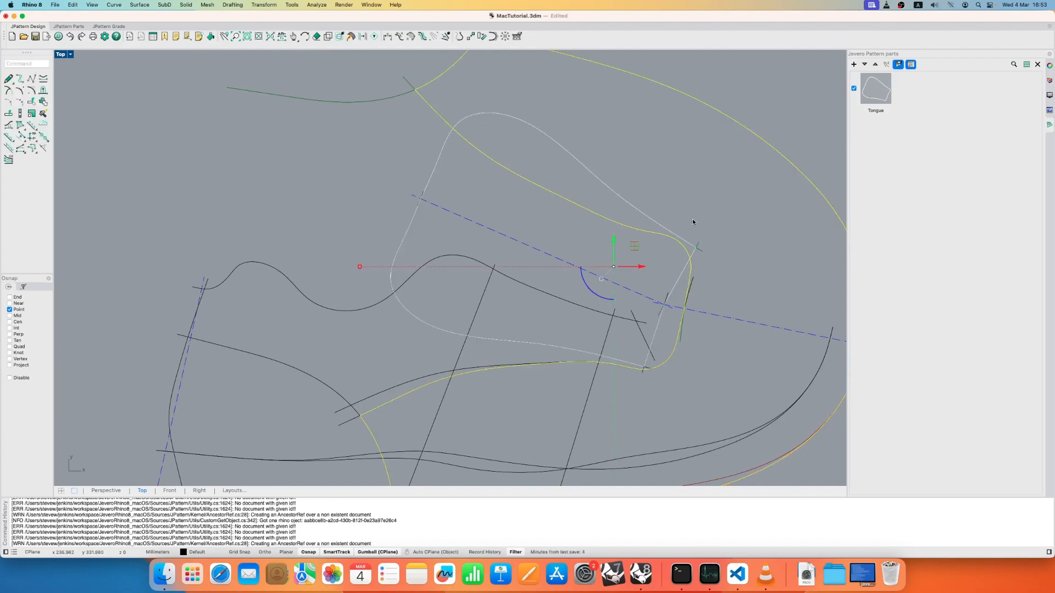
- Create a new pattern part named Vamp from the selected boundary, keeping the default part properties
click(854, 64)
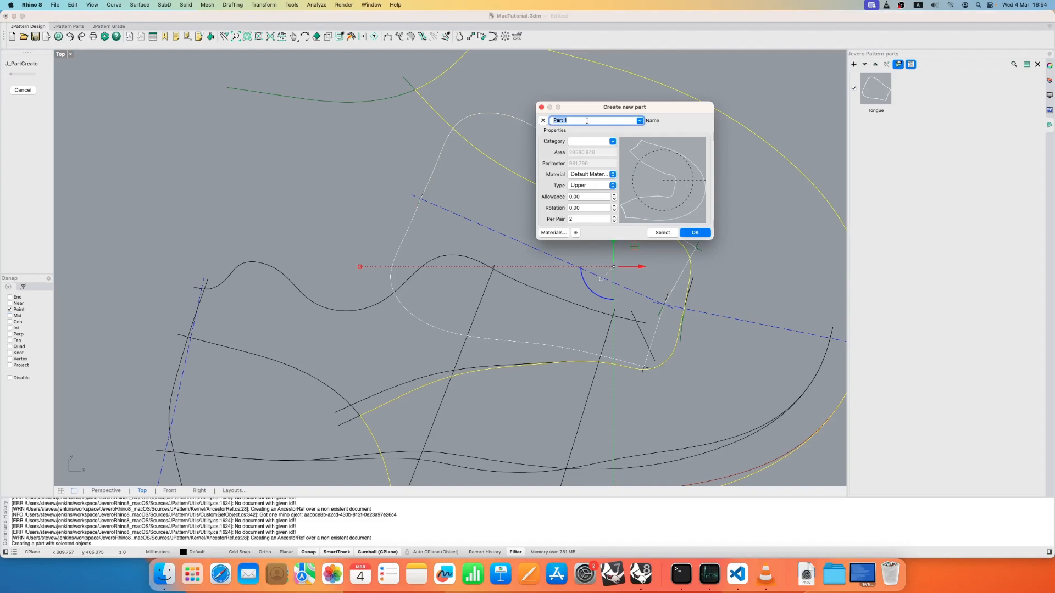
text(Vamp)
click(698, 233)
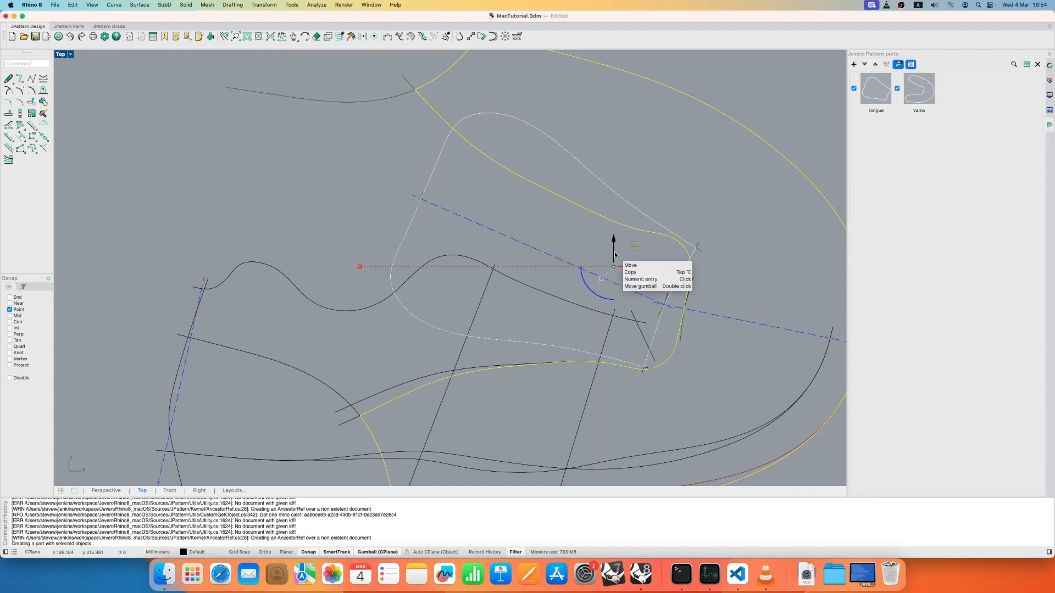
click(562, 127)
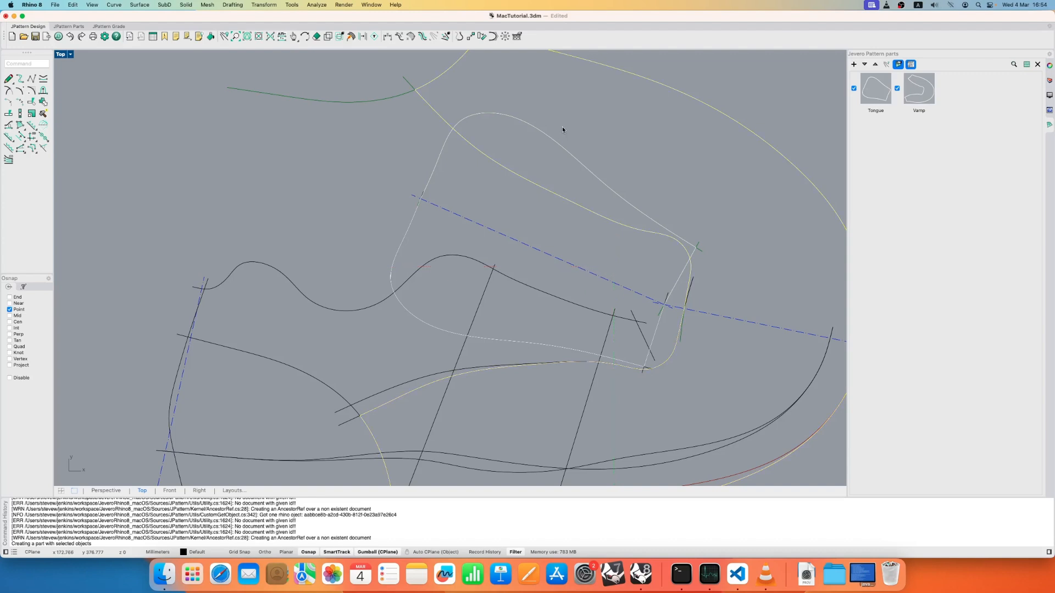
- Hide the Tongue and Vamp parts and turn off the display of their generating lines
scroll(644, 306, down, 8)
right_drag(629, 299, 654, 265)
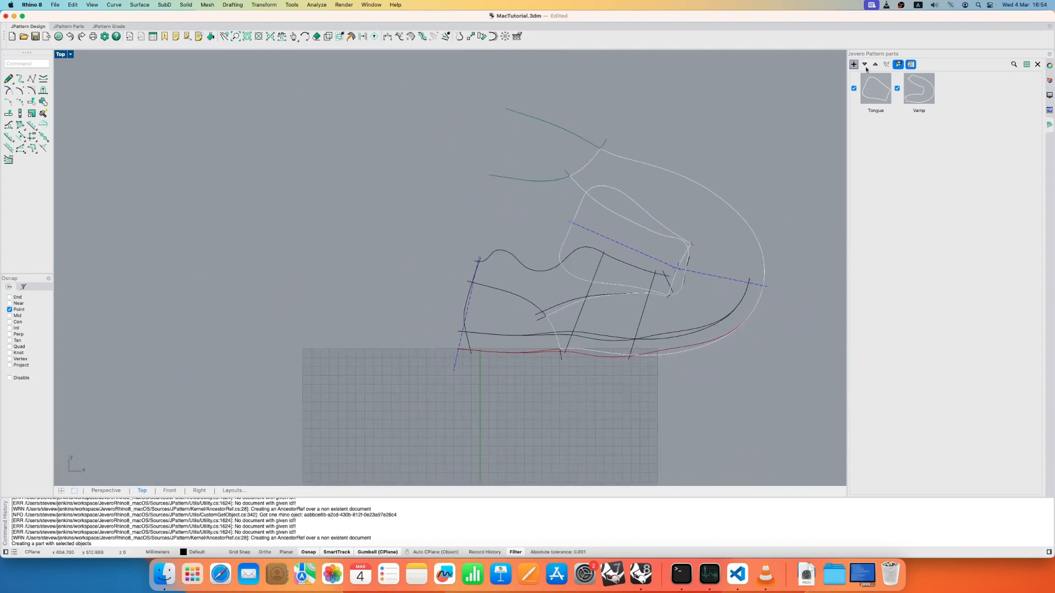
click(854, 87)
click(897, 90)
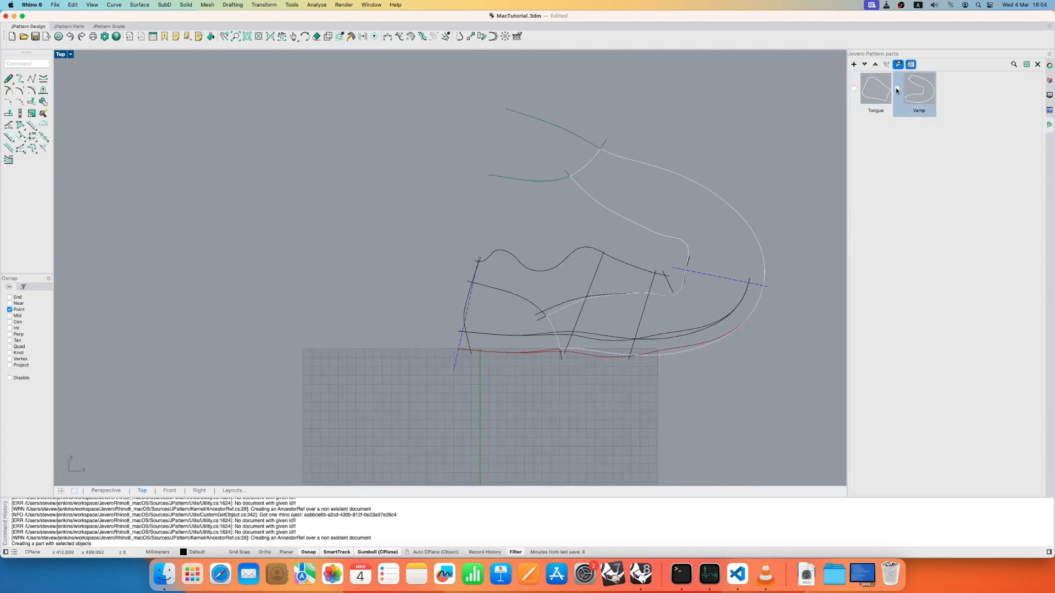
click(897, 89)
right_drag(507, 263, 578, 294)
scroll(578, 294, up, 4)
click(897, 64)
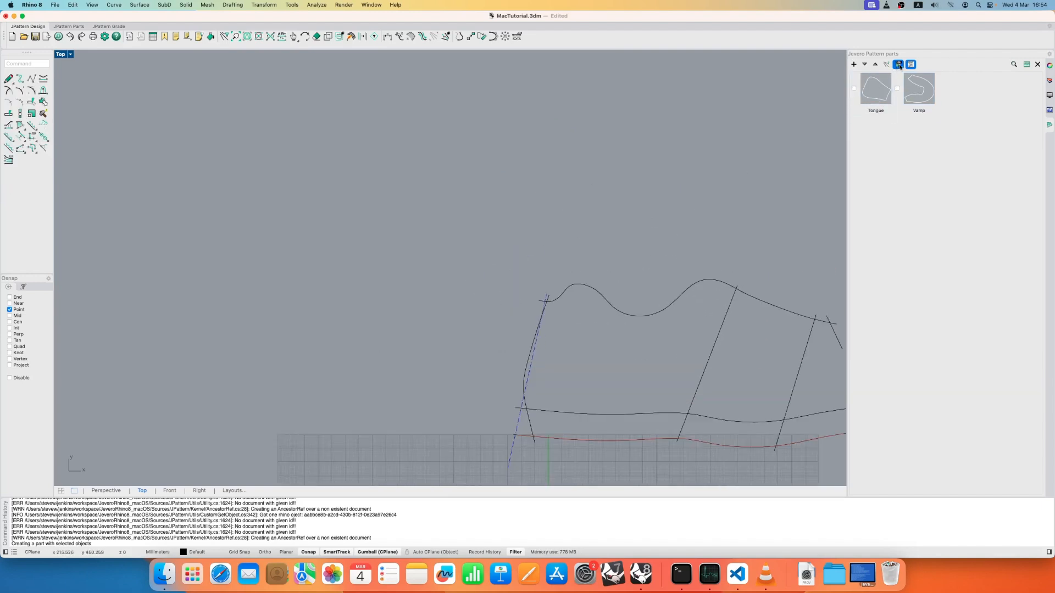
right_drag(608, 254, 591, 202)
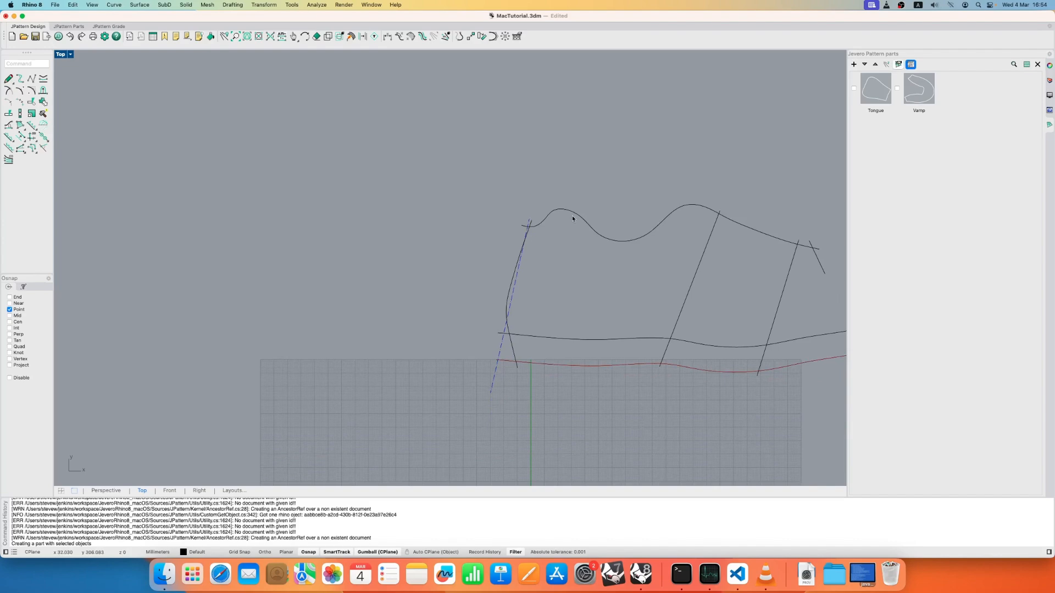
- Unhide only the curved heel counter line and the lower lasting edge curve from the hidden objects
middle_click(573, 218)
click(563, 207)
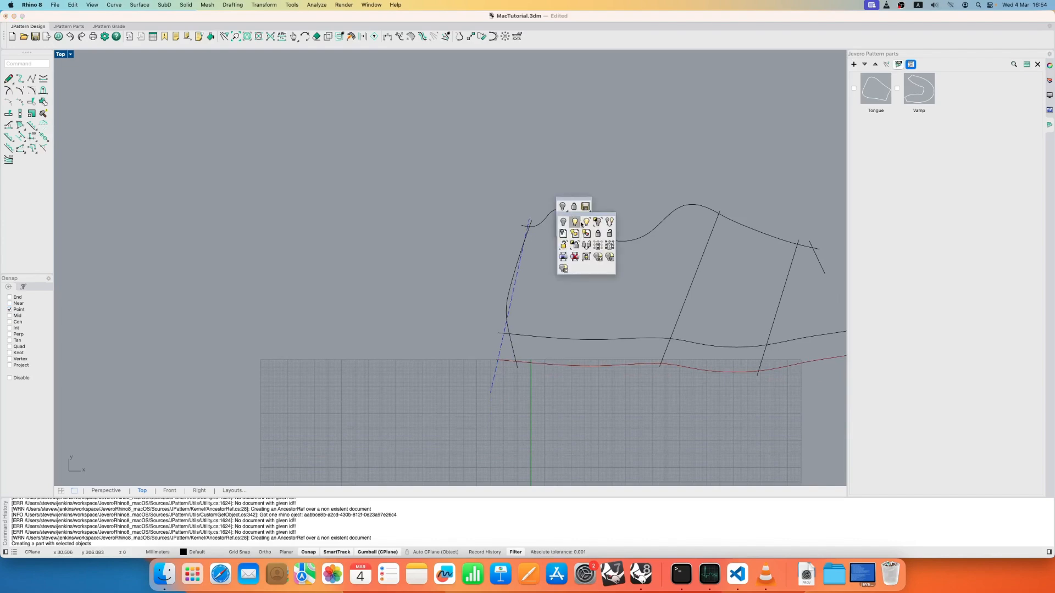
click(582, 224)
scroll(596, 278, up, 3)
click(596, 278)
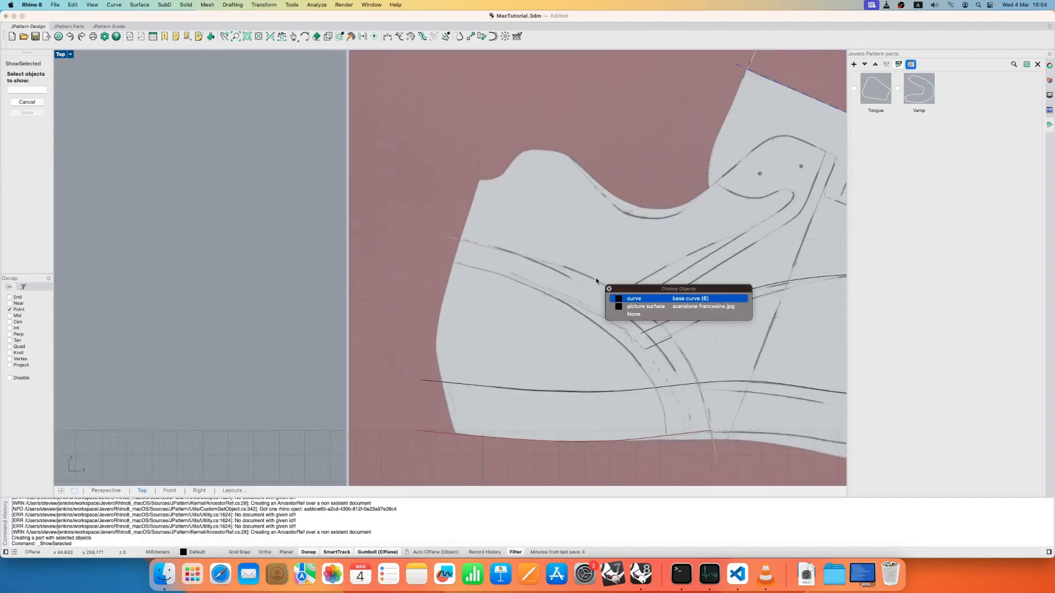
click(630, 302)
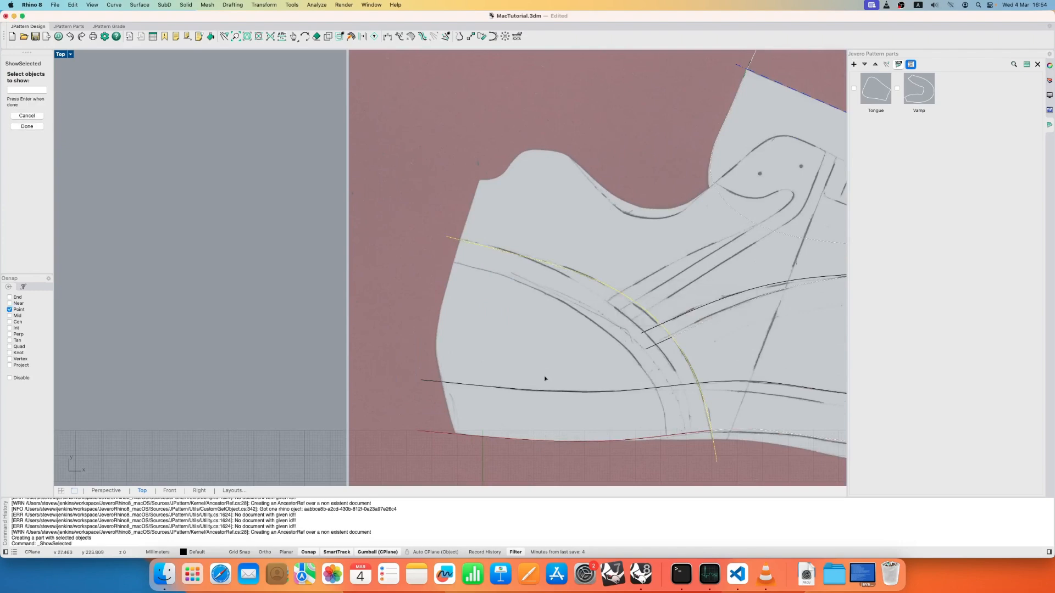
click(664, 439)
click(720, 460)
key(Return)
right_drag(545, 334, 439, 283)
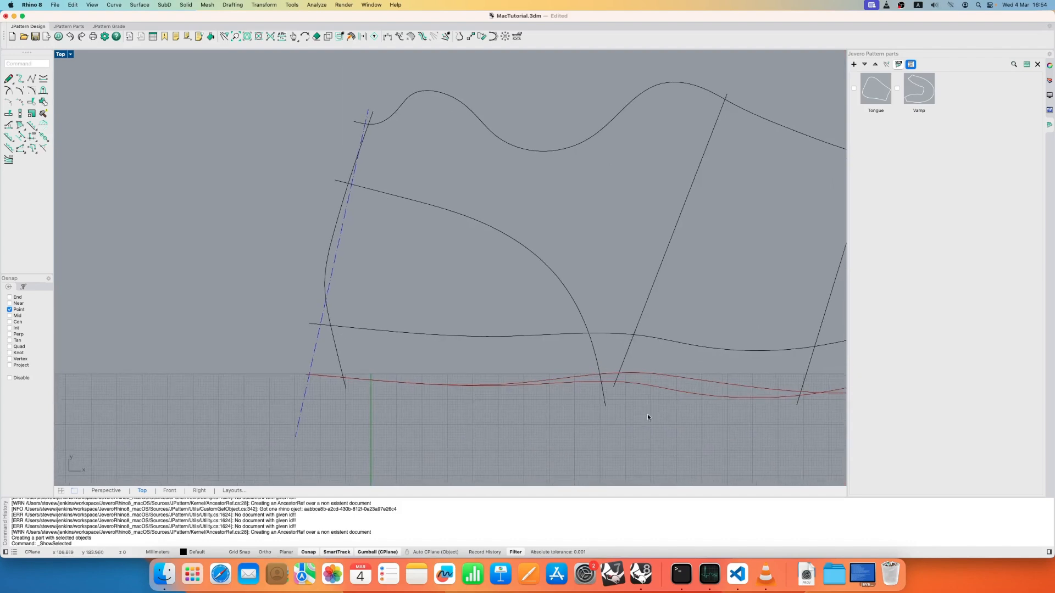
- Mirror the curved heel counter line and the lower lasting edge across the dashed heel axis
click(662, 376)
shift+click(572, 302)
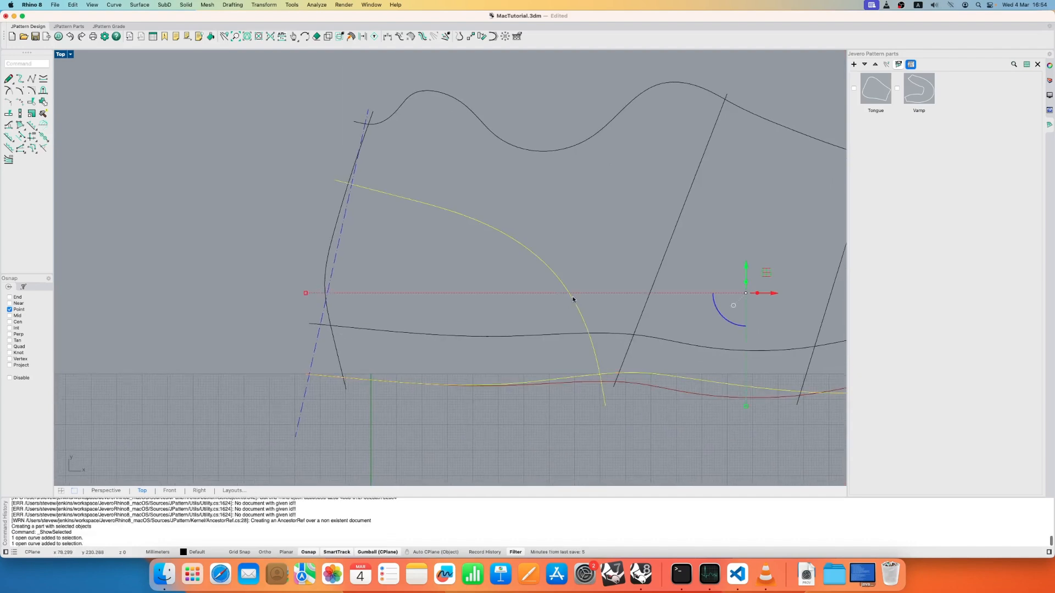
click(29, 116)
click(318, 344)
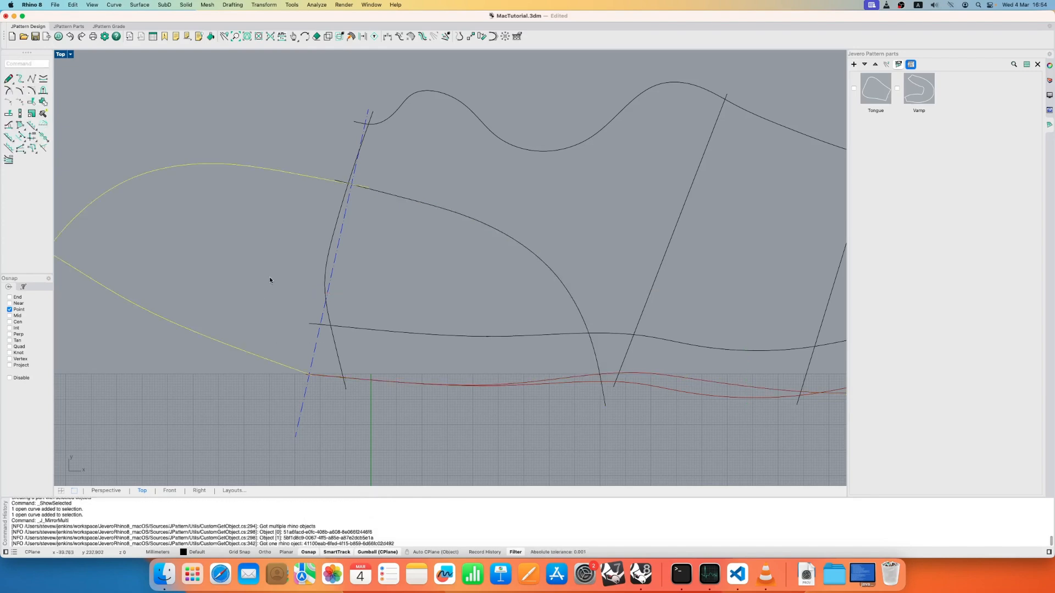
- Create a closed boundary from the heel counter line, the lower lasting edge and their mirrored copies across the heel axis
scroll(291, 269, down, 3)
right_drag(363, 250, 396, 267)
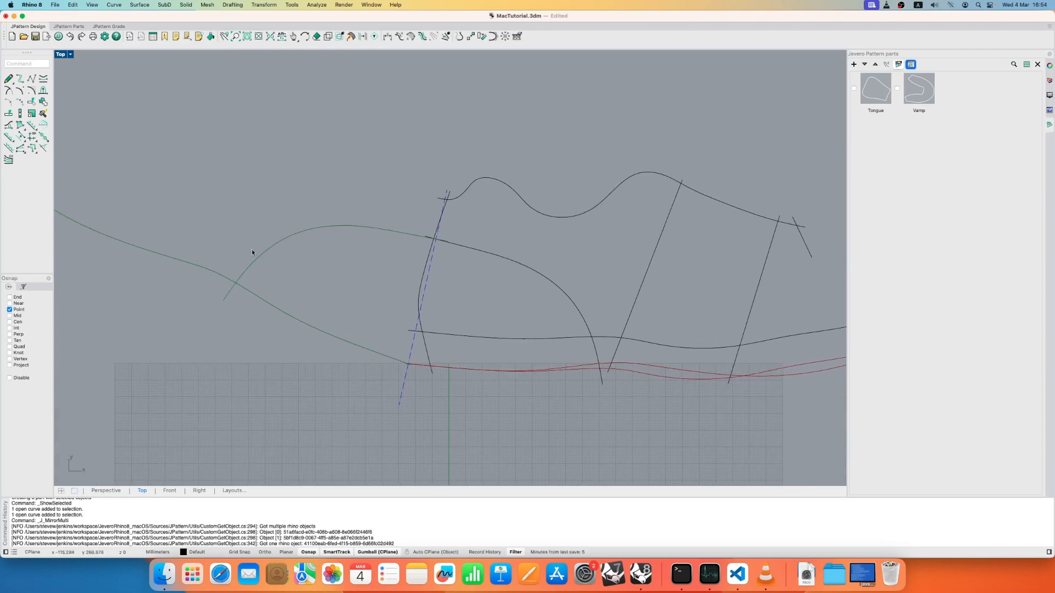
click(30, 113)
click(371, 232)
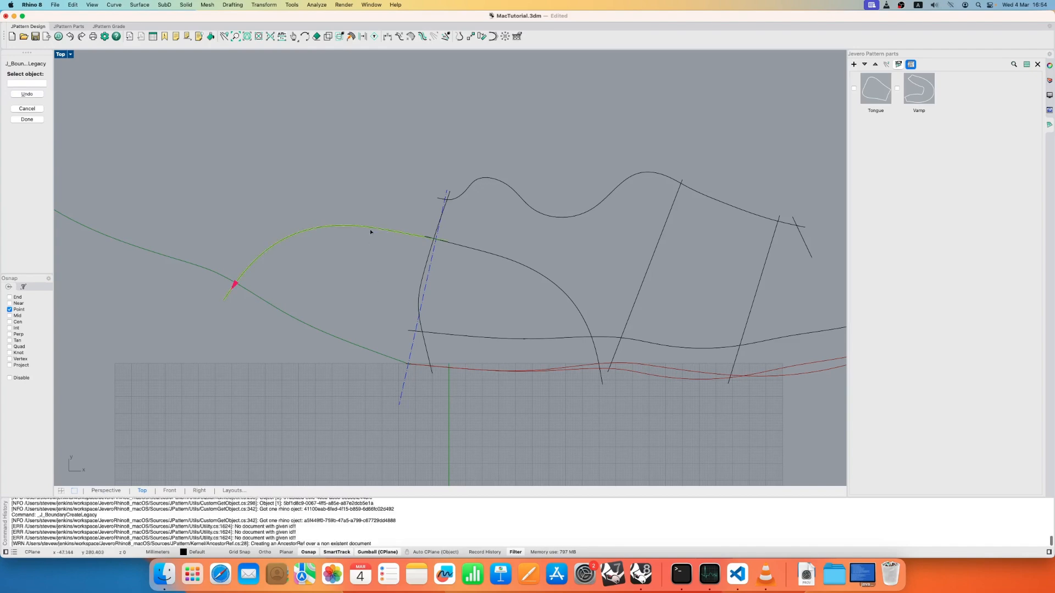
click(525, 270)
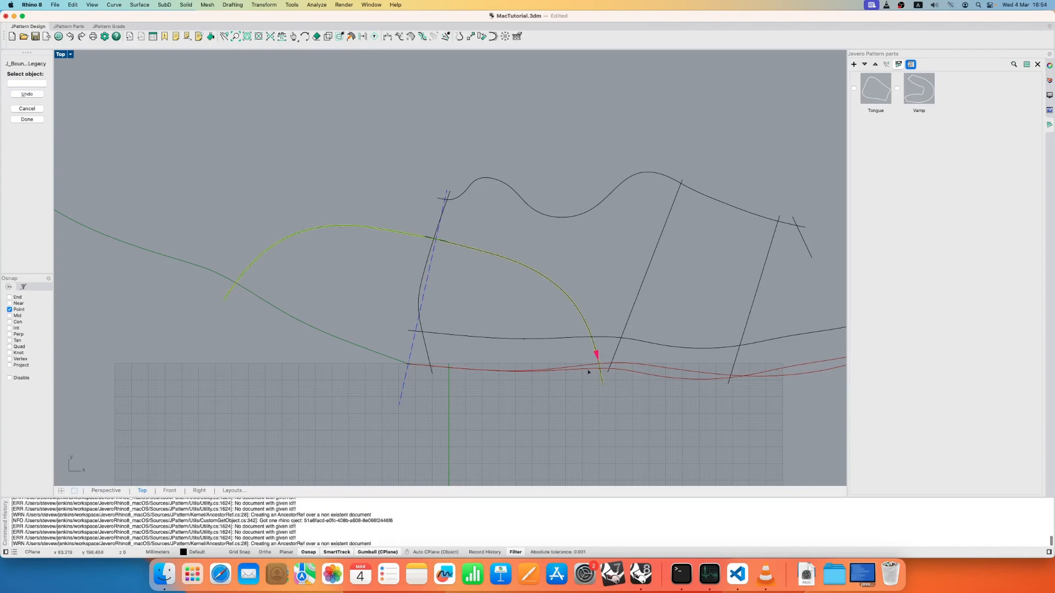
click(571, 369)
click(307, 327)
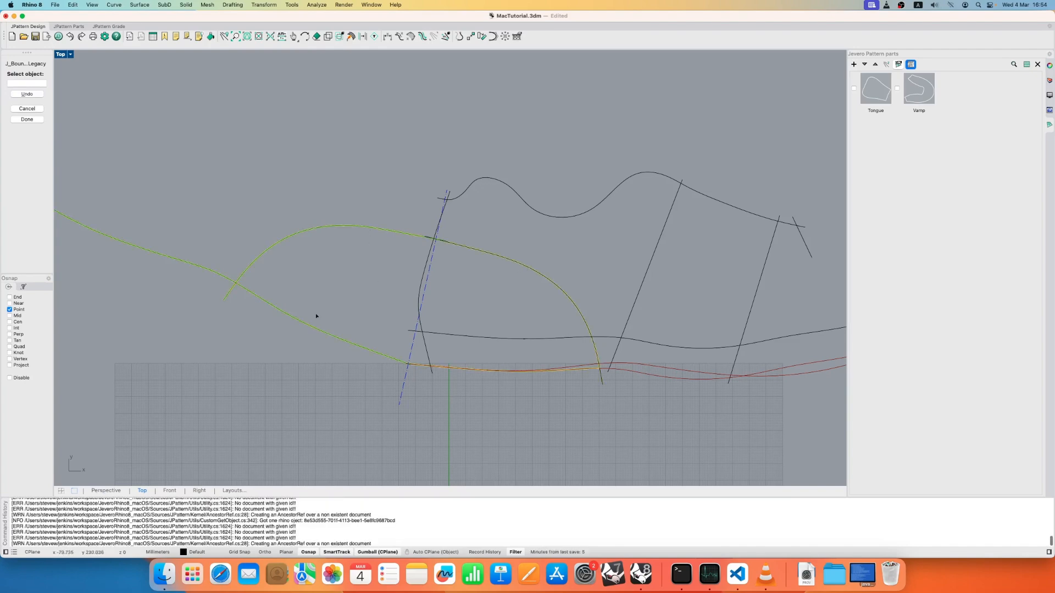
key(Return)
key(Return)
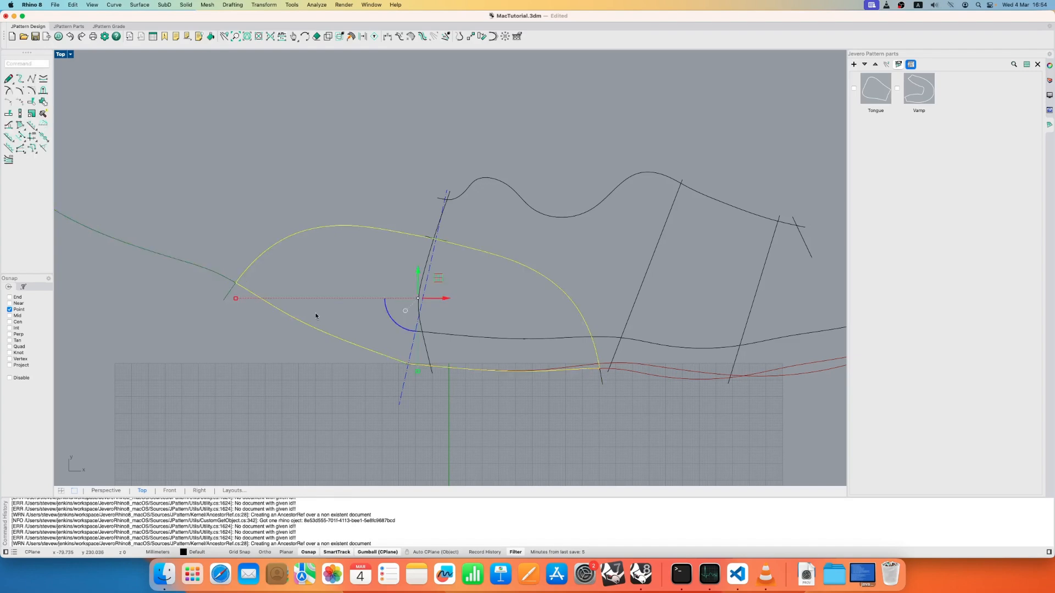
- Create a new pattern part named Heel Counter from the selected boundary, keeping the default part properties
click(854, 65)
text(Heel )
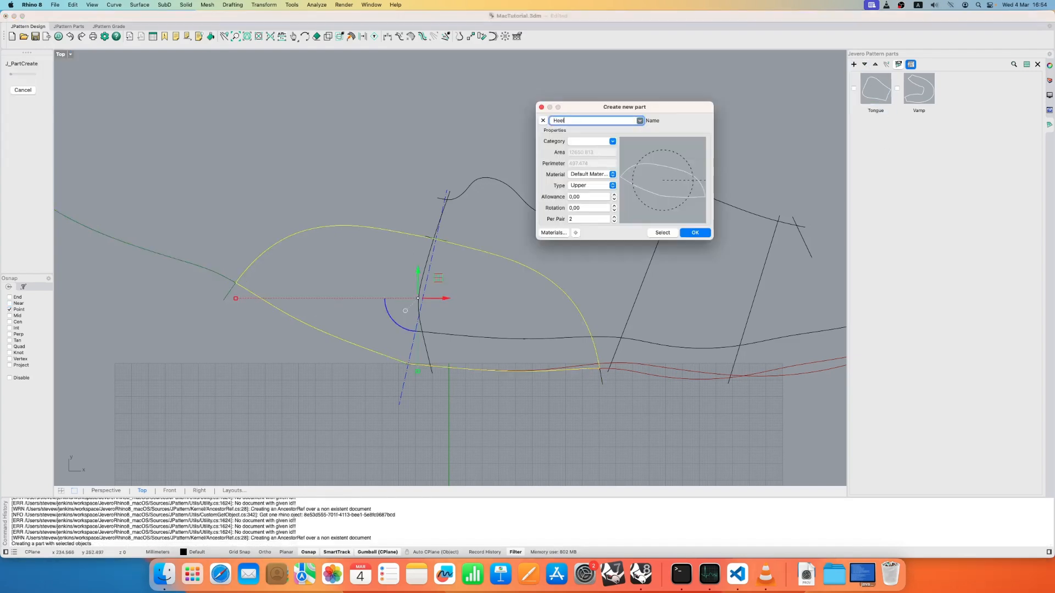
text(Counter)
click(694, 233)
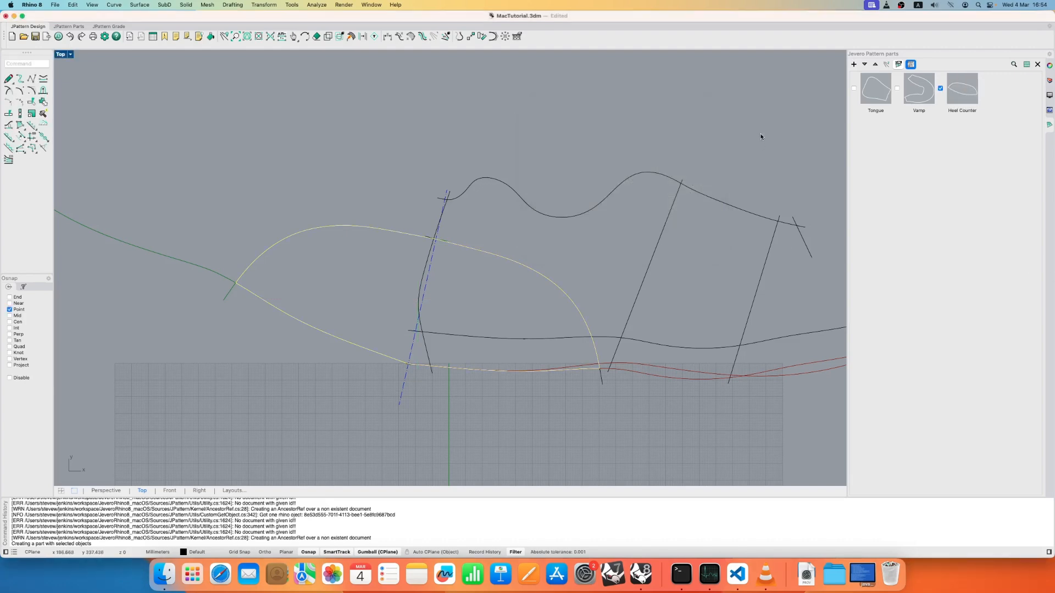
- Show all the pattern parts and design lines, and hide the background shoe image
click(886, 65)
click(885, 65)
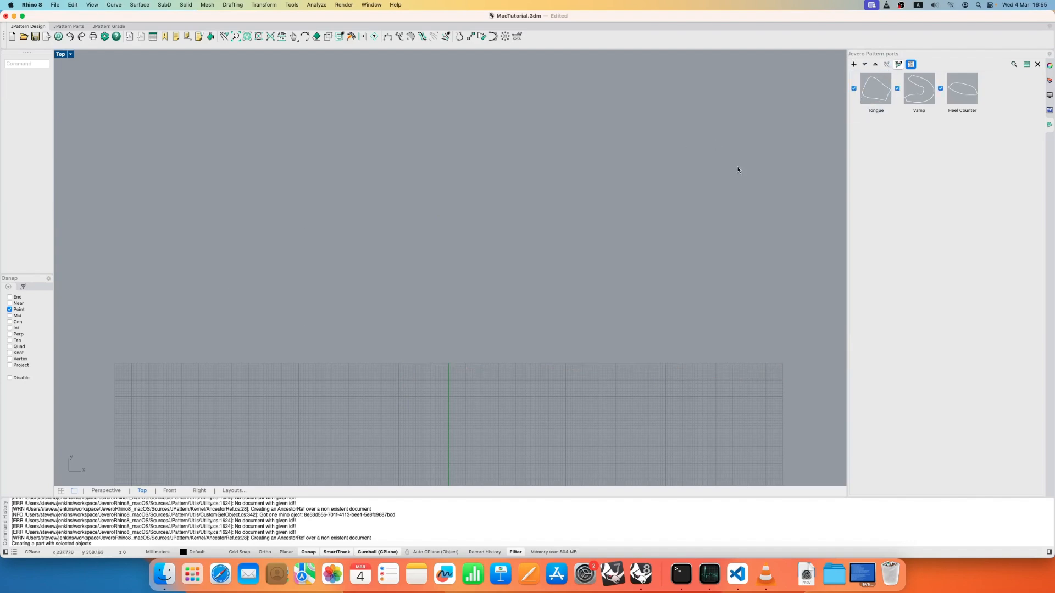
click(410, 236)
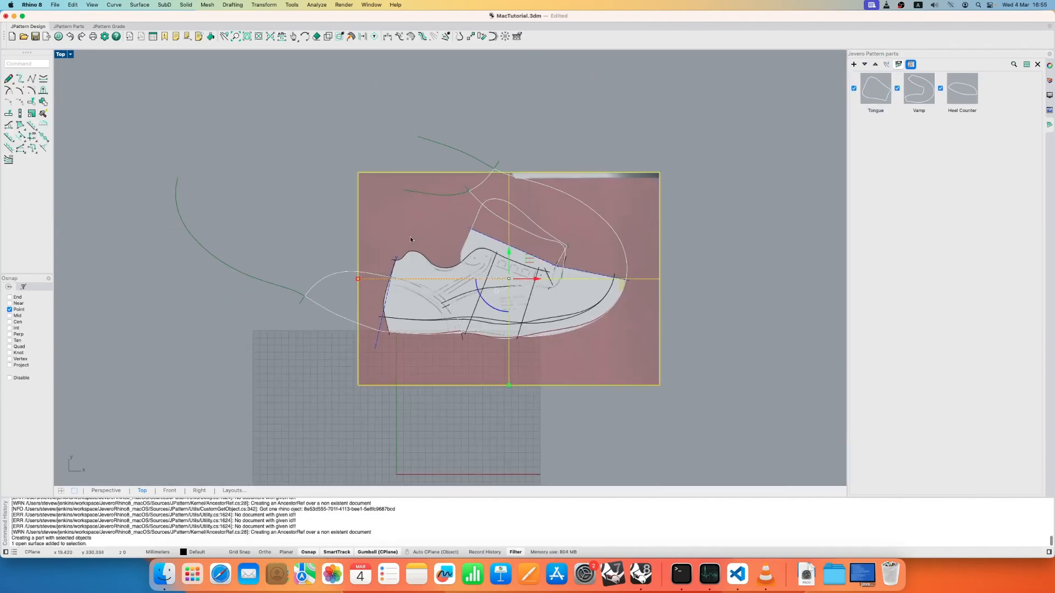
middle_click(379, 201)
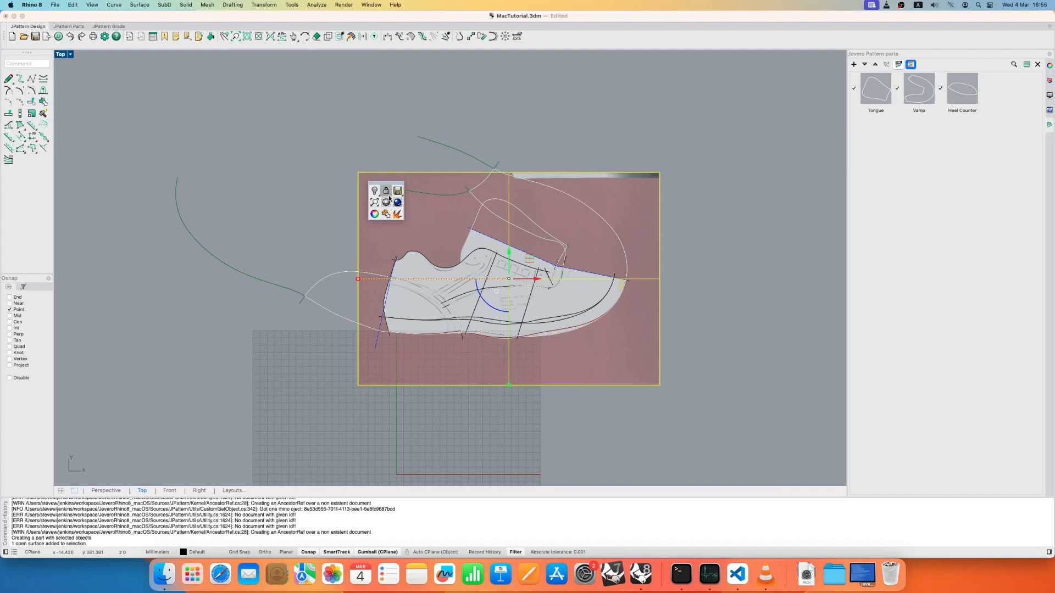
click(380, 193)
click(381, 219)
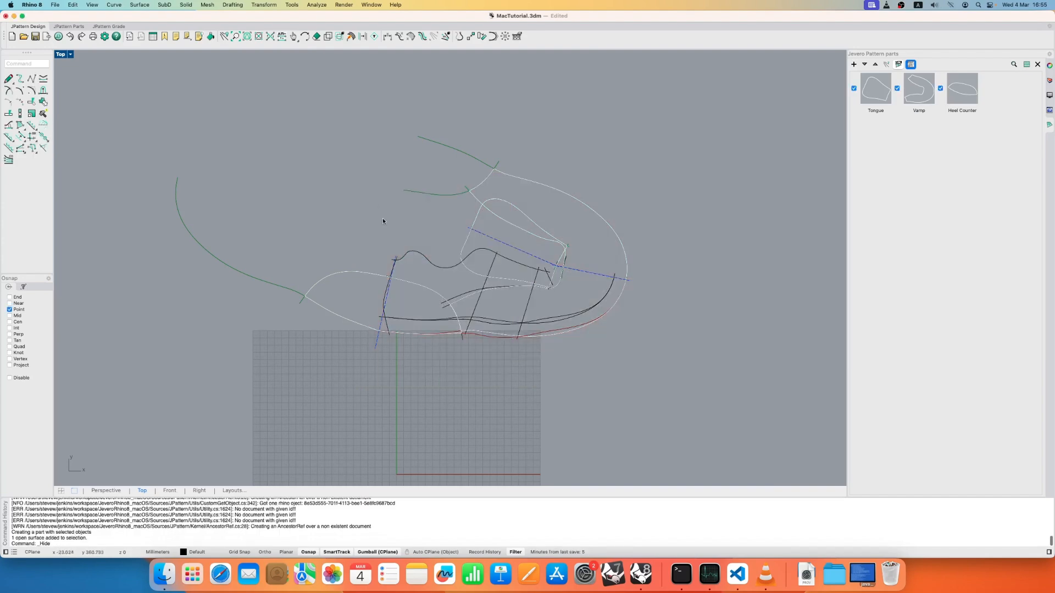
- Select the two vamp lines, the dashed heel axis, the curved heel line and the two upper sole curves
scroll(504, 302, up, 3)
scroll(418, 296, up, 3)
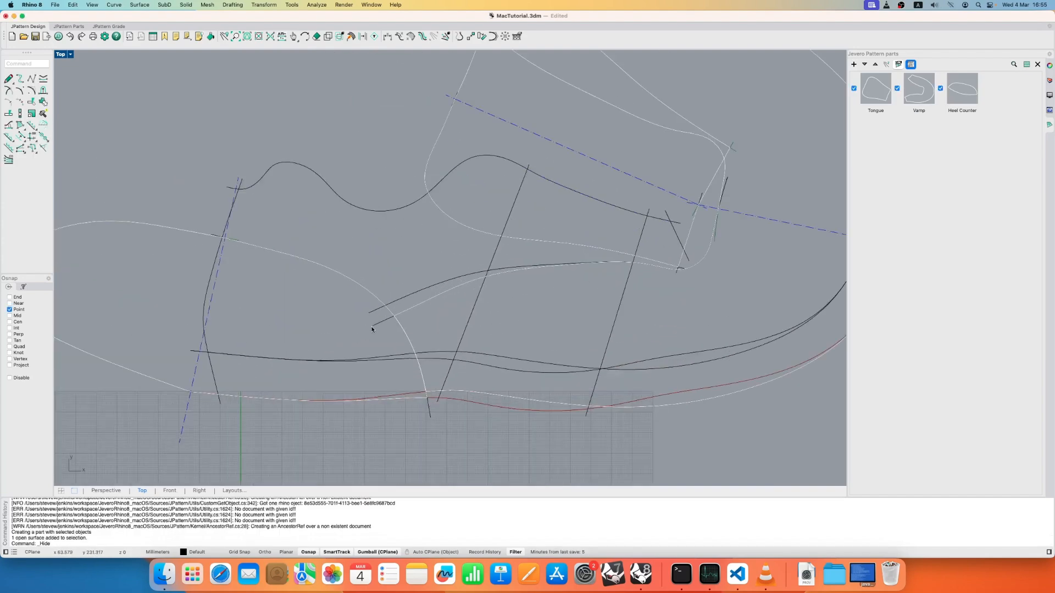
click(370, 313)
shift+click(372, 324)
shift+click(199, 363)
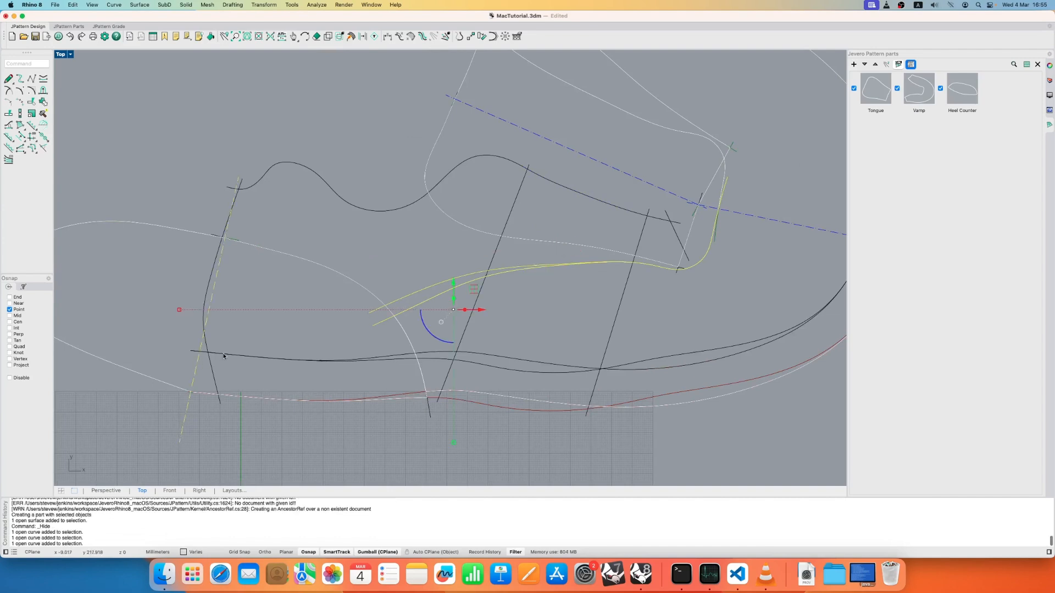
shift+click(225, 355)
click(253, 341)
shift+drag(245, 349, 209, 380)
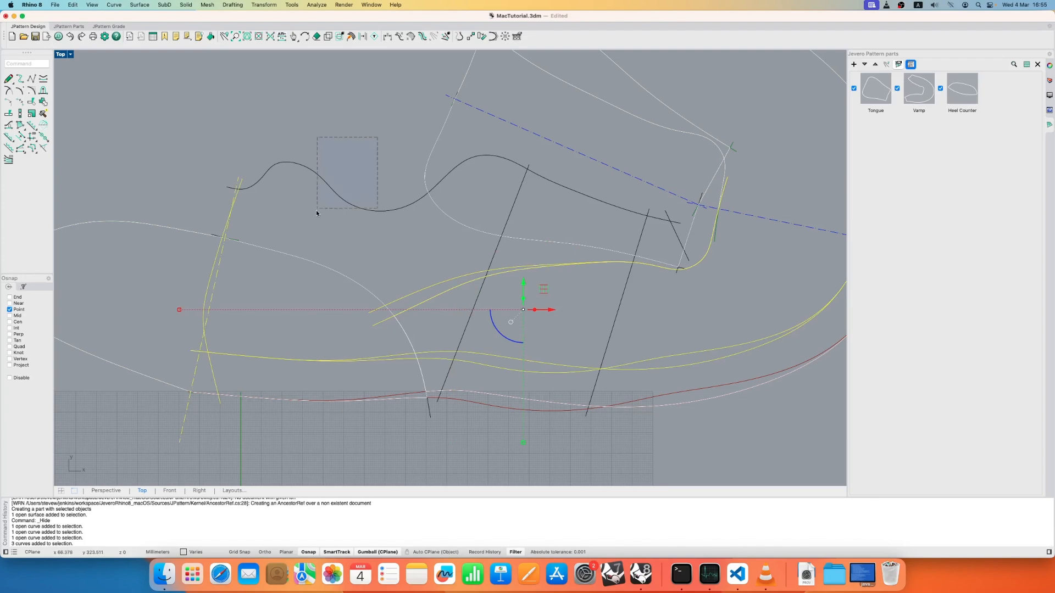
- Add the topline, both dashed front axes, the two slanted cross lines and the lower lasting edges to the selection
shift+drag(317, 213, 316, 213)
shift+click(619, 152)
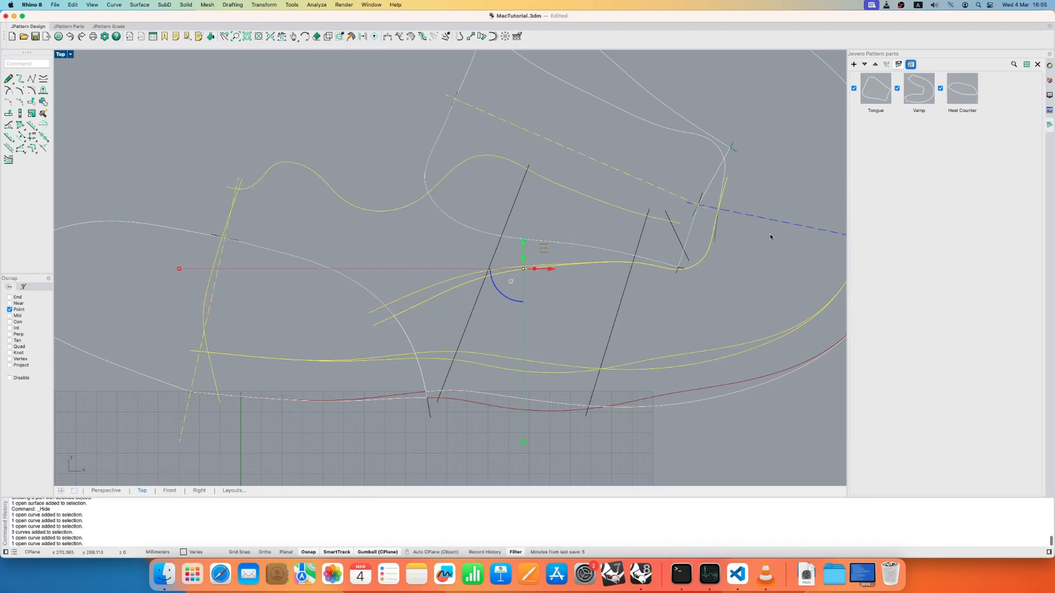
shift+drag(796, 222, 737, 264)
shift+click(614, 322)
shift+drag(488, 298, 456, 312)
shift+click(496, 409)
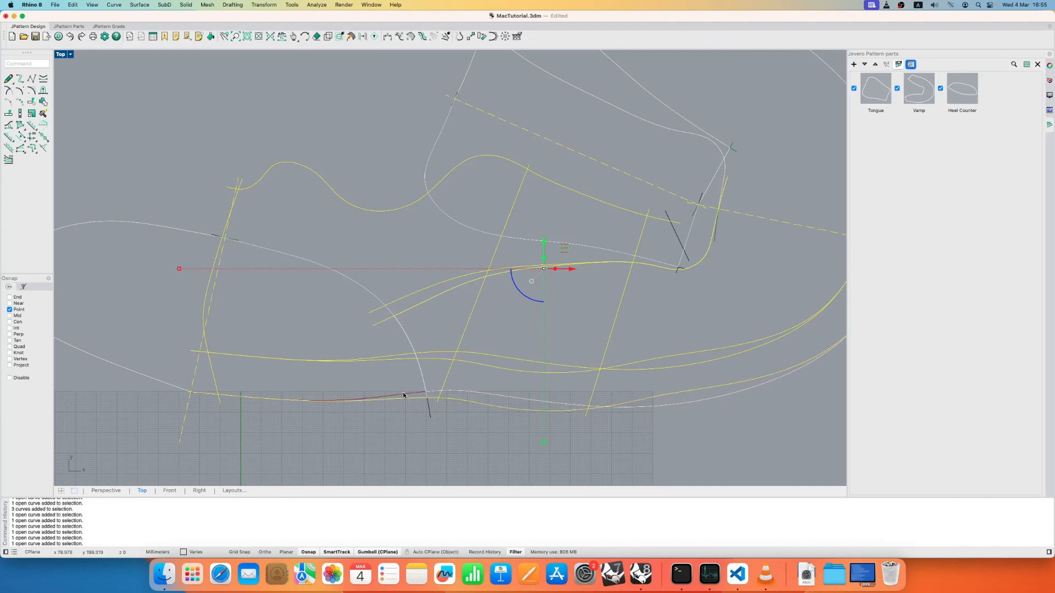
shift+click(424, 401)
scroll(528, 295, down, 4)
right_drag(596, 296, 538, 320)
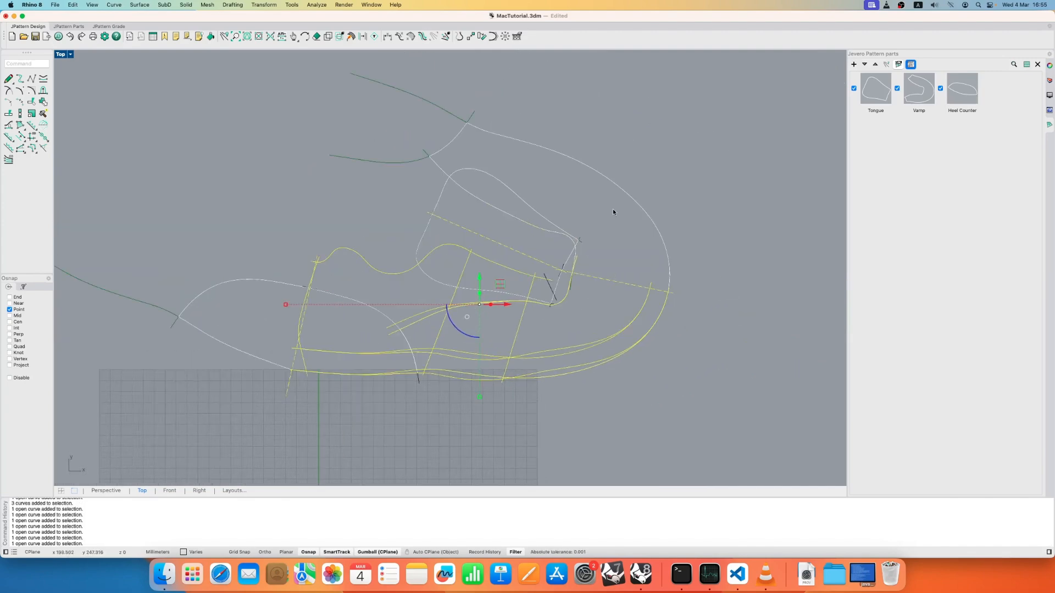
- Create a new part named Shell from the selected curves, with its type set to Shell
click(854, 64)
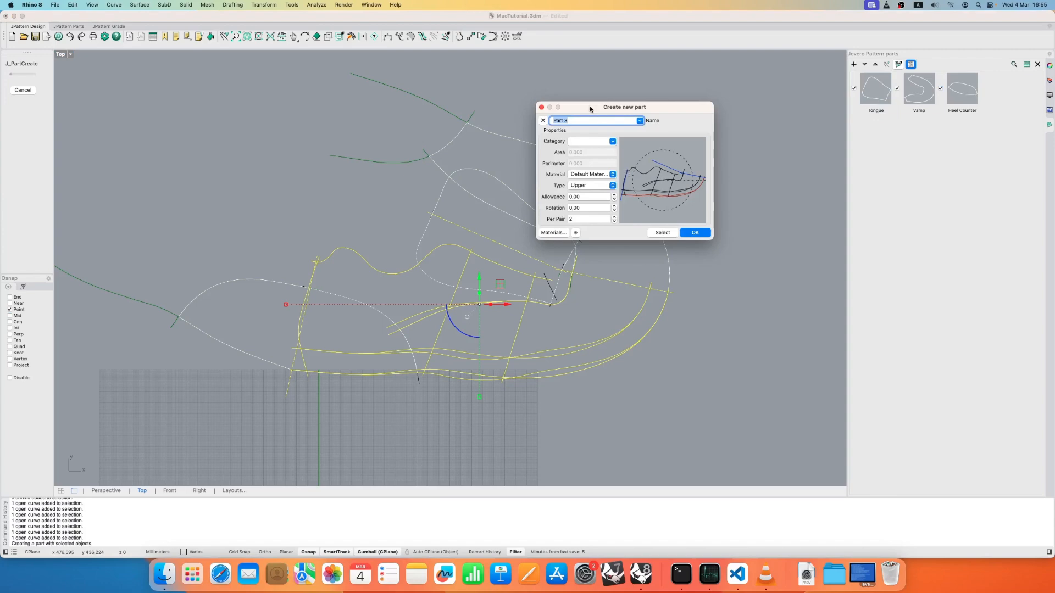
text(Shell)
click(592, 186)
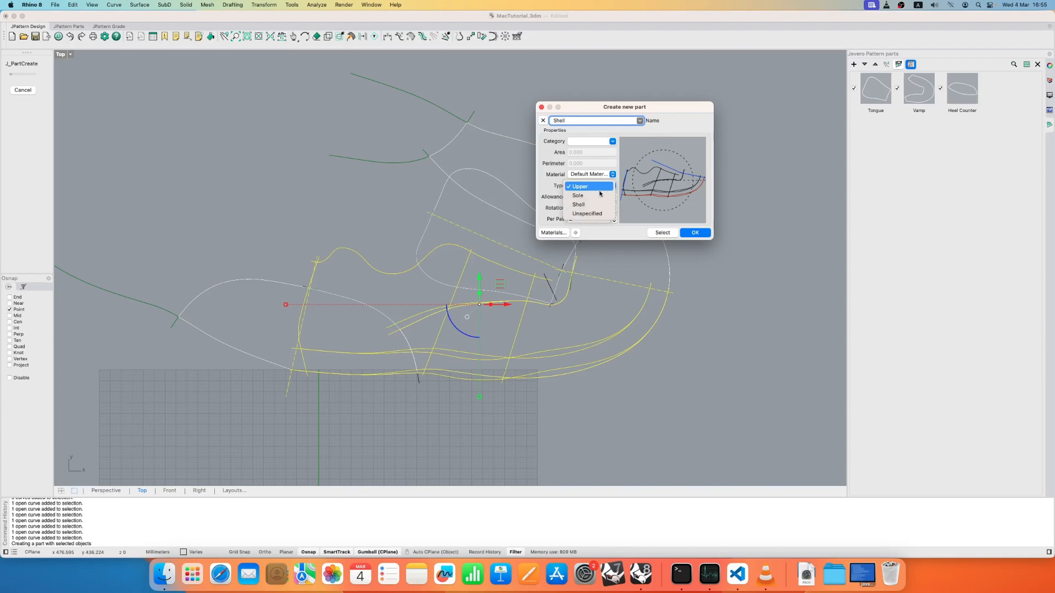
click(582, 210)
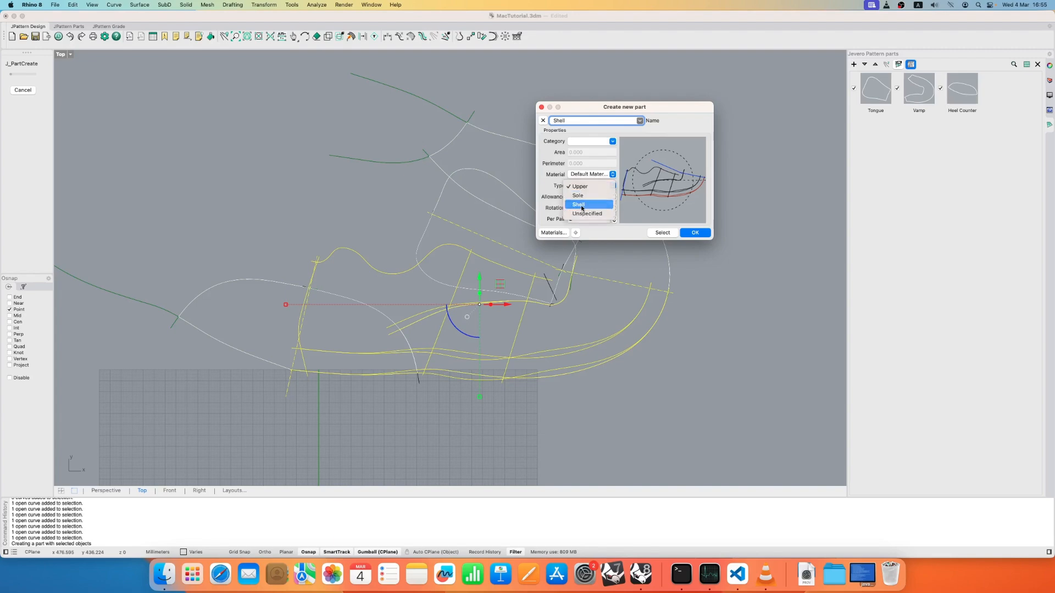
click(693, 234)
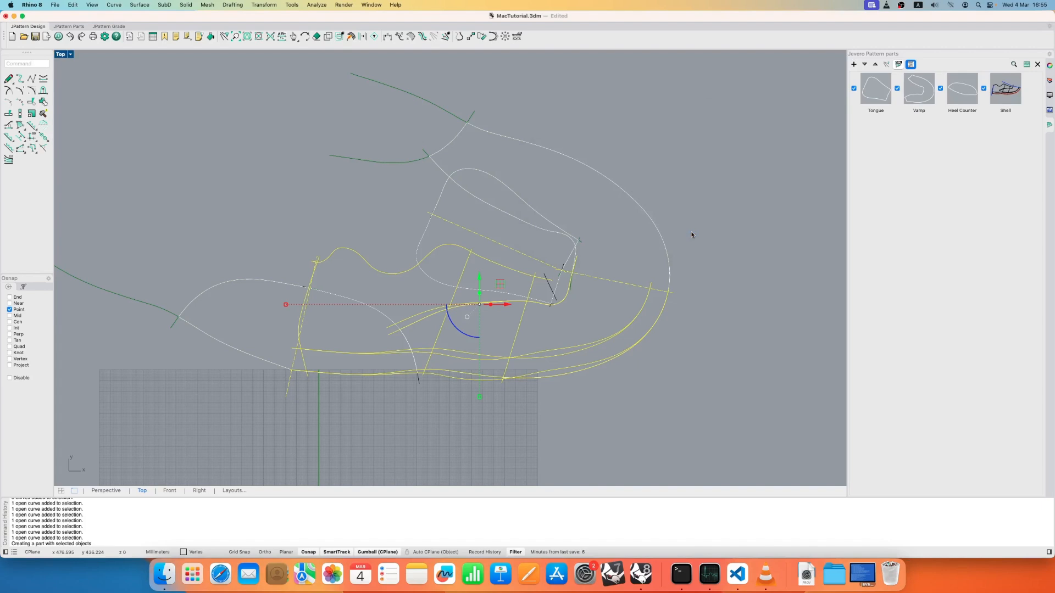
- Move the Shell part to the first position, ahead of Tongue, Vamp and Heel Counter
click(997, 104)
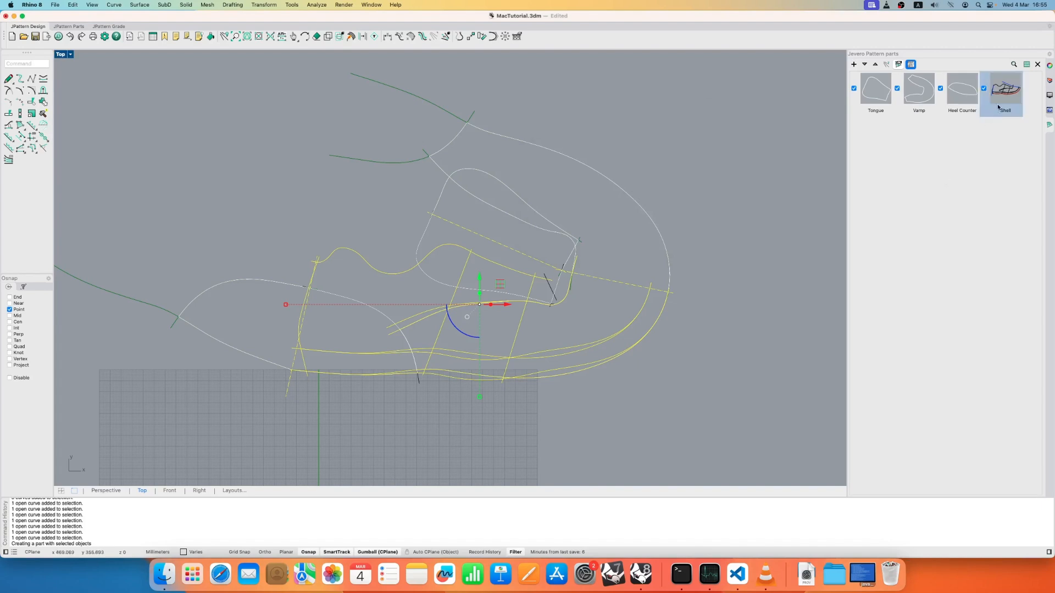
click(875, 65)
click(875, 65)
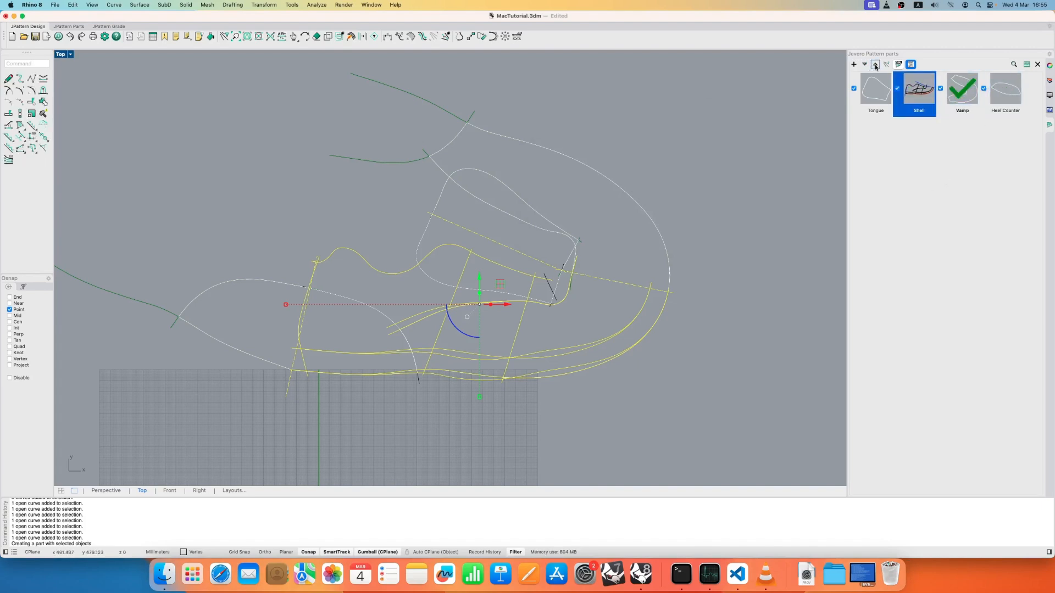
click(875, 65)
- Isolate the Shell part, select its two vamp lines, and display the Vamp part to compare them with its outline
double_click(875, 89)
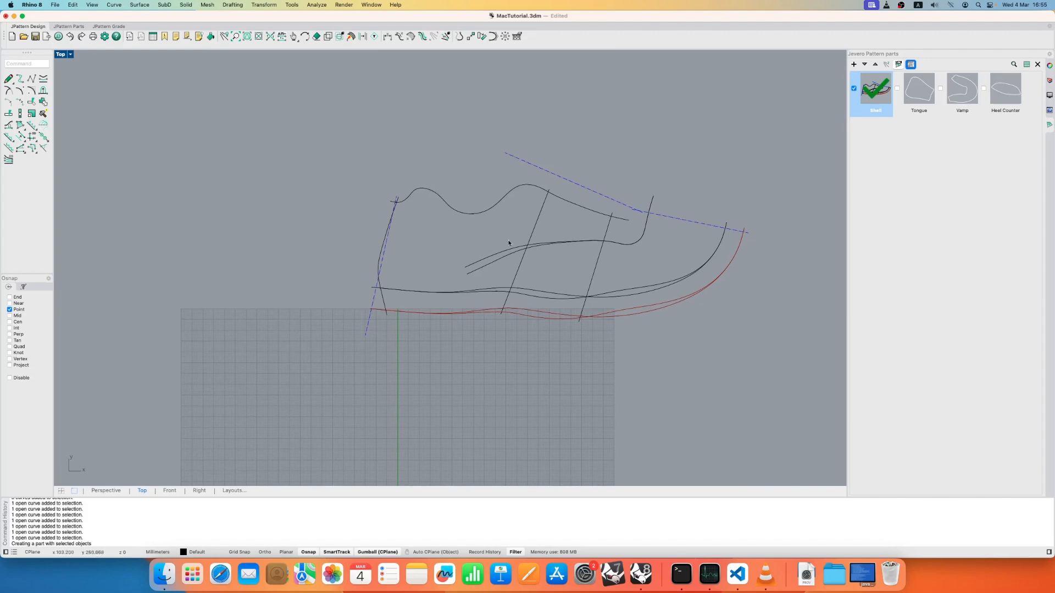
click(476, 272)
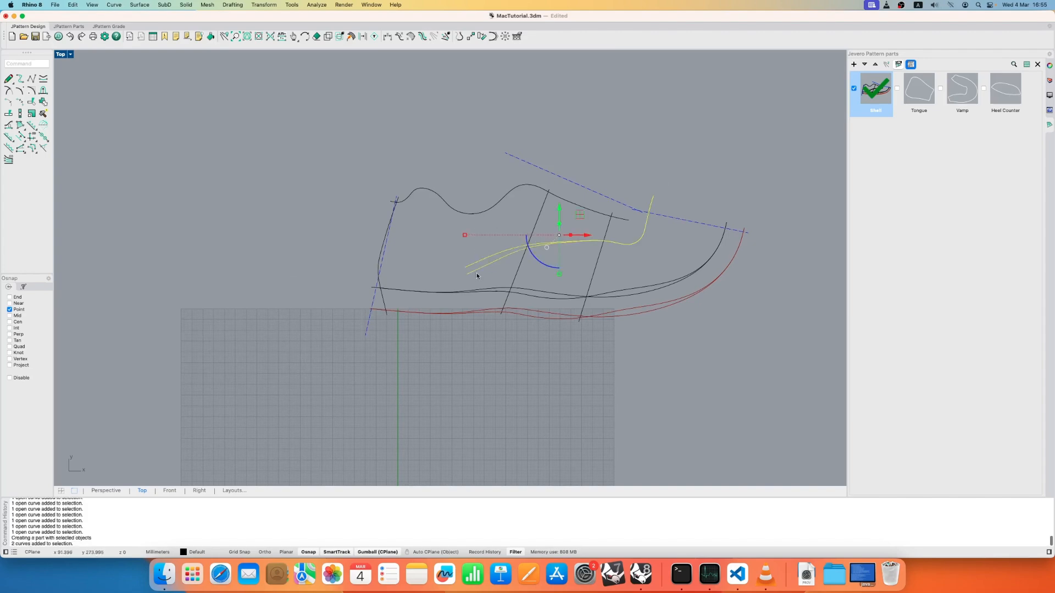
click(959, 91)
scroll(360, 222, up, 3)
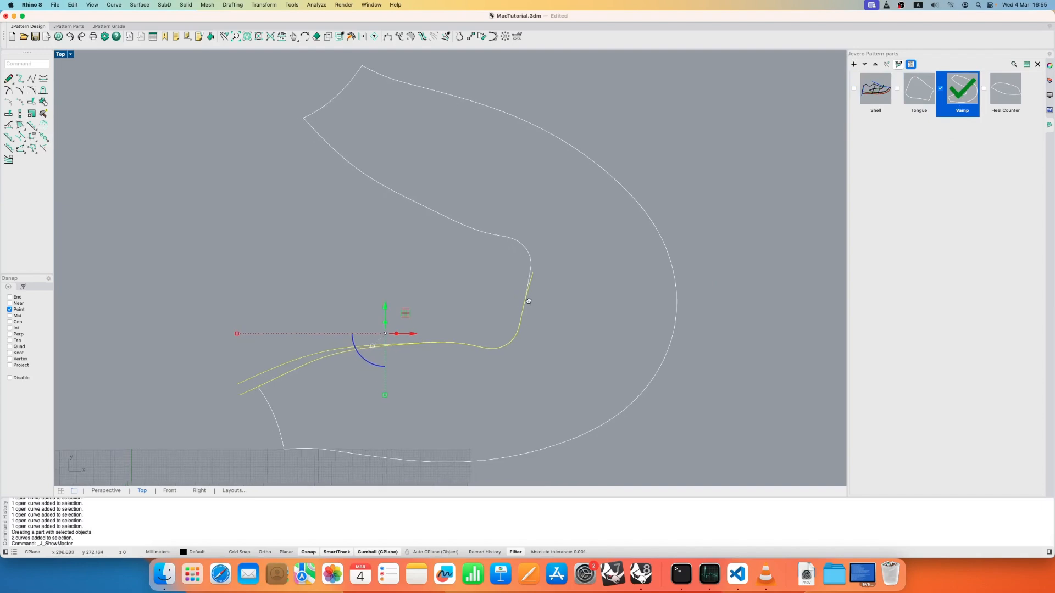
click(360, 220)
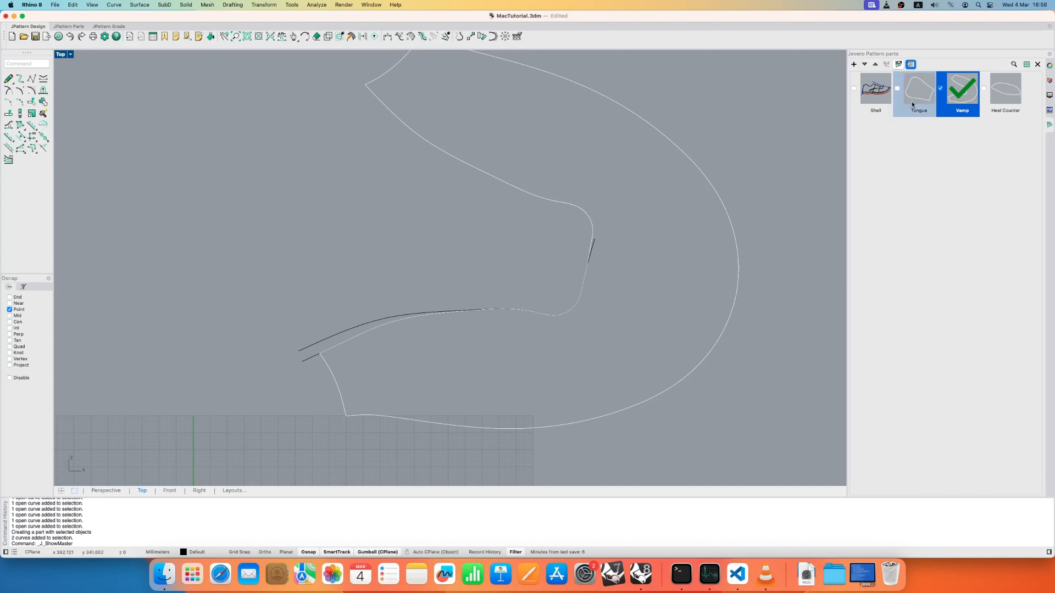
- Display the Shell and Tongue parts one at a time, and show all parts together with the background image
click(880, 95)
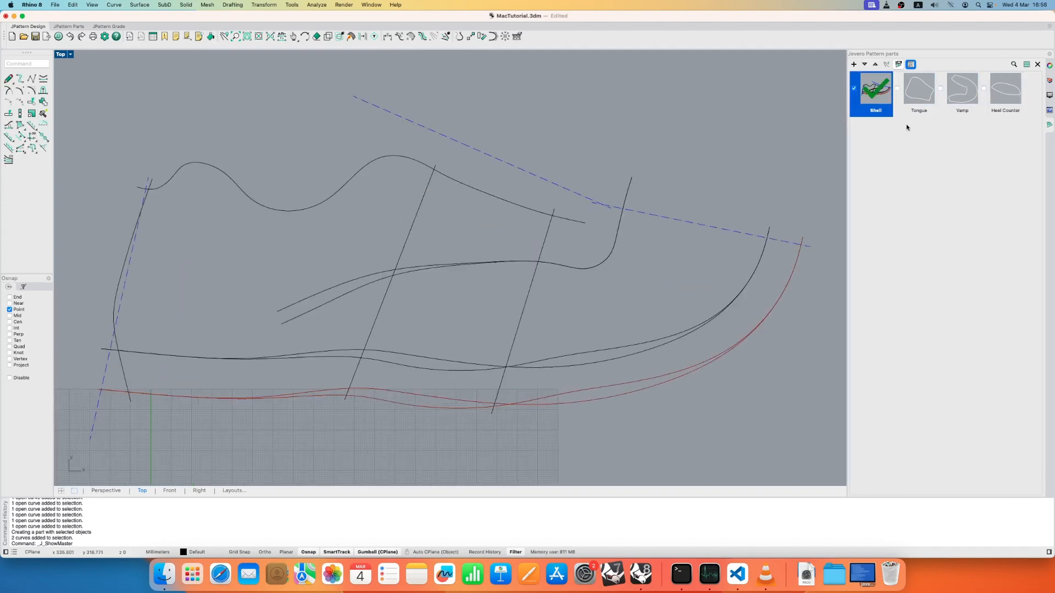
click(919, 91)
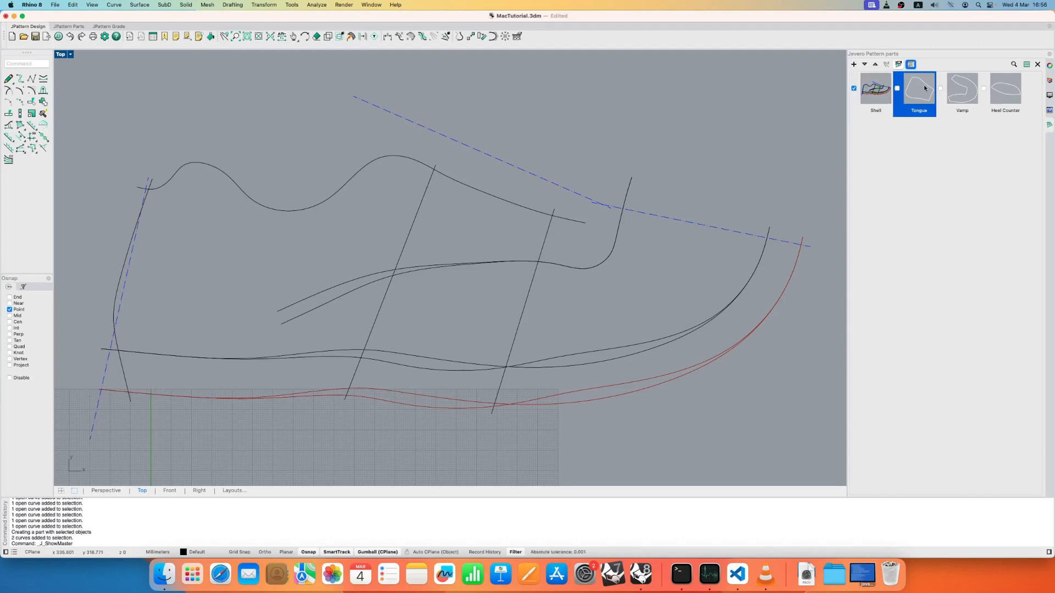
right_drag(496, 220, 513, 244)
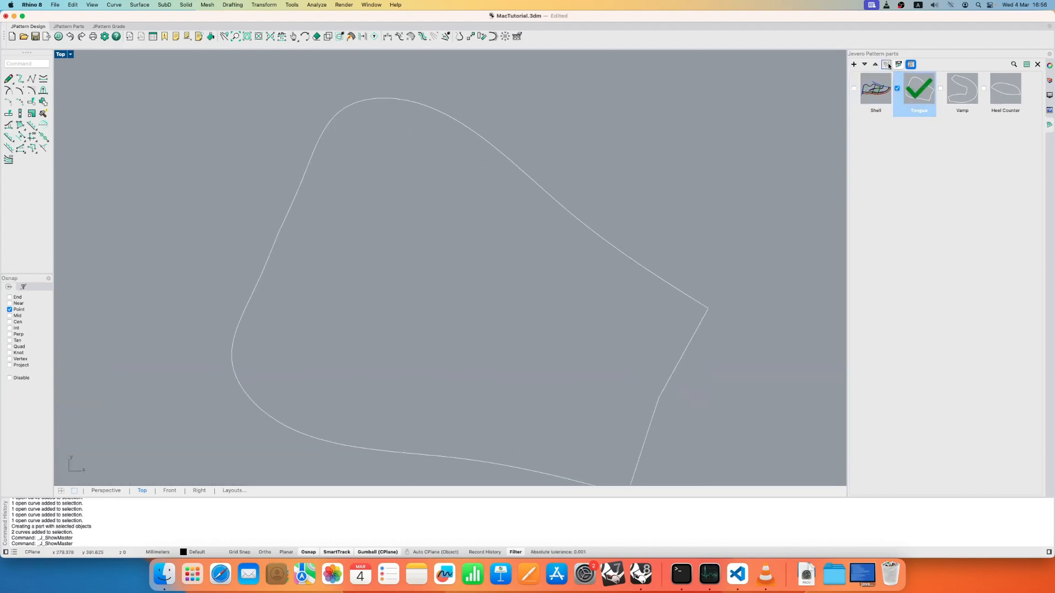
click(887, 65)
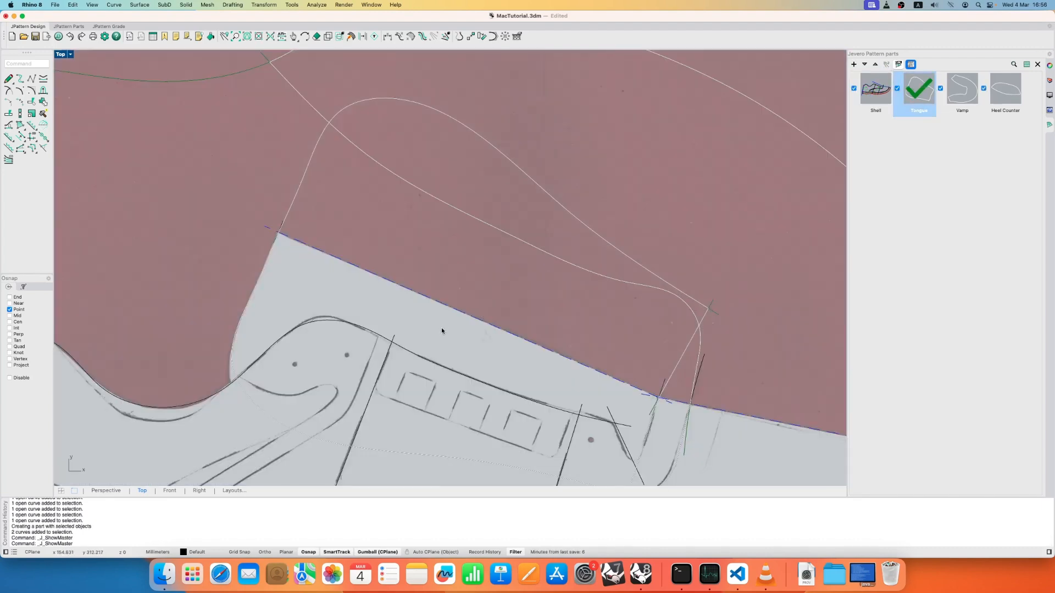
click(898, 64)
scroll(461, 323, down, 2)
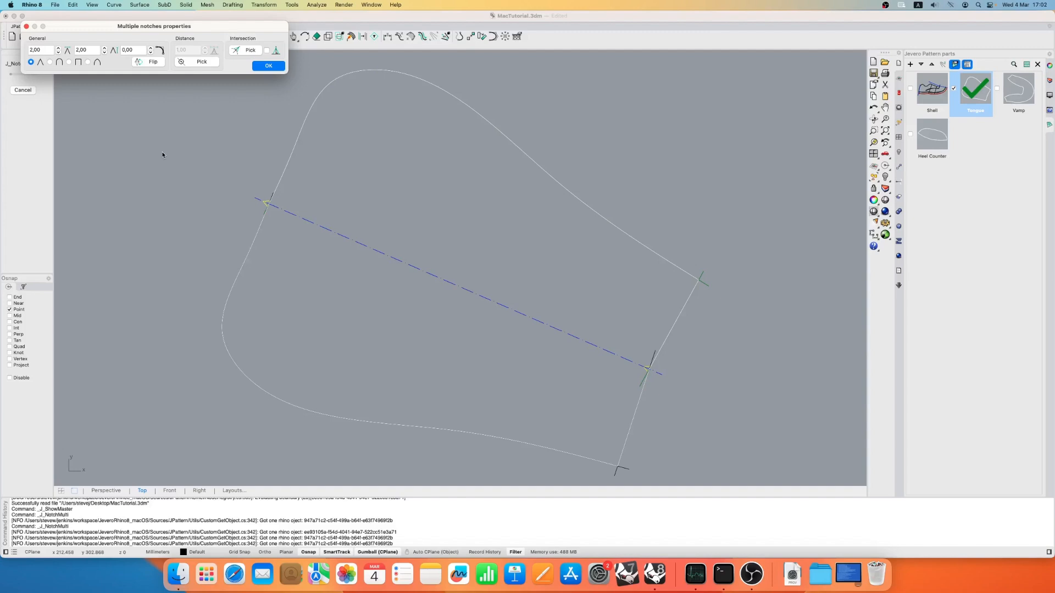
- Try the rounded notch shape on the tongue's centre-line notches and return to the V shape
drag(75, 30, 125, 68)
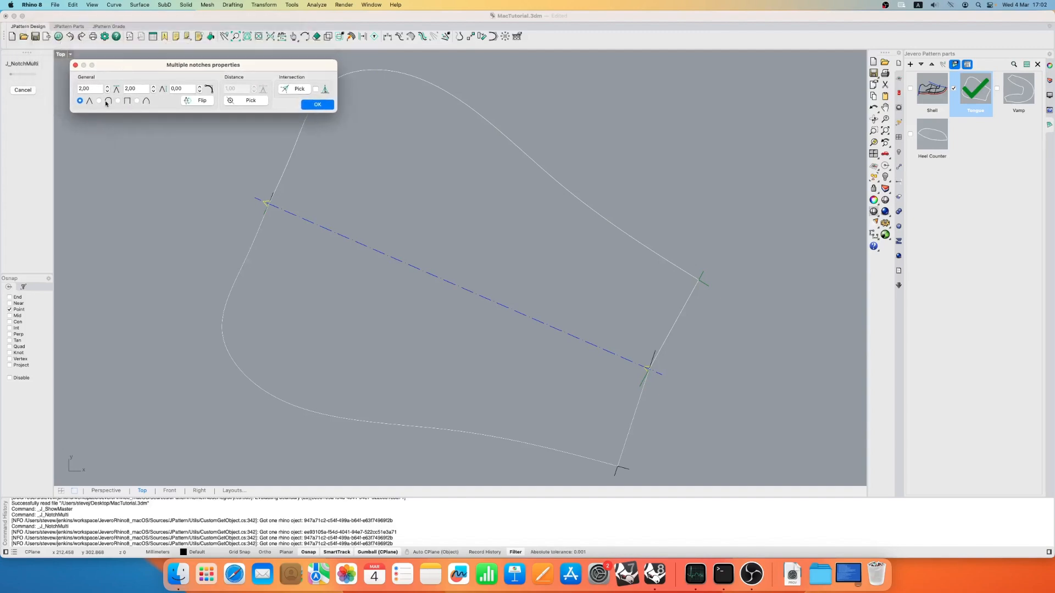
click(99, 102)
scroll(224, 203, up, 10)
click(80, 102)
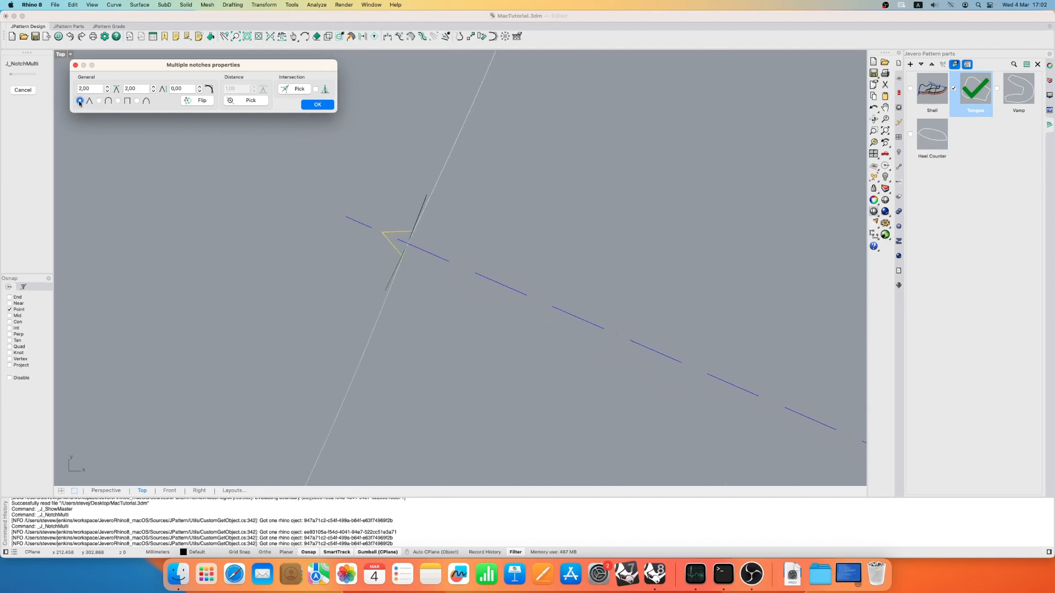
- Set both size values of the V-shaped notches at the ends of the tongue's centre line to 3.00
double_click(92, 87)
click(92, 89)
click(106, 87)
click(106, 87)
click(106, 87)
click(106, 87)
click(106, 87)
click(106, 87)
click(106, 86)
click(106, 87)
click(153, 87)
click(153, 87)
click(154, 87)
click(153, 87)
click(153, 87)
click(153, 87)
click(153, 87)
scroll(483, 269, down, 14)
right_drag(853, 458, 712, 407)
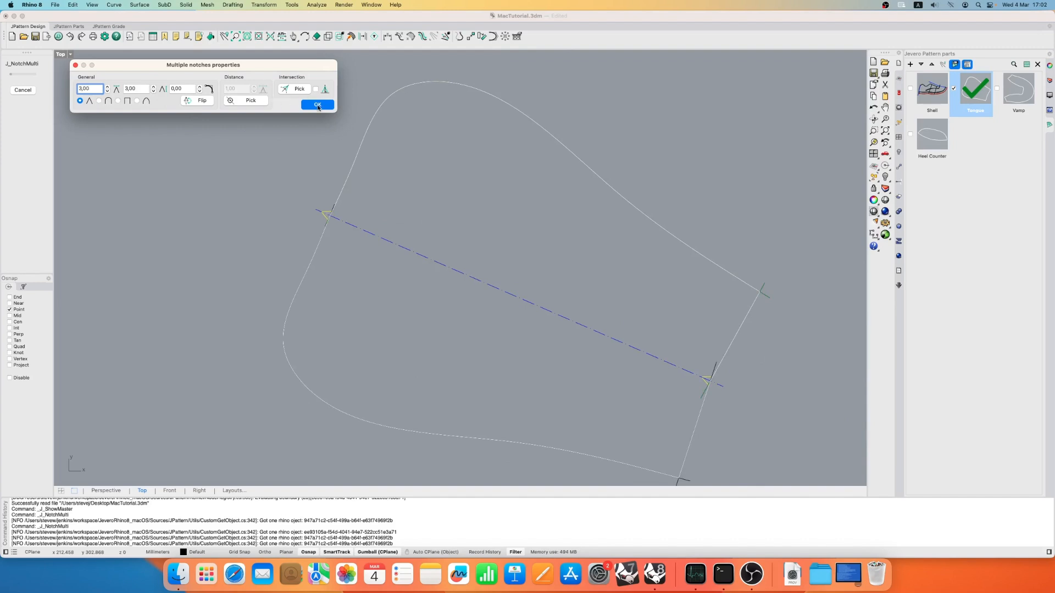
- Apply the centre-line notches and move the end control point of the tongue's lower outline curve beside the notch at its wide end
click(318, 106)
scroll(353, 228, up, 8)
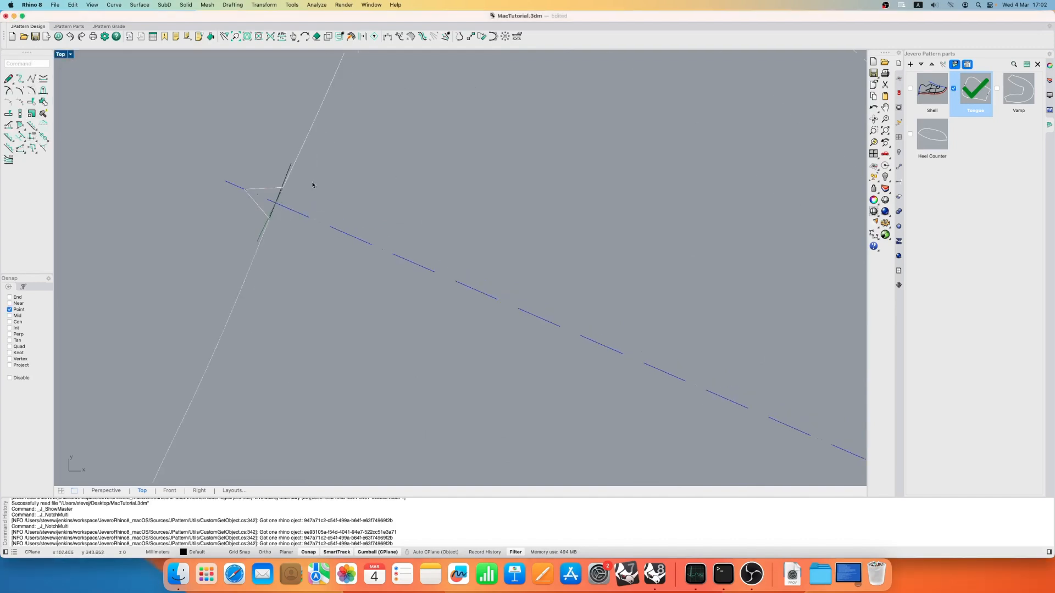
double_click(286, 176)
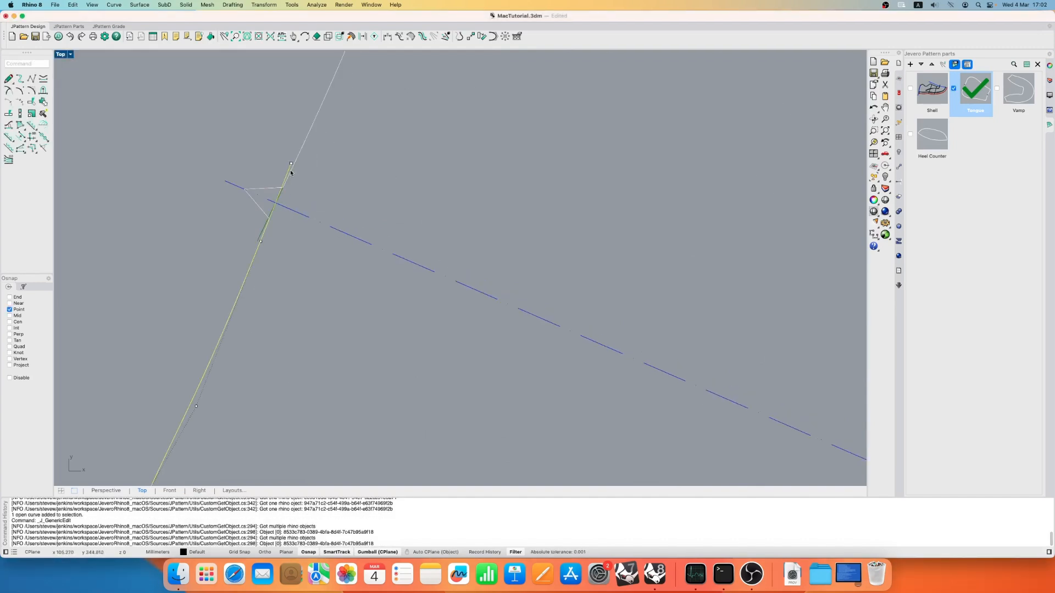
click(291, 164)
drag(290, 164, 319, 154)
scroll(203, 116, down, 3)
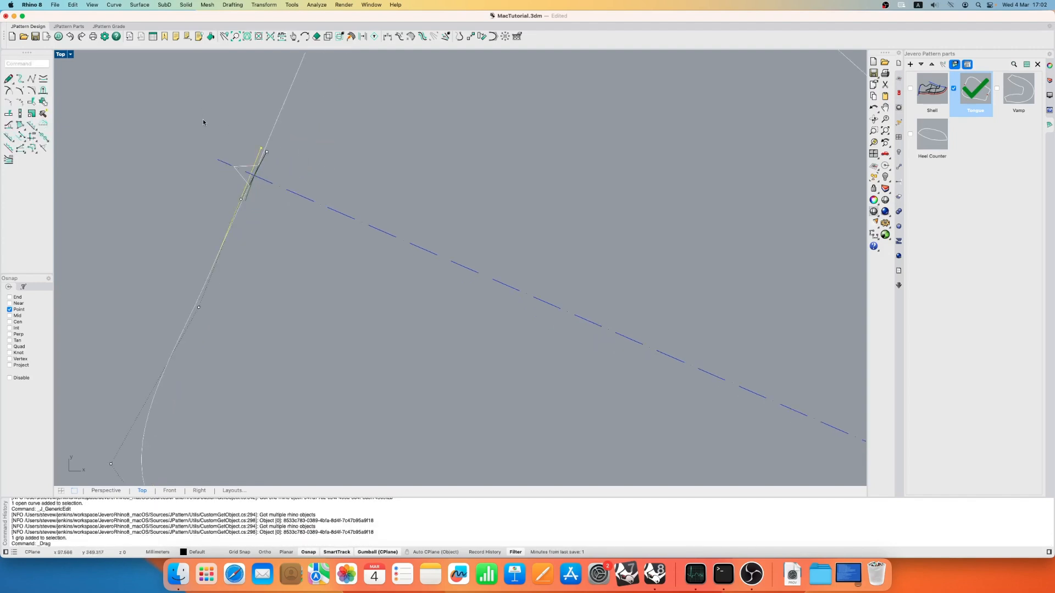
key(Escape)
scroll(266, 179, down, 3)
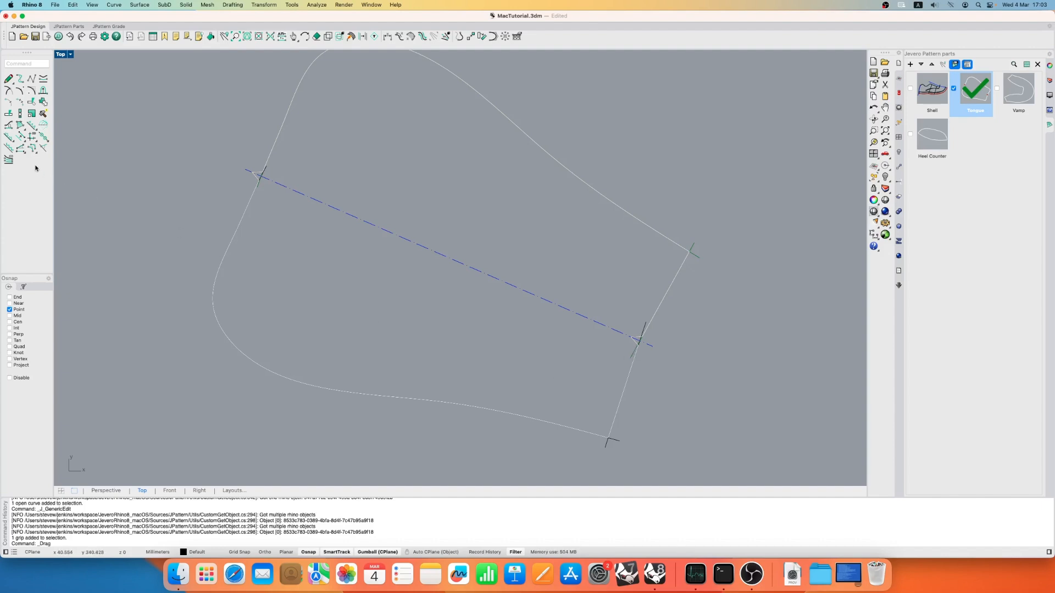
- Smooth the two corners at the tongue's narrow end with a corner distance of 5.00
click(34, 147)
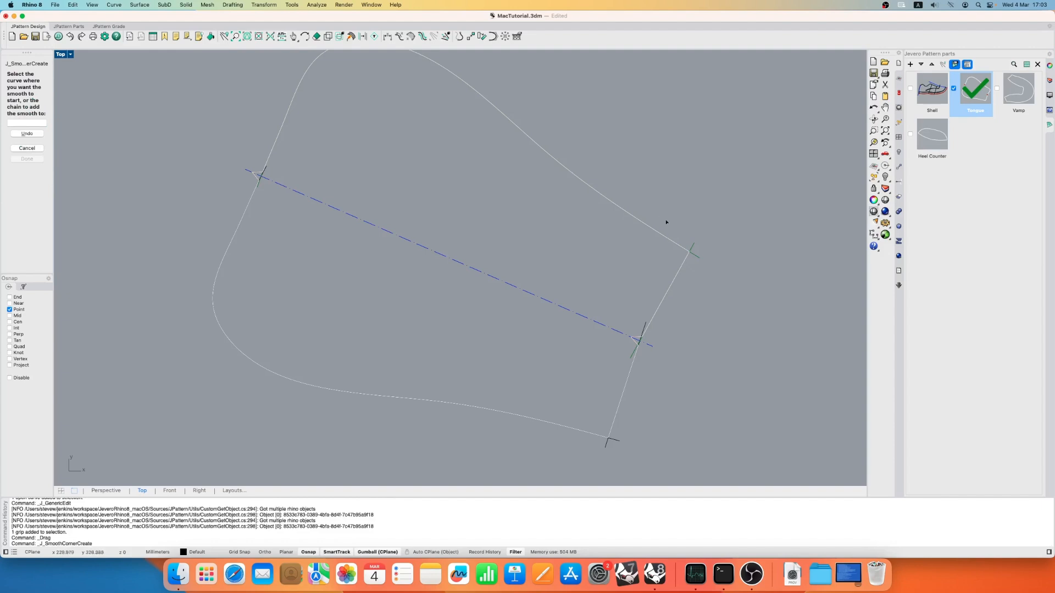
click(691, 251)
click(706, 276)
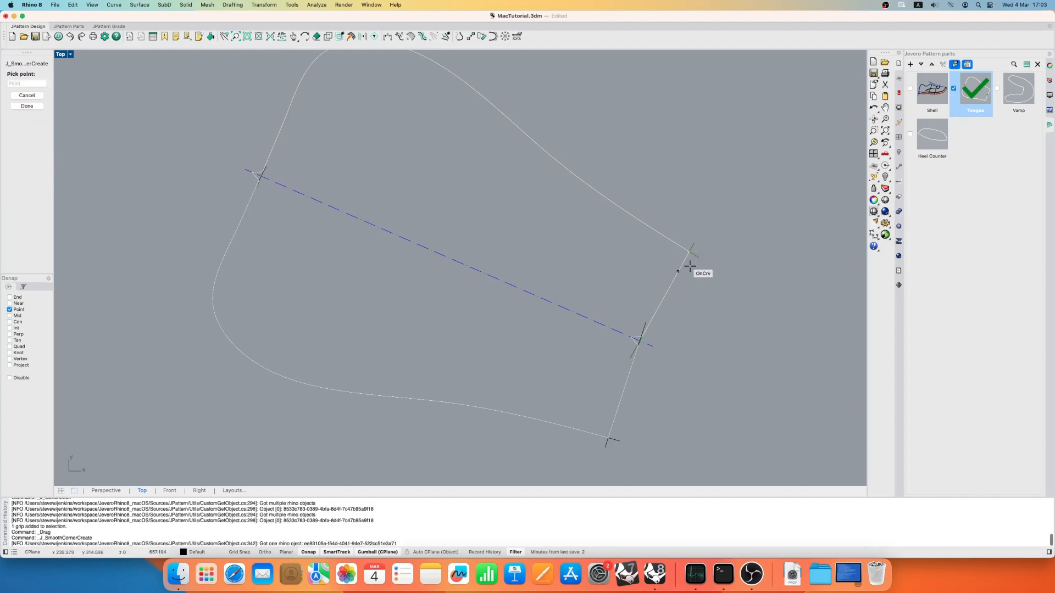
click(609, 438)
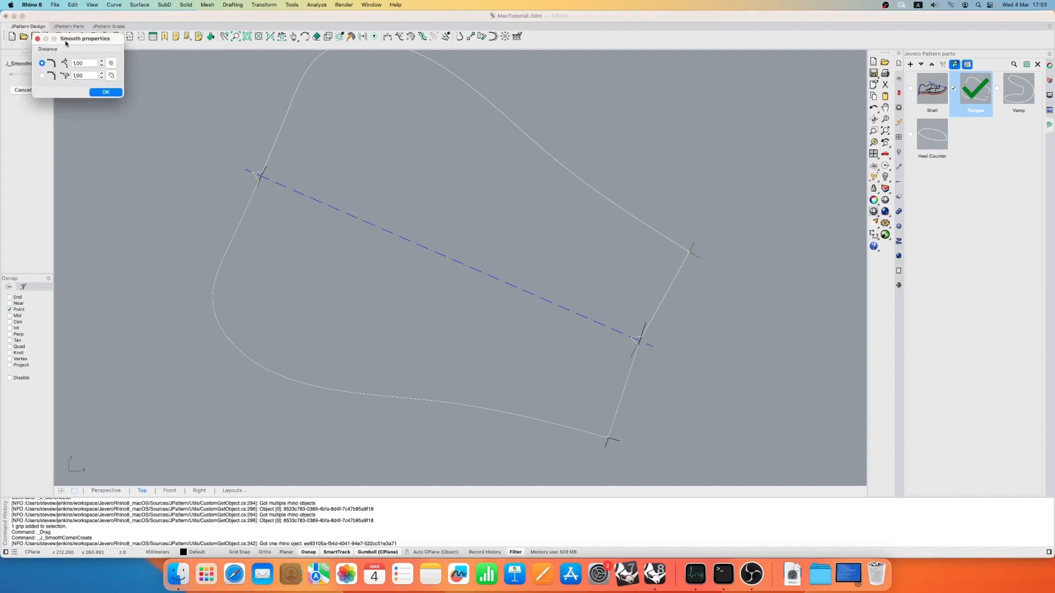
click(167, 124)
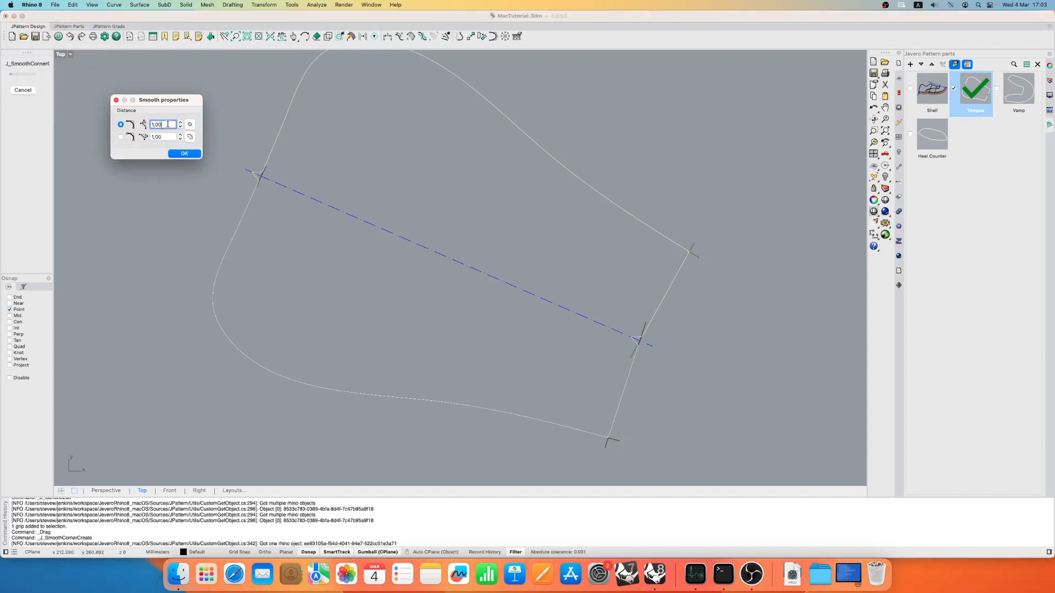
key(super+a)
text(5)
key(Return)
click(120, 138)
click(121, 126)
scroll(680, 241, up, 5)
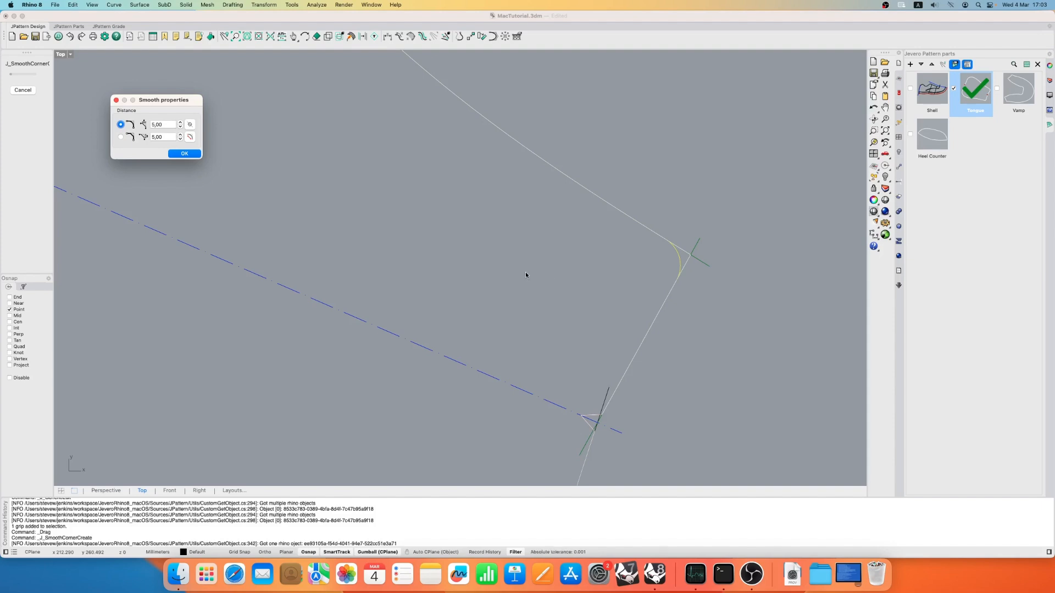
click(184, 154)
scroll(431, 222, down, 5)
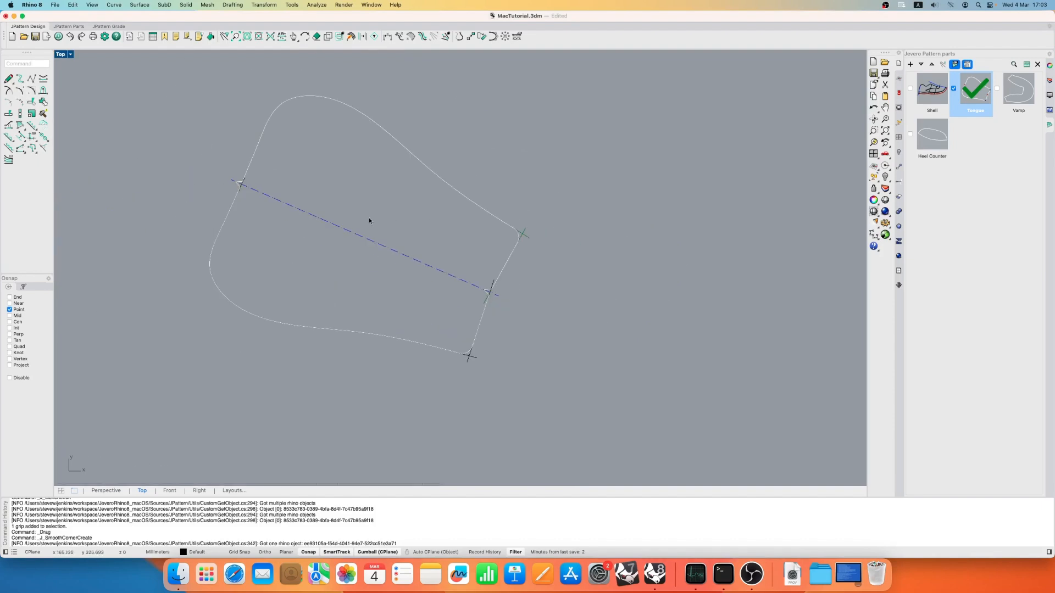
- Display the Tongue part as its finished outline only, without the centre line and construction marks
right_drag(370, 221, 450, 222)
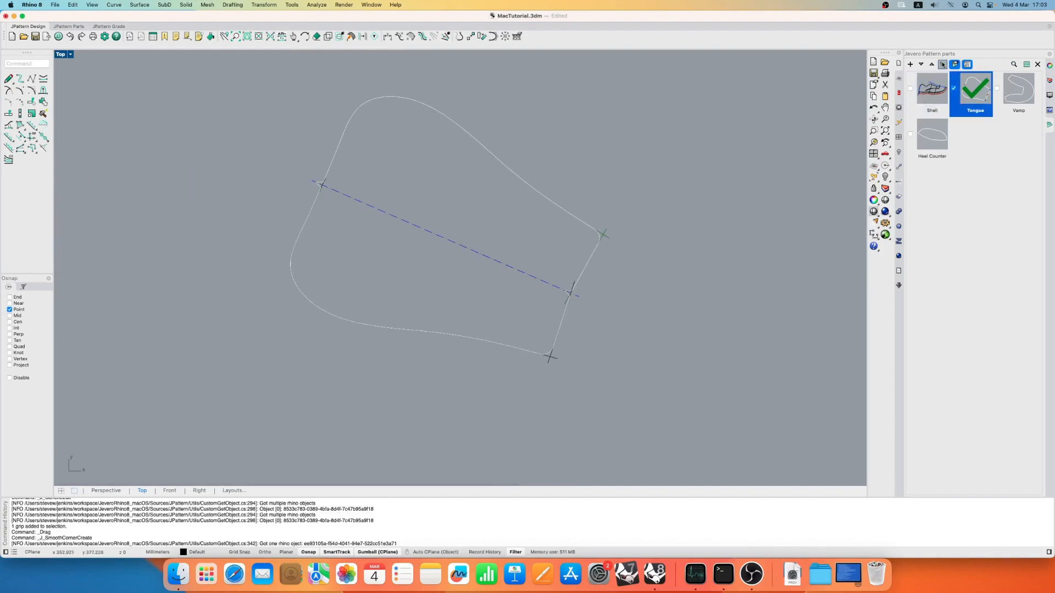
click(956, 65)
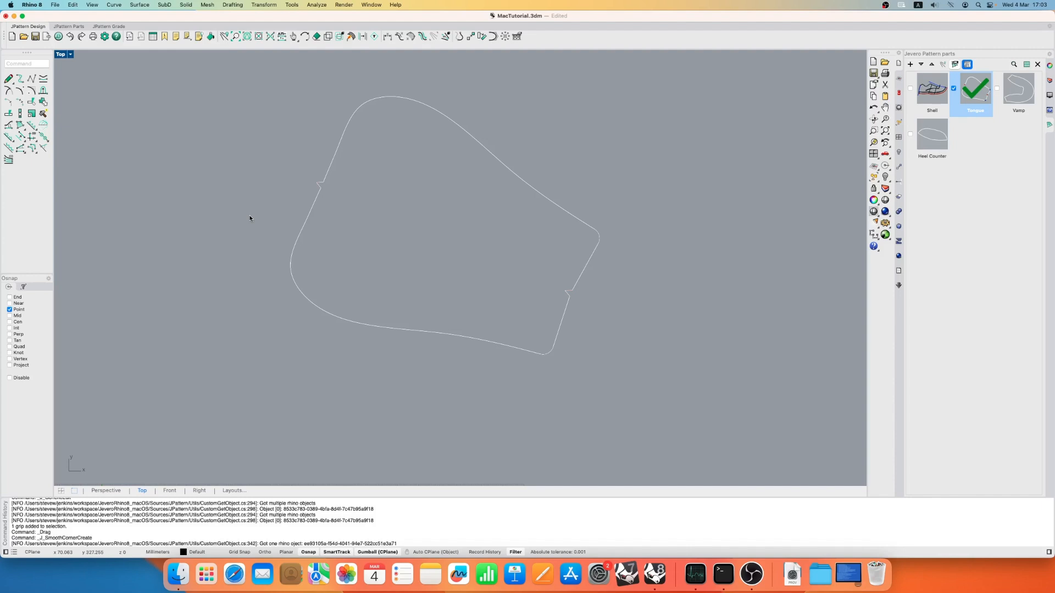
right_drag(445, 252, 456, 275)
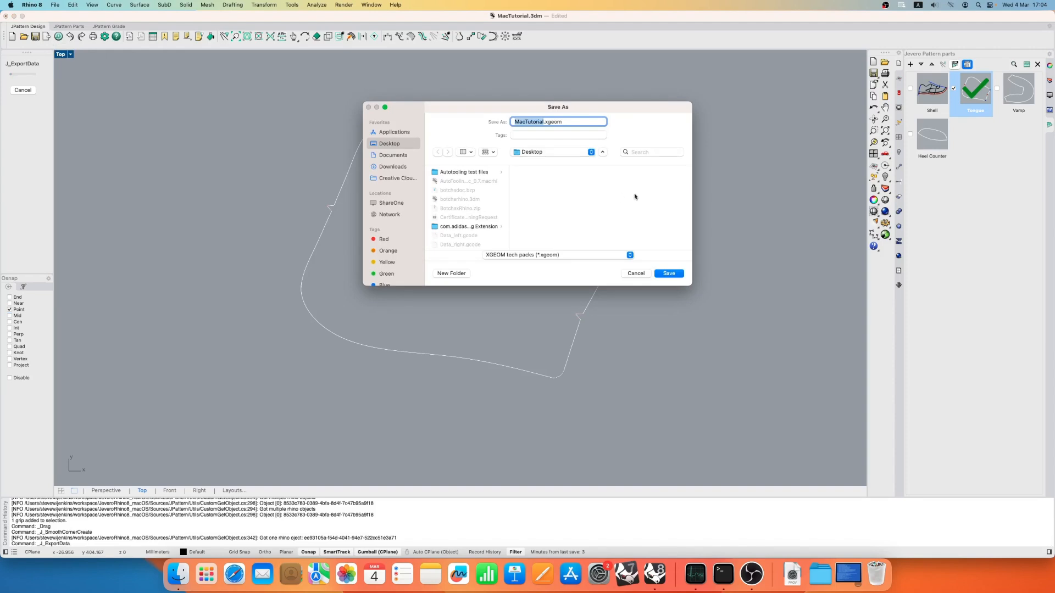
- Save the part export on the Desktop as MacTutorial.dxf in the "DXF for cutting" format
click(568, 256)
click(562, 272)
click(560, 257)
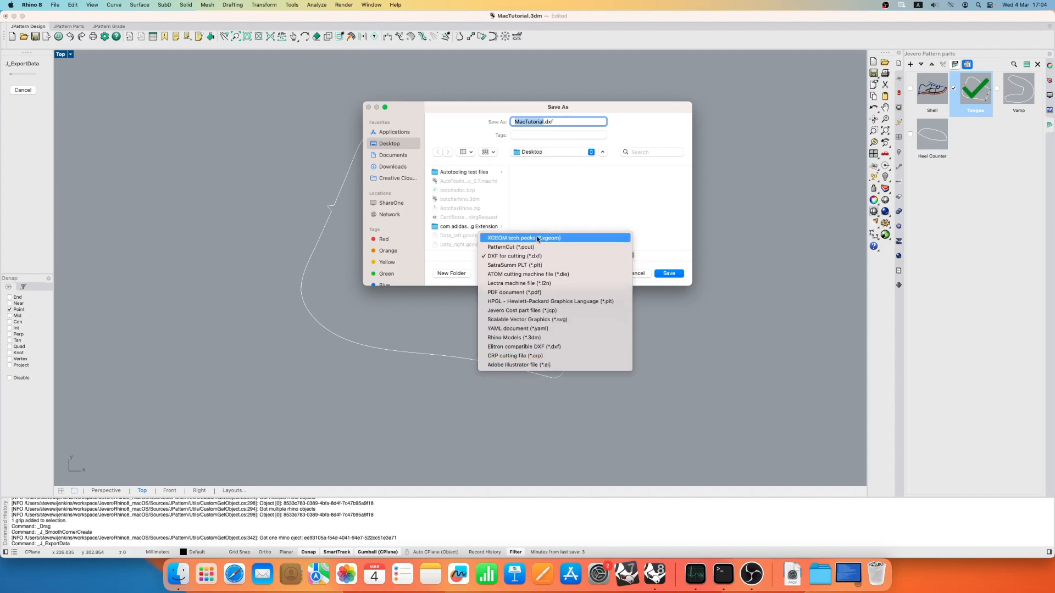
click(723, 358)
click(667, 273)
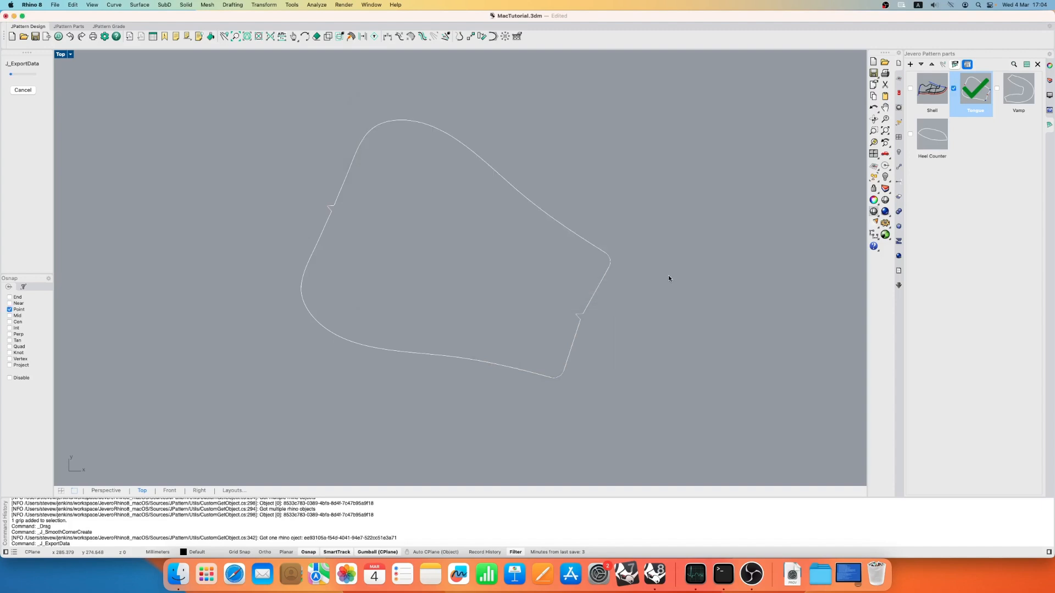
- Choose AAMA (w/ attributes) as the export configuration for the Tongue part
drag(88, 31, 195, 123)
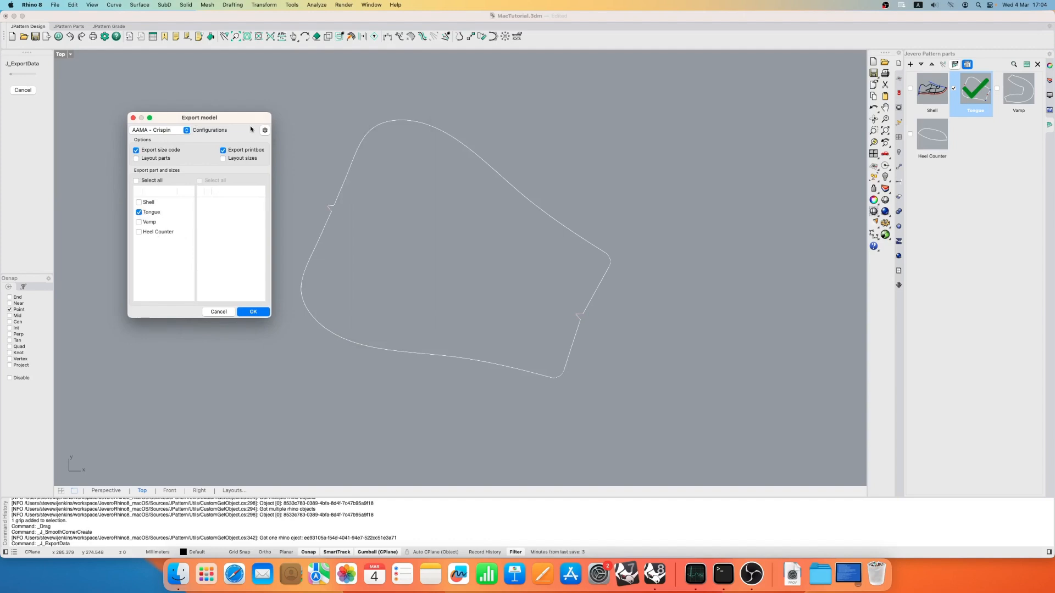
click(172, 129)
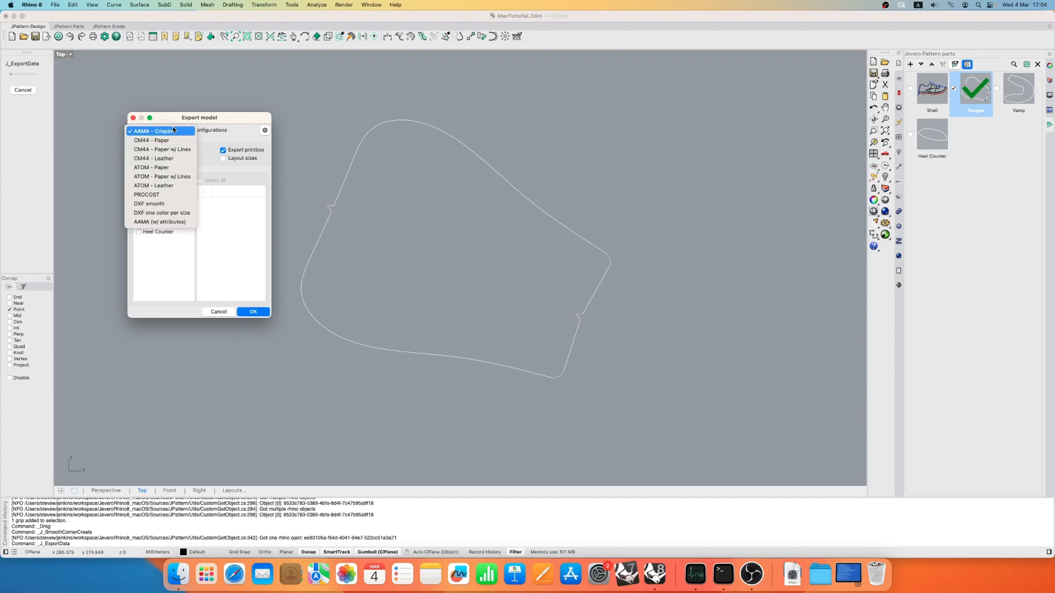
click(173, 130)
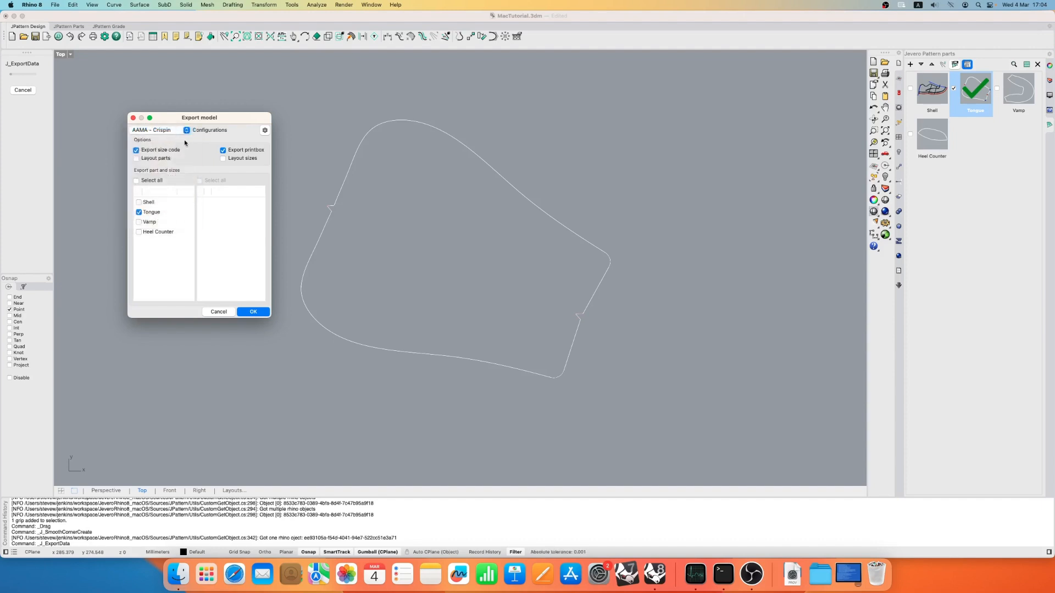
click(181, 132)
click(178, 222)
- Review the AAMA (w/ attributes) DXF configuration settings and export the Tongue part
click(264, 132)
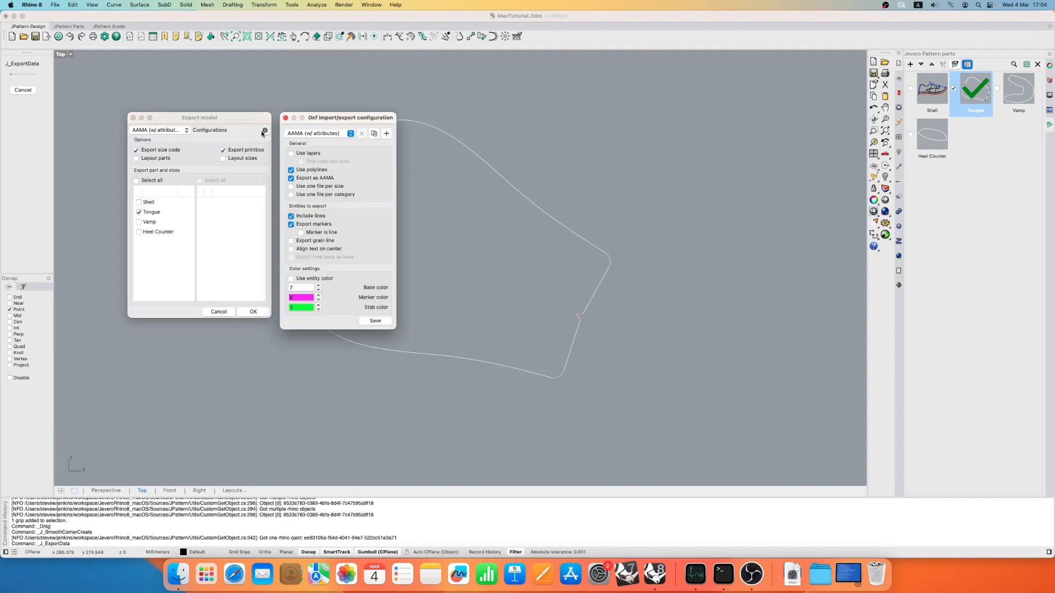
mouse_move(323, 119)
mouse_down()
mouse_move(302, 99)
mouse_move(311, 111)
mouse_up()
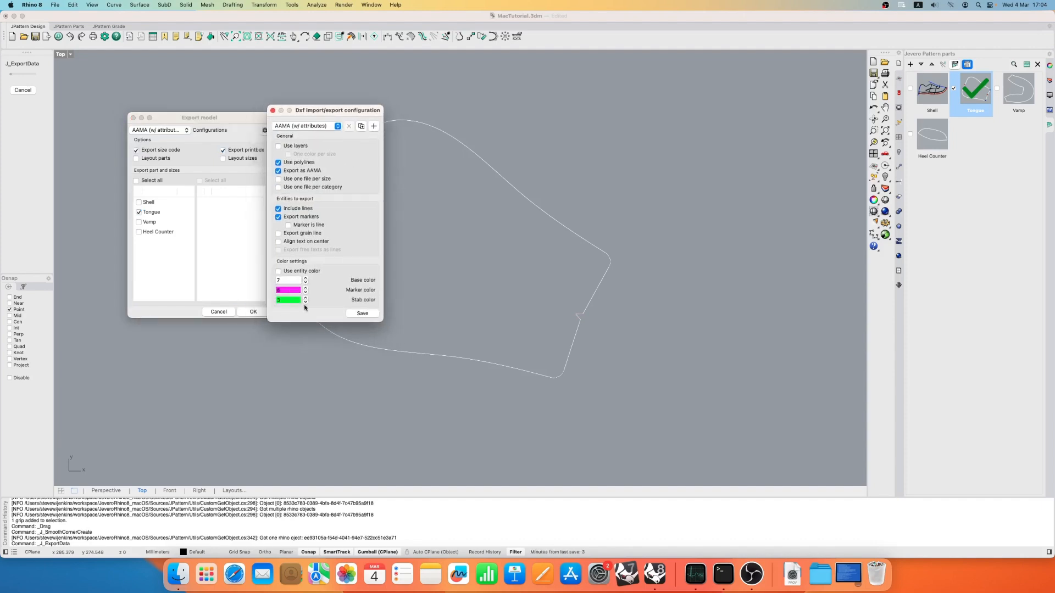
click(273, 111)
drag(232, 120, 257, 121)
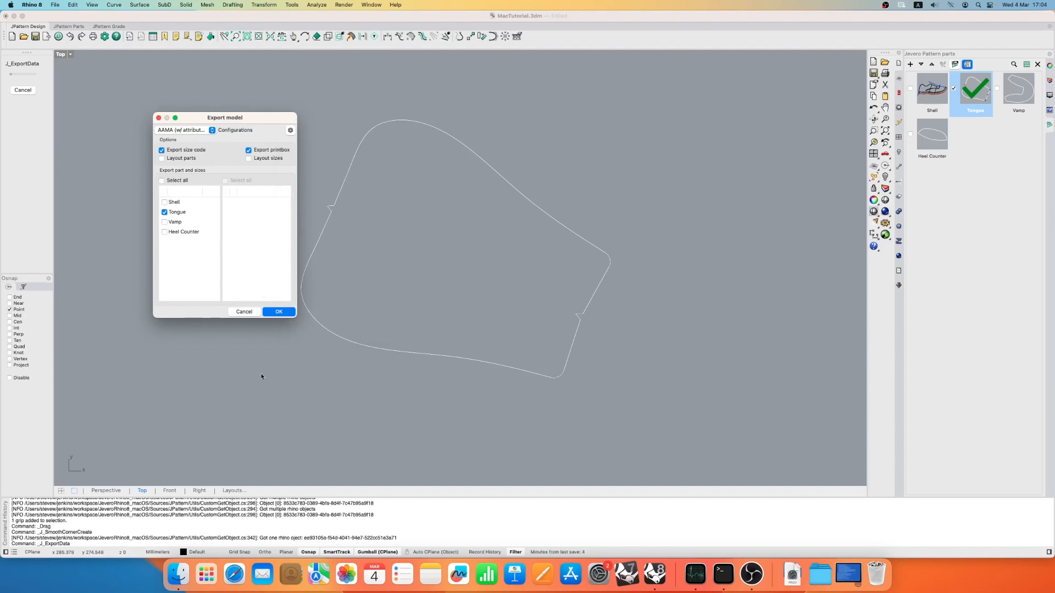
click(278, 311)
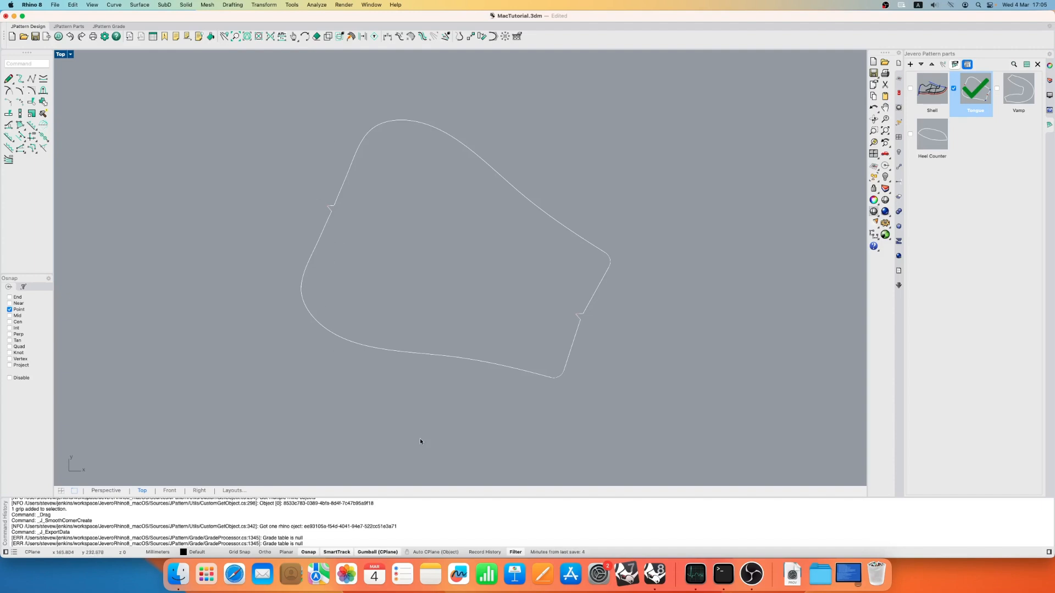
- Switch to Finder, locate the exported MacTutorial.dxf on the Desktop, and open it with Rhino 8
click(178, 574)
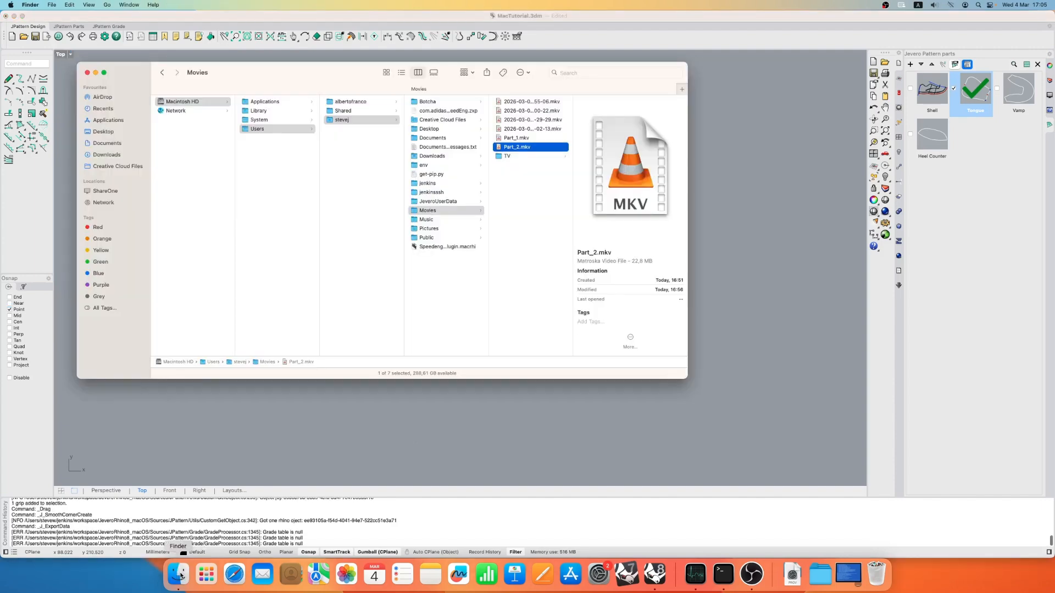
click(103, 132)
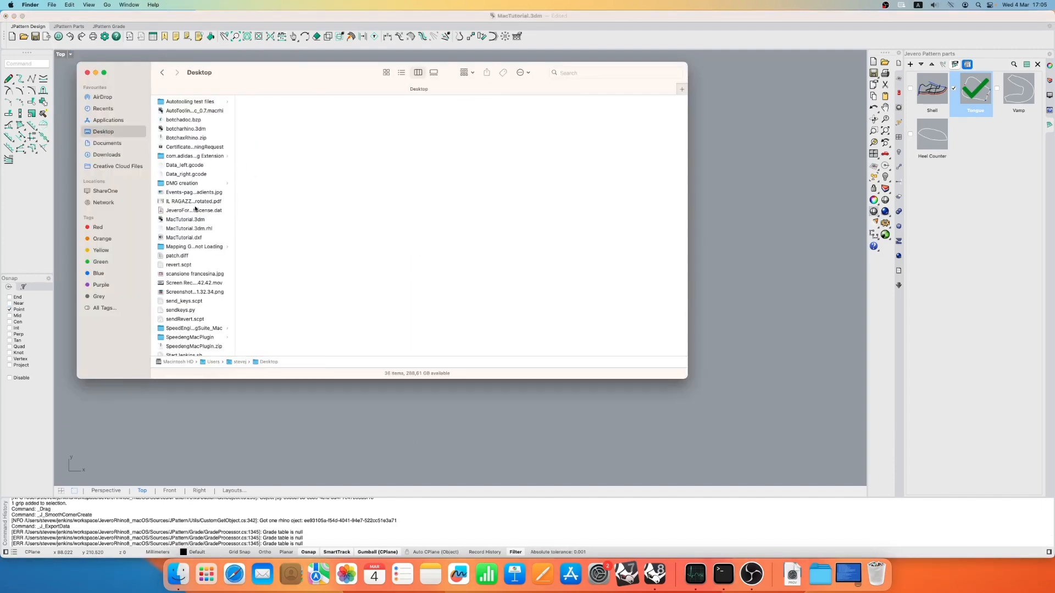
scroll(180, 253, down, 3)
scroll(180, 254, down, 1)
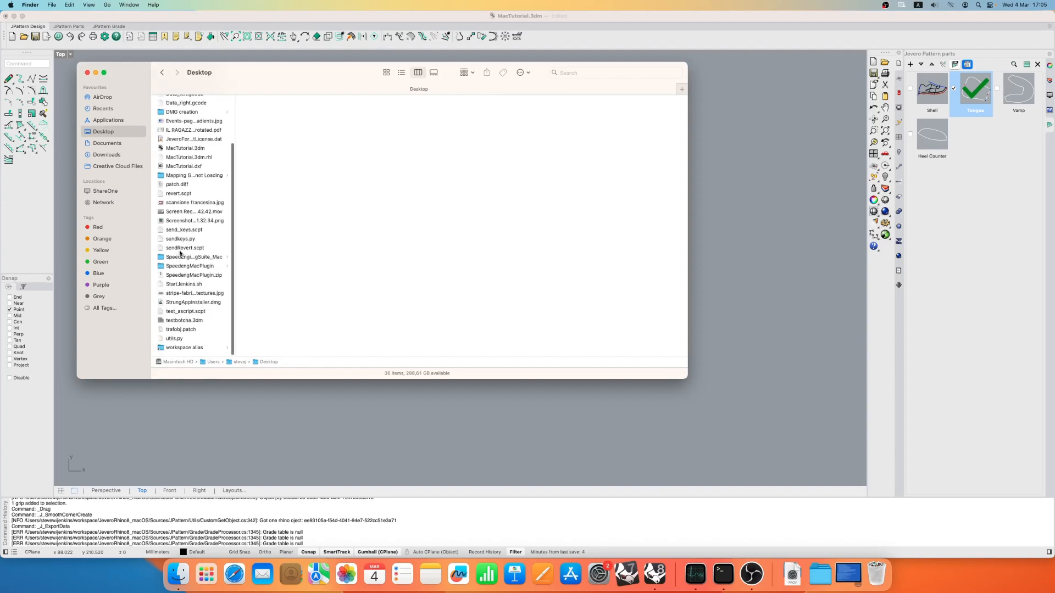
click(186, 166)
right_click(187, 168)
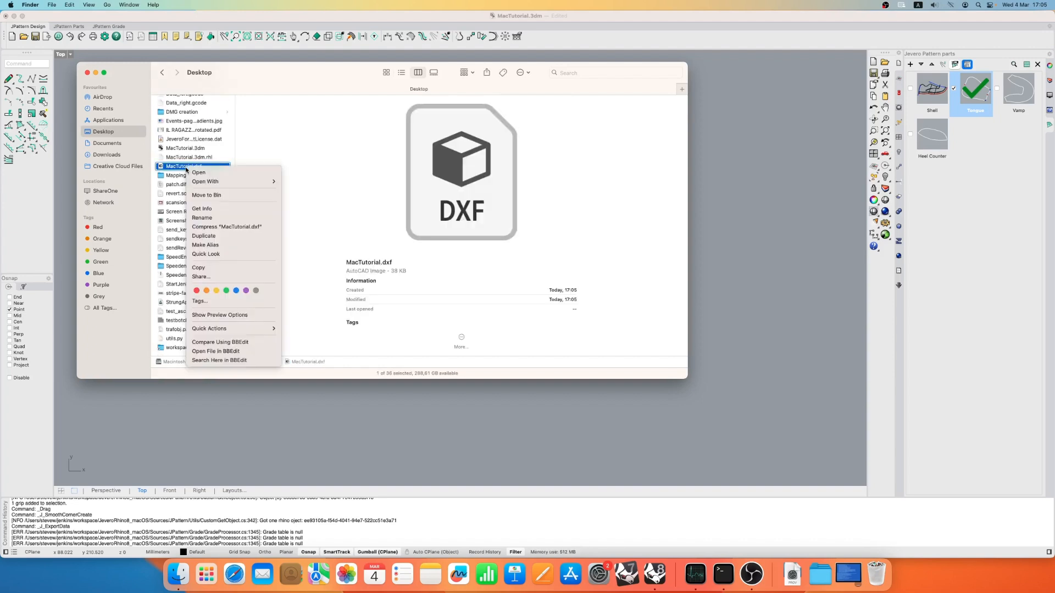
mouse_move(236, 182)
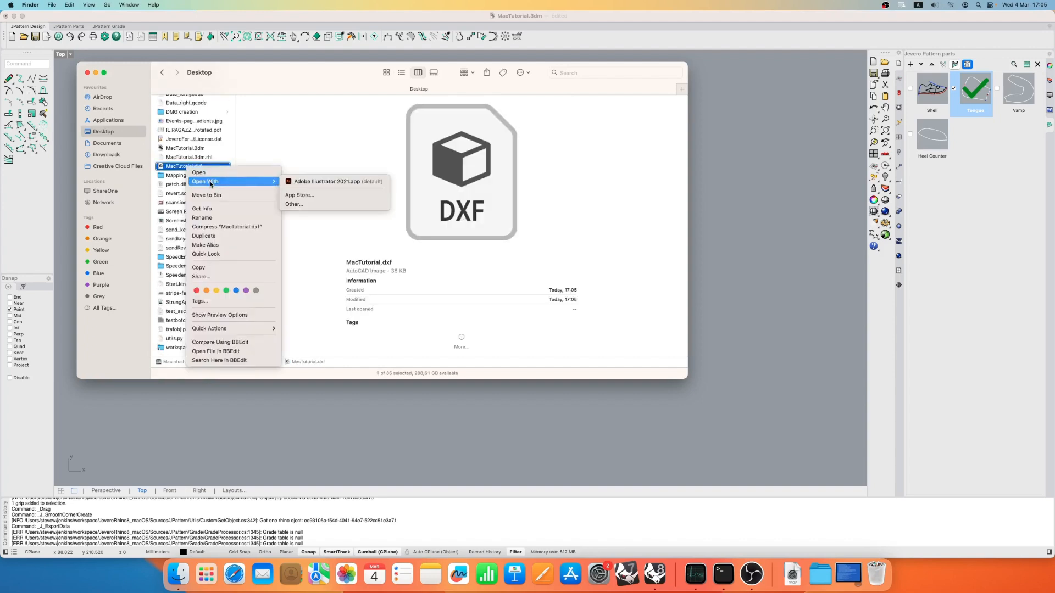
click(304, 205)
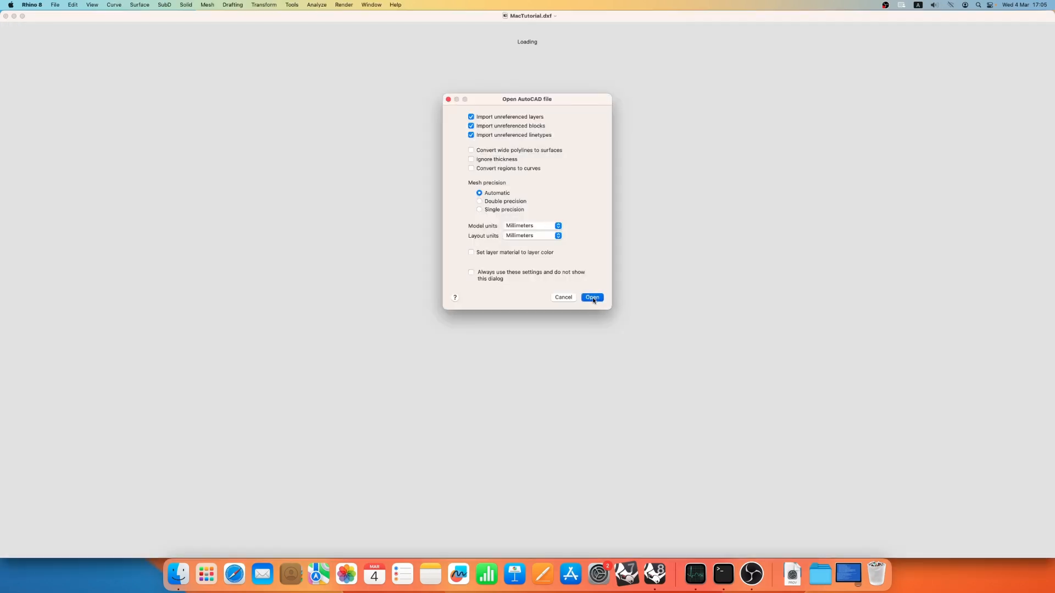
click(449, 99)
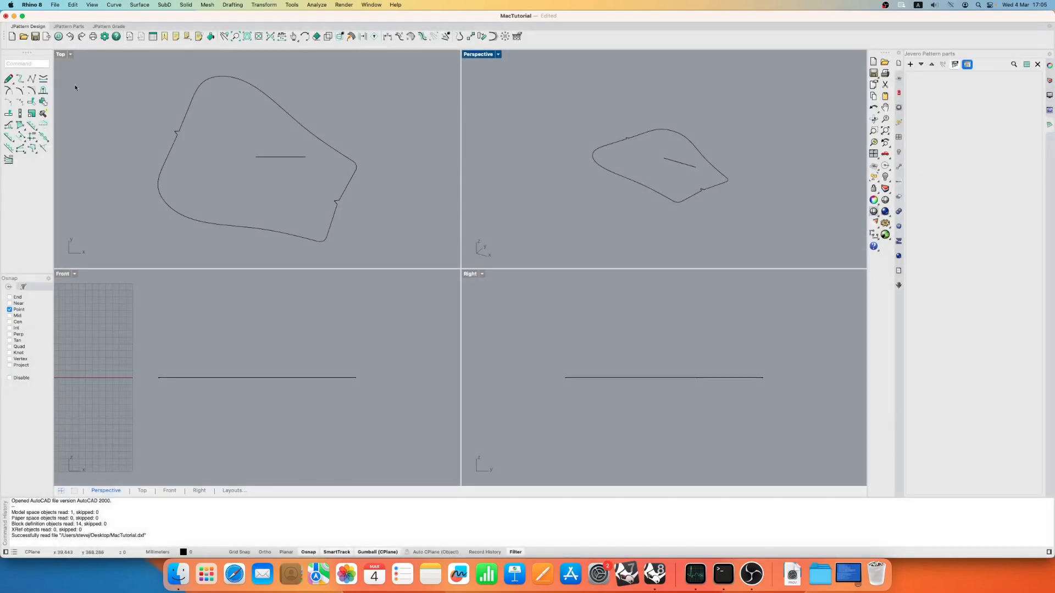
- Maximize the Top view to inspect the exported tongue's outline, notches and text, and close the DXF document
click(60, 55)
double_click(60, 54)
scroll(495, 266, up, 10)
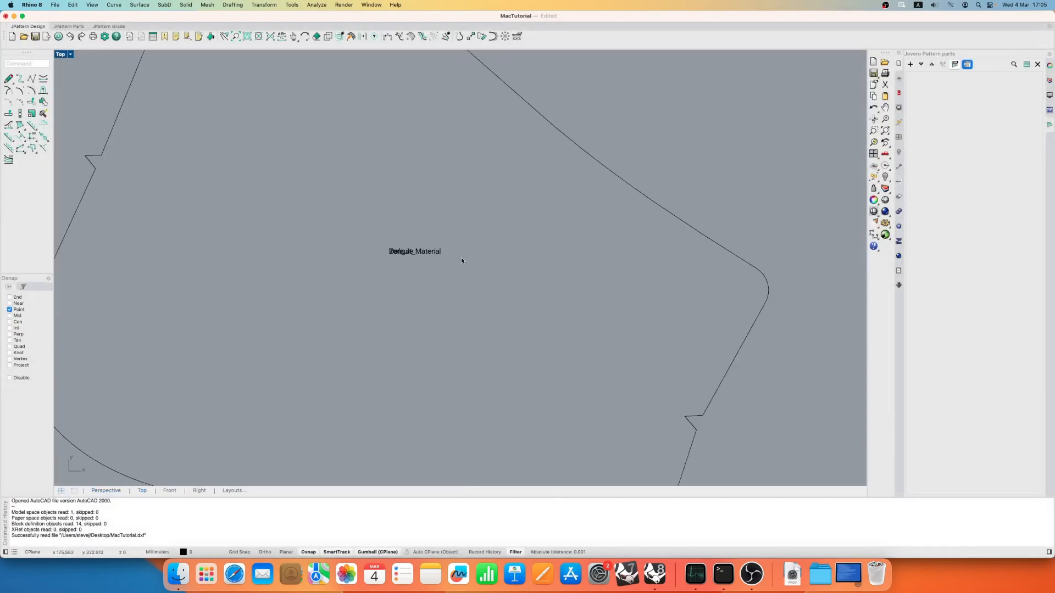
click(337, 246)
scroll(400, 242, down, 8)
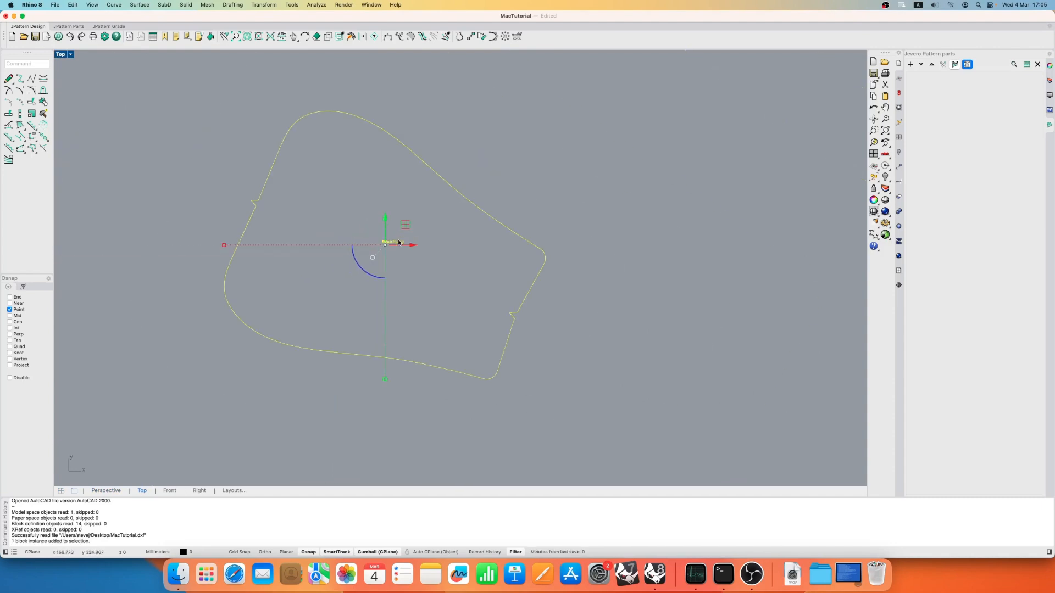
click(476, 145)
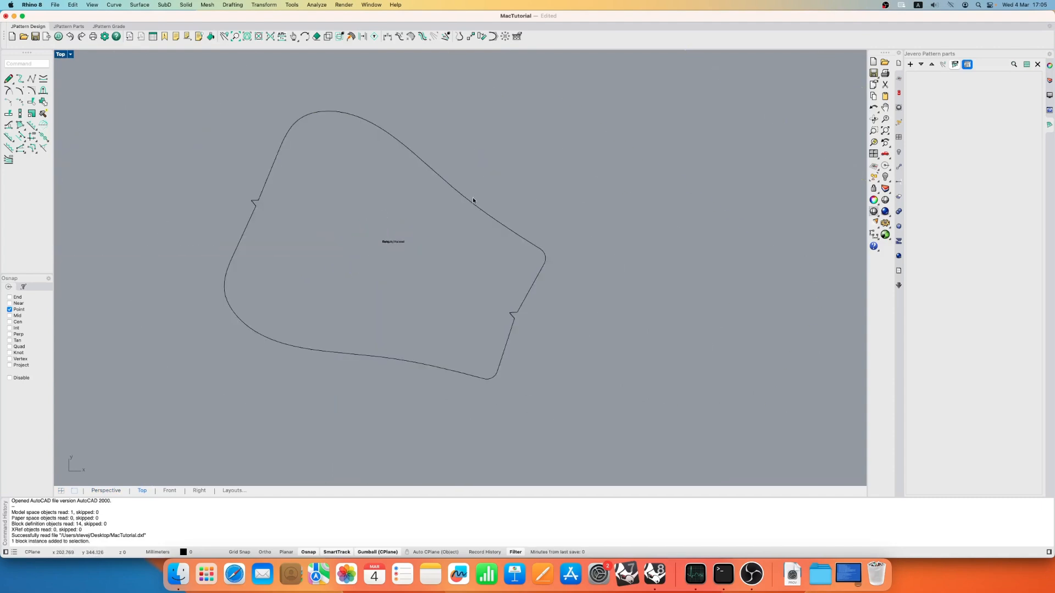
scroll(465, 252, down, 2)
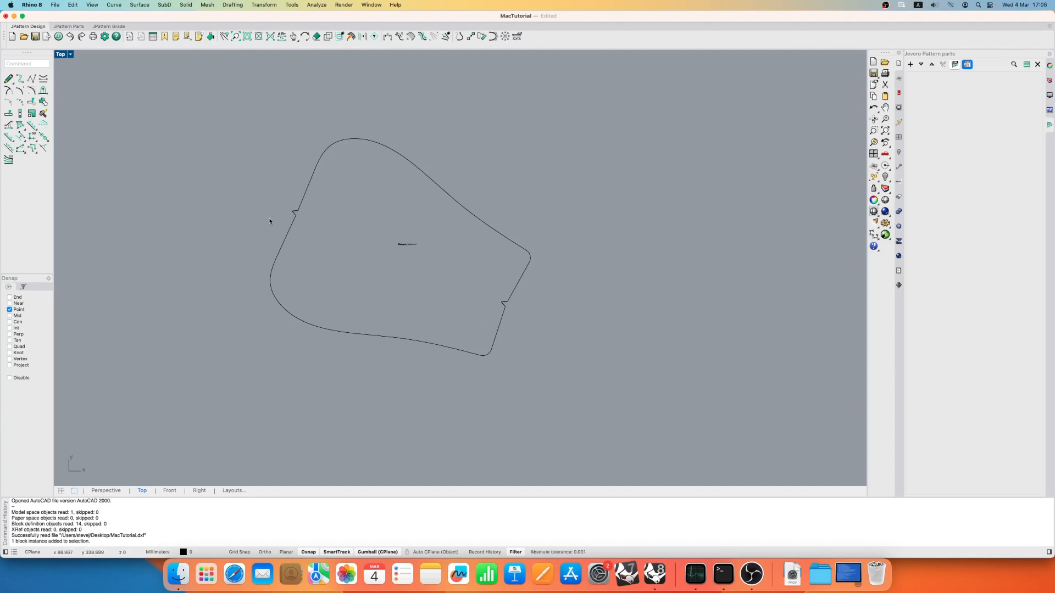
click(7, 17)
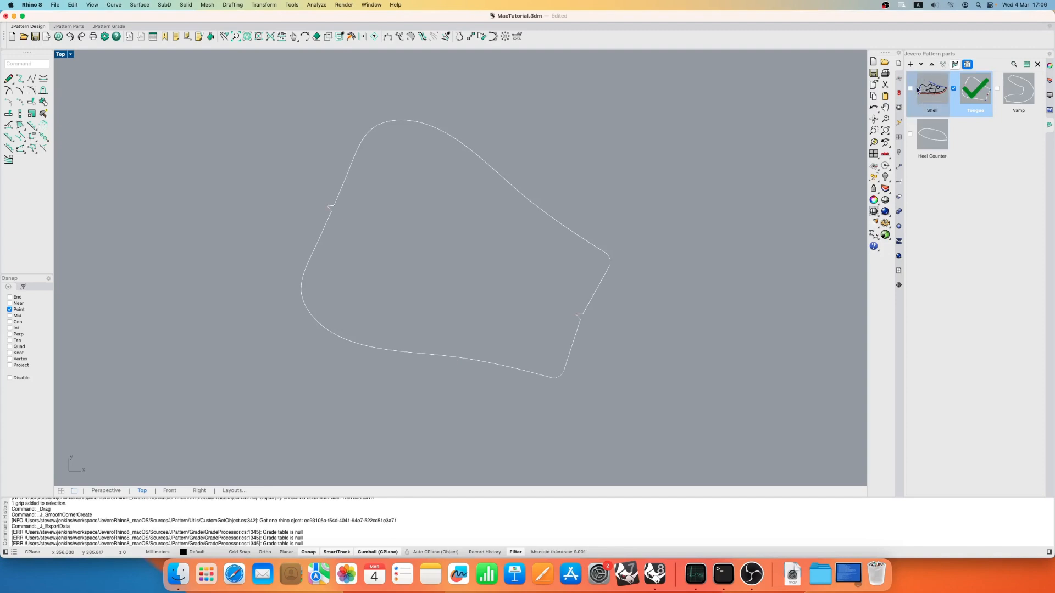
- Display the Shell, Vamp and Heel Counter parts together with the Tongue
click(911, 88)
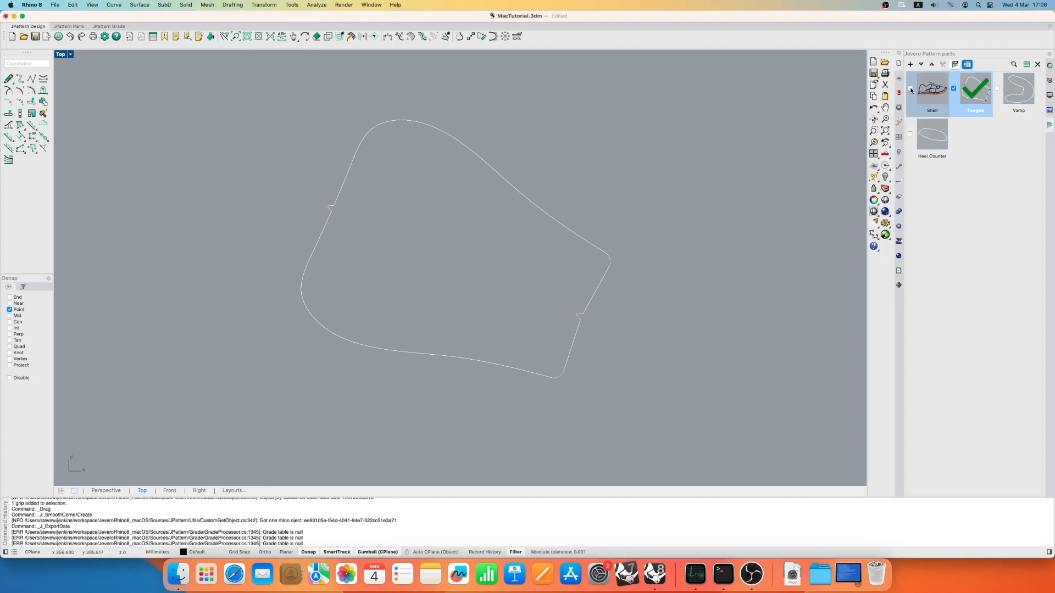
click(910, 134)
scroll(472, 267, down, 5)
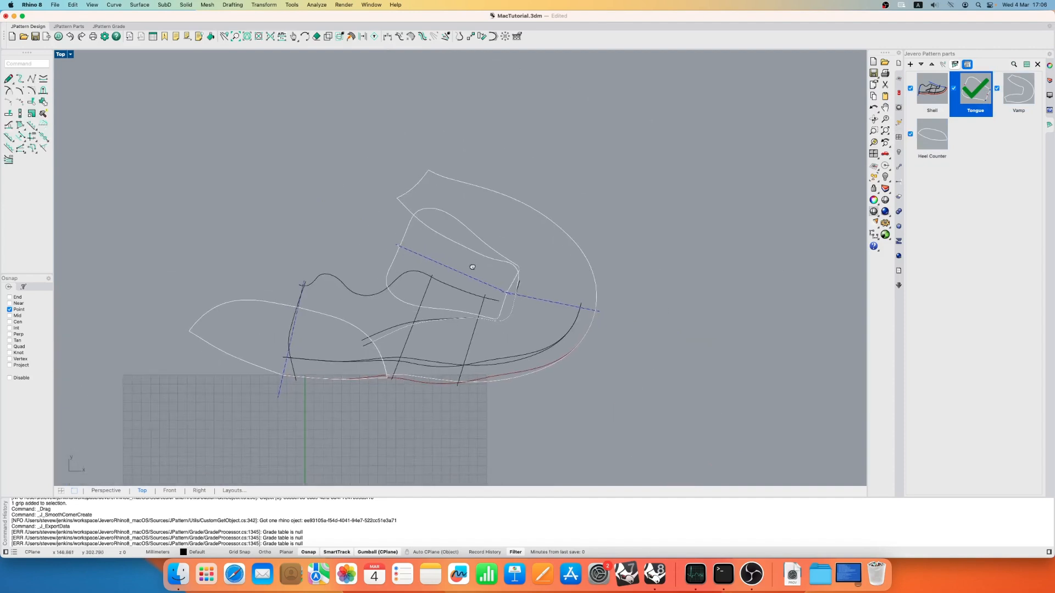
right_drag(472, 267, 506, 251)
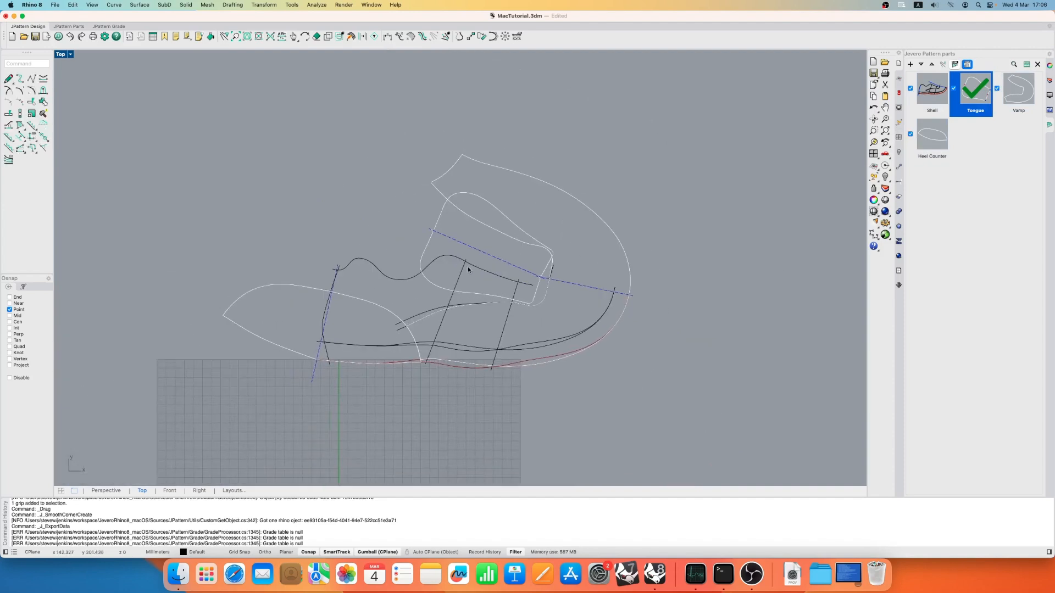